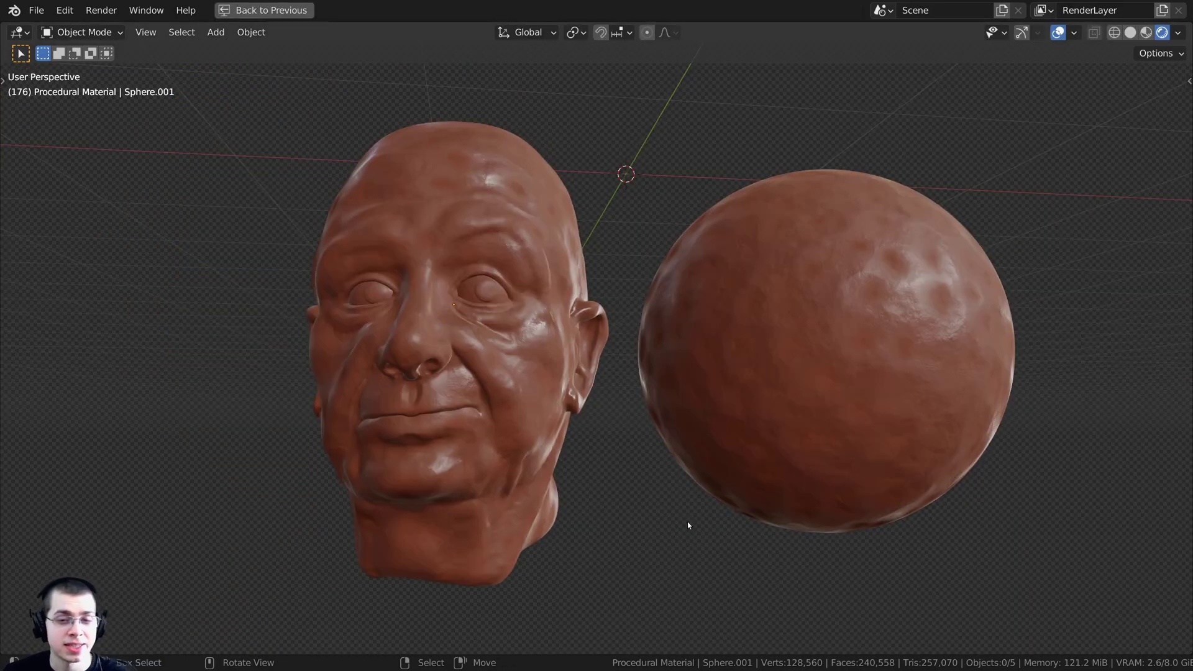
pyautogui.moveTo(688, 521); pyautogui.dragTo(551, 421, button='middle')
pyautogui.scroll(3, 740, 313)
pyautogui.scroll(1, 740, 313)
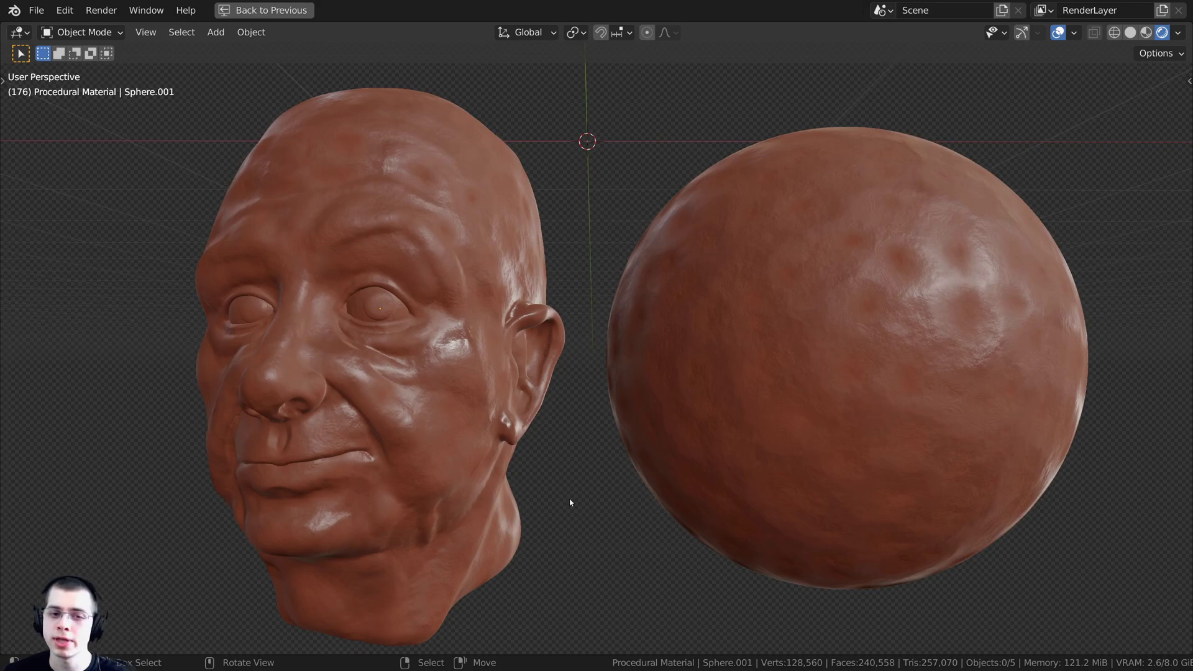
pyautogui.moveTo(567, 501)
pyautogui.mouseDown(button='middle')
pyautogui.moveTo(648, 510)
pyautogui.moveTo(585, 504)
pyautogui.mouseUp(button='middle')
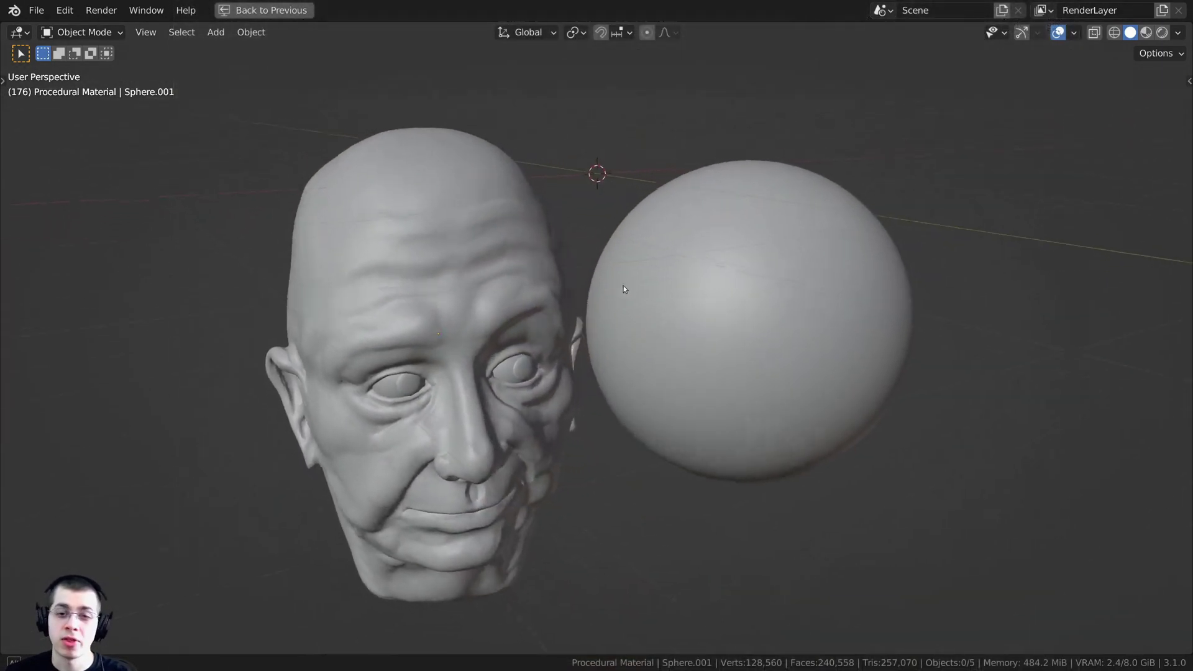
# Step: Add an ico sphere mesh to the scene and set its subdivisions to 7
pyautogui.moveTo(624, 289); pyautogui.dragTo(562, 144, button='middle')
pyautogui.hotkey('shift', 'a')
pyautogui.moveTo(562, 146)
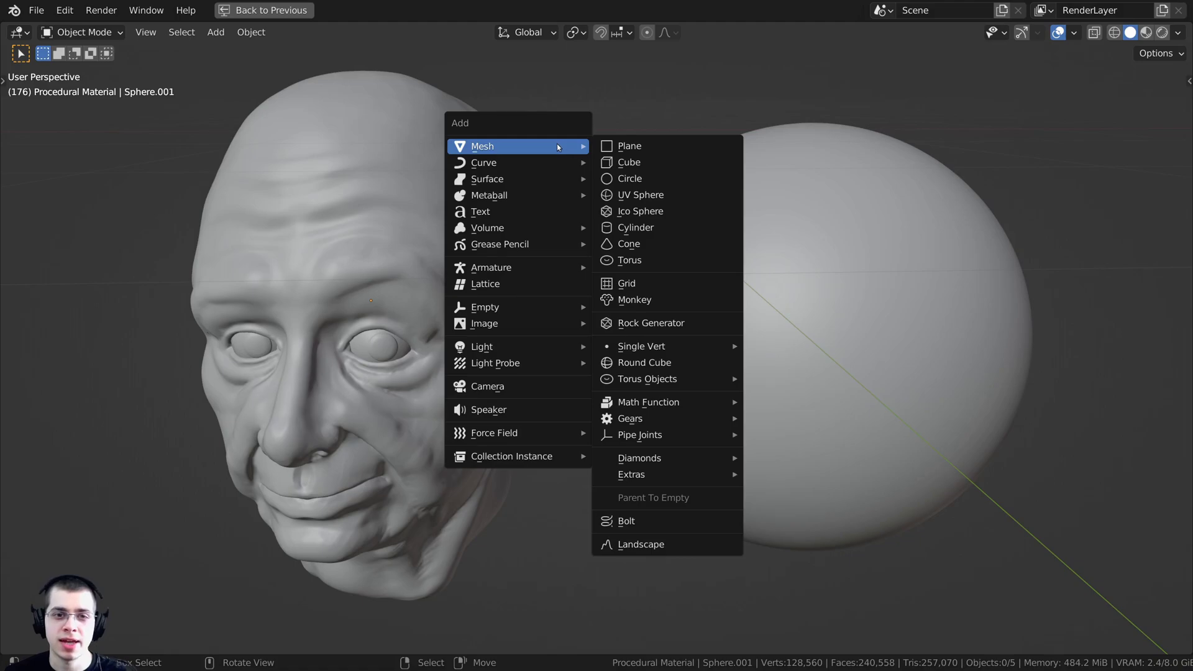
pyautogui.click(638, 211)
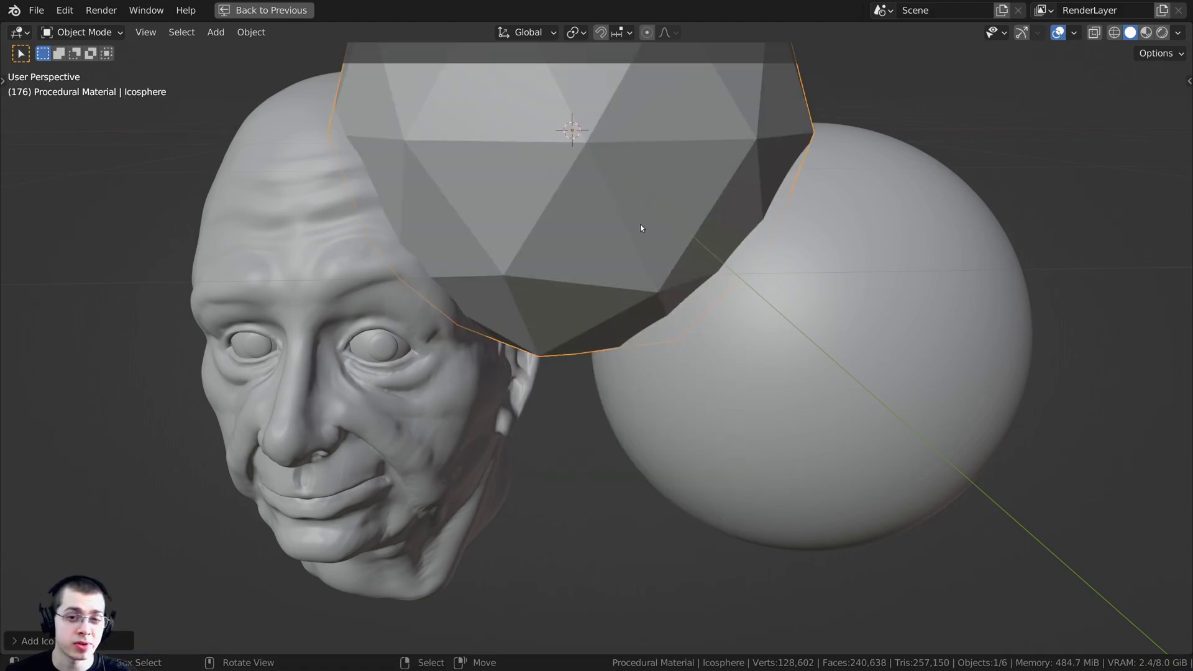
pyautogui.scroll(-4, 576, 292)
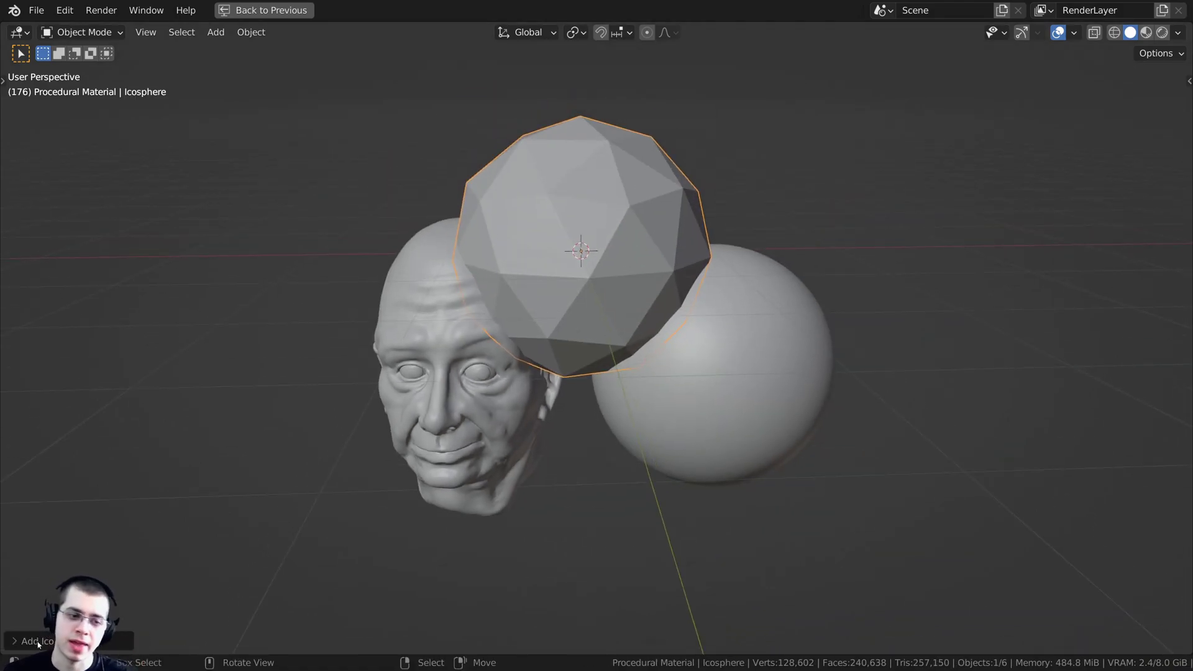
pyautogui.click(19, 641)
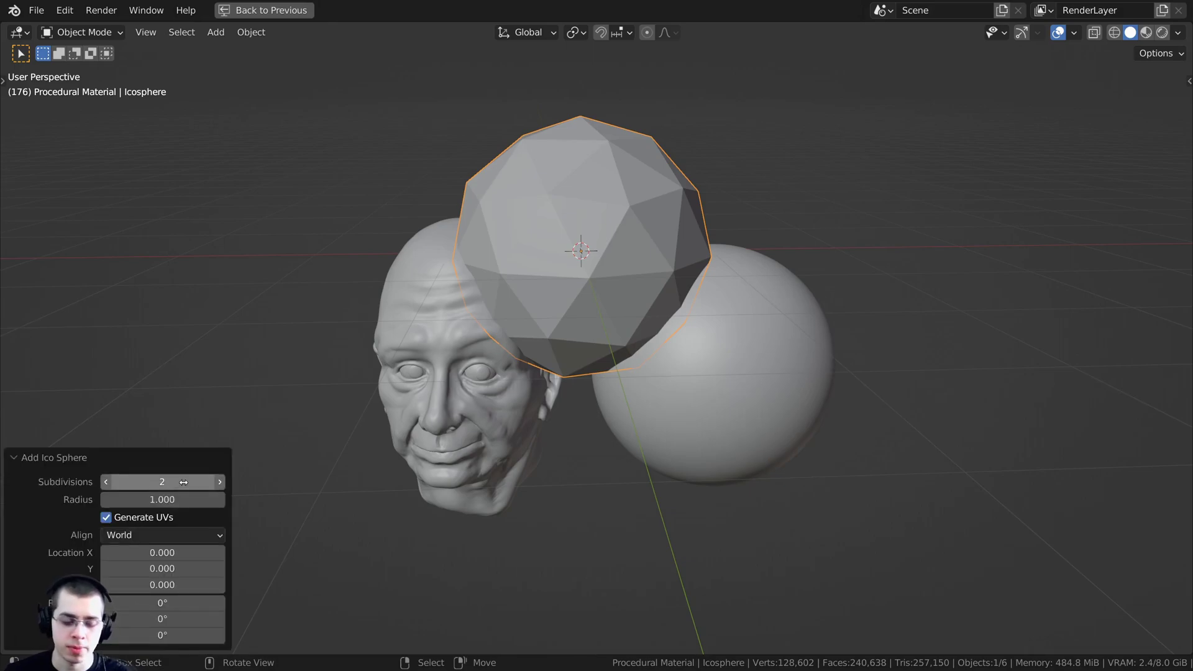
pyautogui.click(162, 481)
pyautogui.write('7')
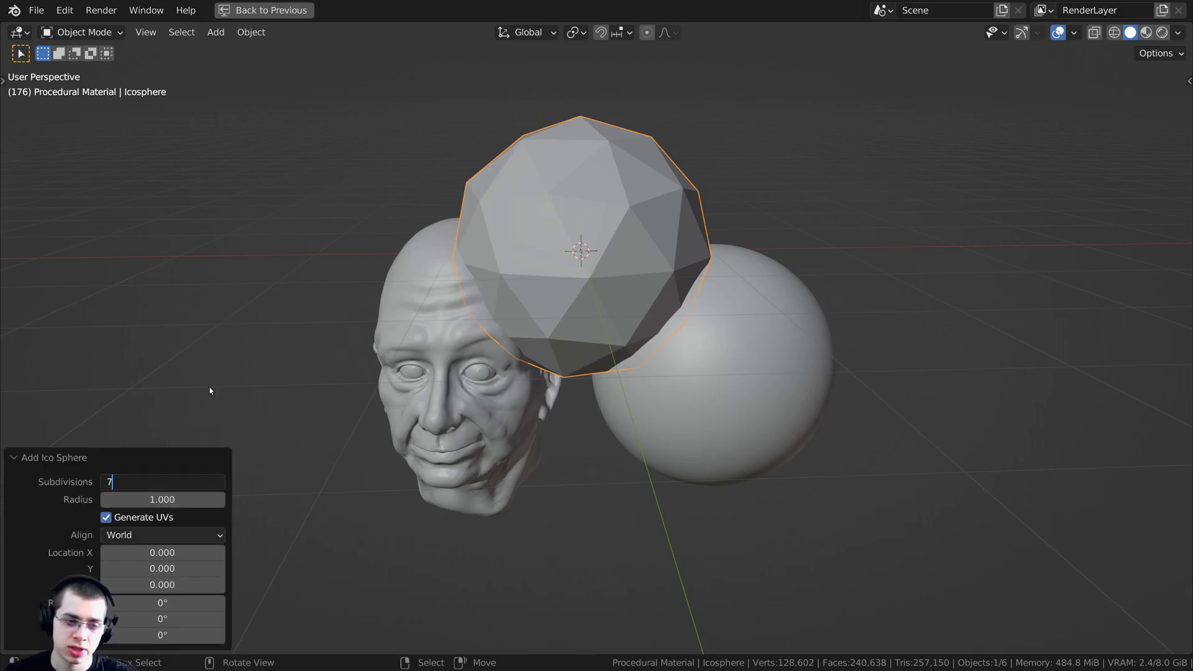
pyautogui.press('Return')
pyautogui.click(50, 461)
pyautogui.keyDown('shift'); pyautogui.moveTo(562, 307); pyautogui.dragTo(541, 357, button='middle'); pyautogui.keyUp('shift')
pyautogui.scroll(3, 542, 357)
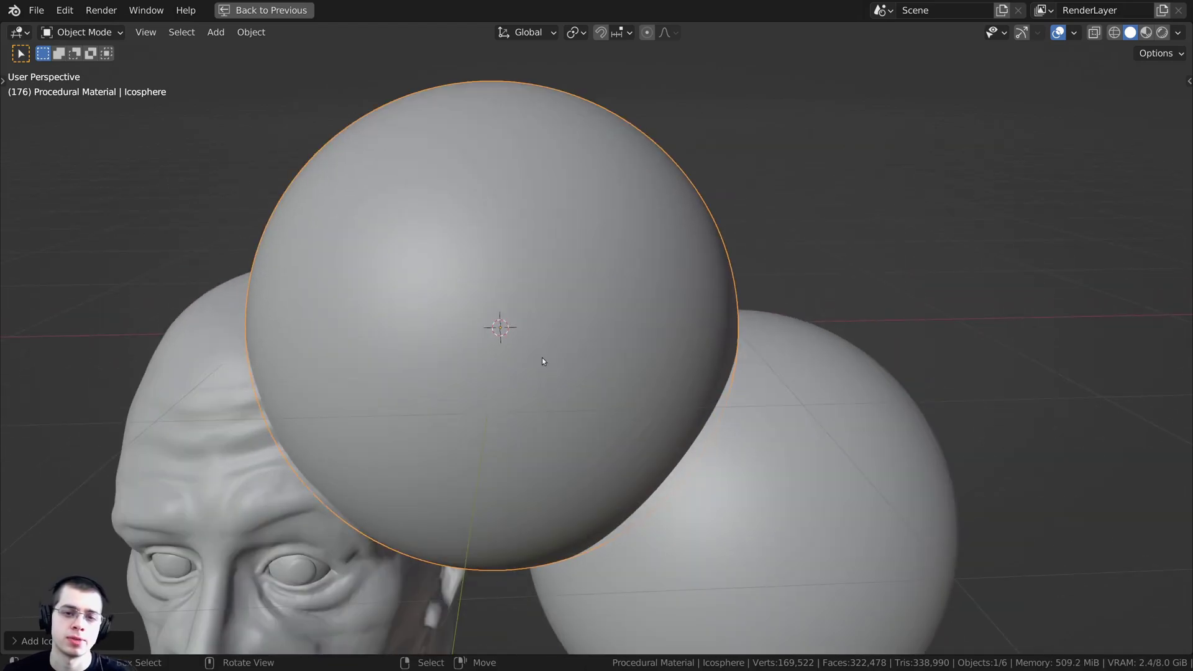
# Step: Delete the newly added ico sphere and select the existing sphere beside the head
pyautogui.press('Delete')
pyautogui.click(722, 433)
pyautogui.keyDown('shift'); pyautogui.moveTo(722, 433); pyautogui.dragTo(535, 315, button='middle'); pyautogui.keyUp('shift')
pyautogui.moveTo(692, 358); pyautogui.dragTo(654, 329, button='middle')
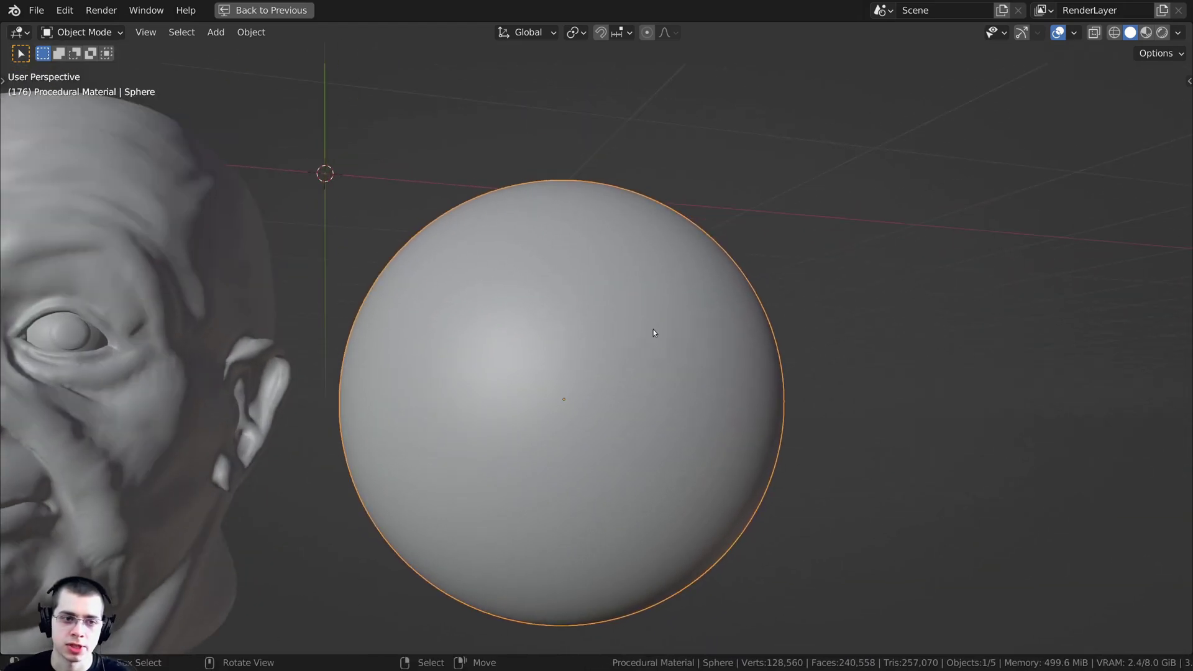
# Step: Select the sculpted head and examine it from several angles, close up and from farther away
pyautogui.keyDown('shift'); pyautogui.moveTo(293, 381); pyautogui.dragTo(497, 362, button='middle'); pyautogui.keyUp('shift')
pyautogui.click(497, 362)
pyautogui.press('KP_Decimal')
pyautogui.moveTo(615, 416); pyautogui.dragTo(553, 390, button='middle')
pyautogui.scroll(2, 564, 401)
pyautogui.scroll(-3, 637, 386)
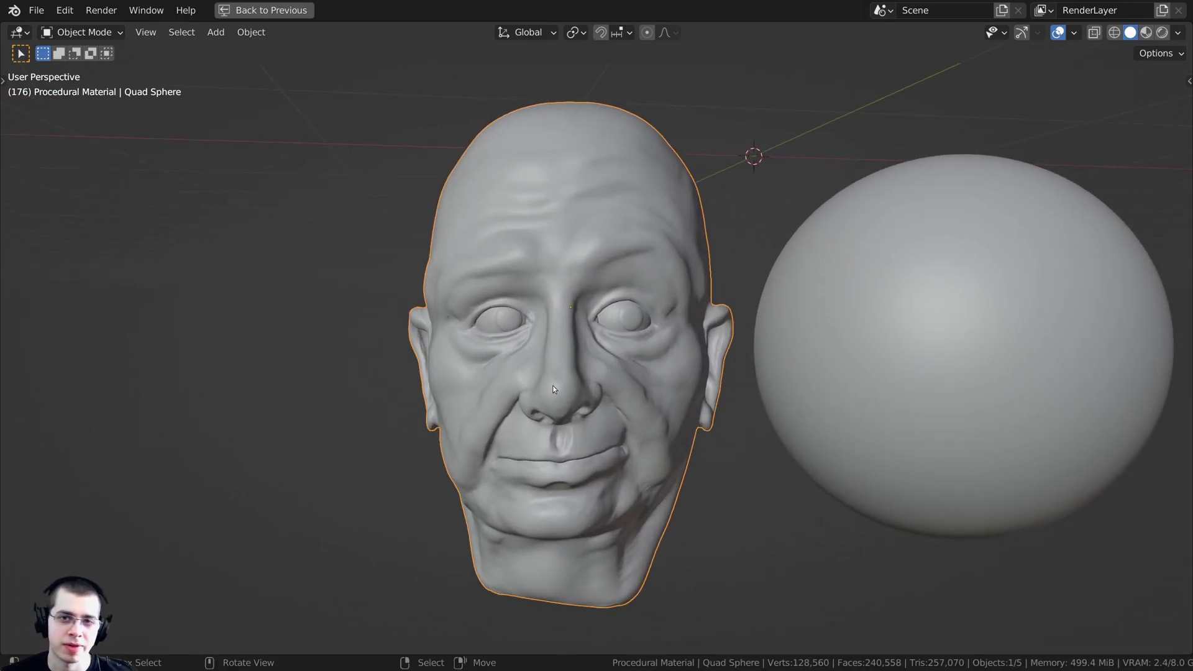
pyautogui.moveTo(740, 393); pyautogui.dragTo(698, 397, button='middle')
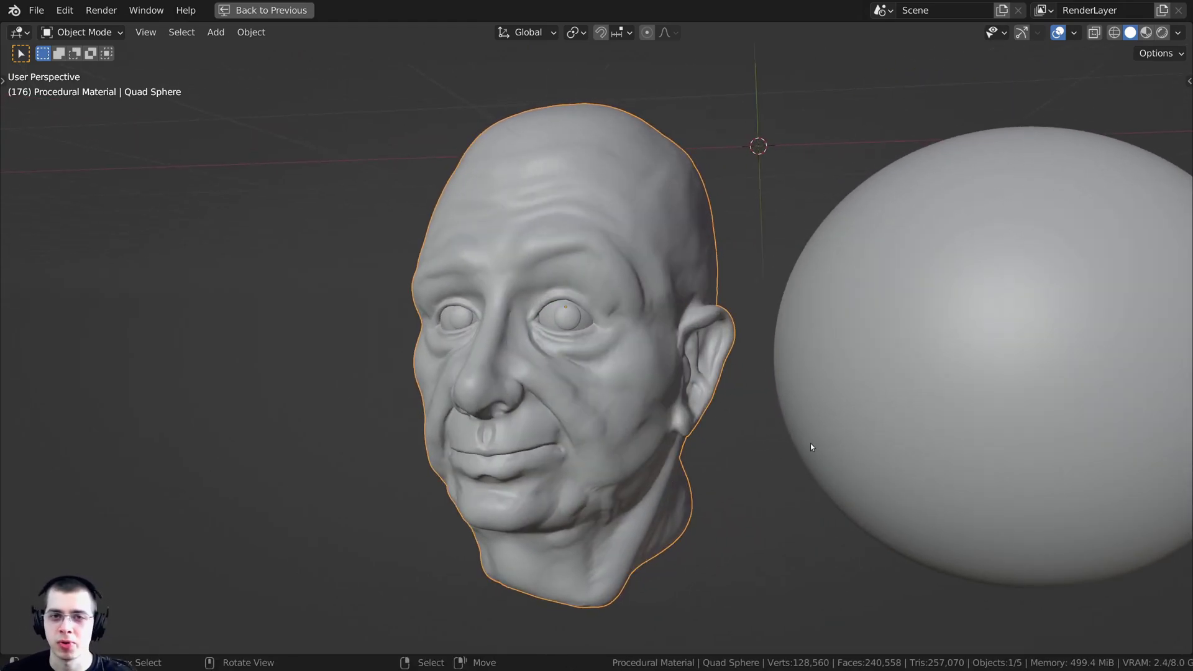
pyautogui.moveTo(811, 446); pyautogui.dragTo(582, 406, button='middle')
pyautogui.scroll(-3, 599, 583)
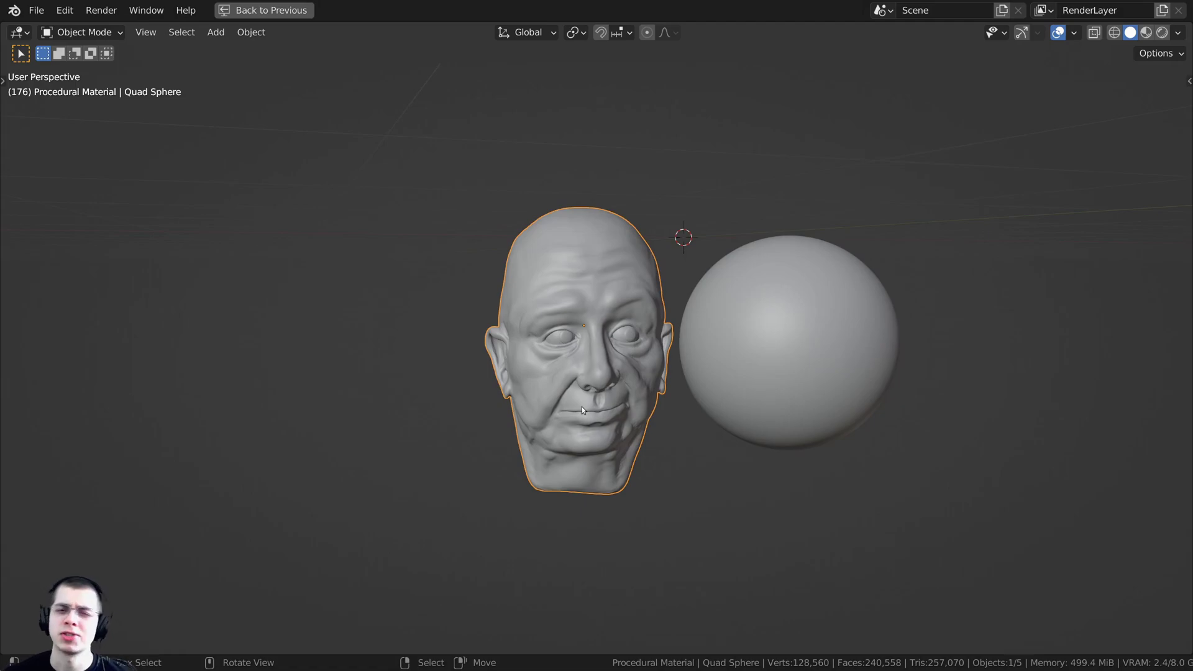
# Step: Select the round lighting plane beside the models and show its emission material nodes alongside the viewport
pyautogui.press('KP_0')
pyautogui.scroll(1, 415, 283)
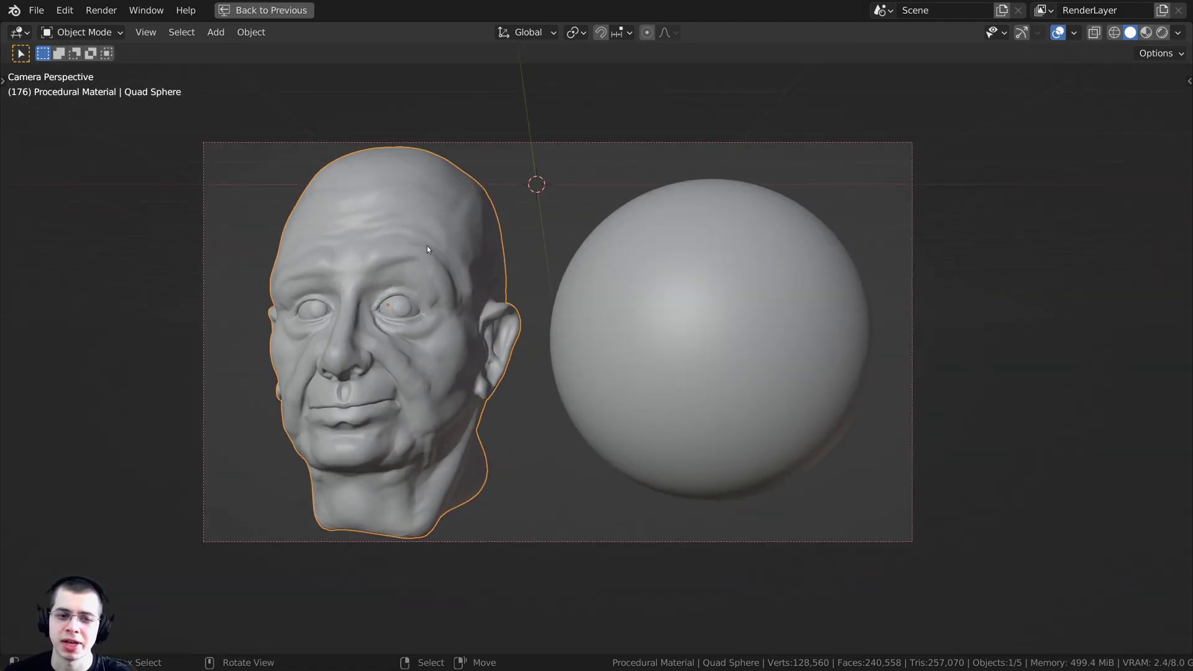
pyautogui.moveTo(539, 277); pyautogui.dragTo(708, 195, button='middle')
pyautogui.click(969, 217)
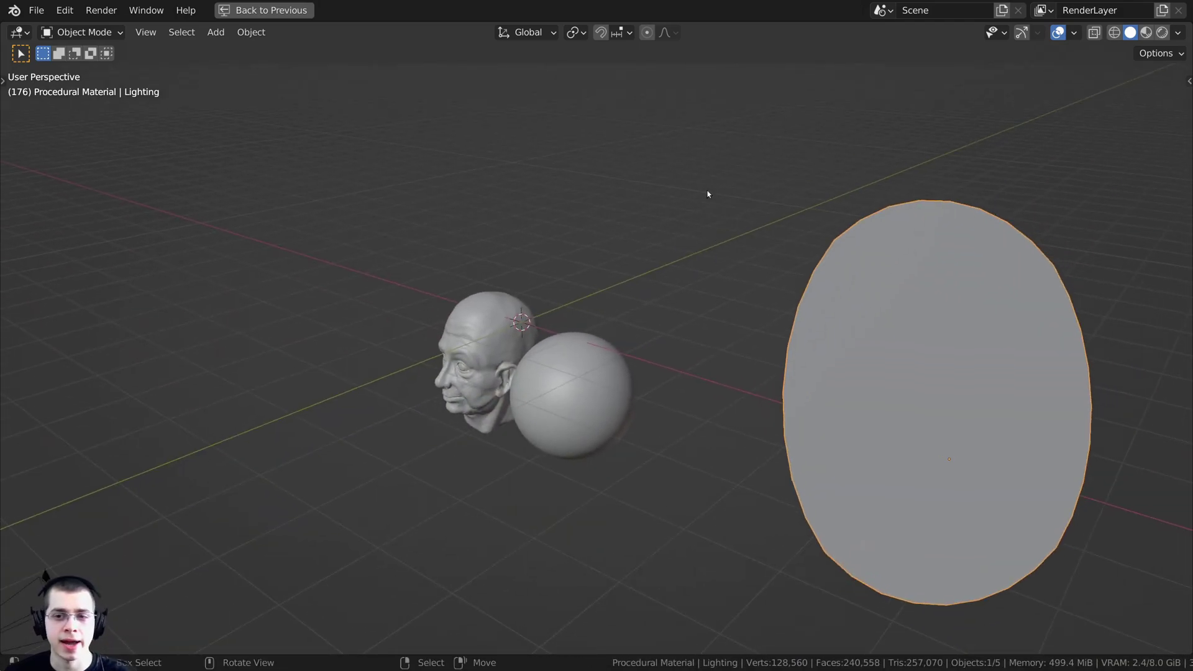
pyautogui.press('Tab')
pyautogui.press('Tab')
pyautogui.hotkey('ctrl', 'space')
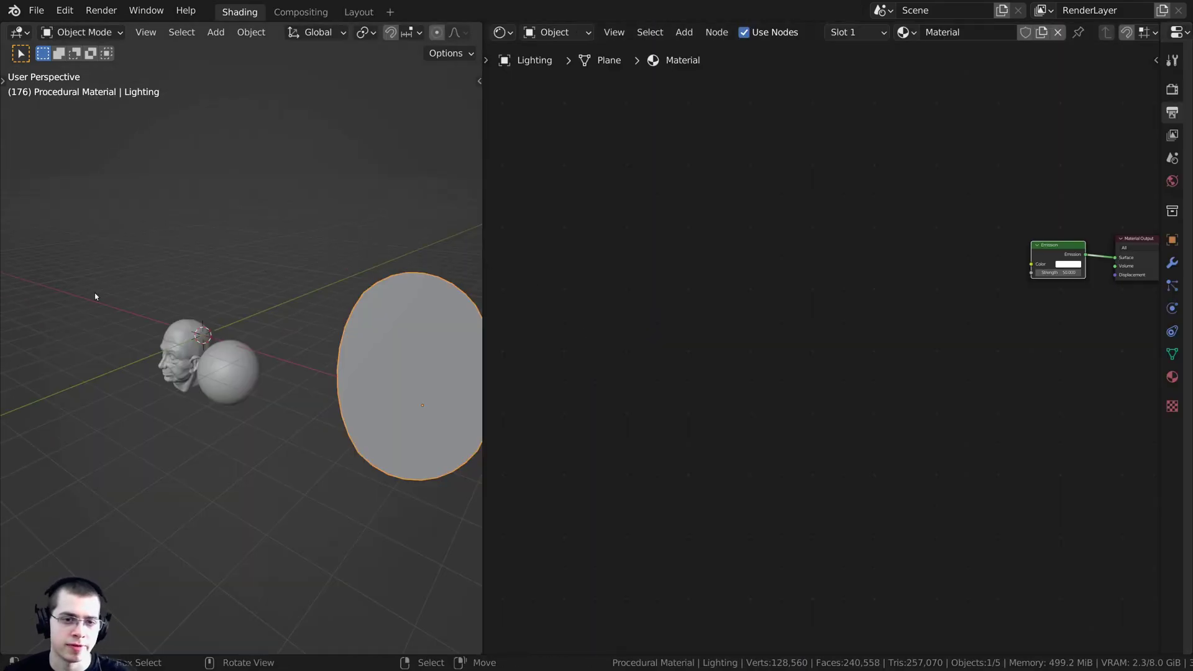
pyautogui.moveTo(95, 292); pyautogui.dragTo(357, 346, button='middle')
pyautogui.press('Home')
pyautogui.scroll(5, 828, 330)
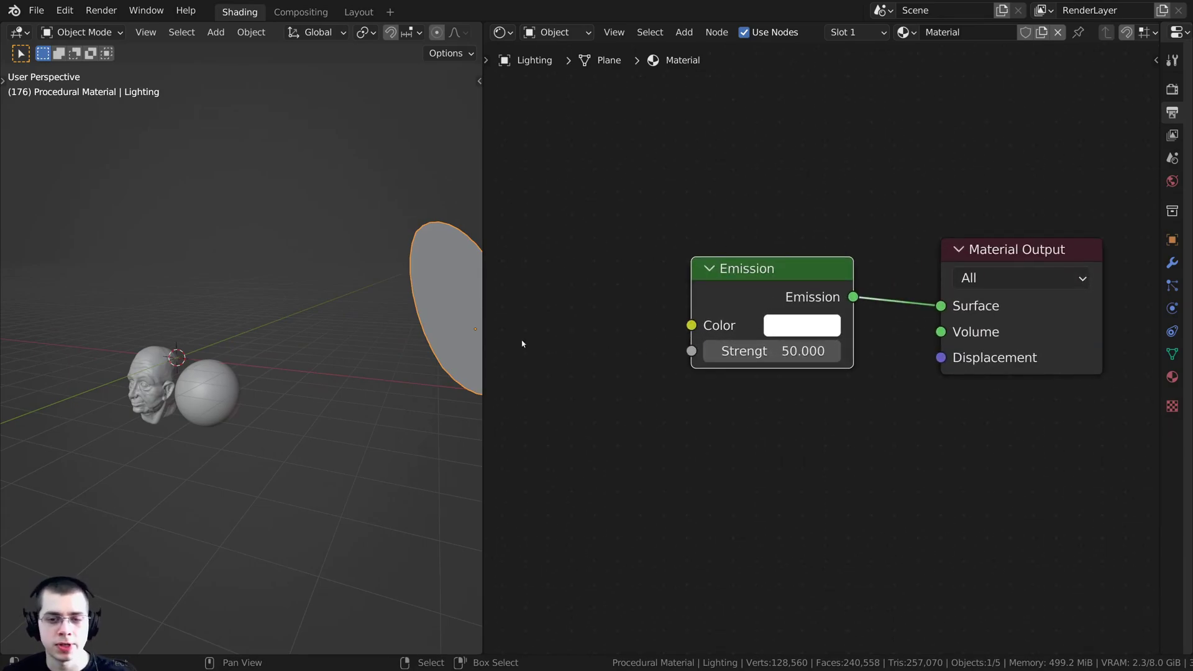
# Step: Show the scene through the camera with rendered shading and give the node editor more width
pyautogui.press('KP_0')
pyautogui.press('z')
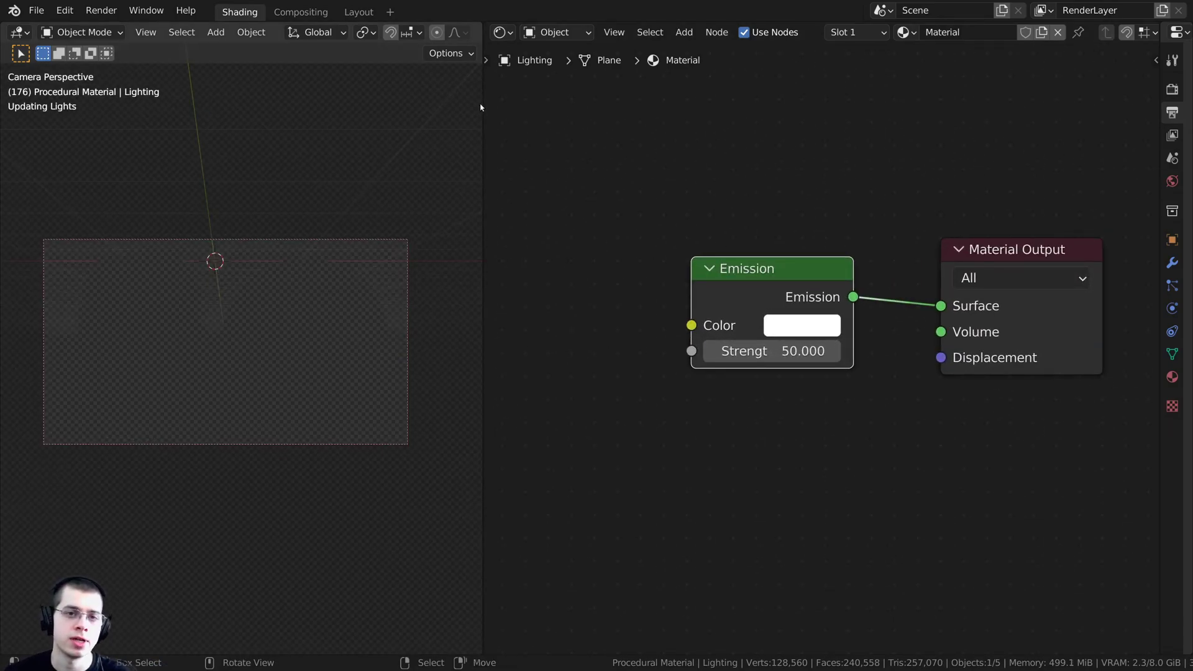
pyautogui.moveTo(483, 106); pyautogui.dragTo(360, 107)
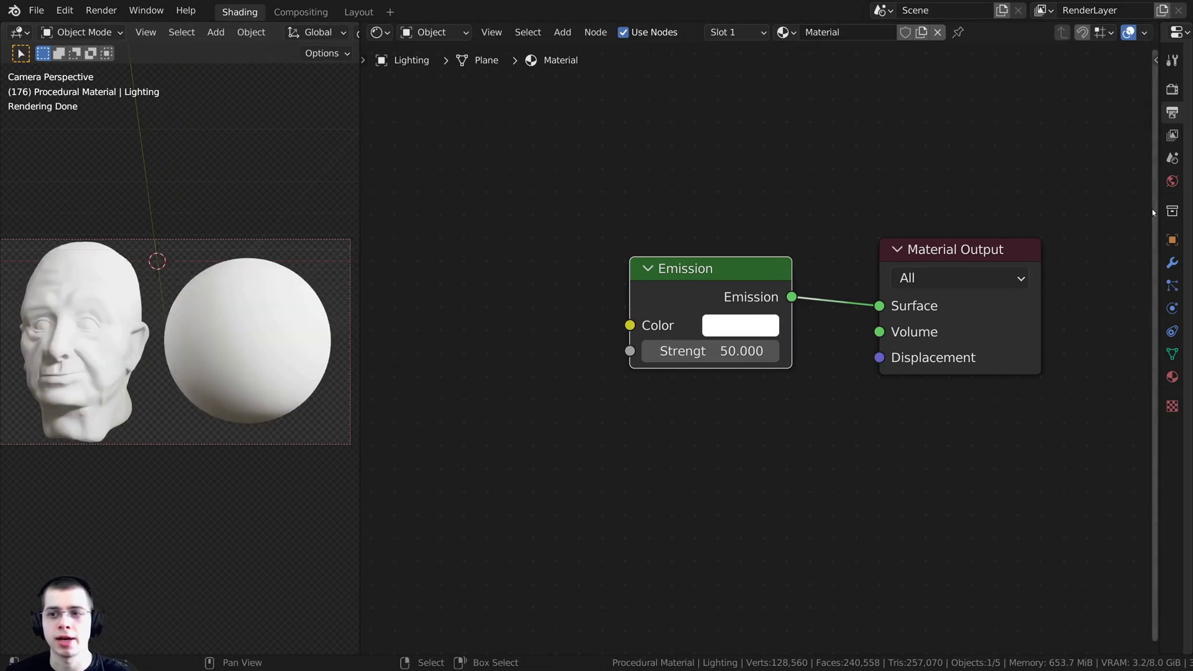
# Step: Widen the properties area and examine the world's environment texture options and background strength
pyautogui.moveTo(1152, 208); pyautogui.dragTo(964, 195)
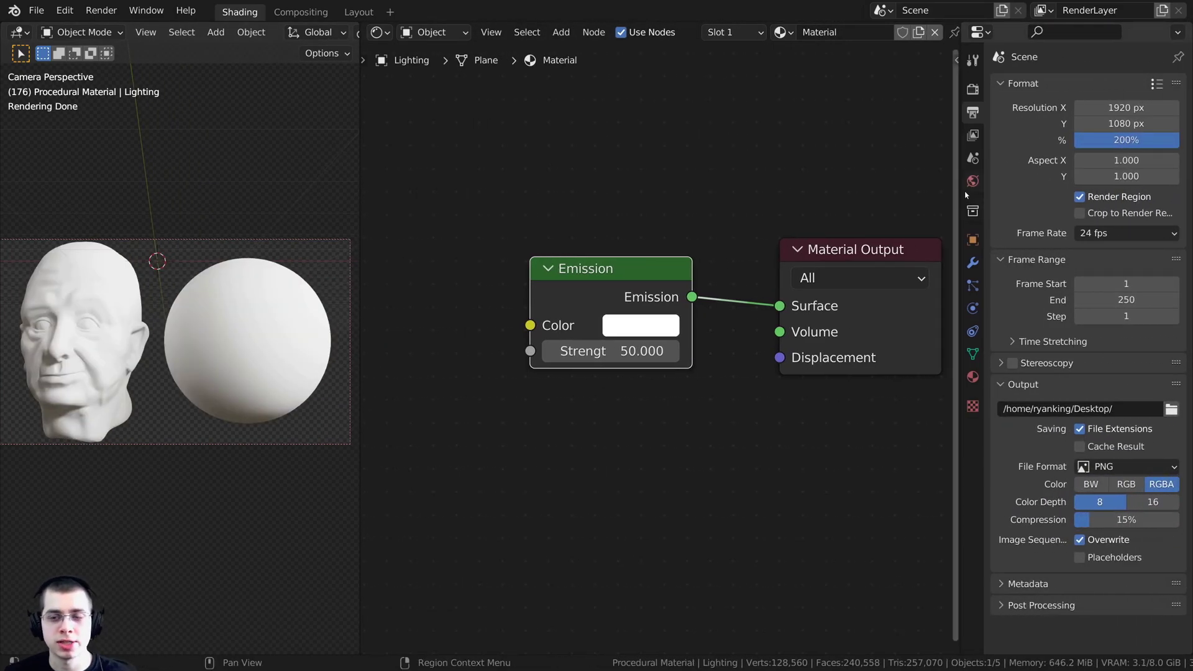
pyautogui.click(971, 182)
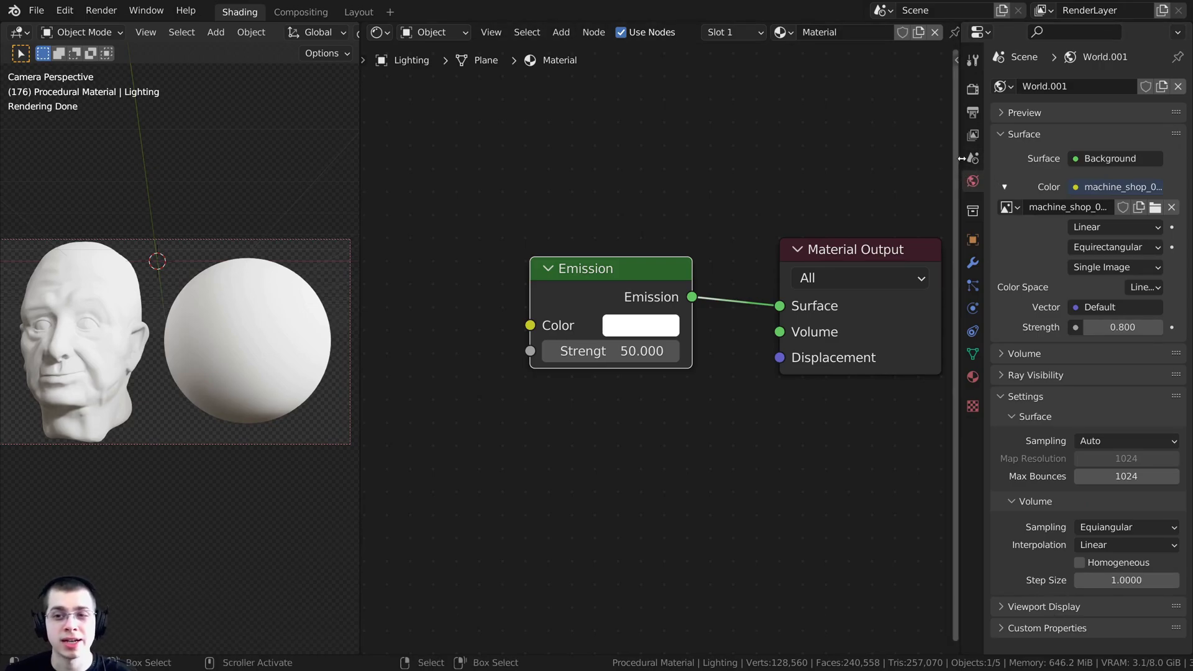
pyautogui.moveTo(960, 158); pyautogui.dragTo(918, 175)
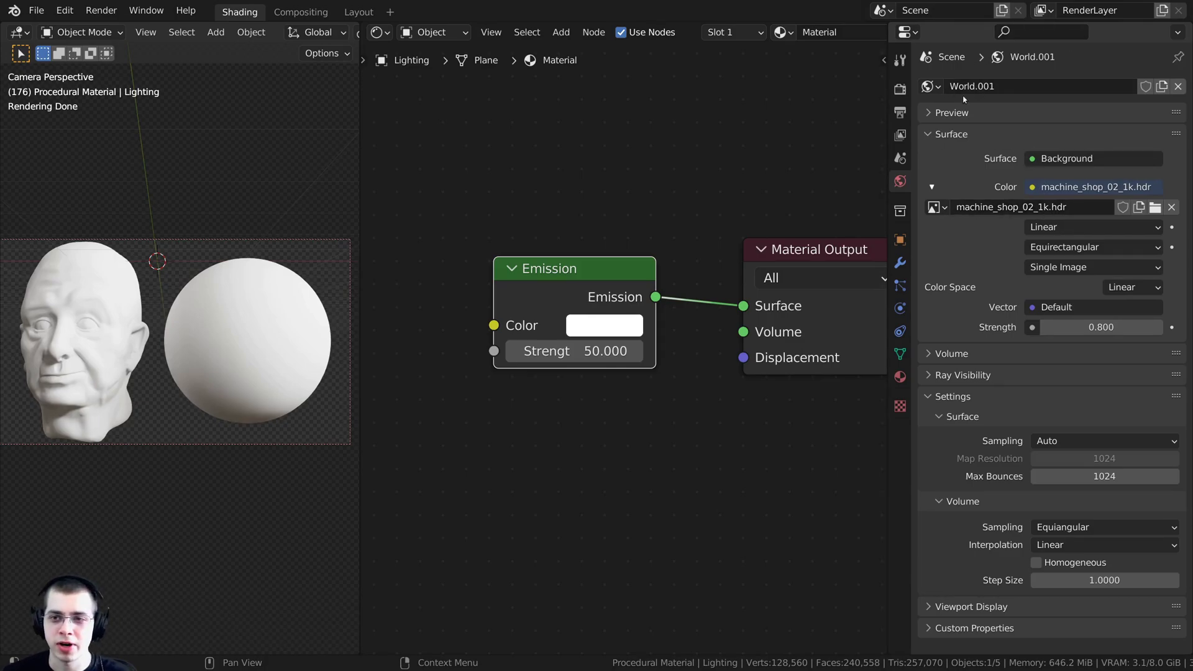
pyautogui.click(1033, 189)
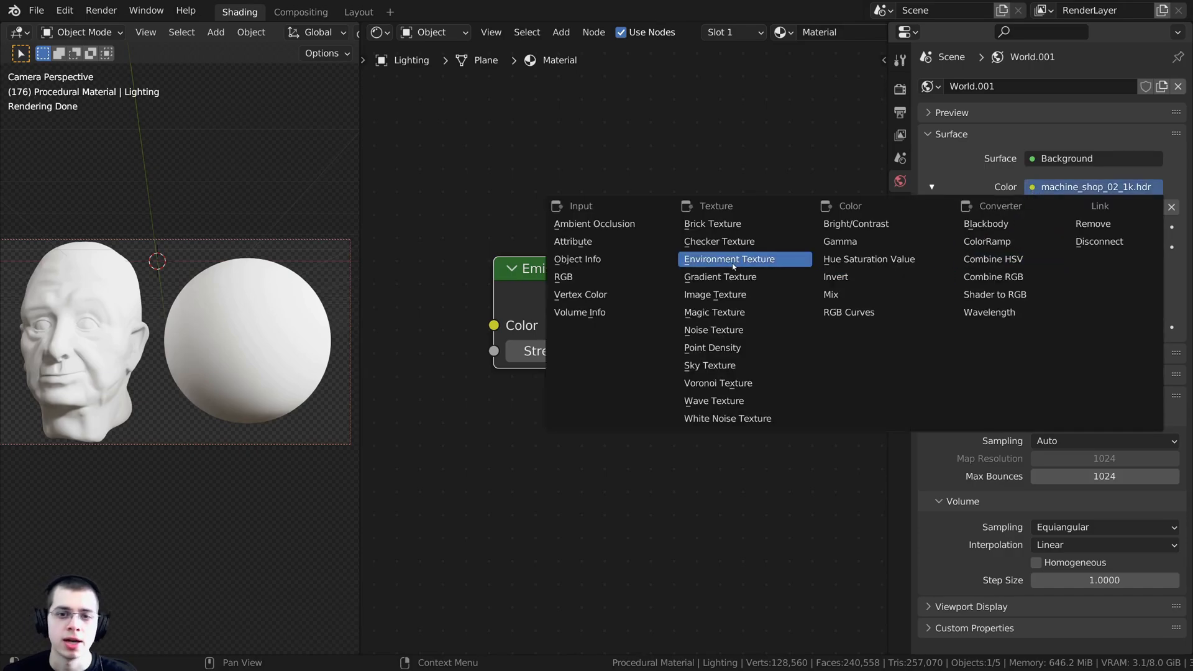
pyautogui.press('Escape')
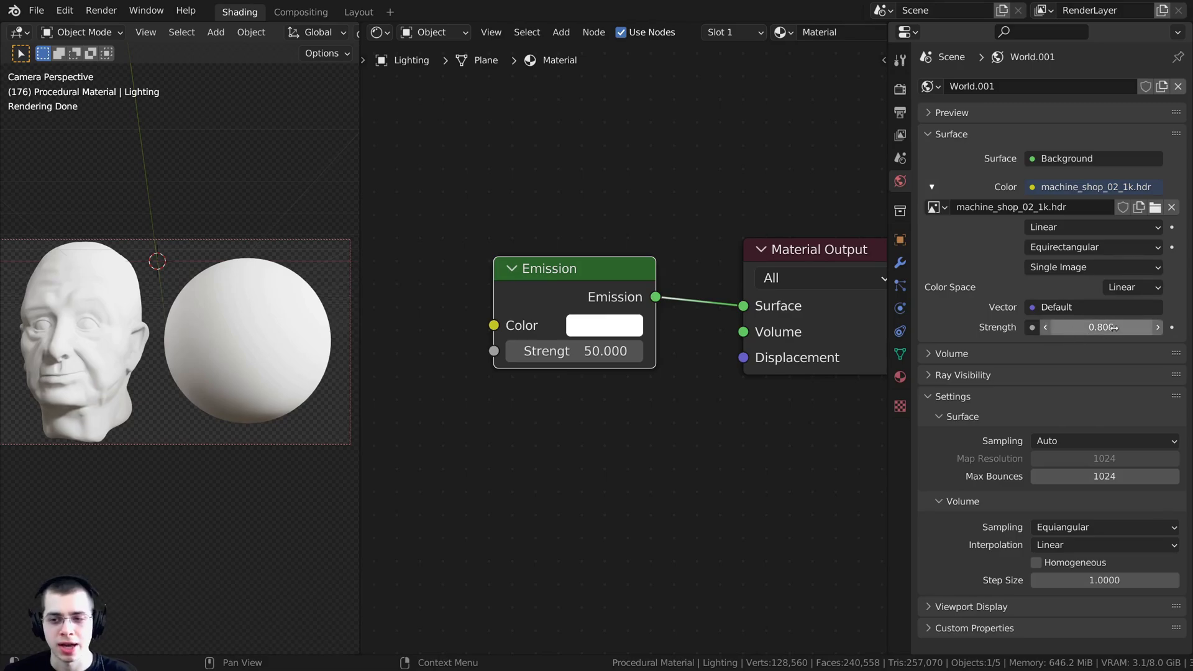
pyautogui.click(1093, 326)
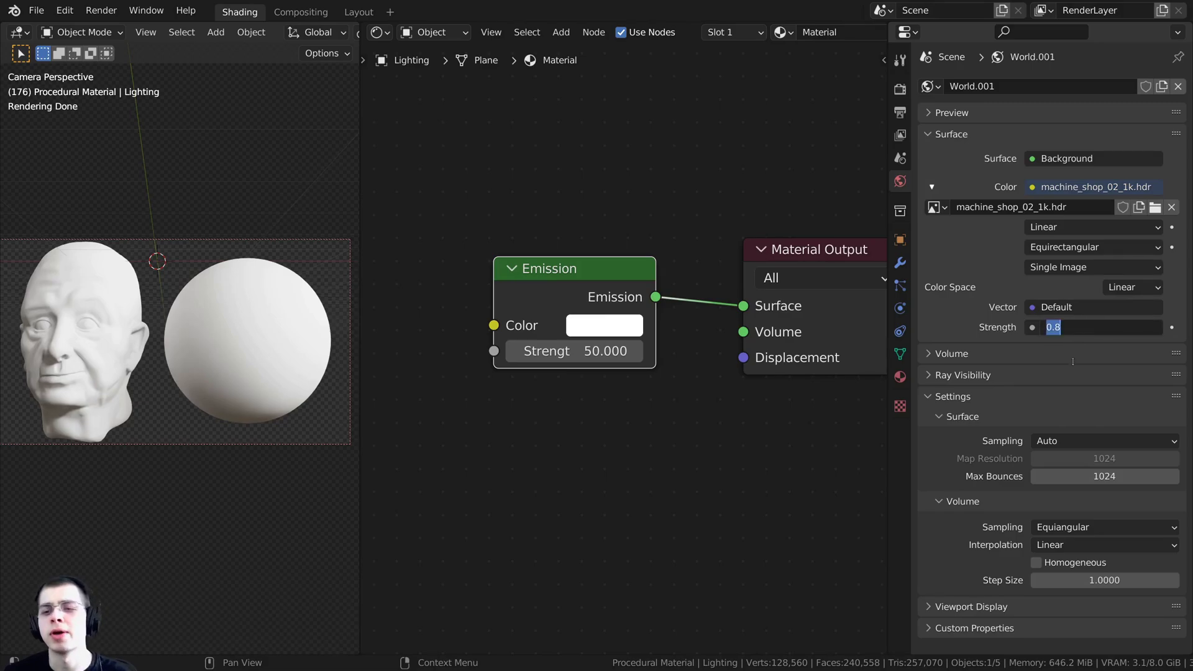
pyautogui.press('Return')
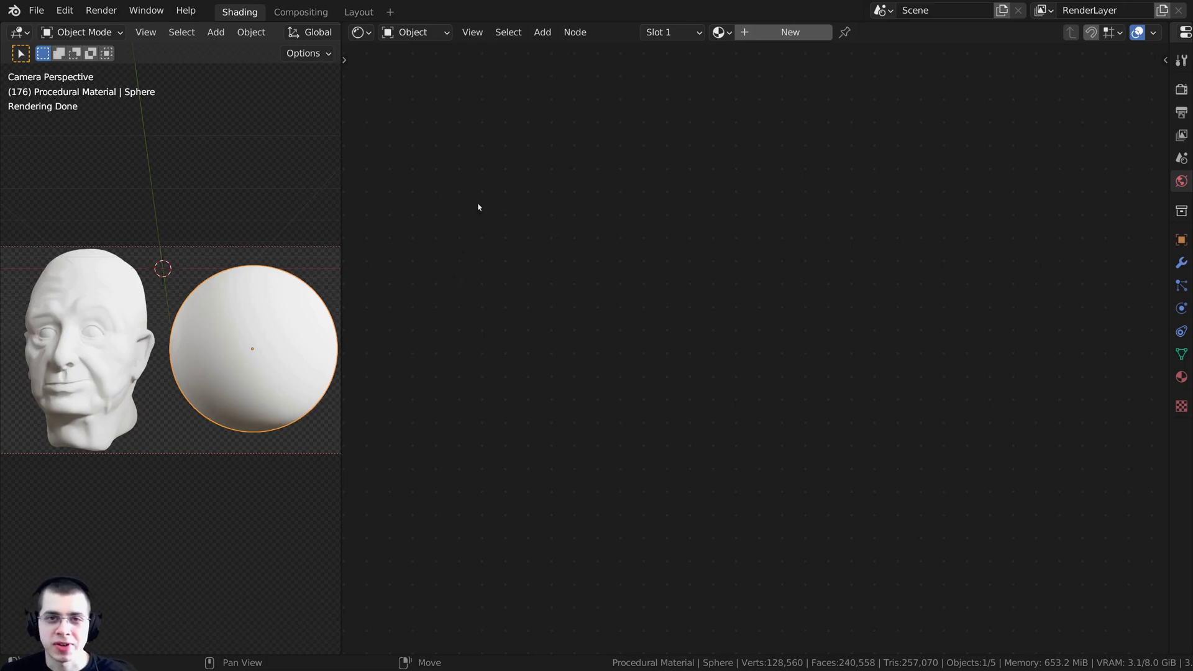
# Step: Open the program preferences
pyautogui.click(65, 10)
pyautogui.click(102, 244)
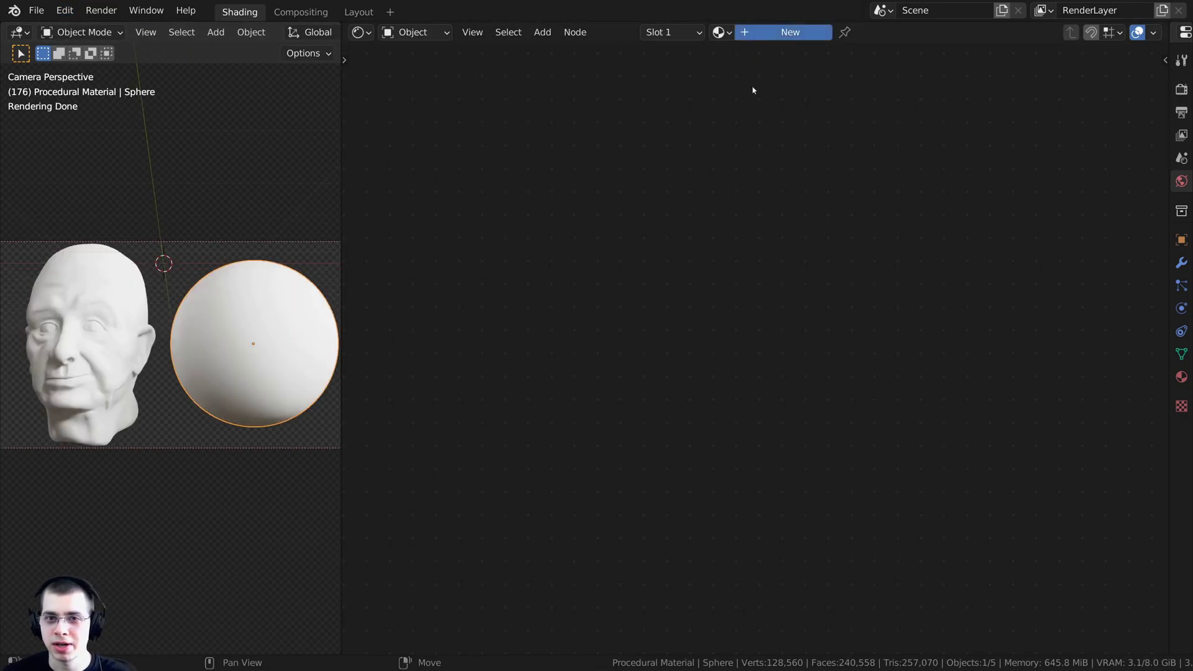
# Step: Create a material named "Procedural Clay Material" on the sphere and assign it to the head and its eyes as well
pyautogui.click(784, 33)
pyautogui.click(808, 32)
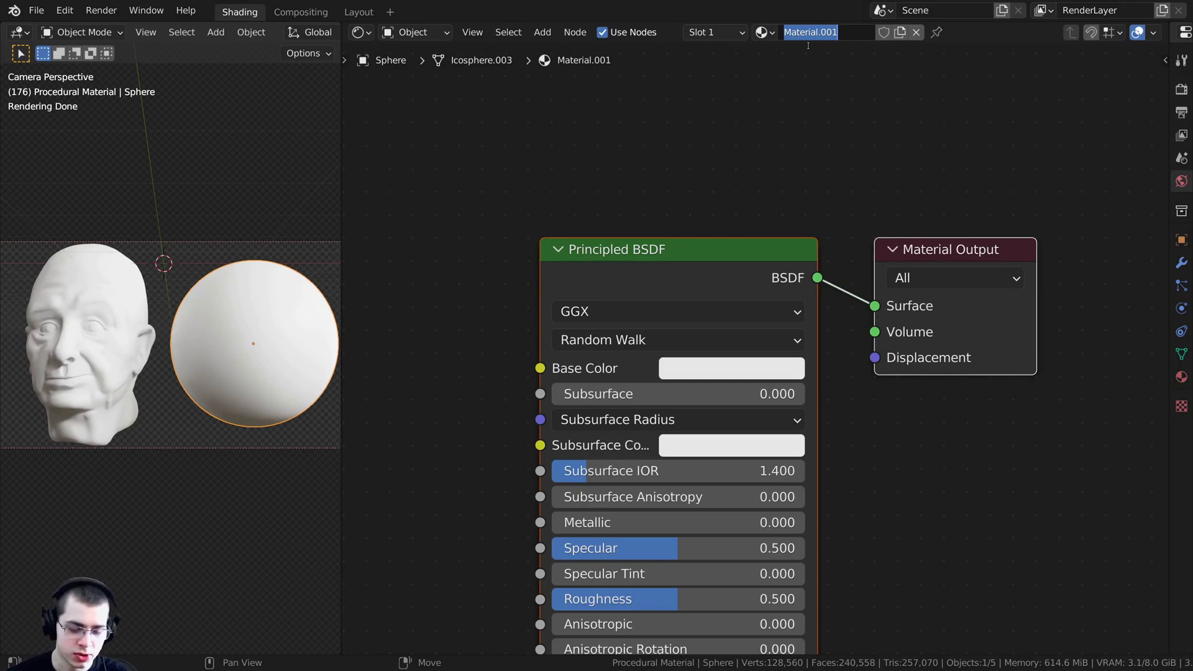
pyautogui.write('Procedural Clay Material')
pyautogui.press('Return')
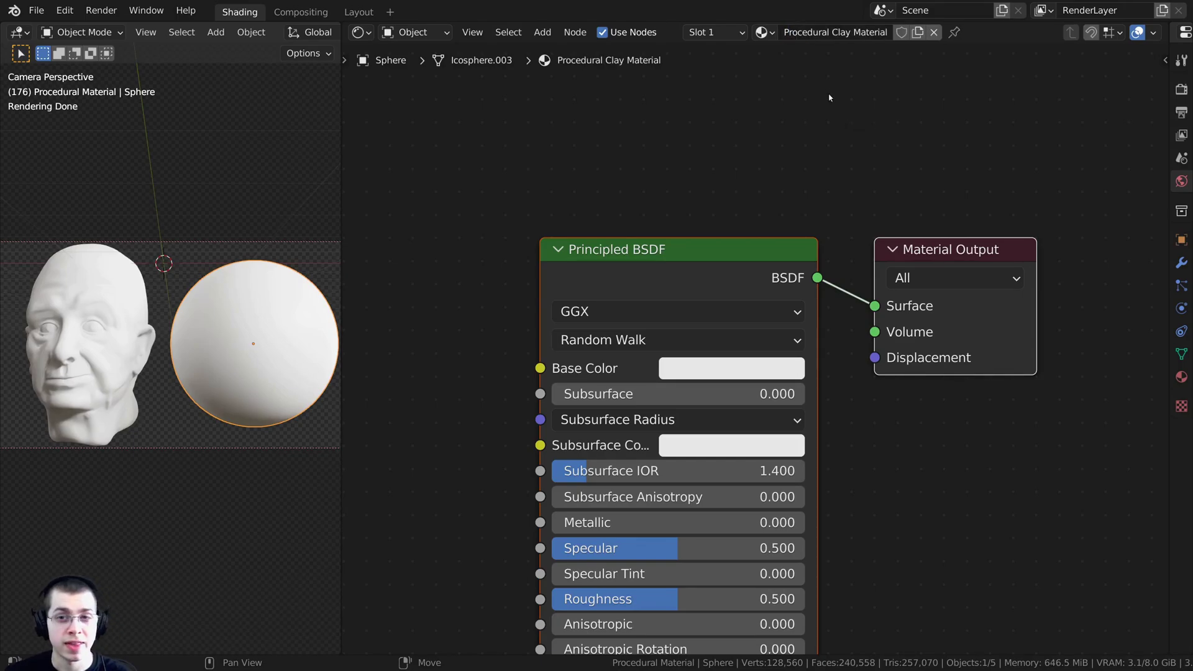
pyautogui.moveTo(761, 32); pyautogui.dragTo(84, 271)
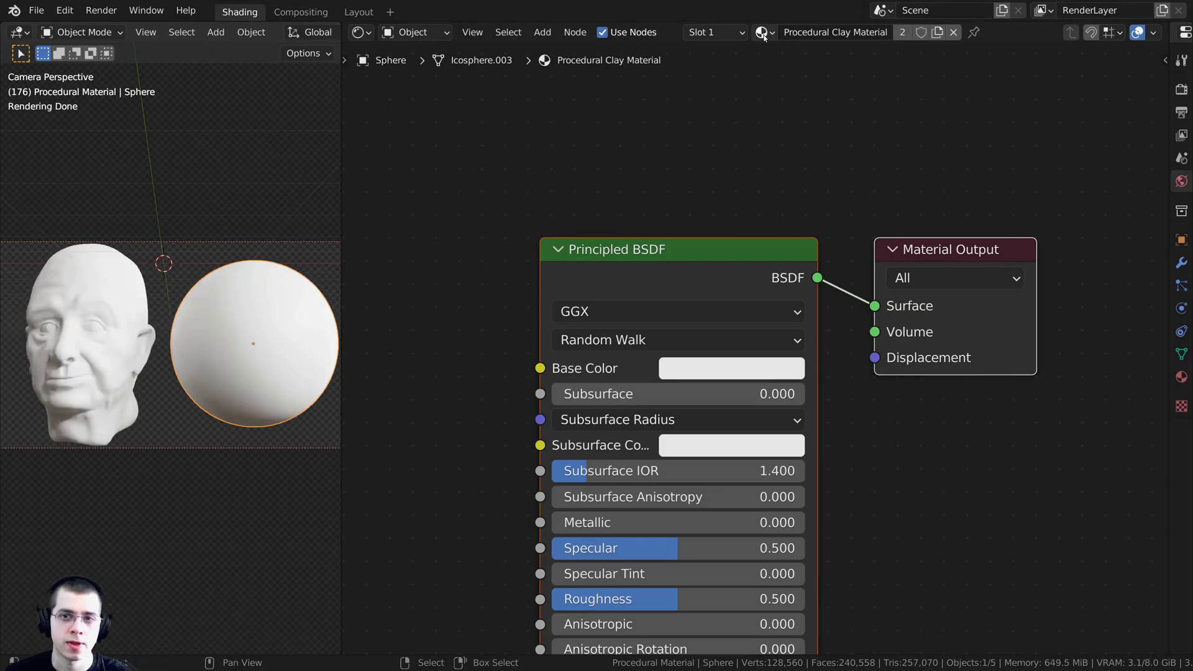
pyautogui.moveTo(763, 32); pyautogui.dragTo(92, 327)
# Step: Add a Voronoi Texture node to the clay material, placed well ahead of the Principled BSDF node
pyautogui.scroll(-4, 469, 288)
pyautogui.moveTo(469, 288); pyautogui.dragTo(674, 157, button='middle')
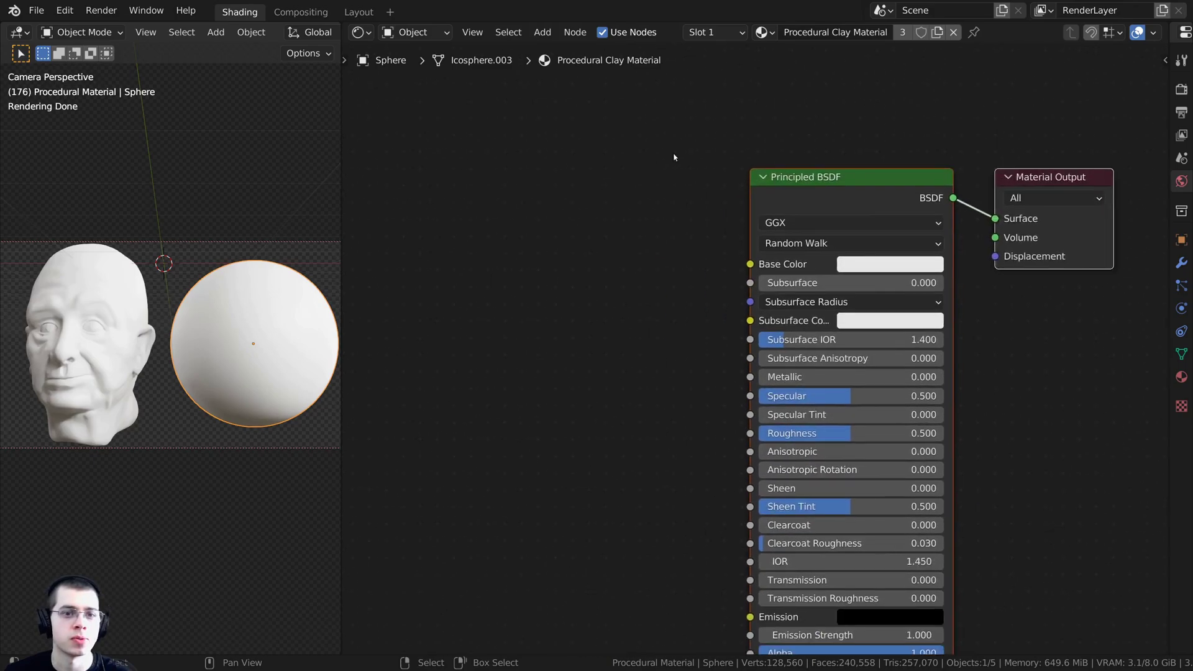
pyautogui.scroll(-4, 680, 288)
pyautogui.moveTo(679, 289); pyautogui.dragTo(827, 244, button='middle')
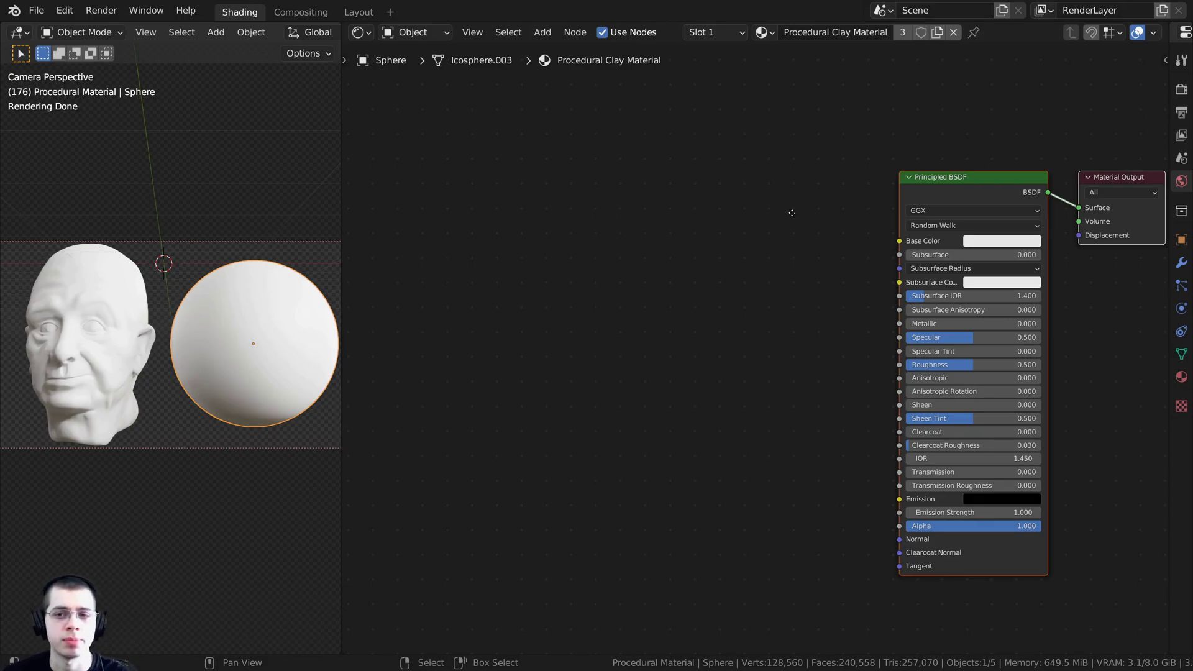
pyautogui.scroll(2, 791, 212)
pyautogui.hotkey('shift', 'a')
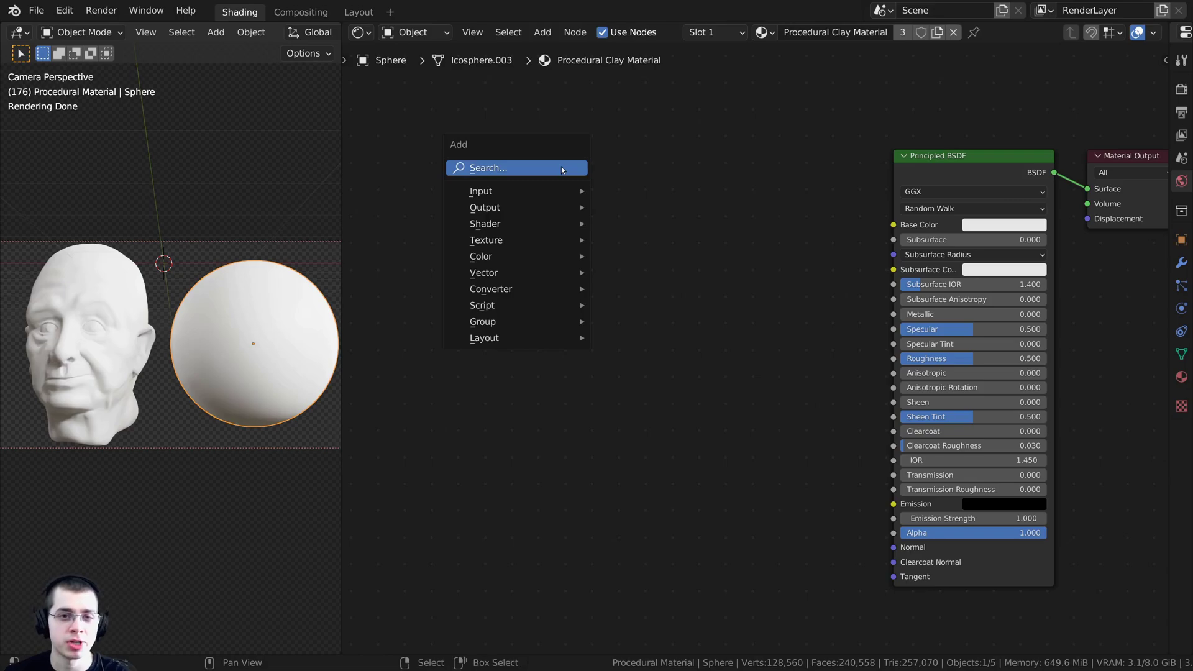
pyautogui.click(535, 169)
pyautogui.write('vo')
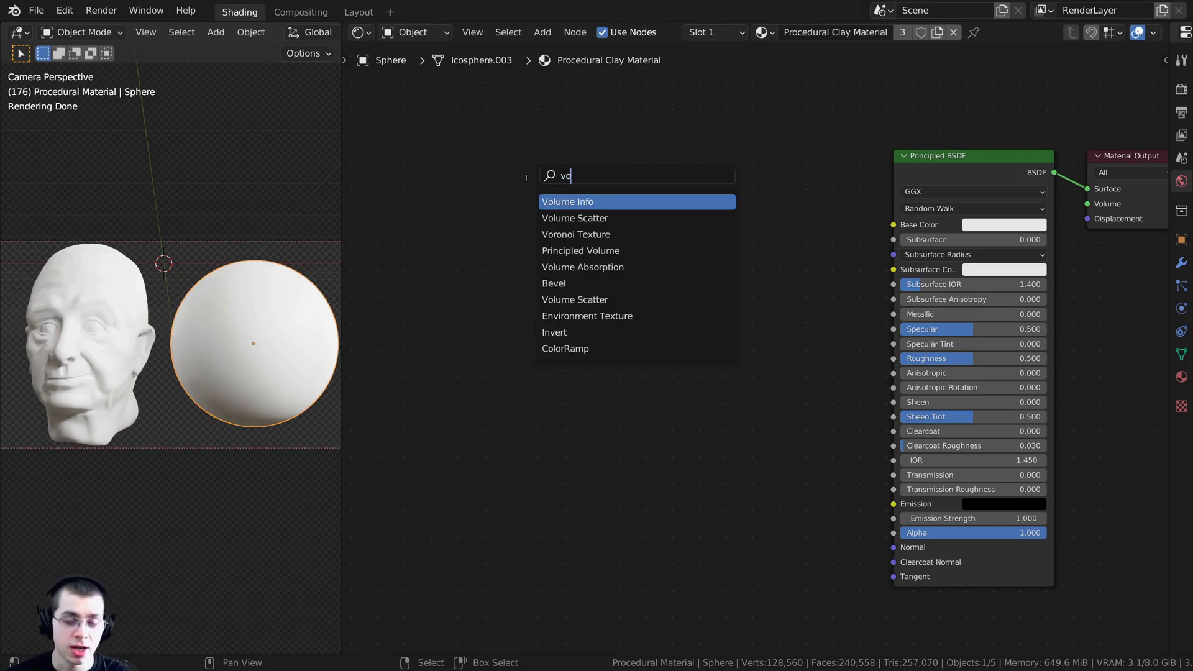
pyautogui.write('r')
pyautogui.click(572, 202)
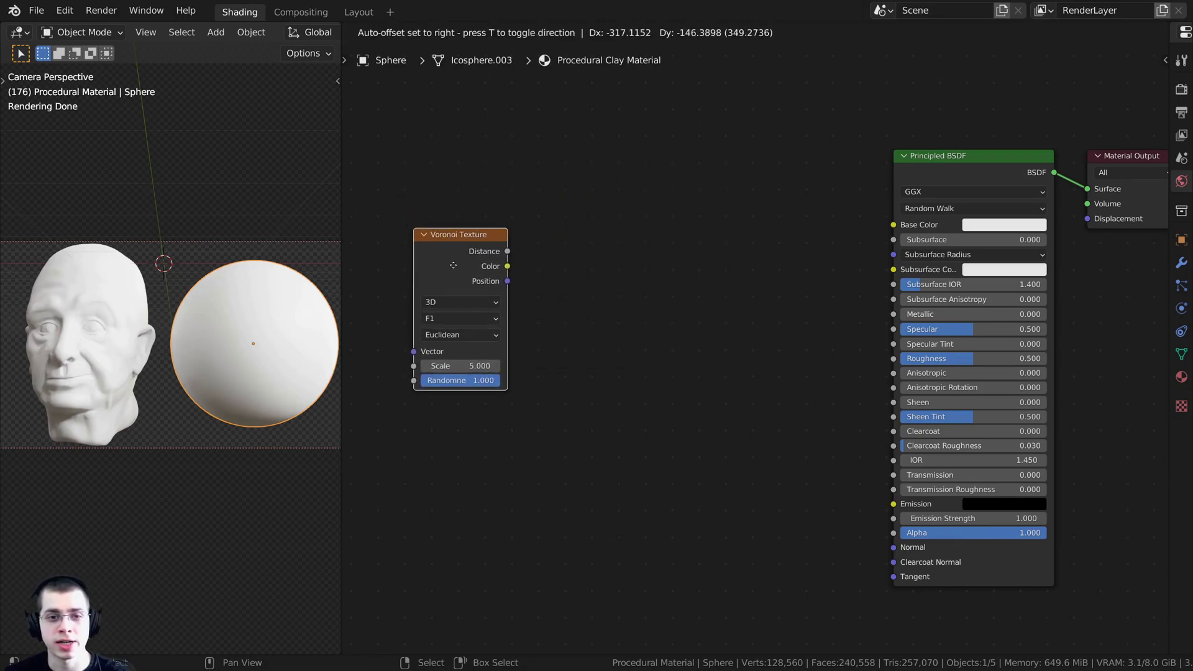
pyautogui.click(481, 276)
pyautogui.moveTo(481, 276); pyautogui.dragTo(609, 292, button='middle')
pyautogui.moveTo(609, 292); pyautogui.dragTo(601, 276)
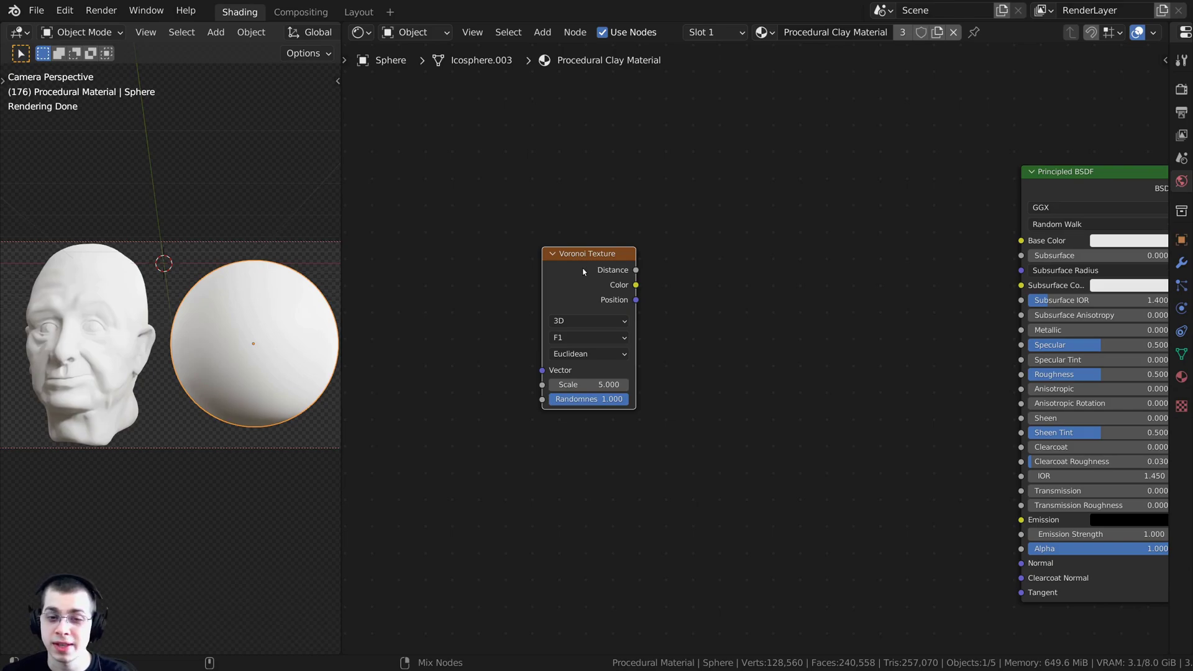
# Step: Preview the Voronoi Texture's Distance output on the sphere and head, and shift the node slightly
pyautogui.keyDown('ctrl'); pyautogui.keyDown('shift'); pyautogui.click(583, 271); pyautogui.keyUp('shift'); pyautogui.keyUp('ctrl')
pyautogui.scroll(2, 121, 375)
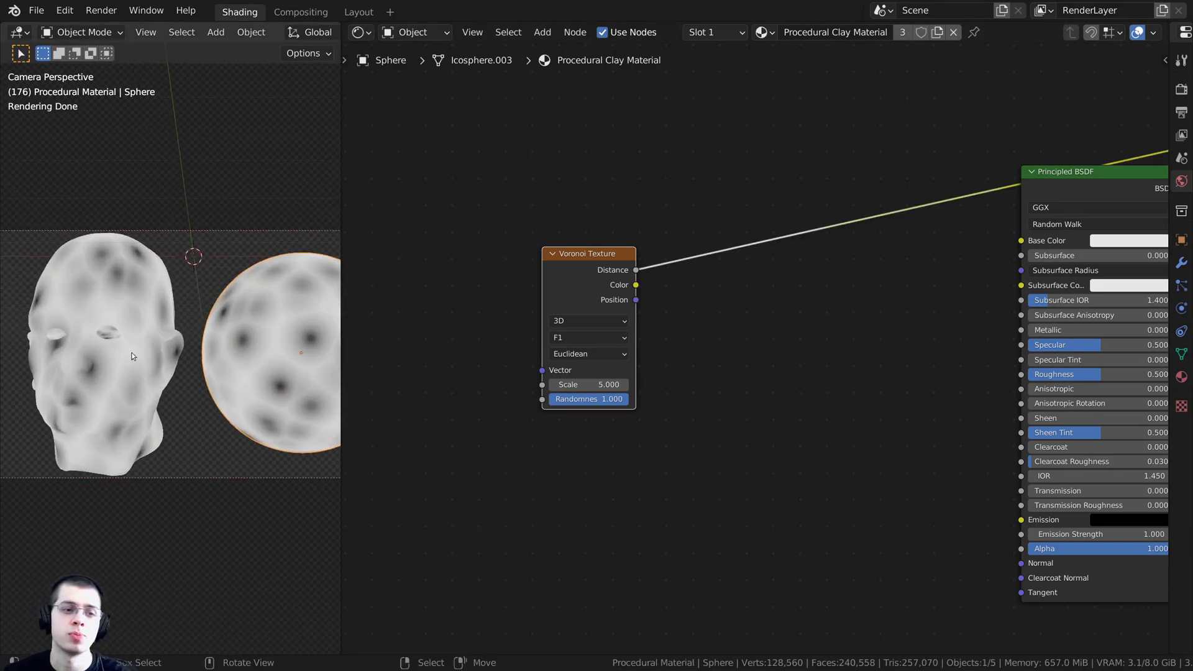
pyautogui.moveTo(581, 280); pyautogui.dragTo(621, 291, button='middle')
pyautogui.moveTo(620, 292); pyautogui.dragTo(625, 296)
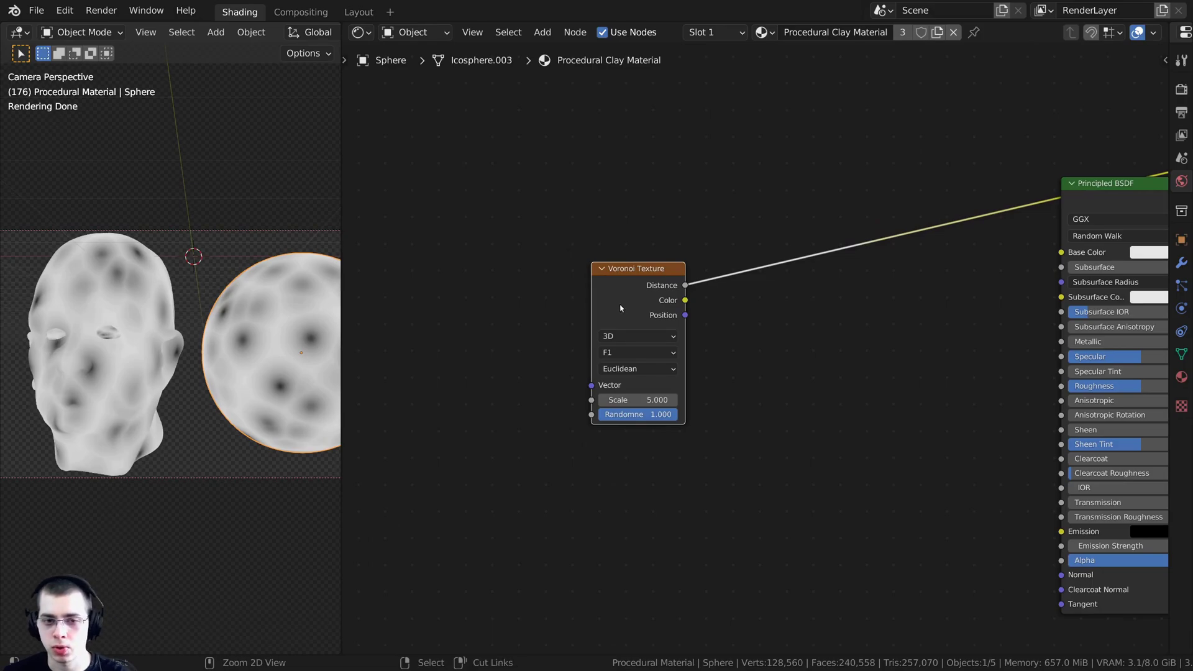
# Step: Add linked Texture Coordinate and Mapping nodes ahead of the Voronoi Texture
pyautogui.hotkey('ctrl', 't')
pyautogui.scroll(1, 620, 307)
pyautogui.moveTo(423, 336); pyautogui.dragTo(567, 338, button='middle')
pyautogui.hotkey('alt', 'a')
pyautogui.moveTo(399, 377); pyautogui.dragTo(407, 332)
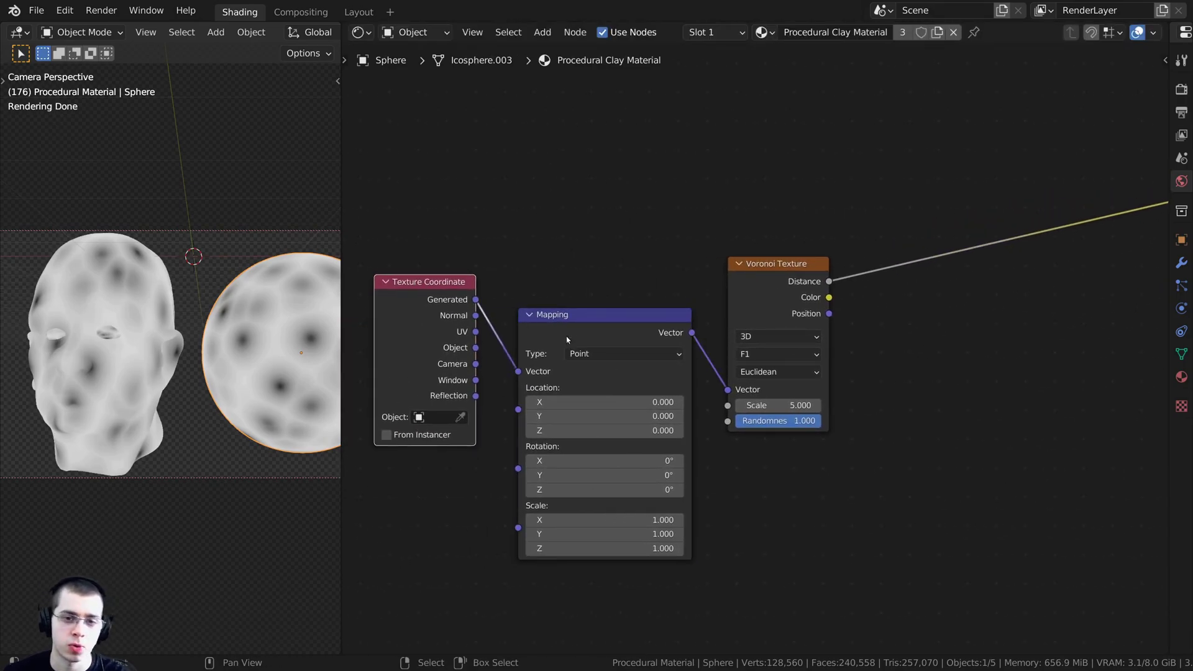
# Step: Delete the Mapping node and connect the Texture Coordinate's Object output to the Voronoi Texture's Vector input
pyautogui.click(598, 342)
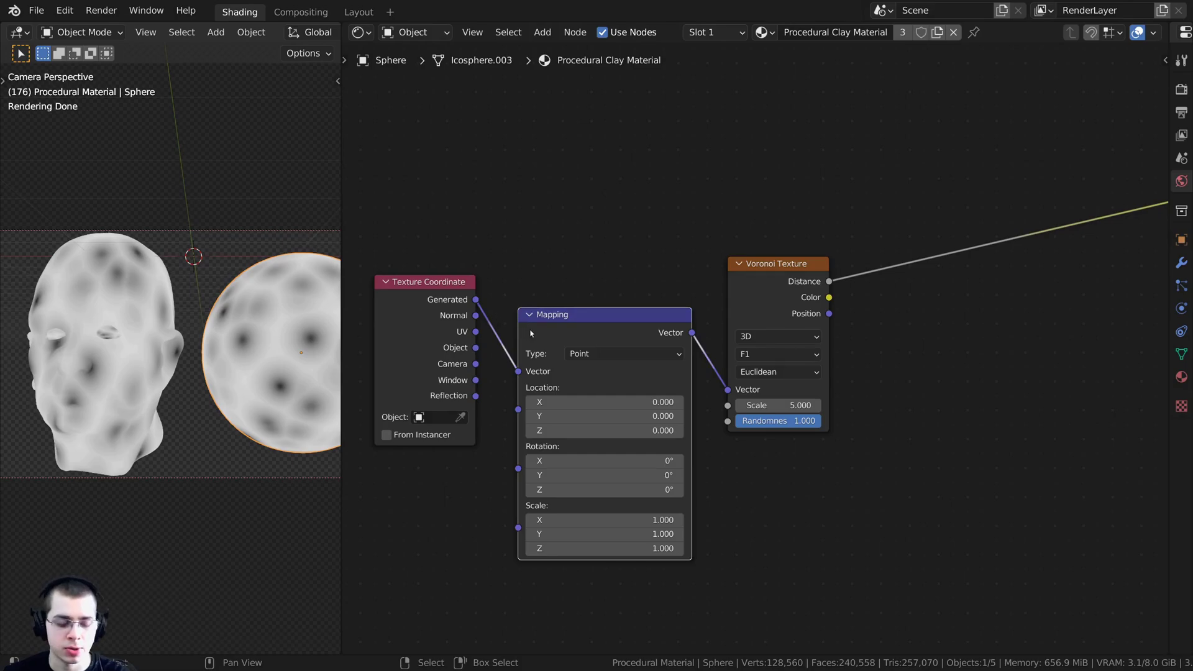
pyautogui.press('x')
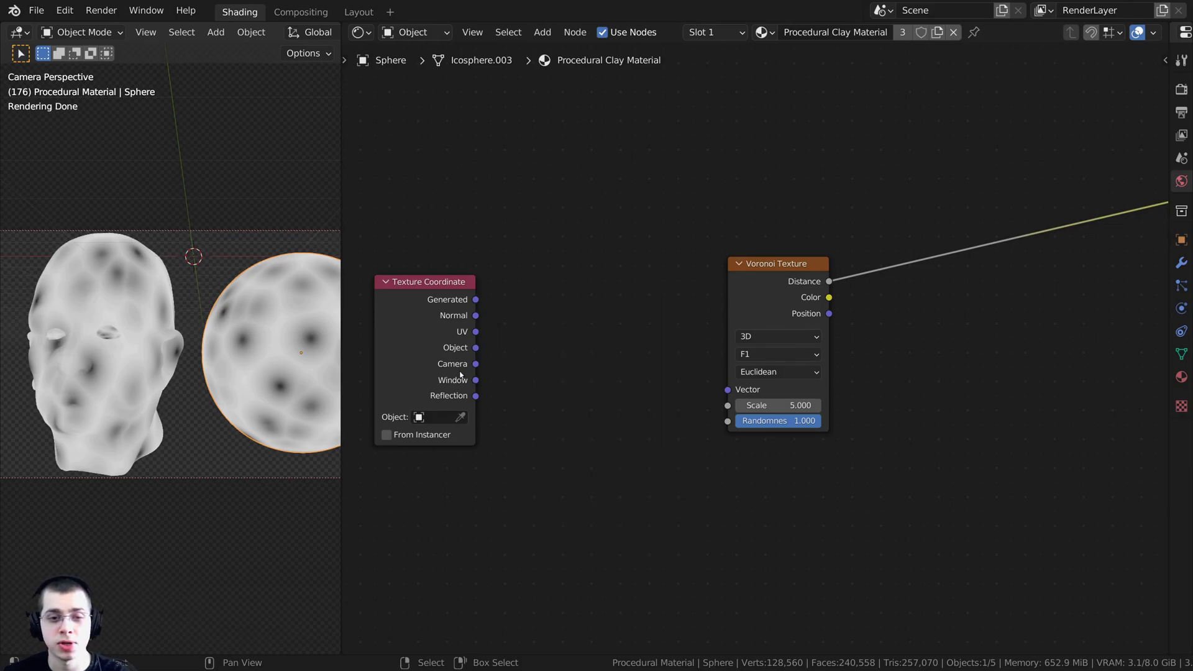
pyautogui.moveTo(463, 355); pyautogui.dragTo(517, 373)
pyautogui.scroll(1, 547, 355)
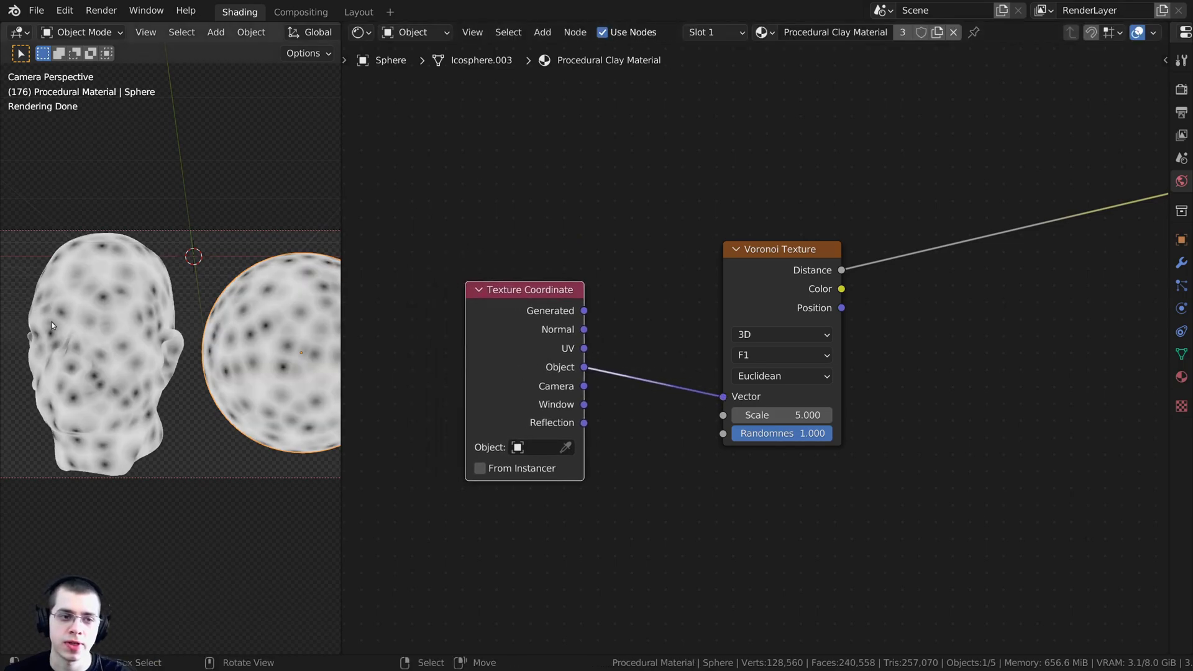
pyautogui.keyDown('shift'); pyautogui.moveTo(267, 310); pyautogui.dragTo(216, 295, button='middle'); pyautogui.keyUp('shift')
pyautogui.scroll(-1, 208, 300)
pyautogui.scroll(3, 153, 294)
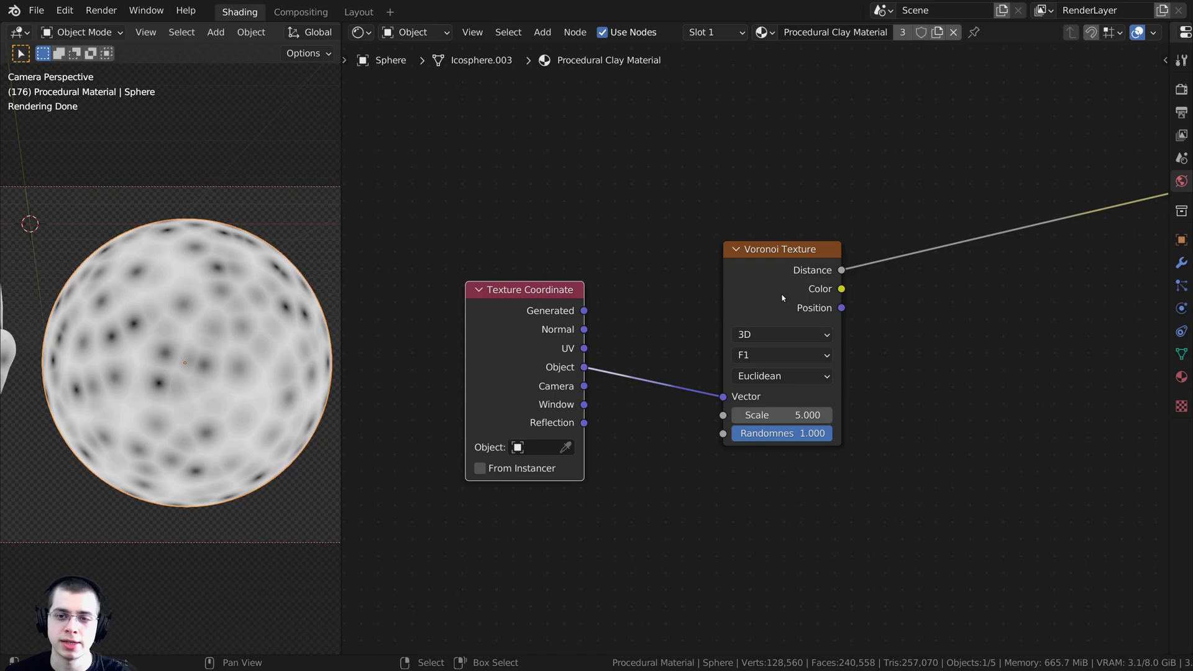
# Step: Set the Voronoi Texture's feature output to Smooth F1 and try out its smoothness, leaving it at 1.000
pyautogui.moveTo(782, 298); pyautogui.dragTo(789, 290)
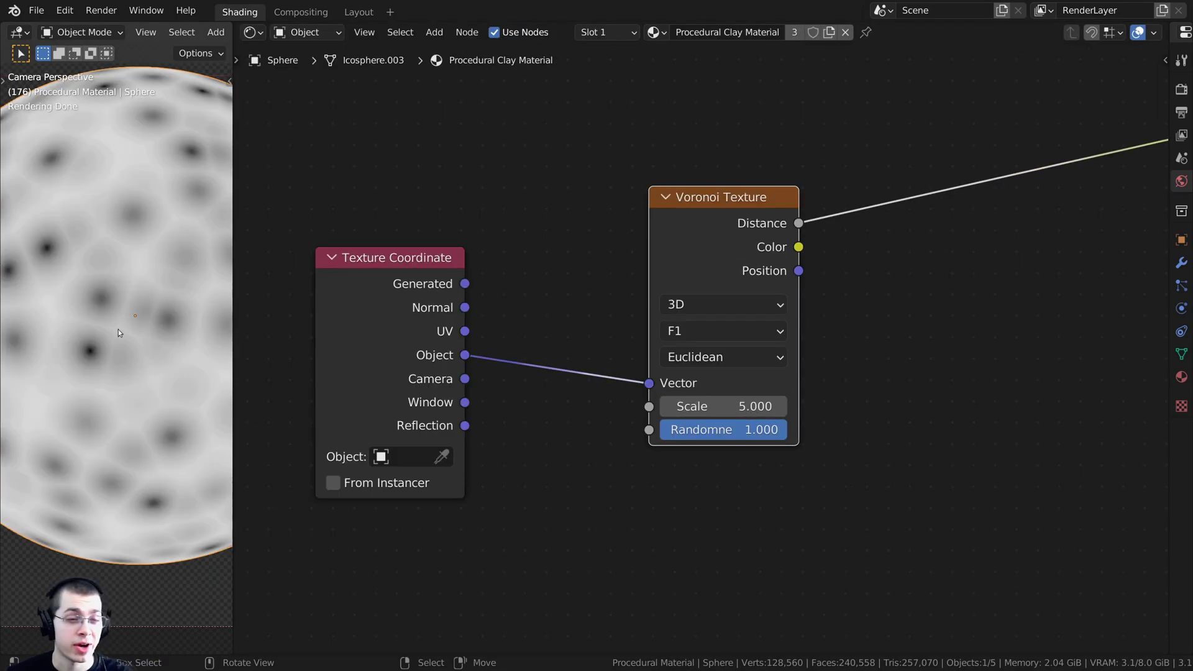
pyautogui.moveTo(697, 346); pyautogui.dragTo(748, 306, button='middle')
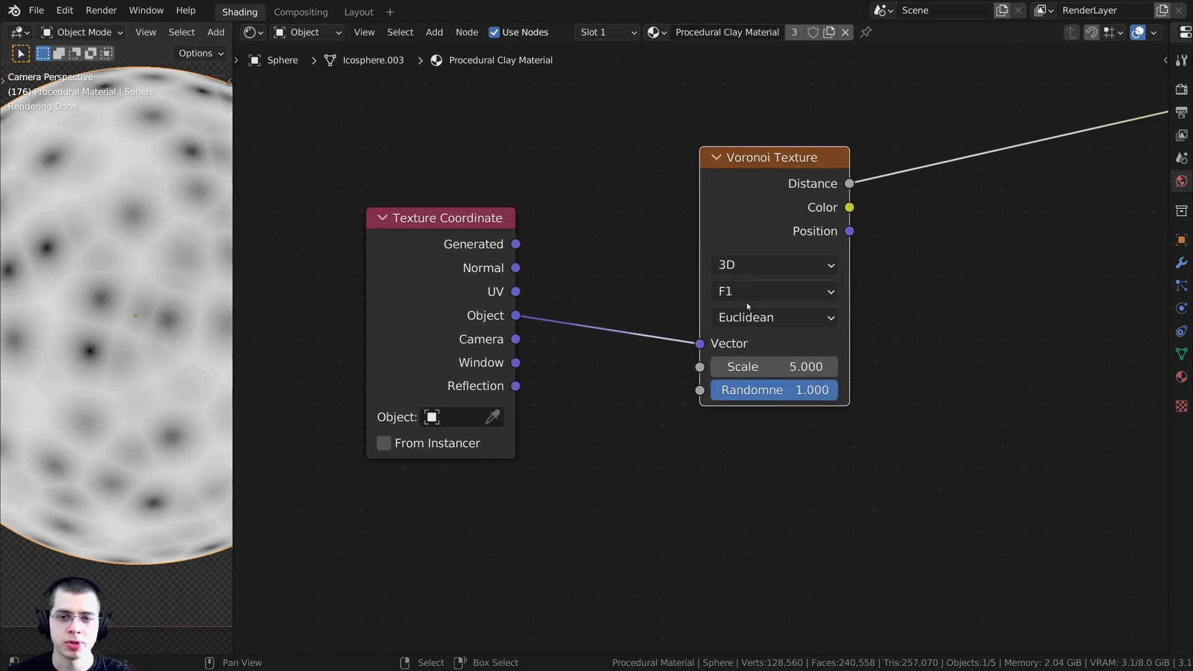
pyautogui.click(743, 290)
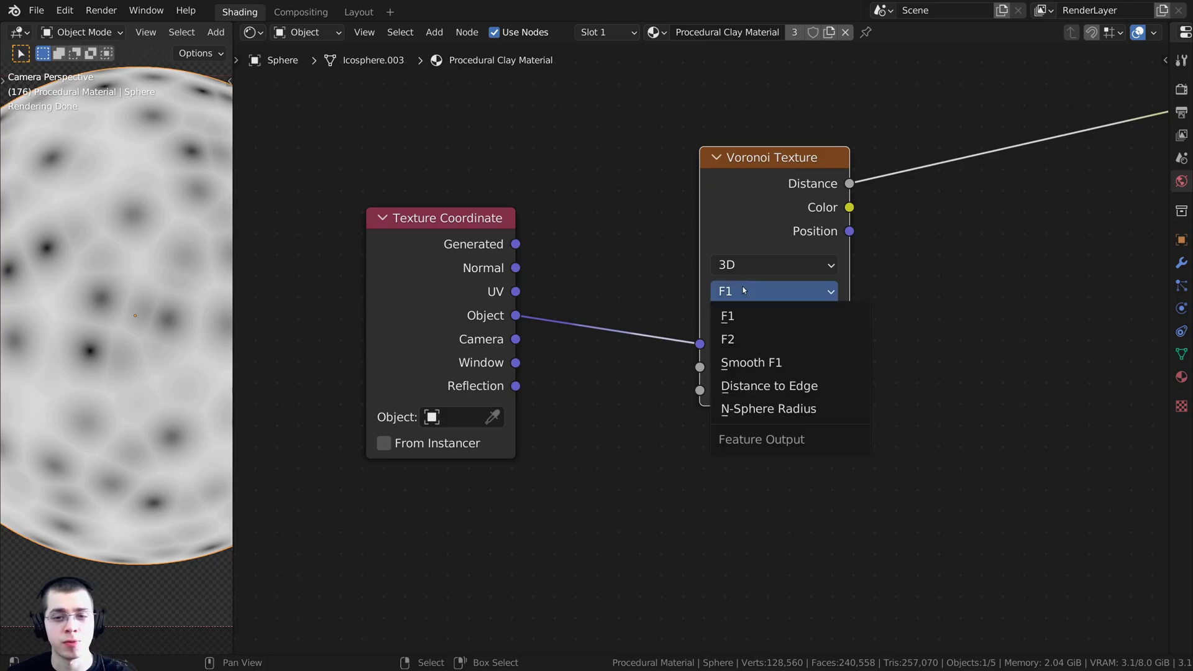
pyautogui.click(739, 364)
pyautogui.scroll(2, 85, 285)
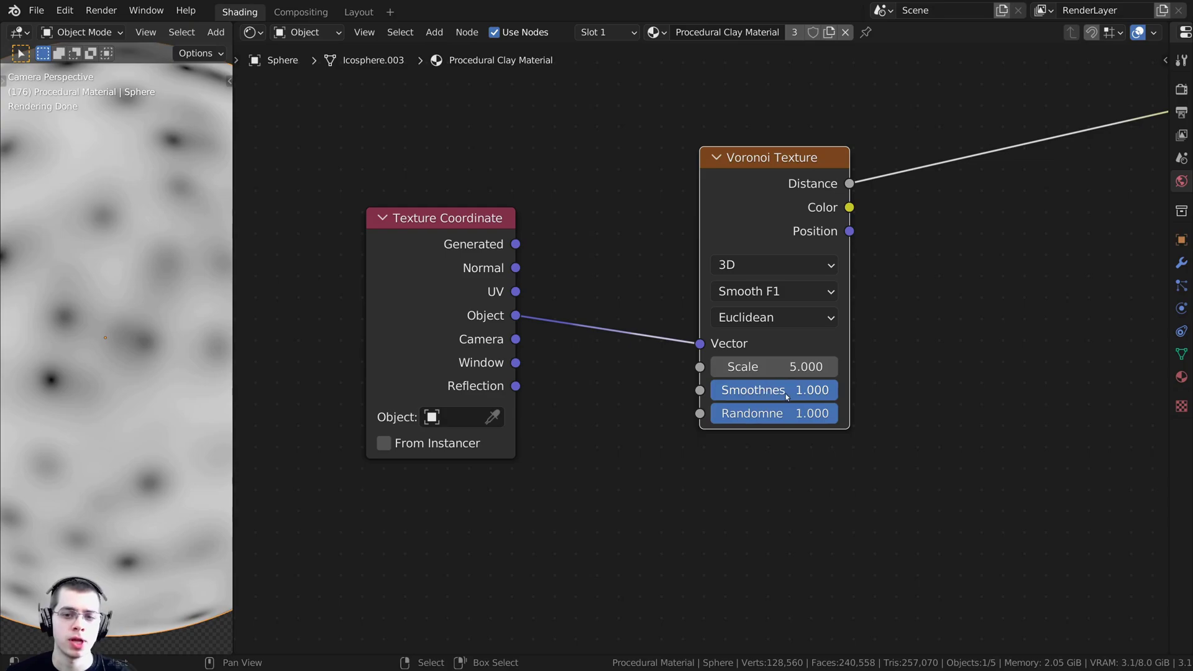
pyautogui.moveTo(787, 396)
pyautogui.mouseDown()
pyautogui.moveTo(664, 396)
pyautogui.moveTo(783, 396)
pyautogui.mouseUp()
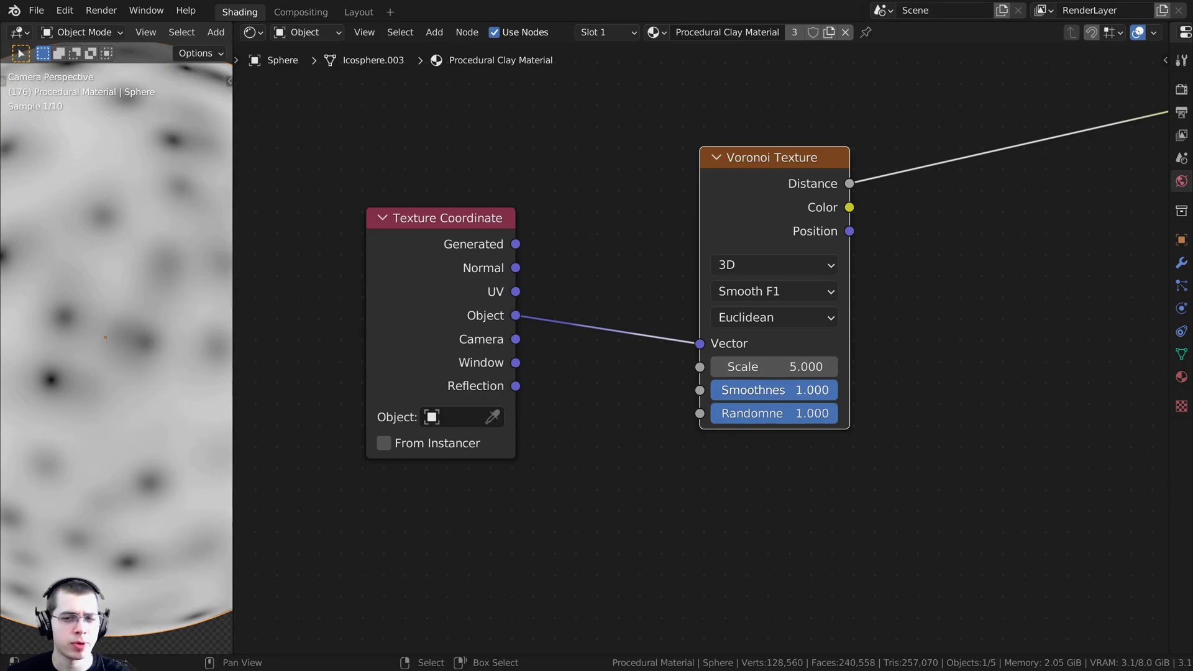
pyautogui.scroll(-3, 122, 305)
pyautogui.scroll(-1, 477, 305)
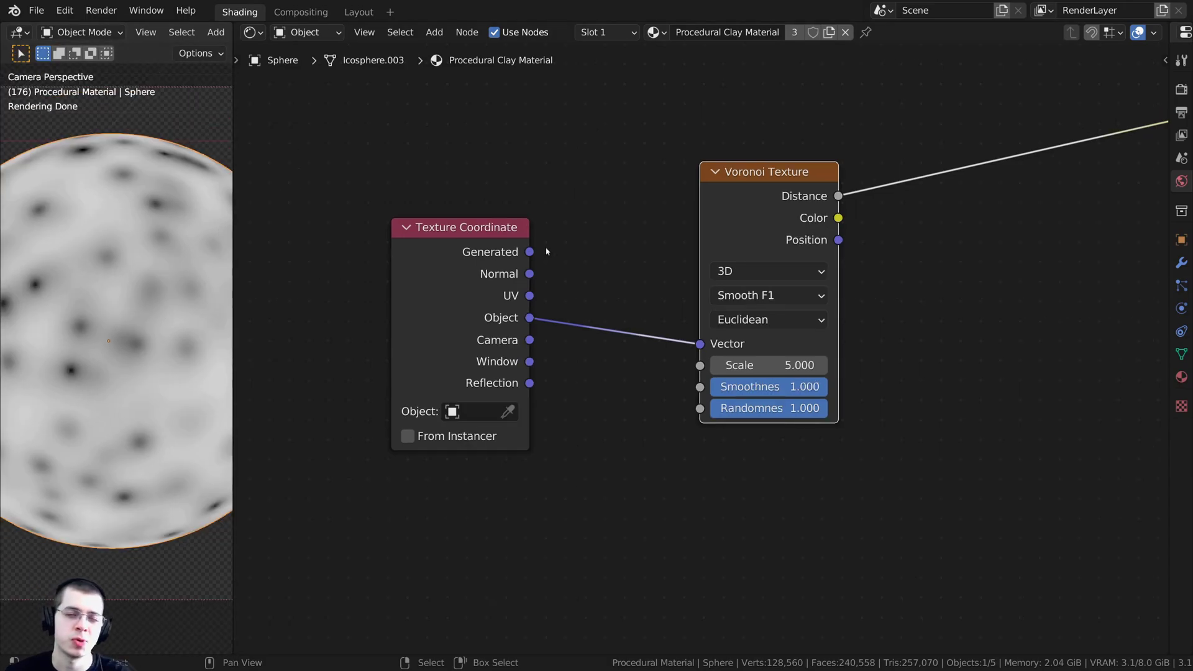
# Step: Set the Voronoi Texture's scale to 7
pyautogui.moveTo(507, 306); pyautogui.dragTo(550, 306, button='middle')
pyautogui.scroll(-1, 550, 306)
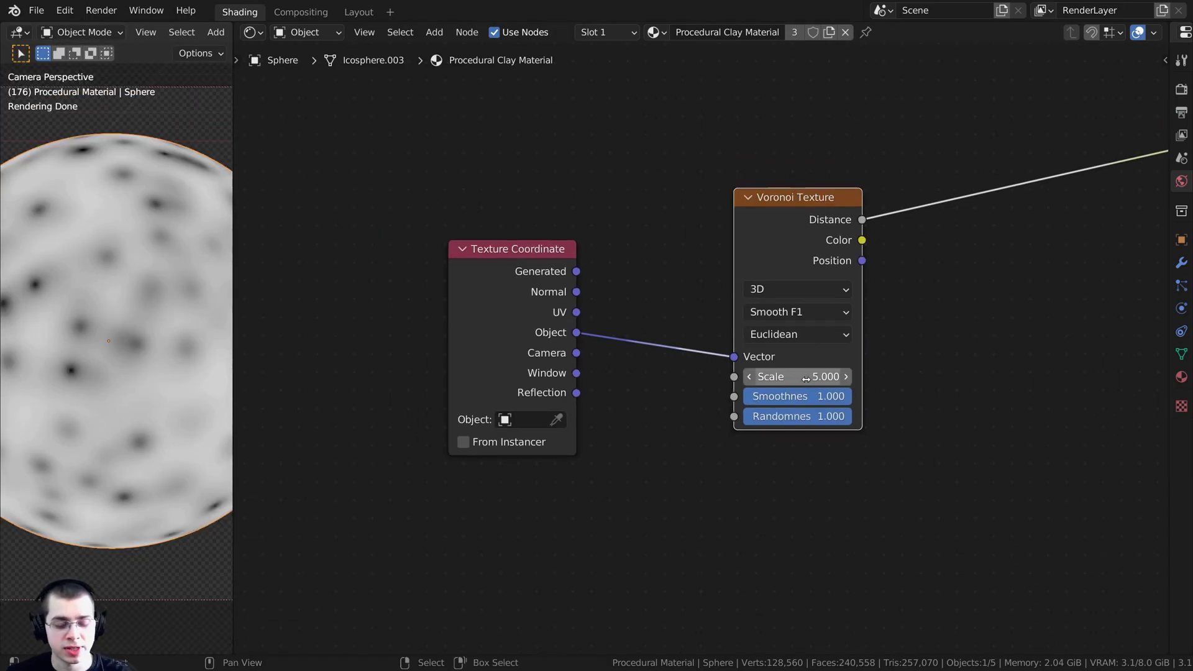
pyautogui.click(806, 379)
pyautogui.write('7')
pyautogui.press('Return')
pyautogui.scroll(-2, 558, 293)
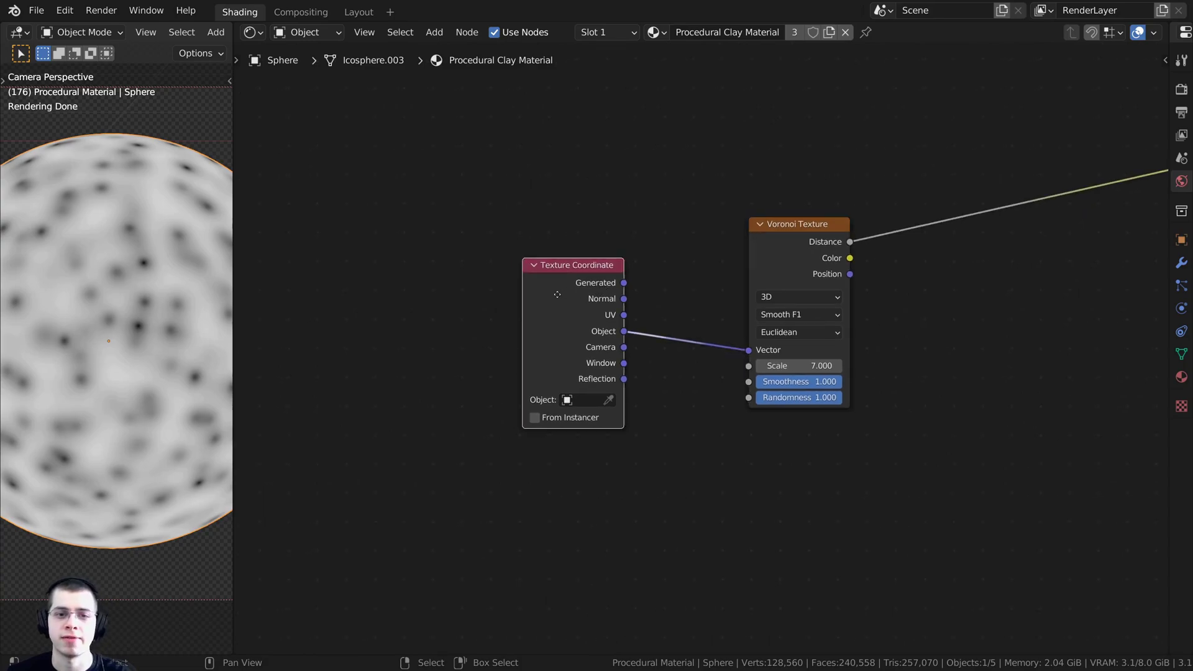
# Step: Move the Texture Coordinate node farther from the Voronoi Texture to make room between them
pyautogui.moveTo(558, 294); pyautogui.dragTo(495, 302)
pyautogui.scroll(1, 68, 292)
pyautogui.scroll(1, 131, 255)
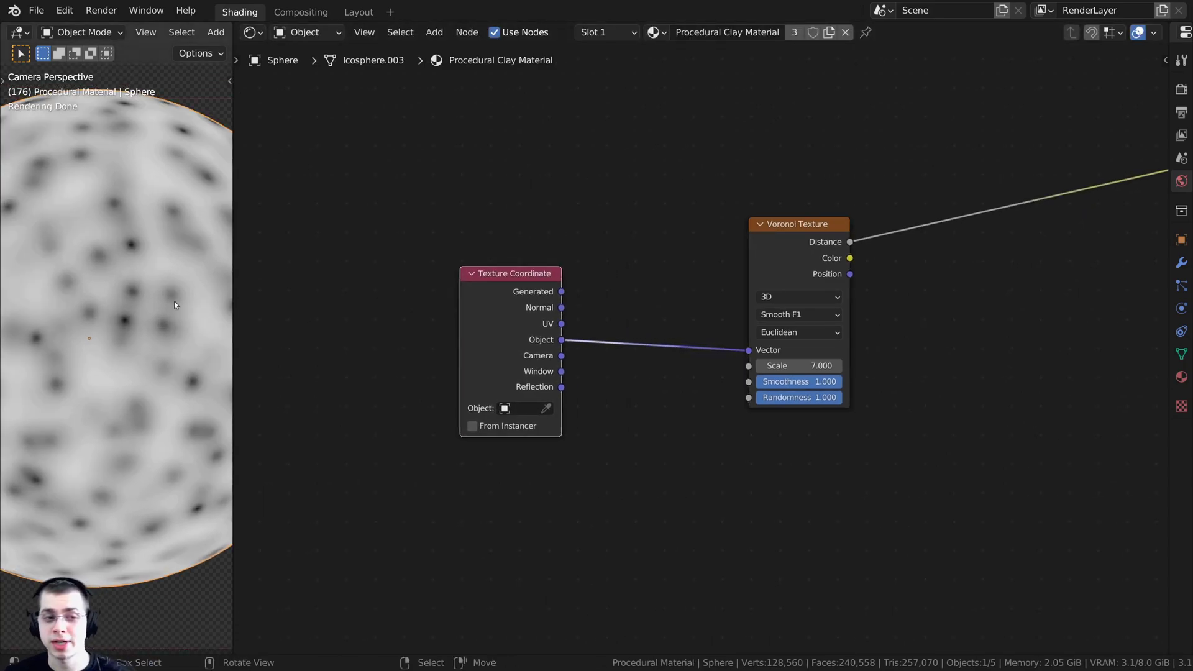
pyautogui.moveTo(470, 323); pyautogui.dragTo(441, 330)
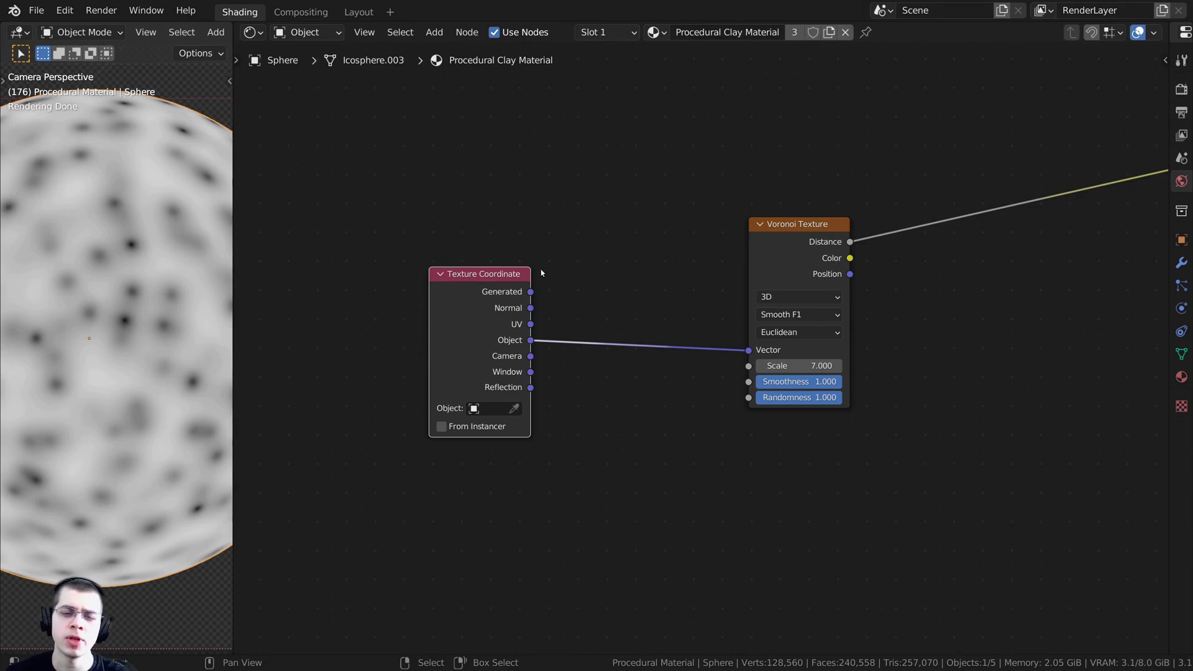
# Step: Insert a Noise Texture node on the link between the Texture Coordinate and Voronoi Texture nodes
pyautogui.click(563, 216)
pyautogui.hotkey('shift', 'a')
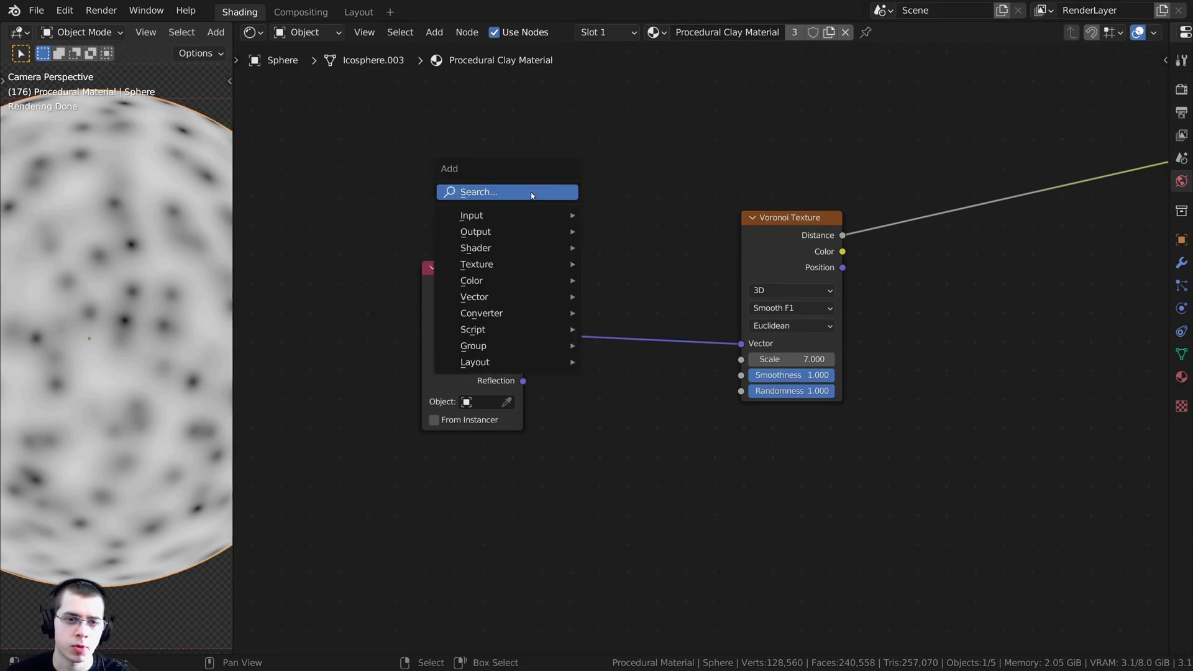
pyautogui.click(531, 192)
pyautogui.write('noi')
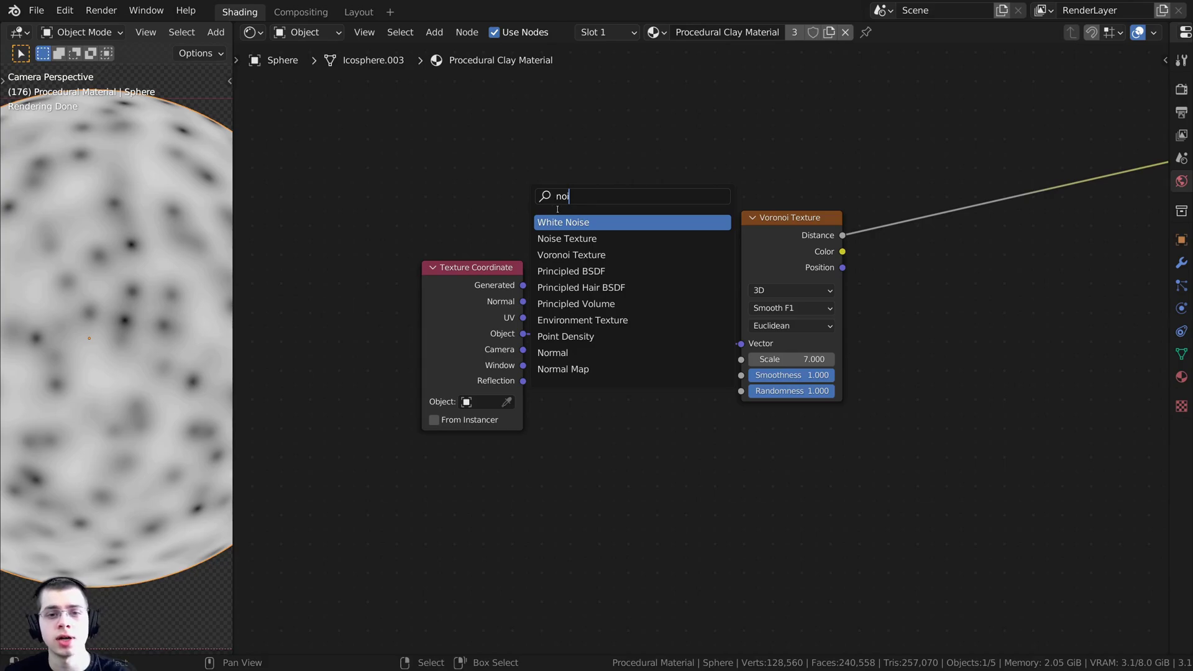
pyautogui.click(560, 238)
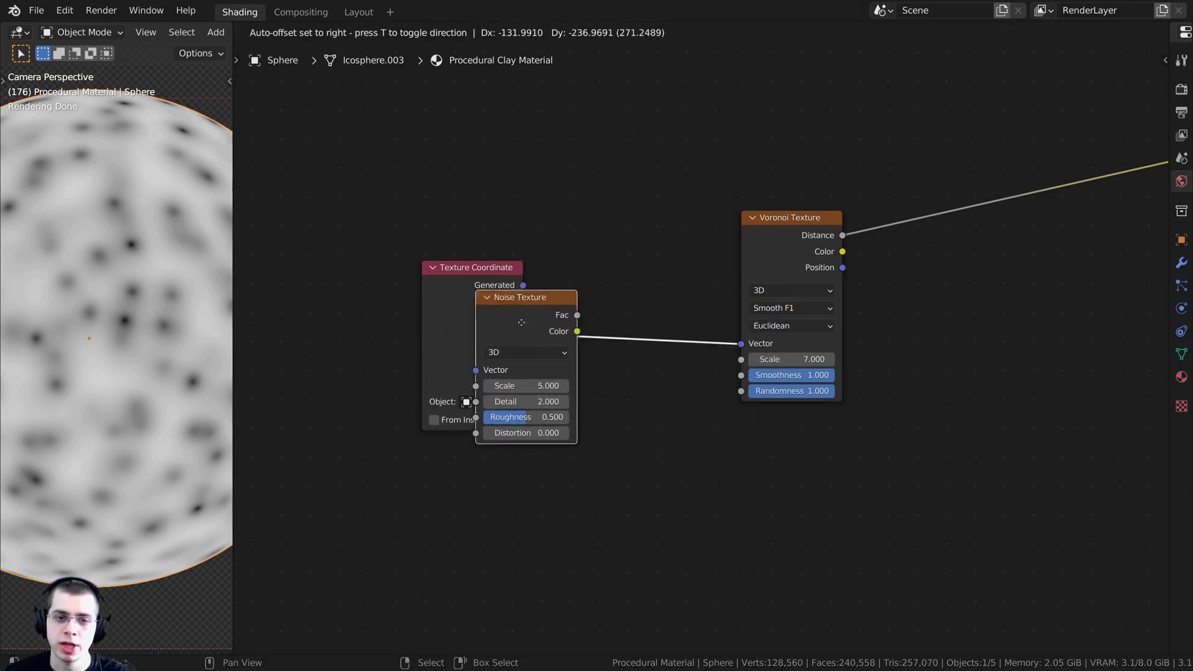
pyautogui.click(620, 315)
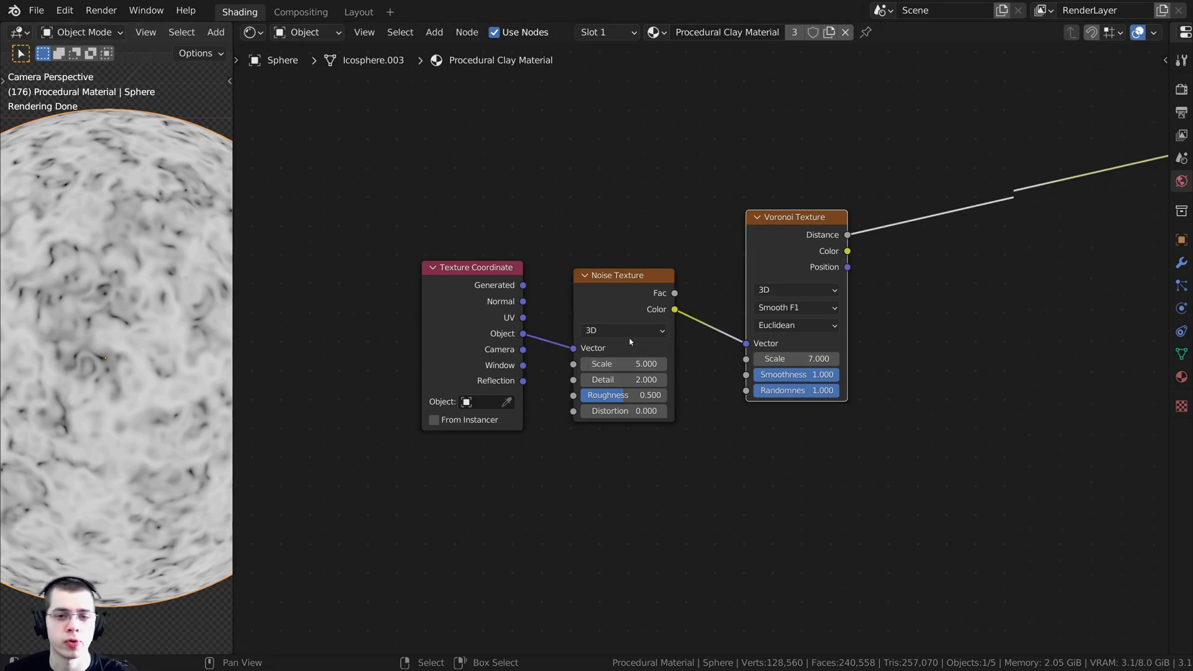
# Step: Move the Noise Texture node below the other nodes to free the space in front of the Voronoi Texture
pyautogui.scroll(2, 602, 325)
pyautogui.moveTo(602, 324); pyautogui.dragTo(596, 298, button='middle')
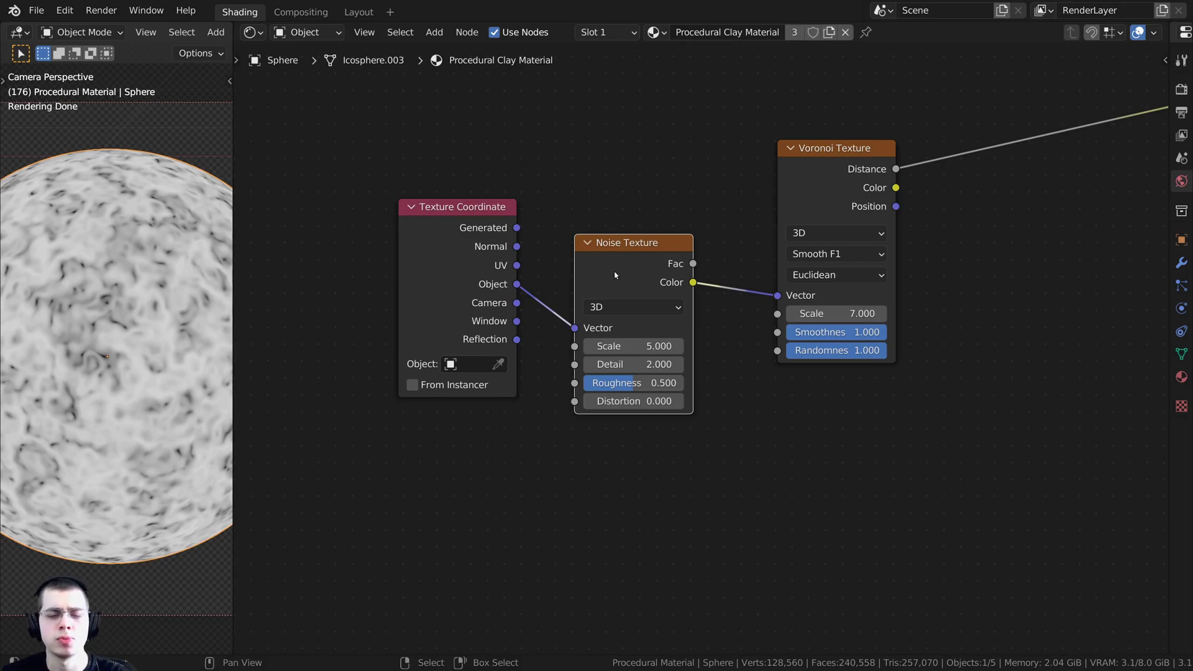
pyautogui.moveTo(620, 260); pyautogui.dragTo(626, 382)
pyautogui.moveTo(650, 281); pyautogui.dragTo(652, 311, button='middle')
pyautogui.scroll(-2, 829, 217)
pyautogui.moveTo(828, 218); pyautogui.dragTo(810, 236, button='middle')
# Step: Insert a MixRGB node on the link between the Noise Texture and the Voronoi Texture
pyautogui.hotkey('shift', 'a')
pyautogui.click(752, 202)
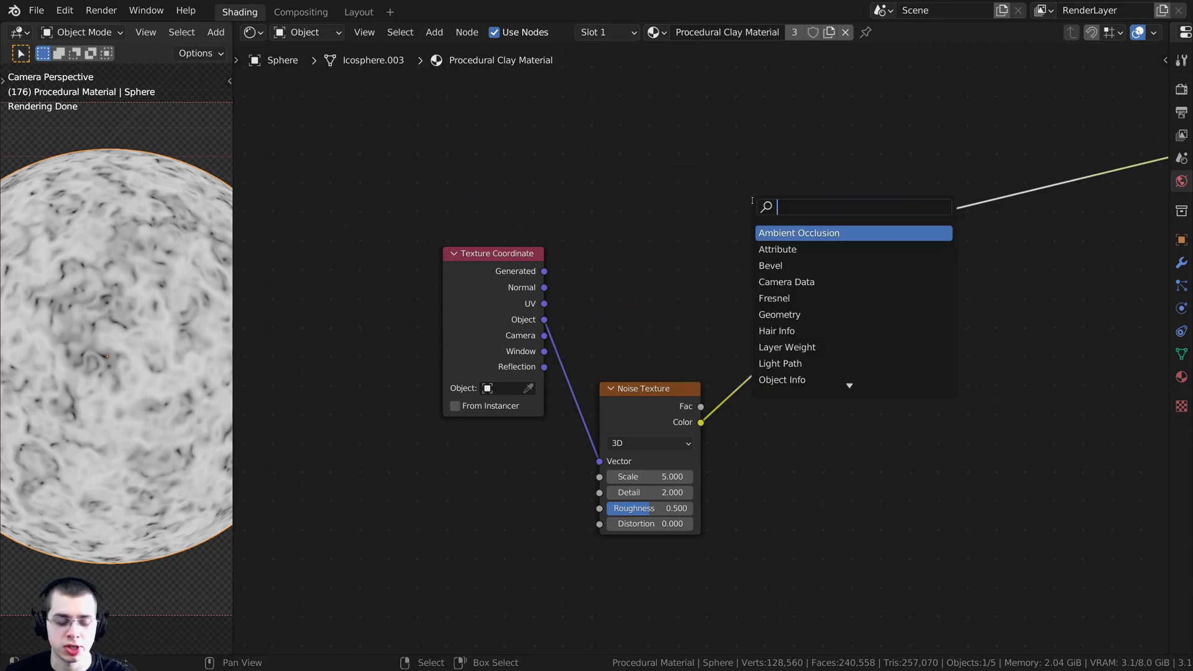
pyautogui.write('mix')
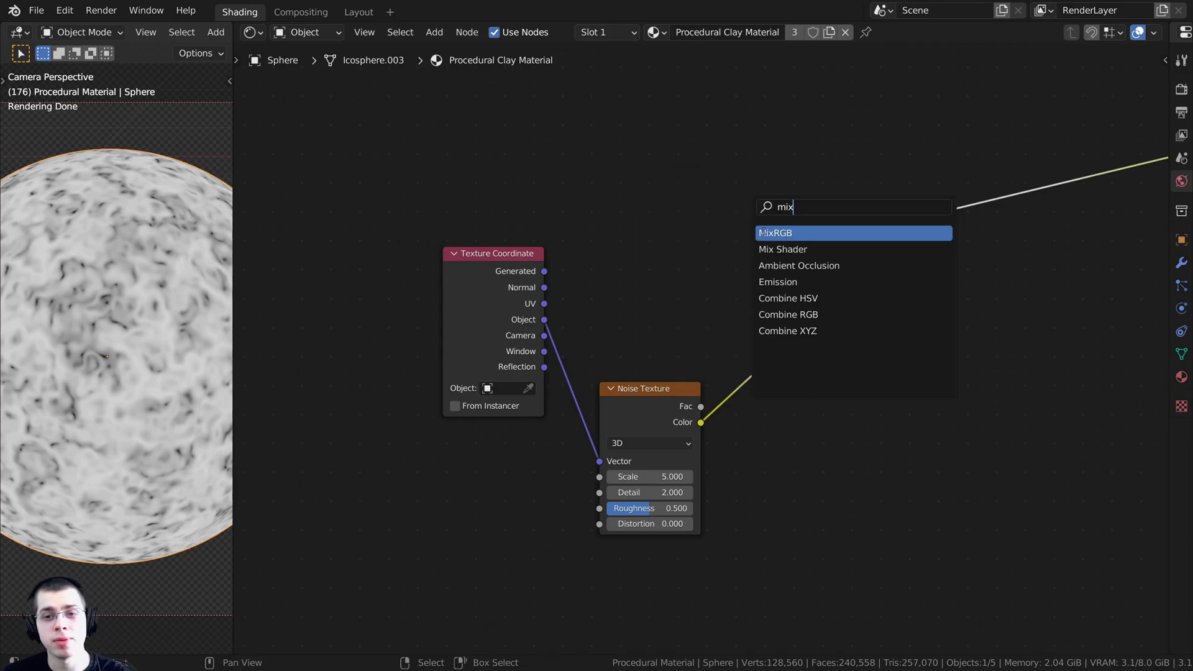
pyautogui.click(765, 233)
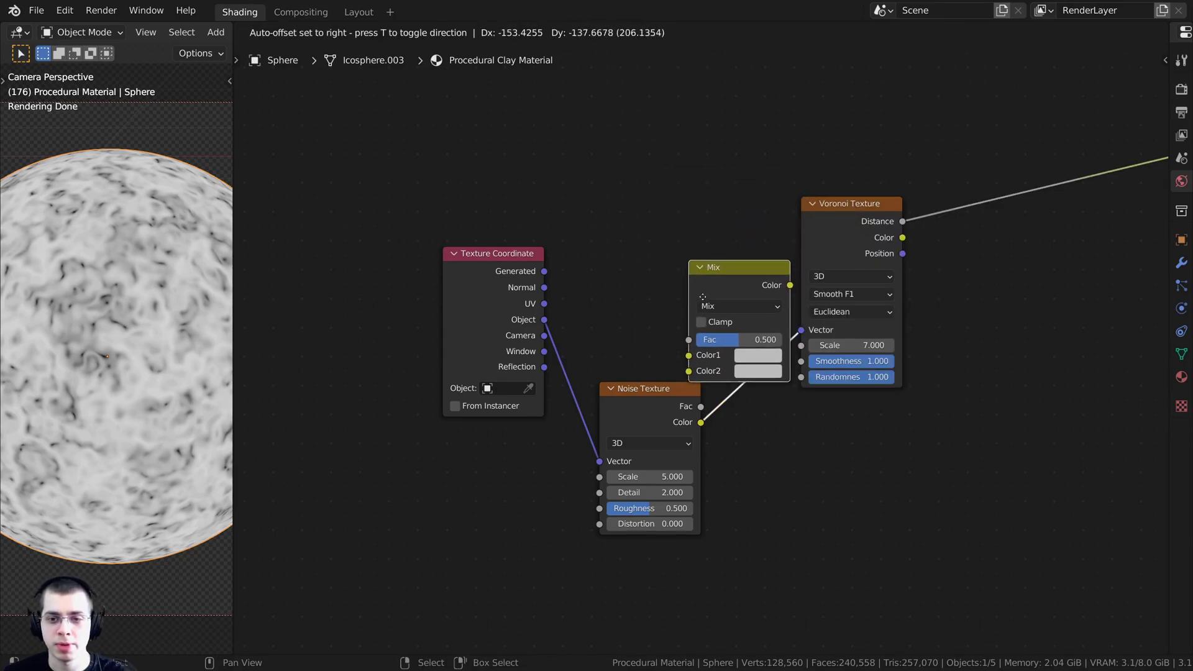
pyautogui.click(703, 311)
pyautogui.moveTo(779, 301); pyautogui.dragTo(796, 294)
# Step: Connect the Texture Coordinate's Object output to the Mix node's Color1, with the Noise Texture's Color output feeding Color2
pyautogui.scroll(1, 615, 293)
pyautogui.moveTo(591, 291); pyautogui.dragTo(581, 287, button='middle')
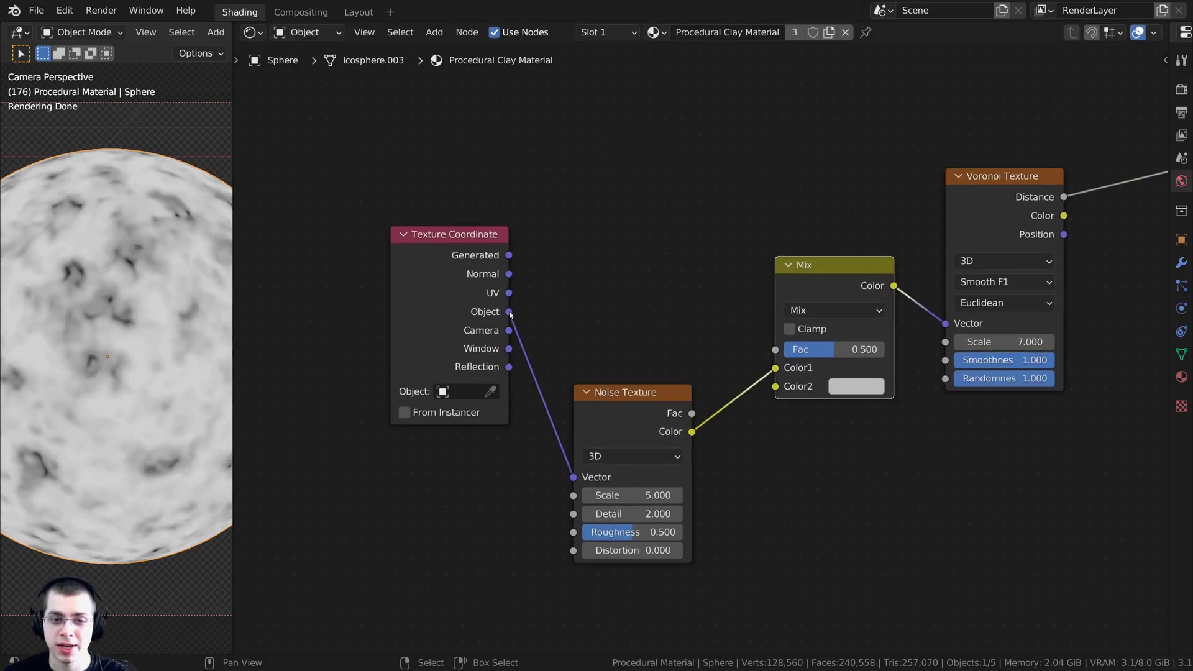
pyautogui.moveTo(510, 314); pyautogui.dragTo(776, 367)
pyautogui.moveTo(631, 425); pyautogui.dragTo(627, 406)
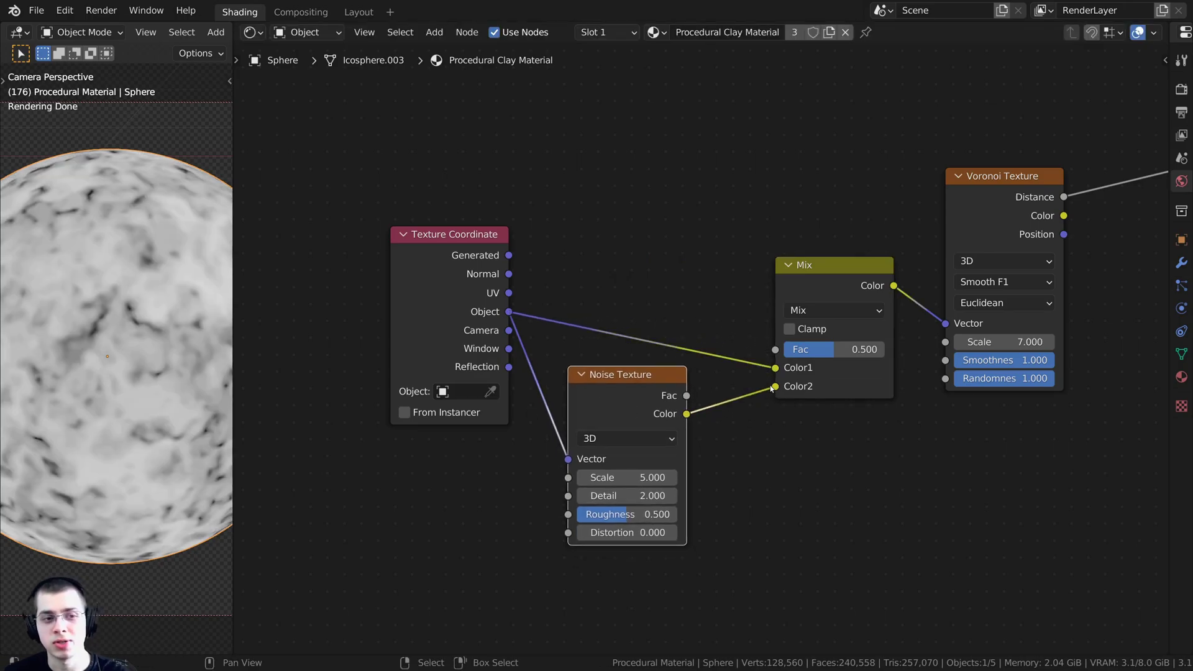
# Step: Test the Mix node's factor at 1.000 and at 0.000 to compare the noise distortion on the sphere
pyautogui.moveTo(733, 375); pyautogui.dragTo(616, 387, button='middle')
pyautogui.scroll(1, 706, 371)
pyautogui.moveTo(706, 367); pyautogui.dragTo(805, 366)
pyautogui.scroll(-1, 728, 359)
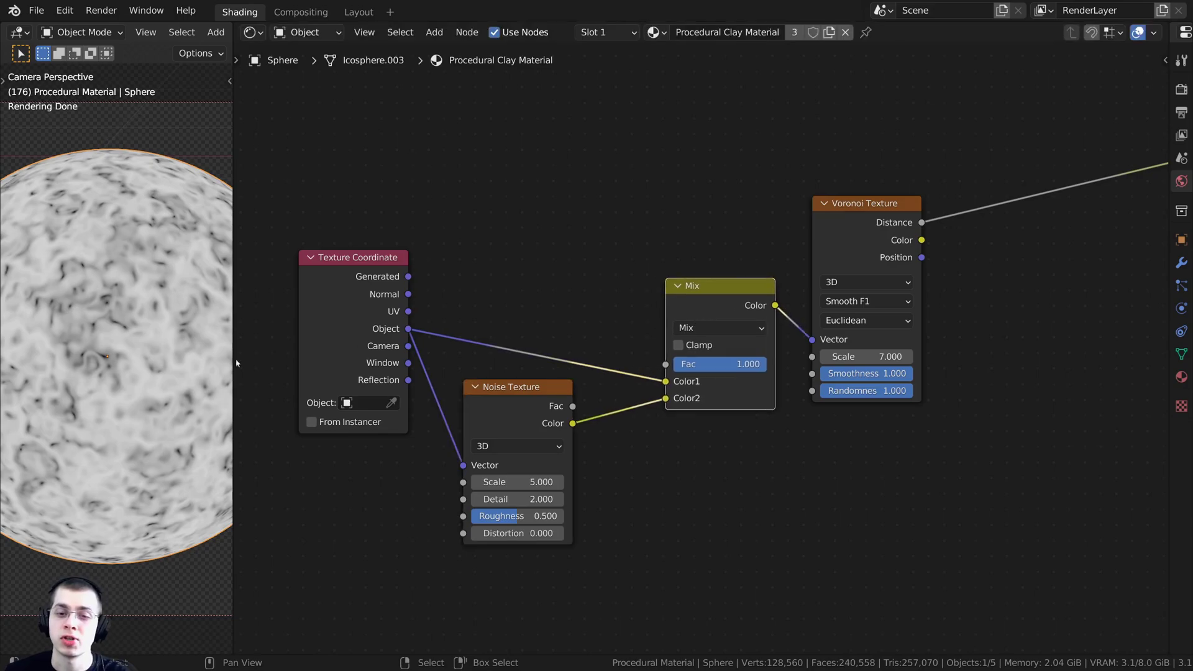
pyautogui.scroll(-2, 122, 262)
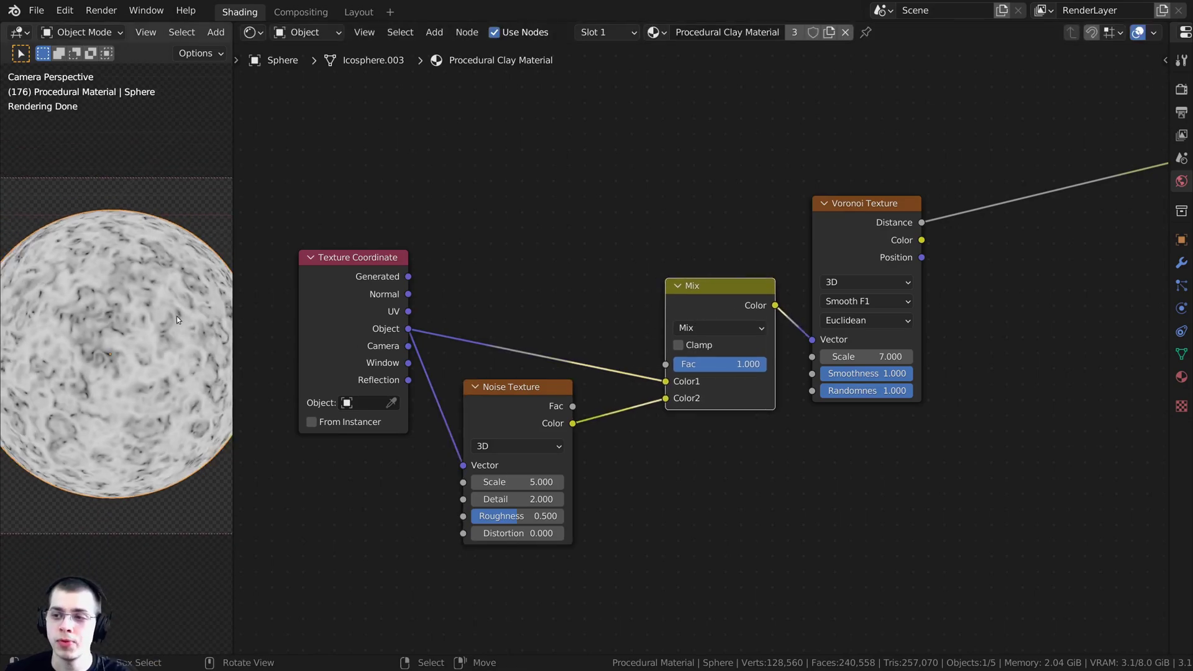
pyautogui.scroll(2, 175, 318)
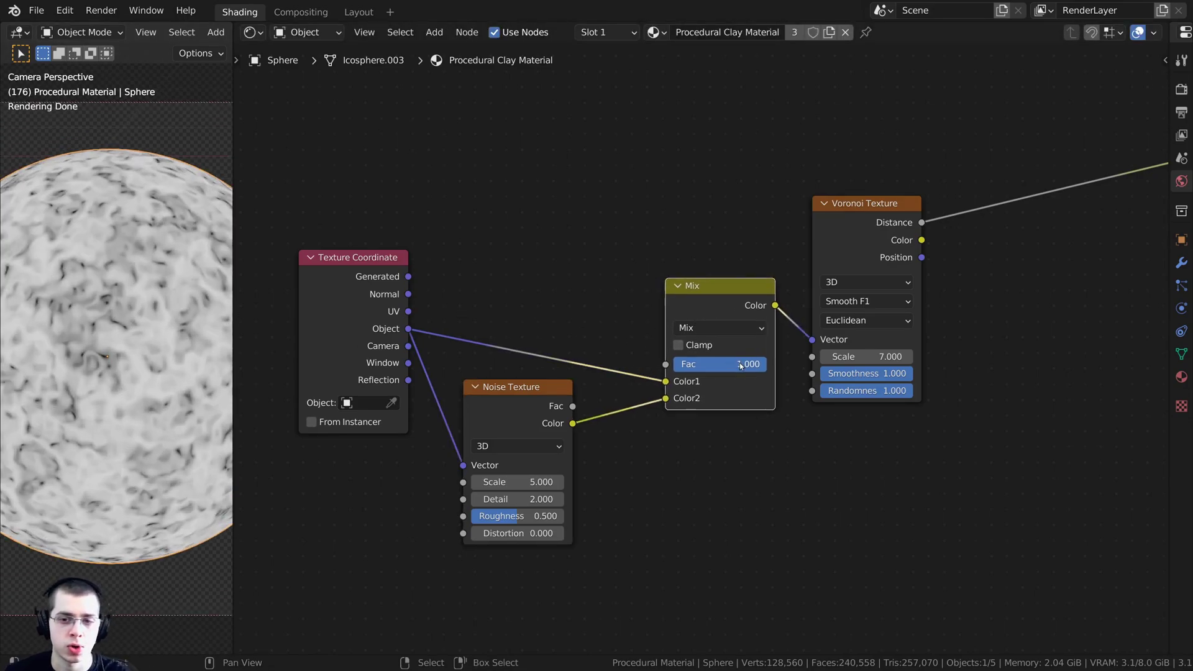
pyautogui.moveTo(740, 366); pyautogui.dragTo(683, 366)
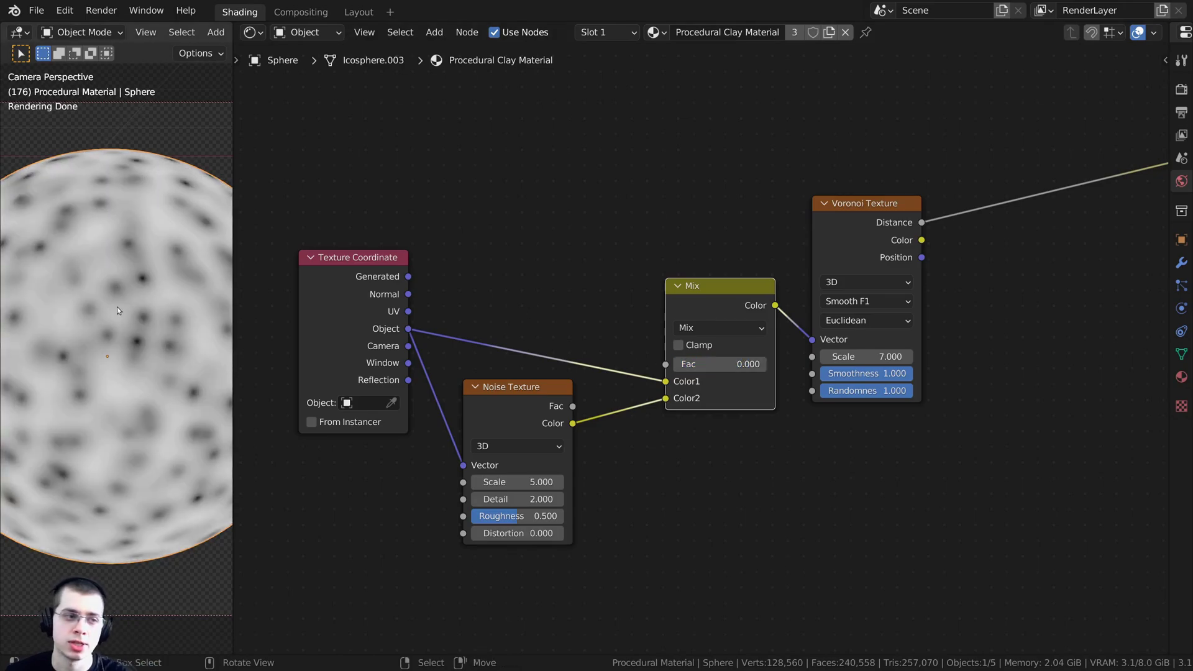
# Step: Set the Mix node's factor to 0.06 and inspect the slightly distorted Voronoi pattern up close
pyautogui.scroll(1, 621, 317)
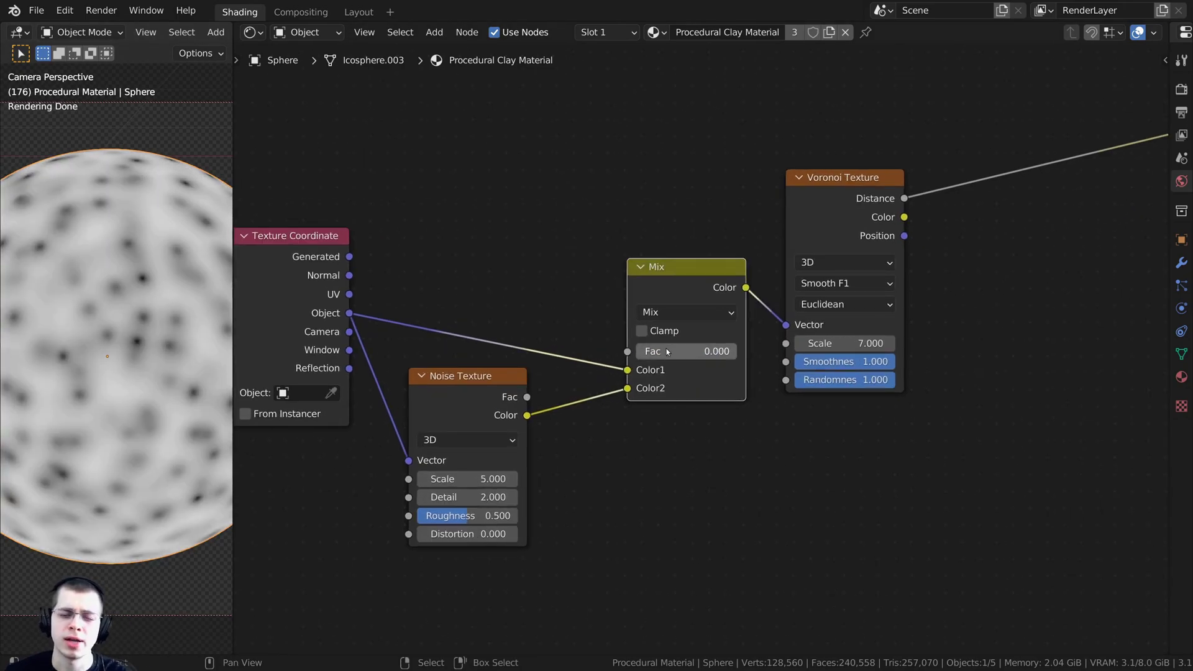
pyautogui.click(667, 352)
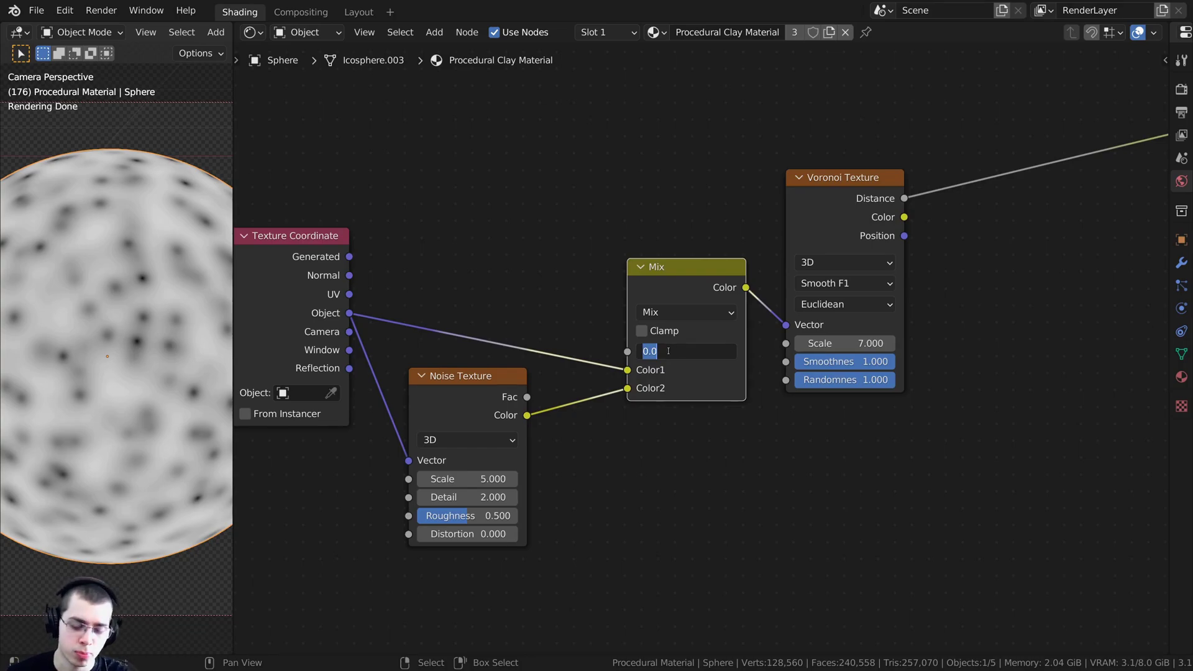
pyautogui.write('.06')
pyautogui.press('Return')
pyautogui.scroll(2, 659, 336)
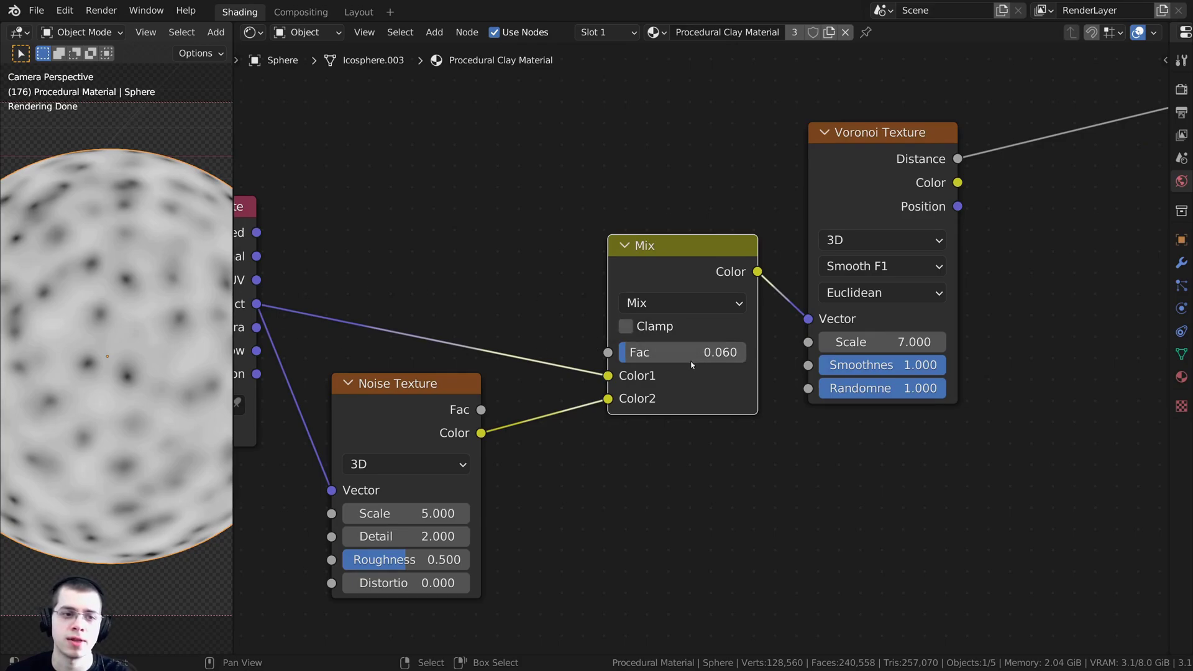
pyautogui.scroll(5, 94, 329)
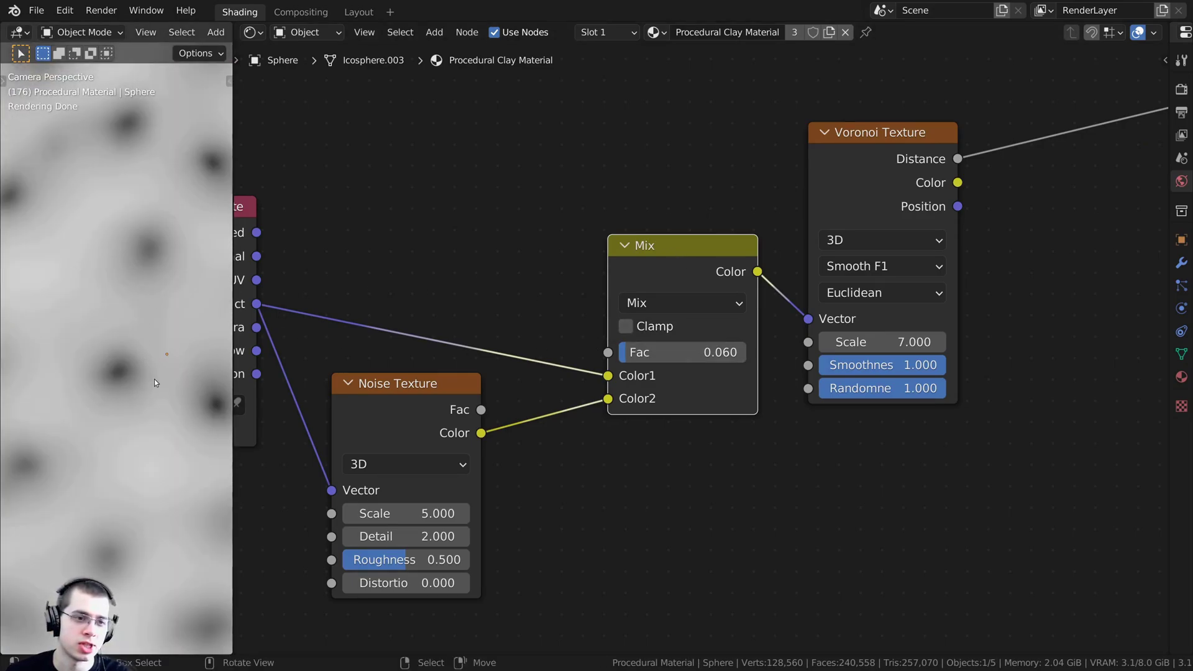
# Step: Insert a Wave Texture node on the link between the Voronoi Texture's Distance output and the preview output
pyautogui.scroll(-3, 568, 297)
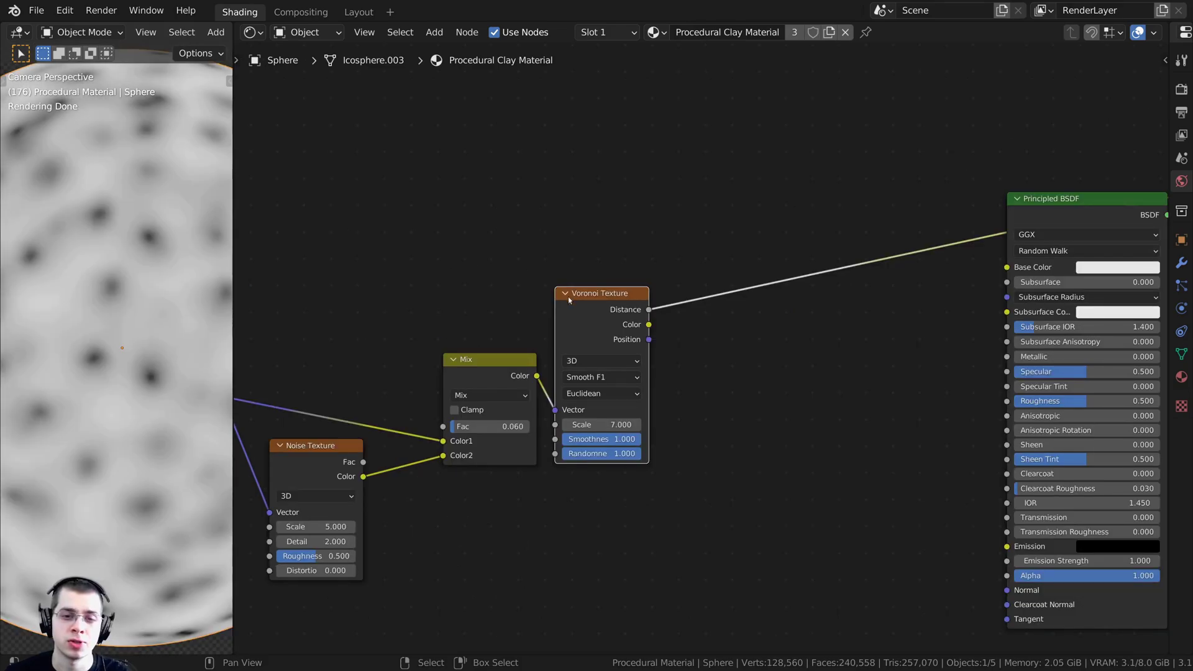
pyautogui.click(591, 181)
pyautogui.moveTo(596, 174); pyautogui.dragTo(594, 198, button='middle')
pyautogui.hotkey('shift', 'a')
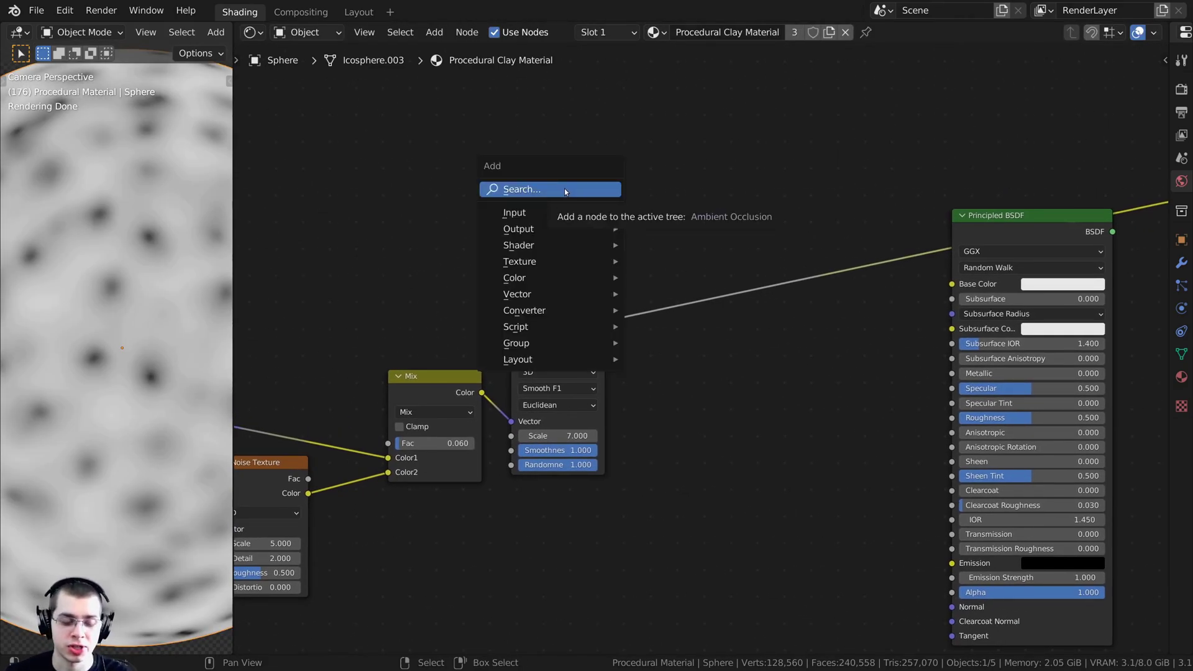
pyautogui.click(550, 189)
pyautogui.write('wav')
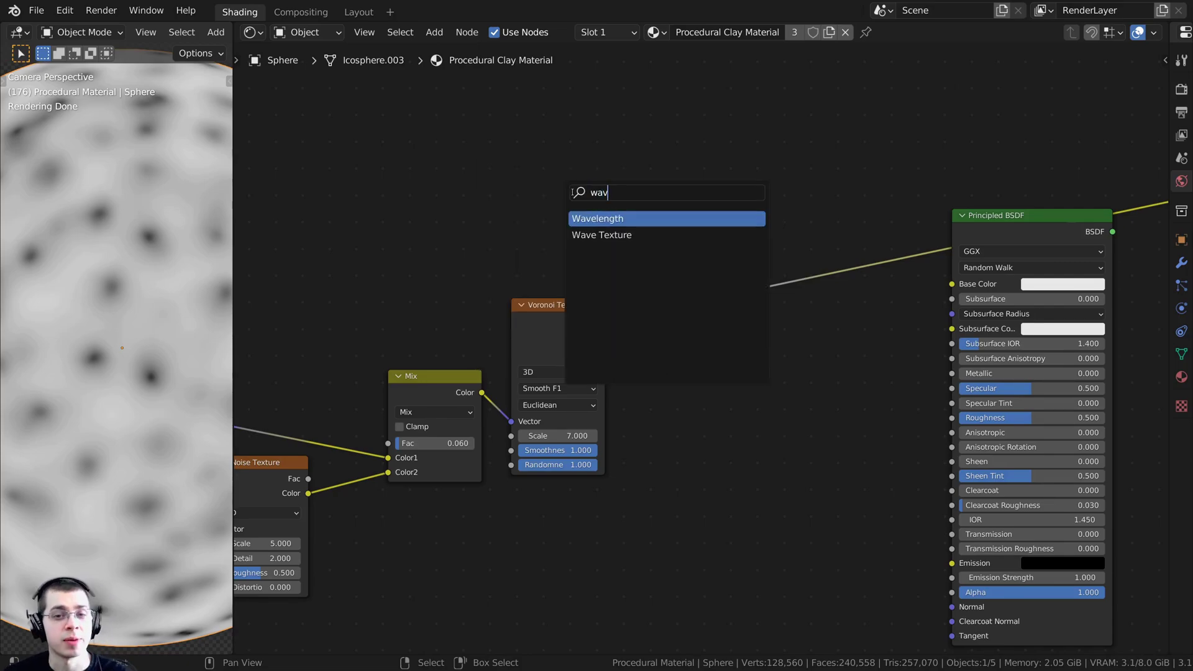
pyautogui.click(600, 234)
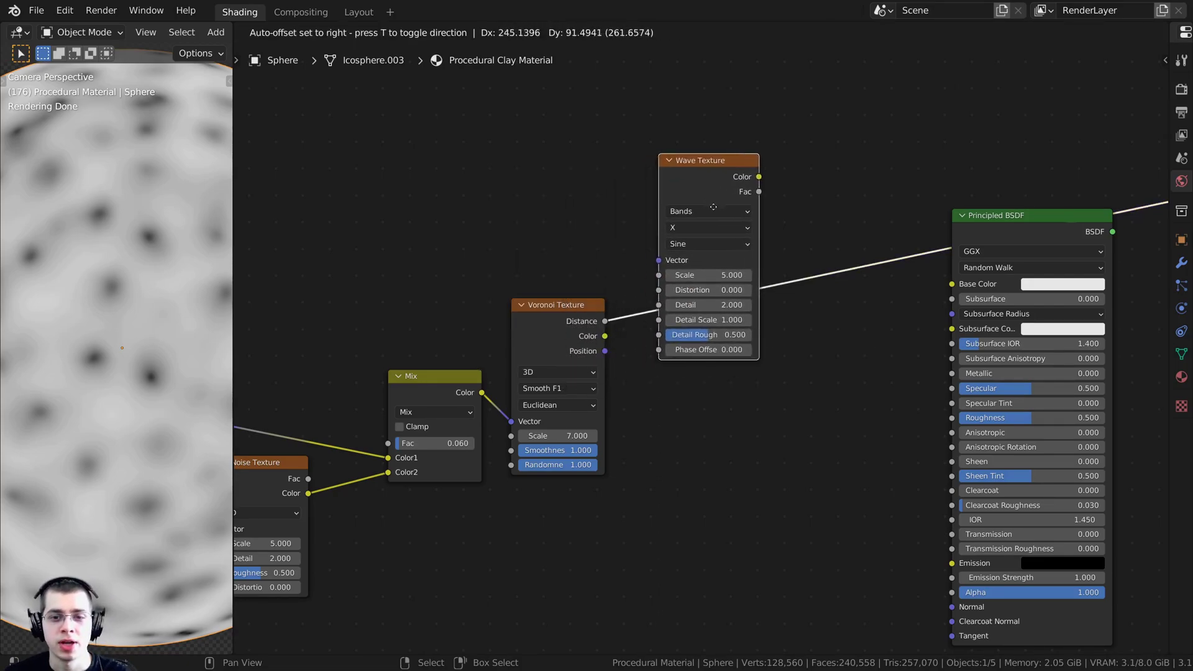
pyautogui.click(663, 305)
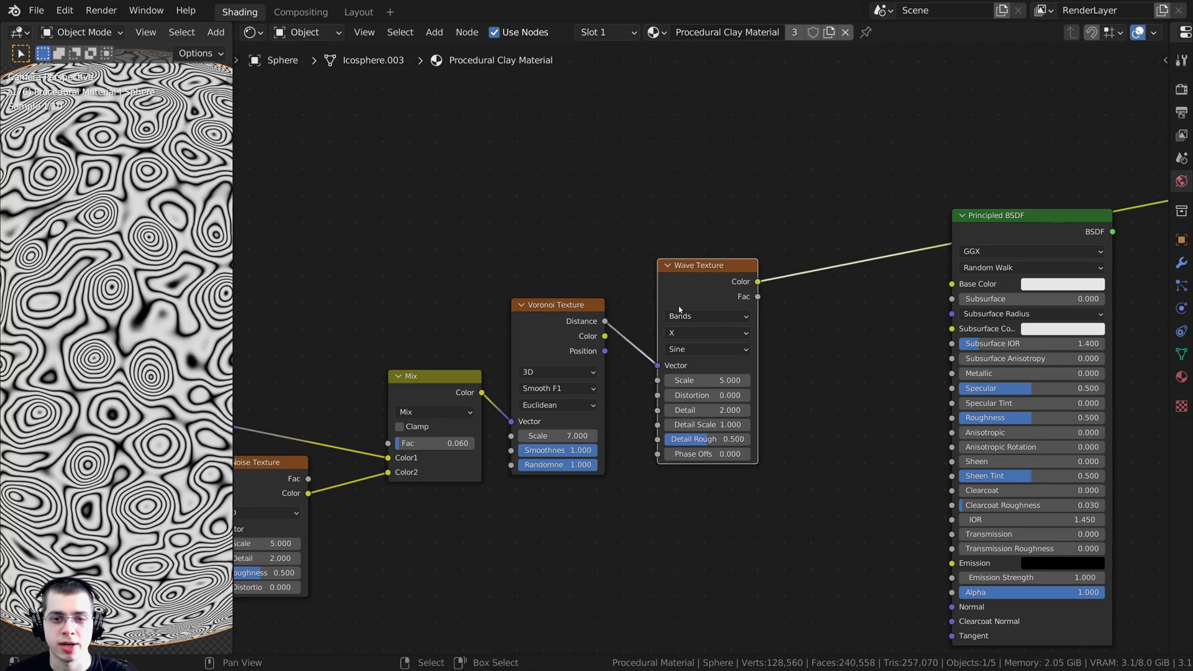
# Step: Review the node chain from the Texture Coordinate and Noise Texture through the Mix and Voronoi Texture to the Wave Texture
pyautogui.scroll(2, 520, 315)
pyautogui.moveTo(483, 321); pyautogui.dragTo(466, 327)
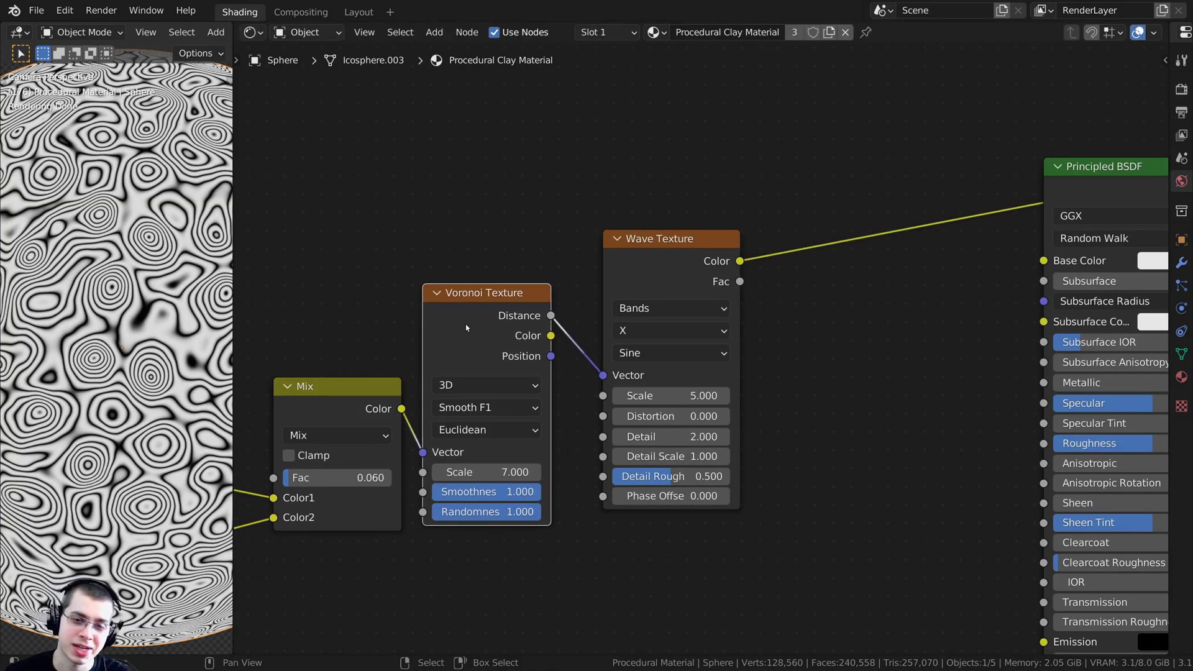
pyautogui.scroll(-2, 690, 308)
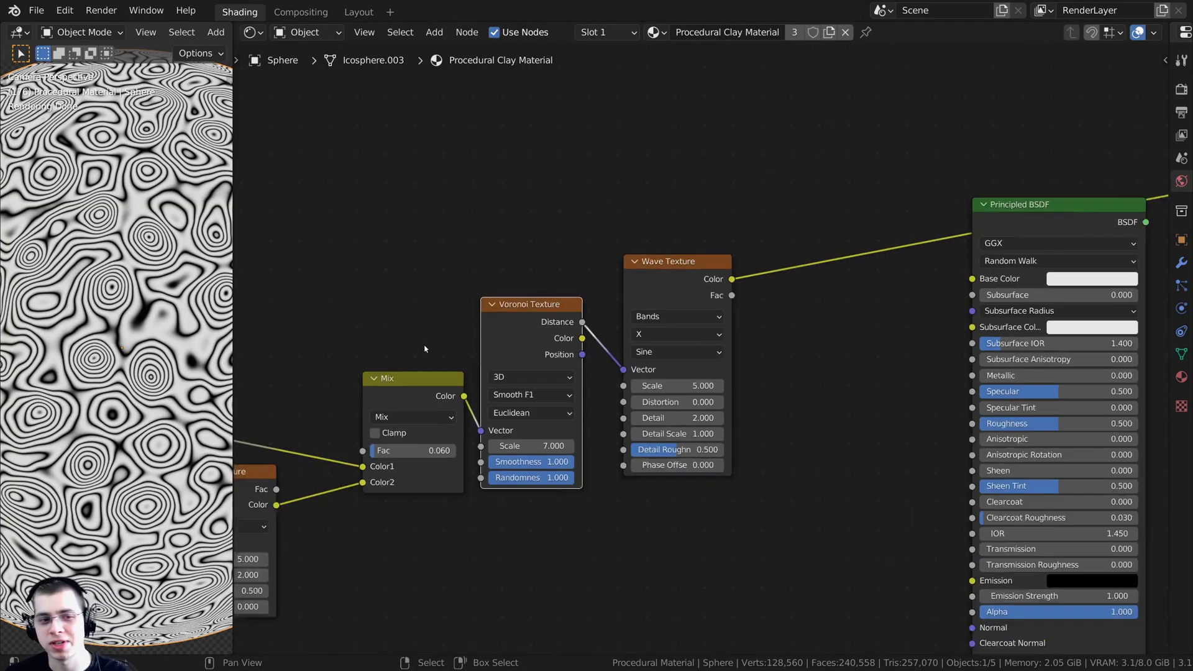
pyautogui.moveTo(414, 335); pyautogui.dragTo(573, 254, button='middle')
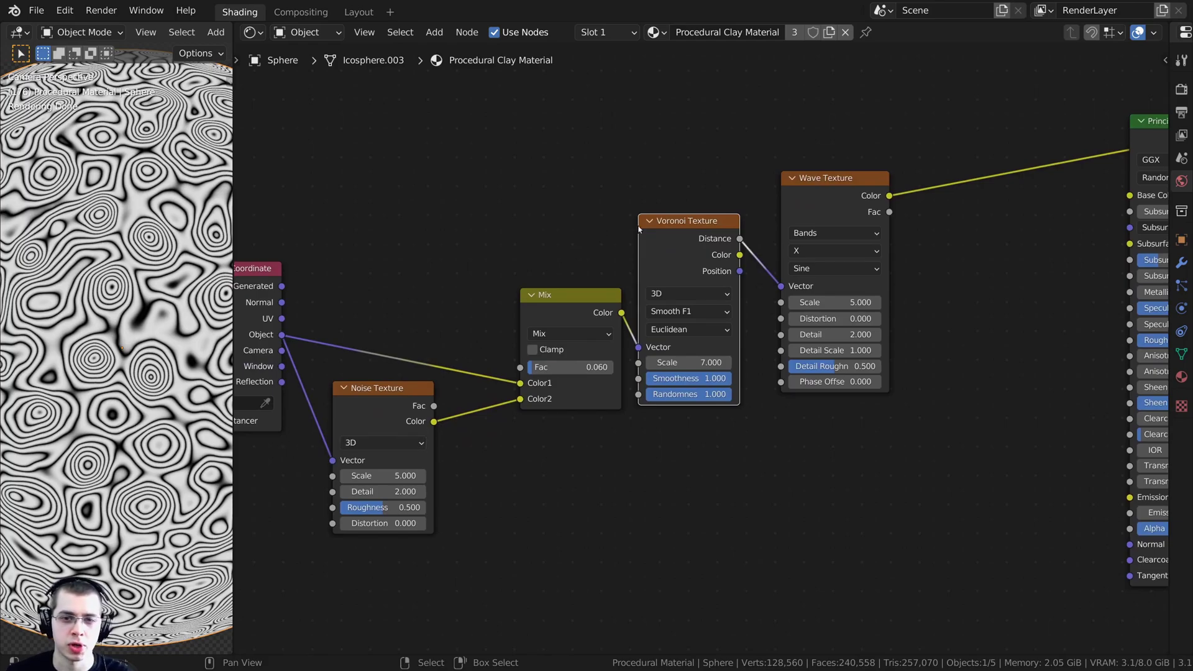
pyautogui.moveTo(671, 247); pyautogui.dragTo(598, 290, button='middle')
pyautogui.scroll(1, 598, 290)
pyautogui.moveTo(599, 290); pyautogui.dragTo(604, 291)
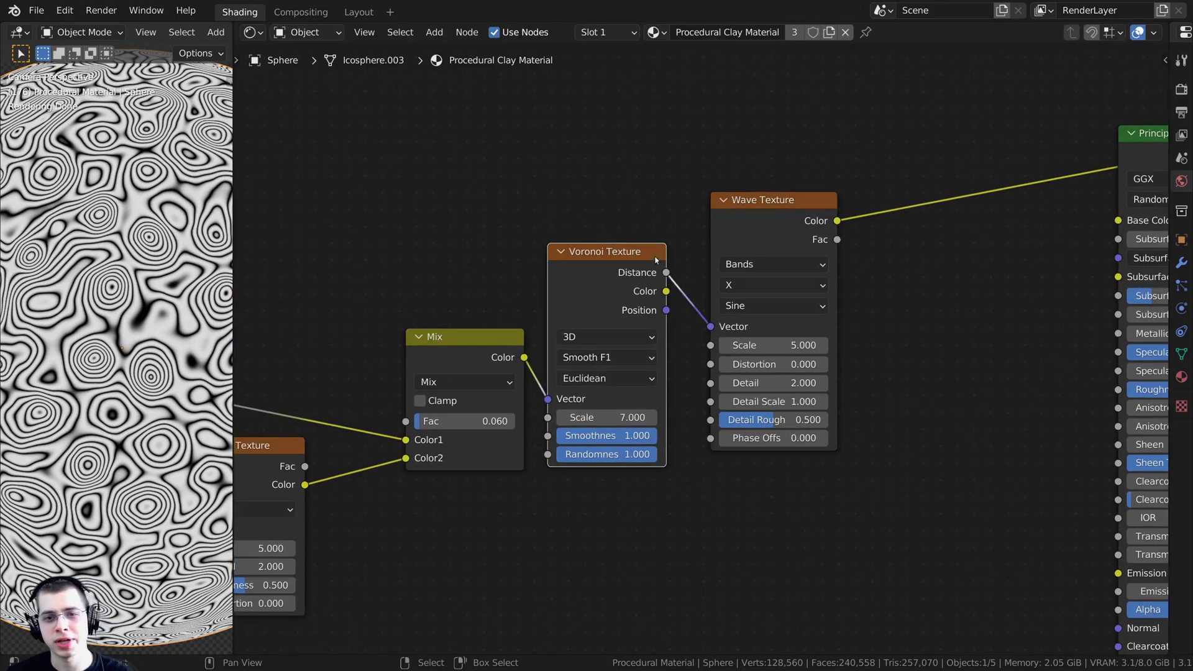
pyautogui.moveTo(709, 332); pyautogui.dragTo(664, 355, button='middle')
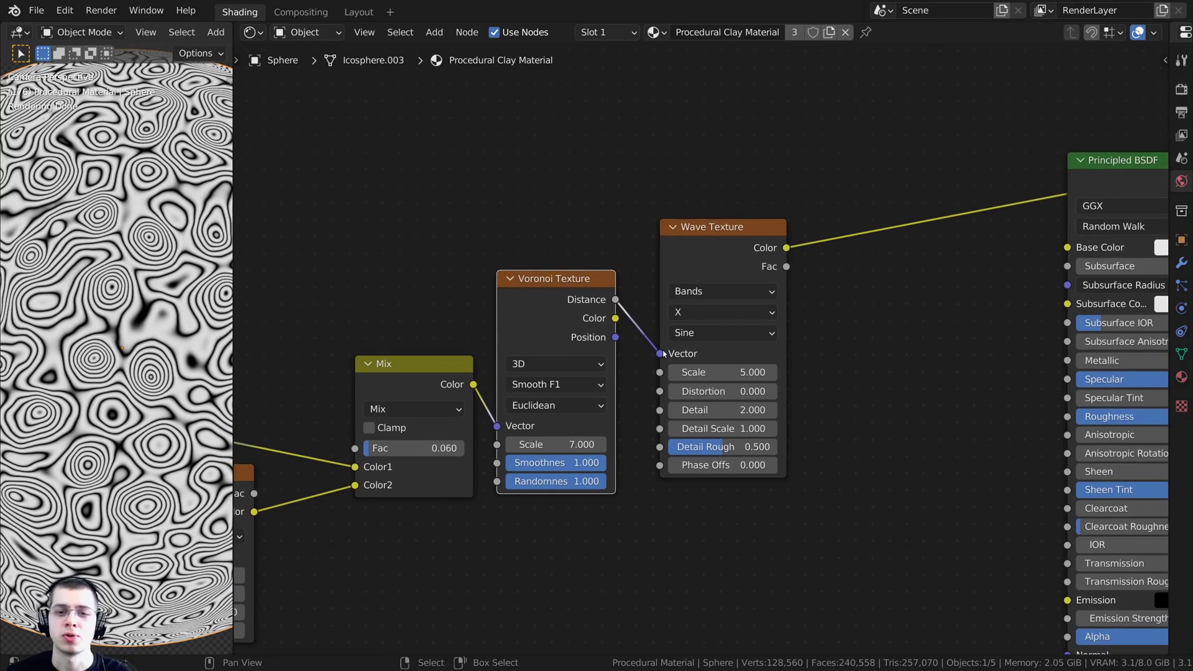
# Step: Test the Wave Texture's plain bands by unlinking its Vector input, and reconnect the Voronoi Texture's Distance output to it
pyautogui.moveTo(659, 353); pyautogui.dragTo(634, 305)
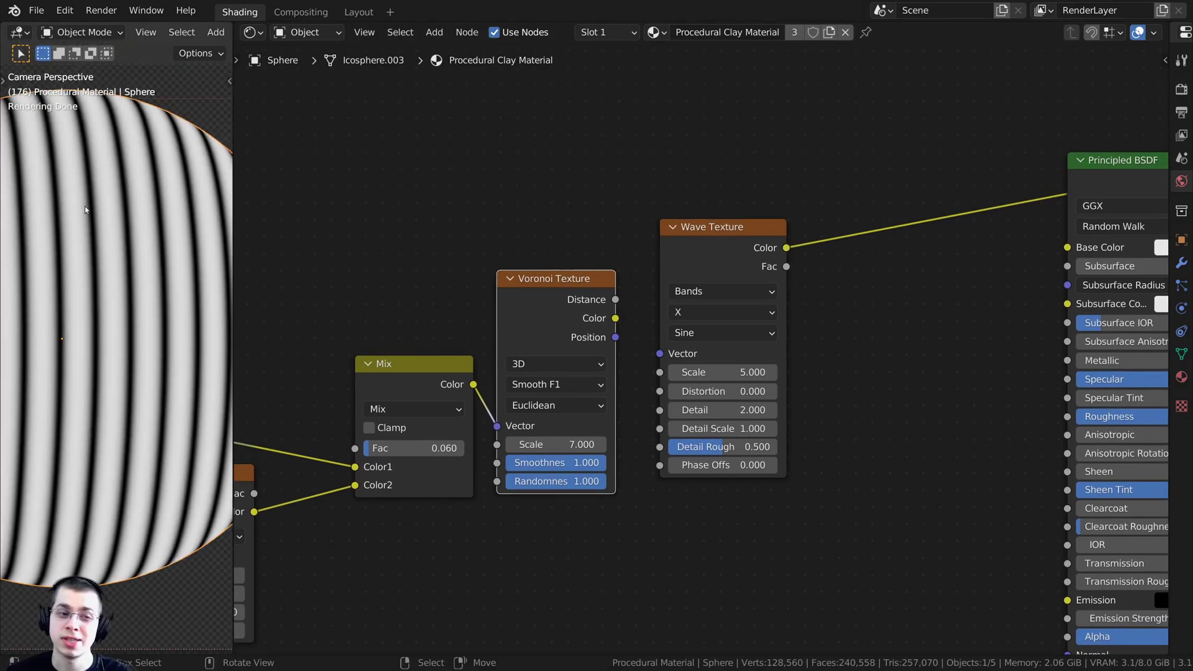
pyautogui.press('Home')
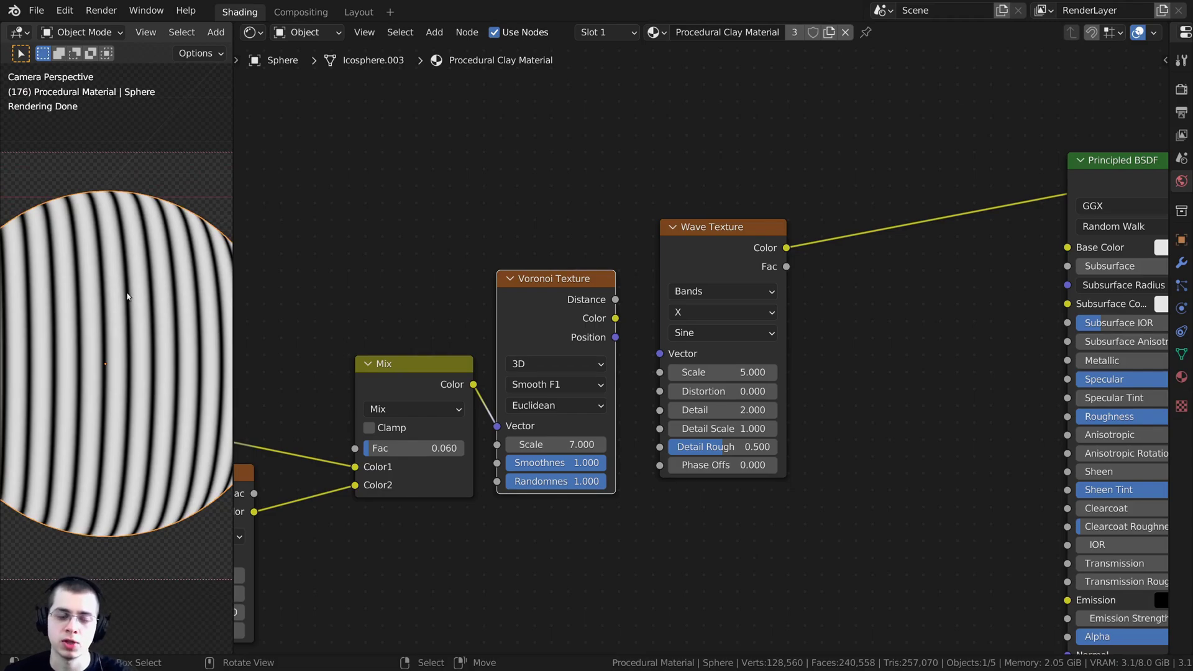
pyautogui.scroll(2, 634, 413)
pyautogui.moveTo(665, 378); pyautogui.dragTo(691, 305, button='middle')
pyautogui.moveTo(627, 219); pyautogui.dragTo(676, 273)
pyautogui.scroll(1, 115, 366)
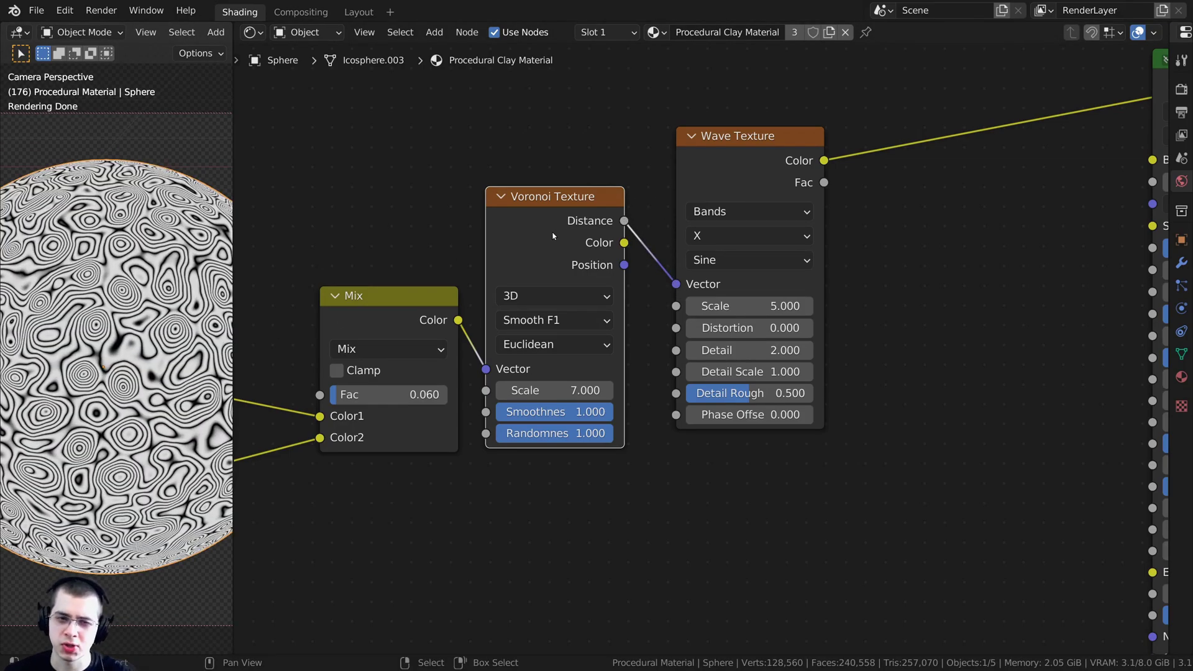
# Step: Set the Wave Texture's type to Rings and its Scale to 10
pyautogui.scroll(3, 136, 339)
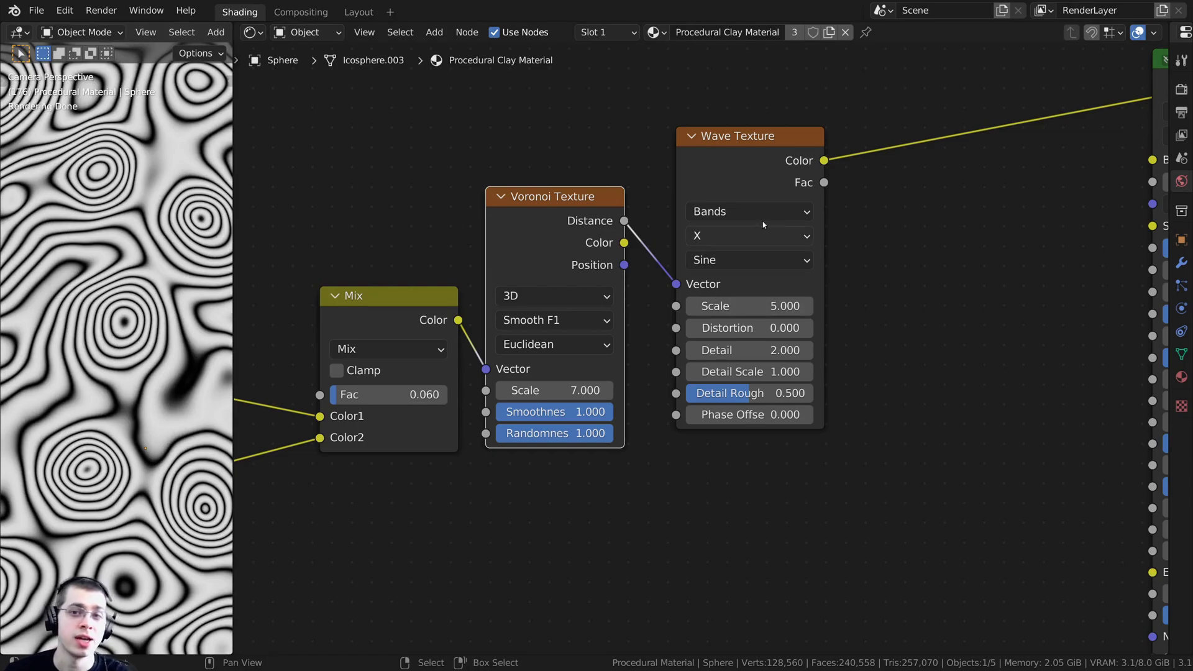
pyautogui.moveTo(757, 180); pyautogui.dragTo(765, 181)
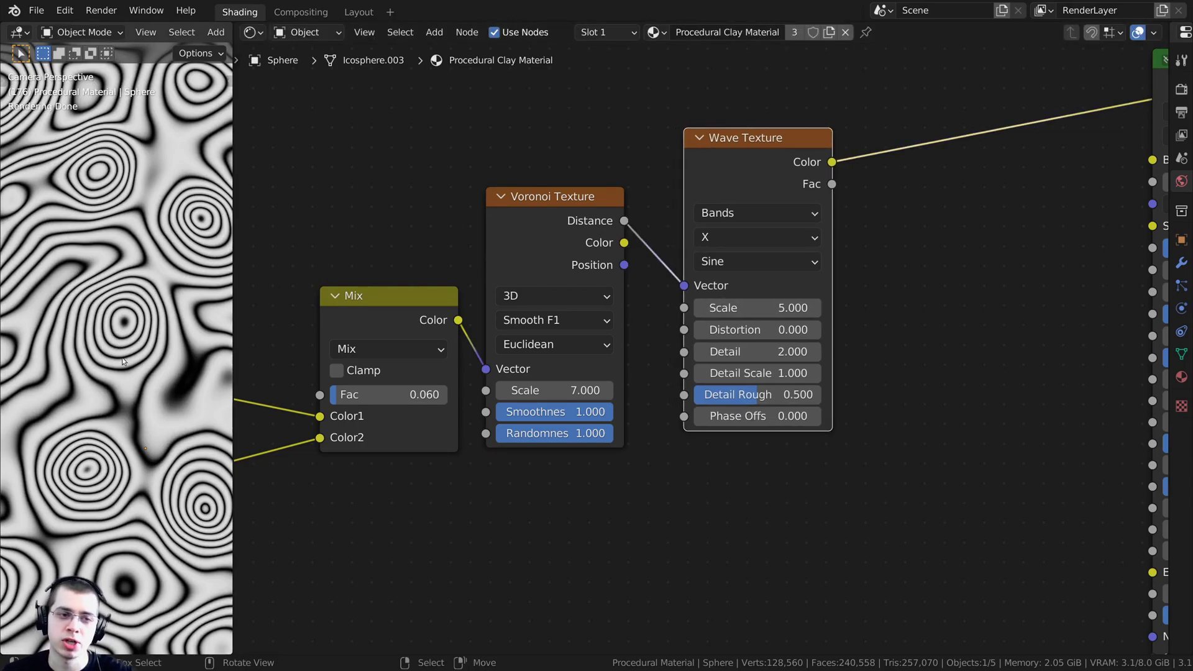
pyautogui.scroll(-2, 124, 359)
pyautogui.scroll(-2, 127, 358)
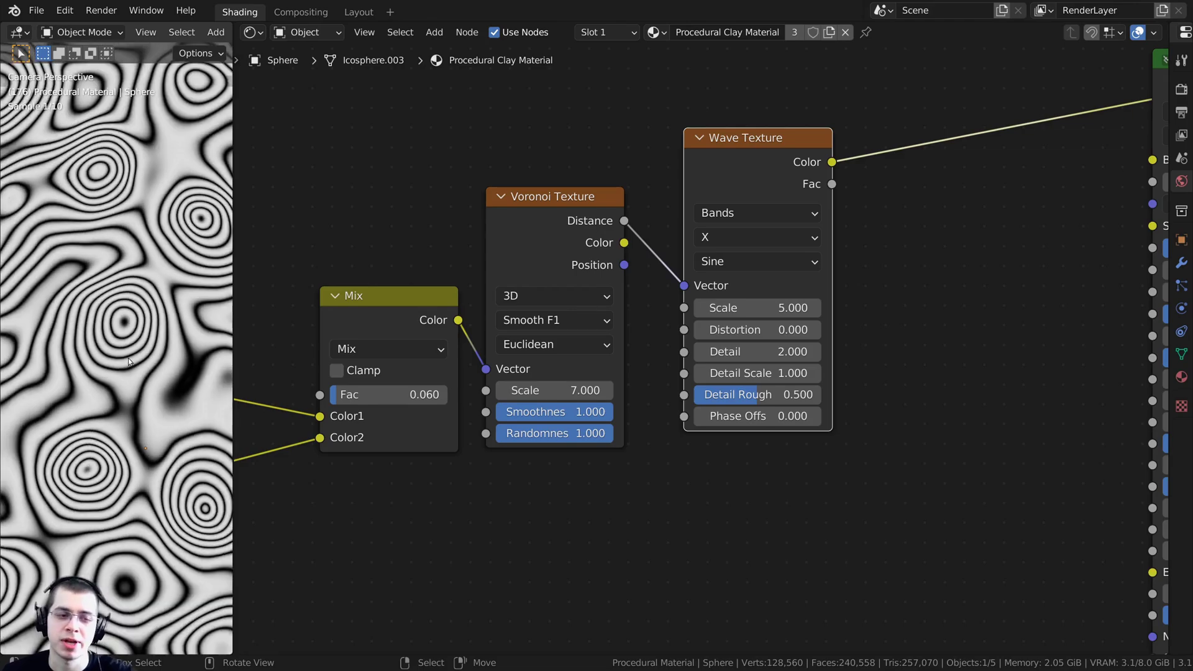
pyautogui.scroll(3, 127, 348)
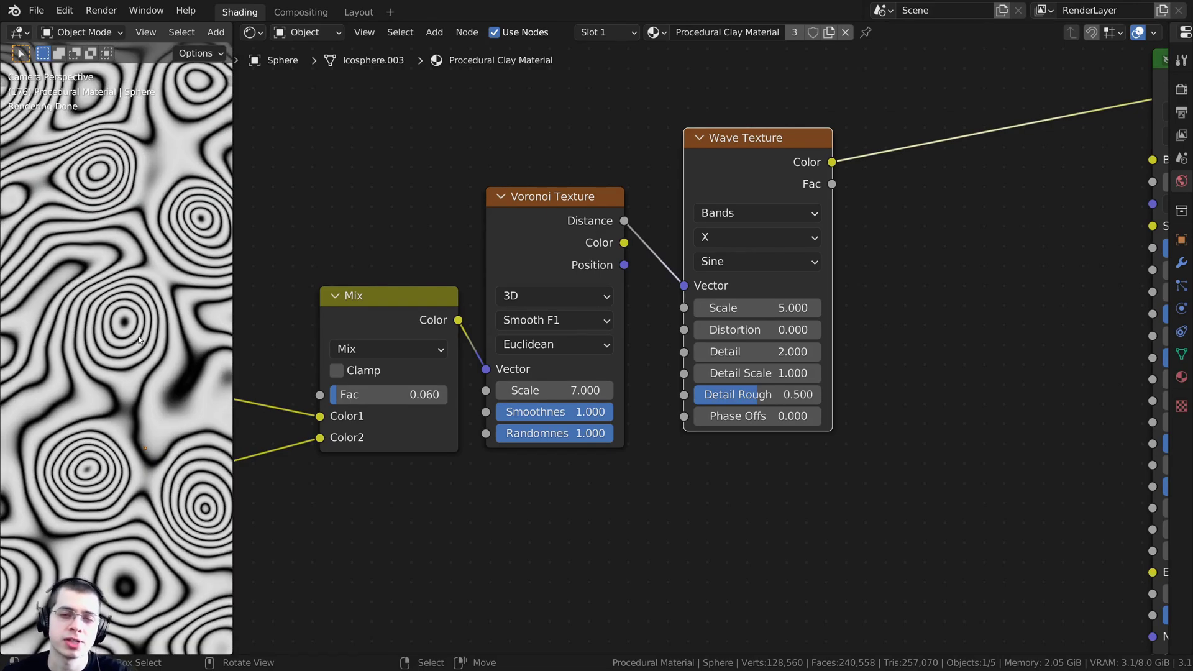
pyautogui.moveTo(748, 207); pyautogui.dragTo(669, 243, button='middle')
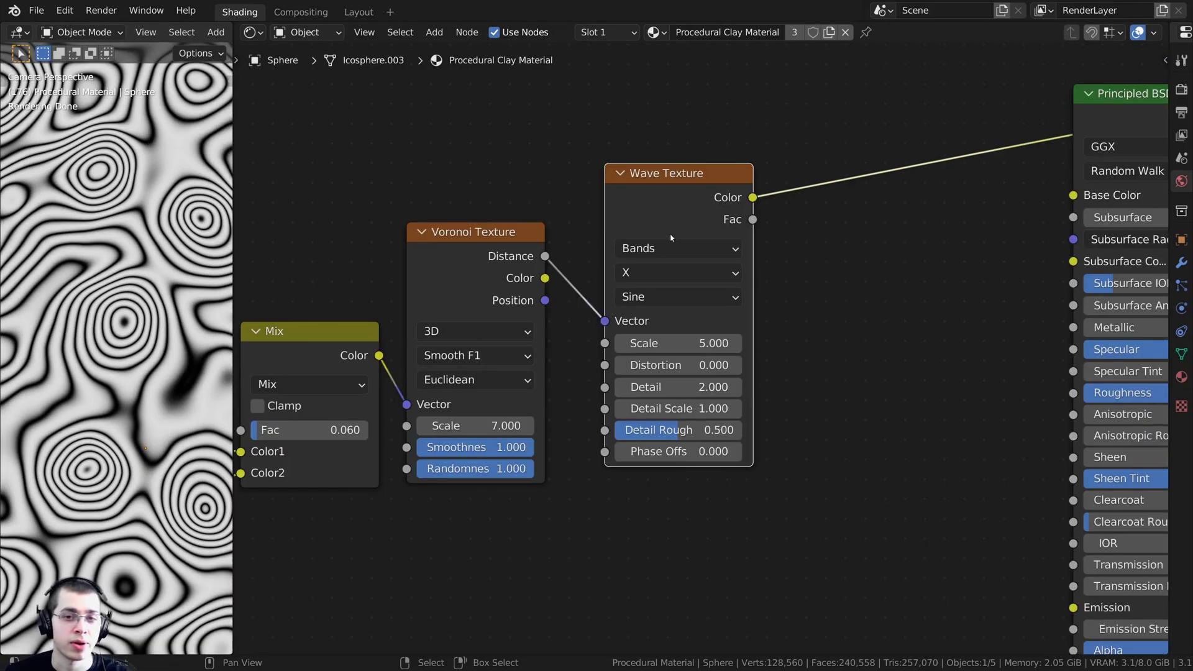
pyautogui.click(664, 247)
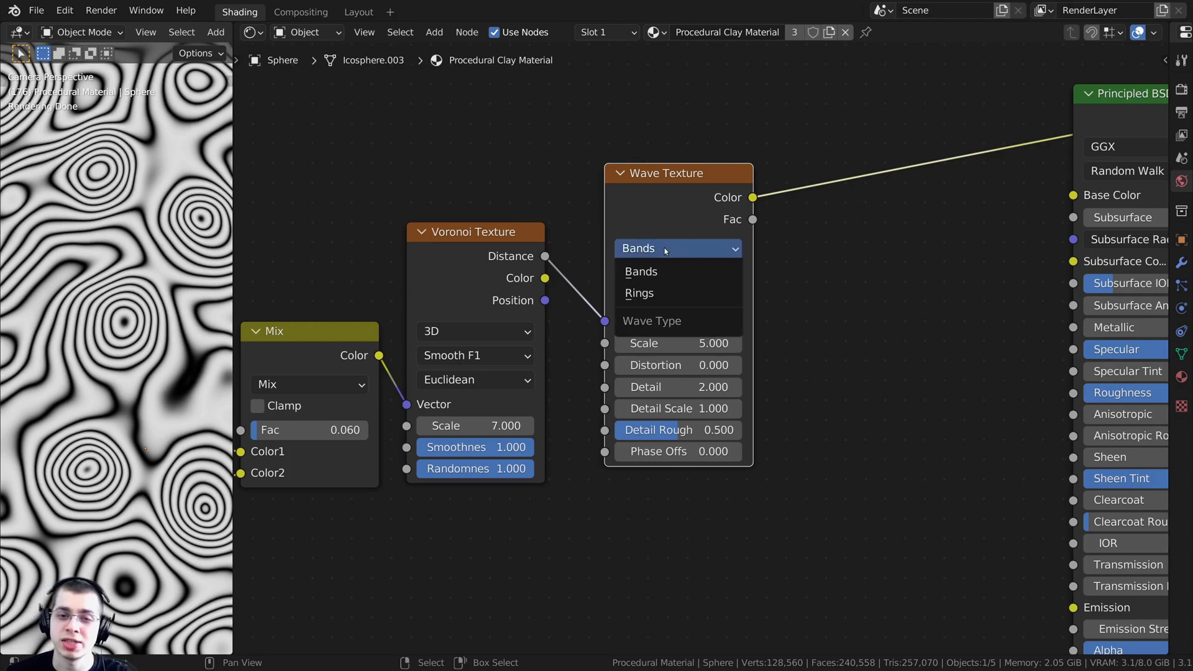
pyautogui.click(651, 292)
pyautogui.moveTo(651, 292); pyautogui.dragTo(679, 244, button='middle')
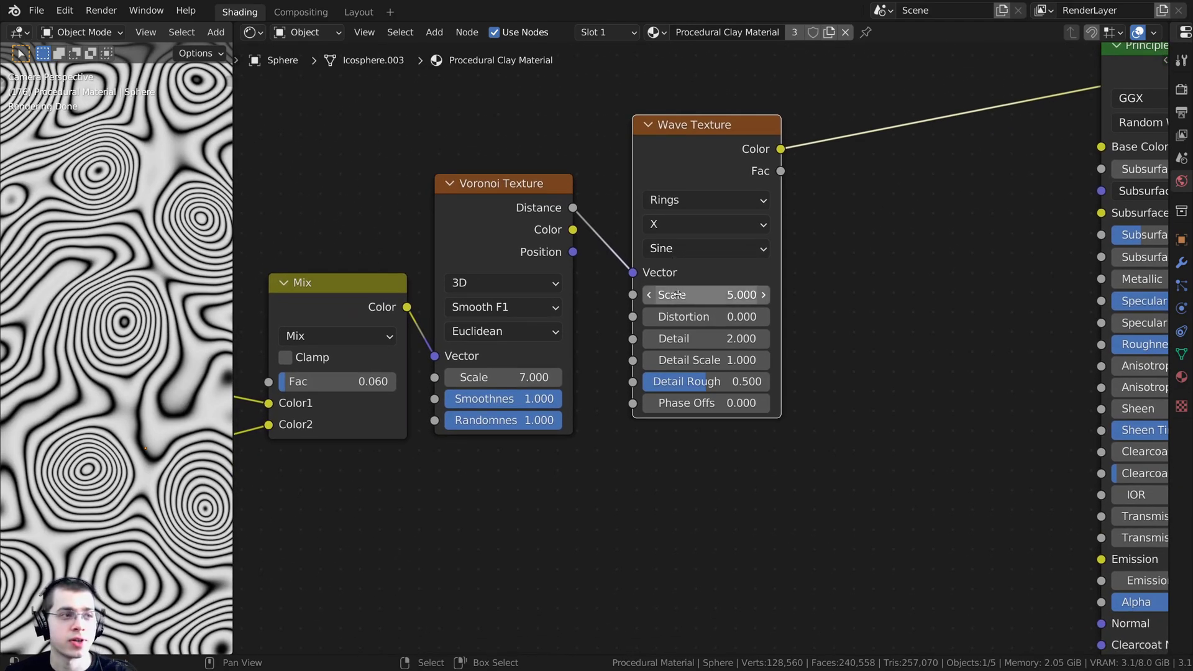
pyautogui.click(679, 297)
pyautogui.write('10')
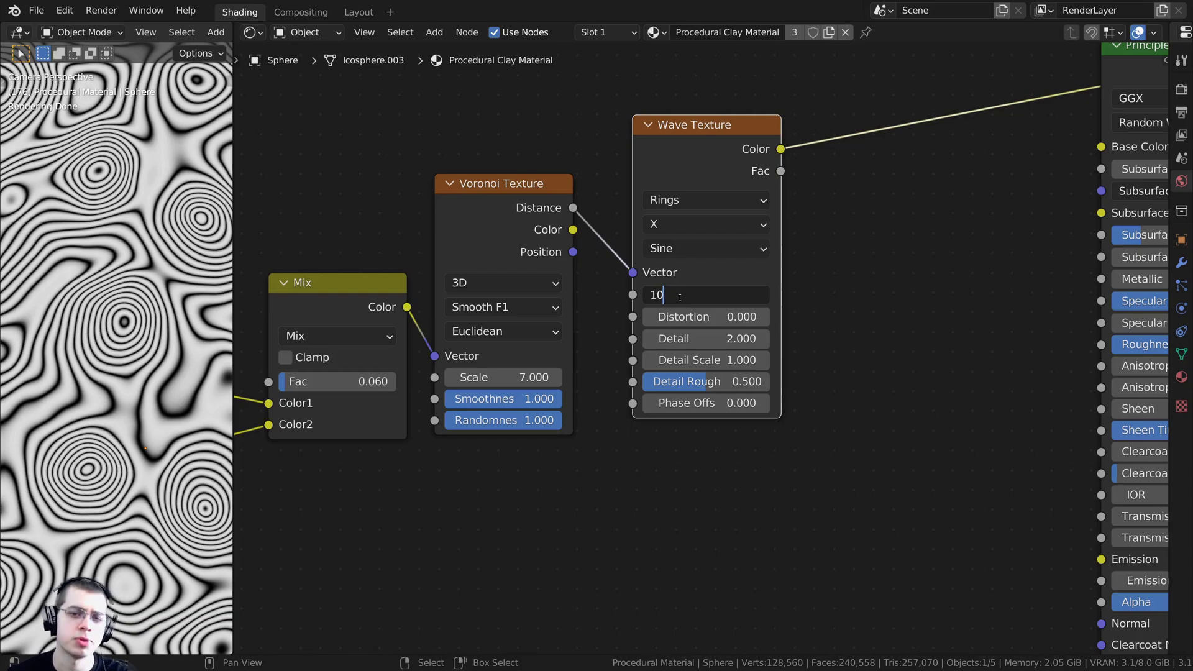
pyautogui.press('Return')
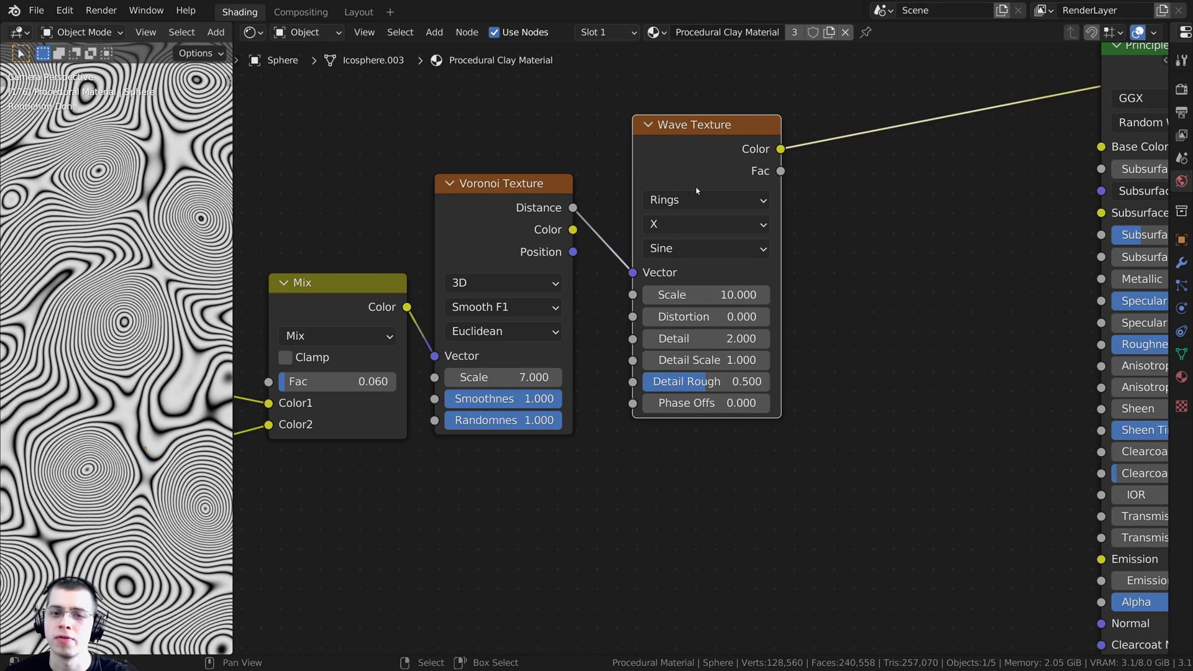
# Step: Set the Wave Texture's Detail, Detail Scale and Detail Roughness to 0
pyautogui.moveTo(701, 261); pyautogui.dragTo(690, 236, button='middle')
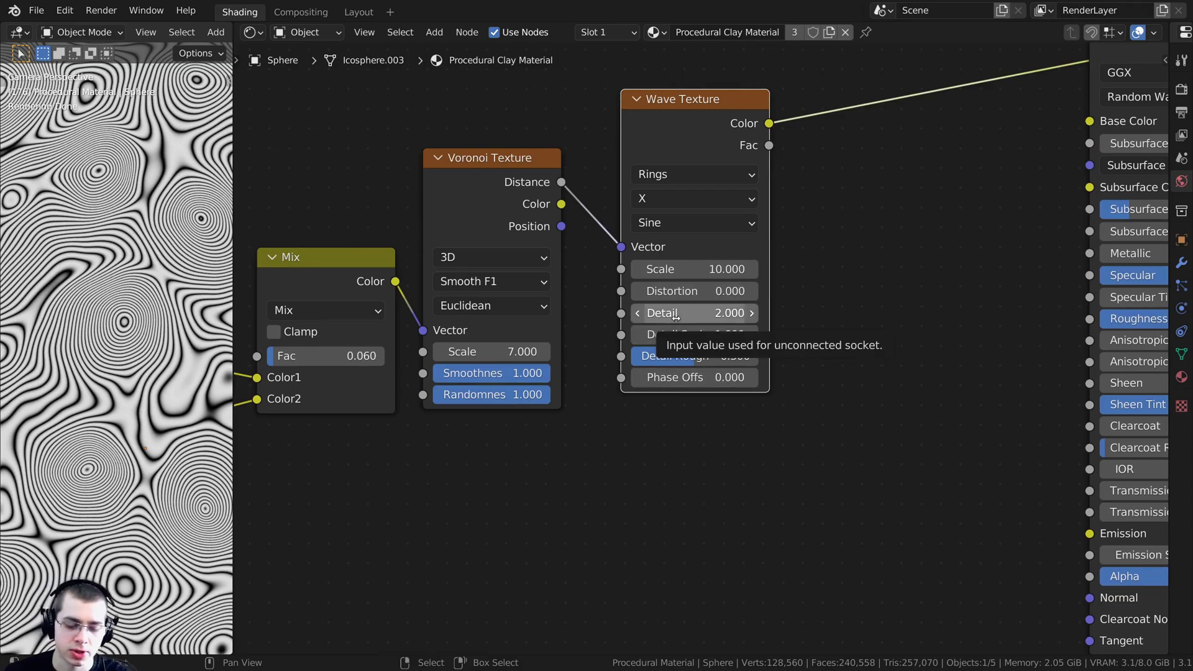
pyautogui.press('BackSpace')
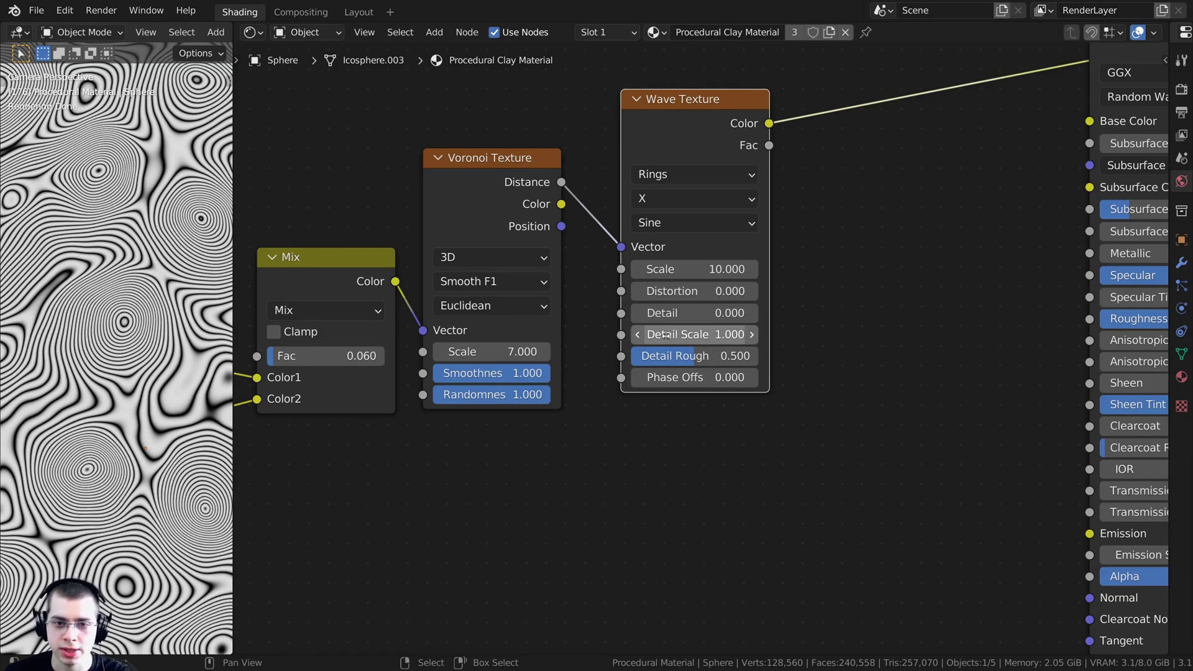
pyautogui.click(687, 334)
pyautogui.write('0')
pyautogui.press('Return')
pyautogui.click(684, 356)
pyautogui.press('BackSpace')
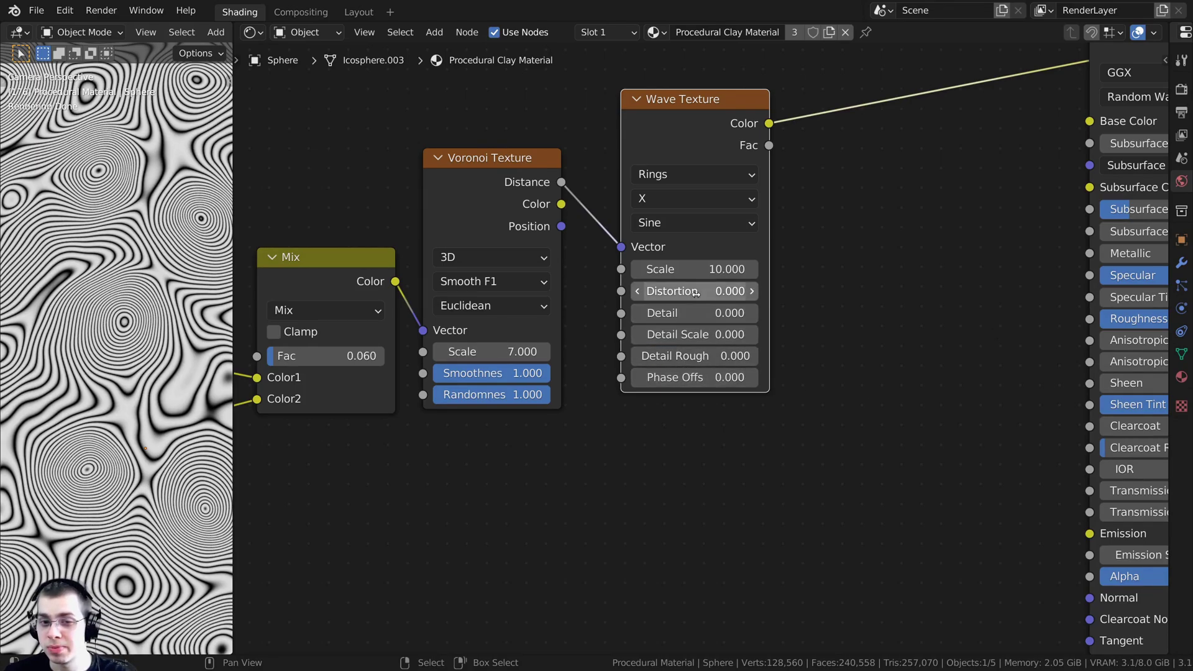
# Step: Widen the 3D viewport and inspect the ring pattern on the sphere
pyautogui.scroll(-7, 88, 241)
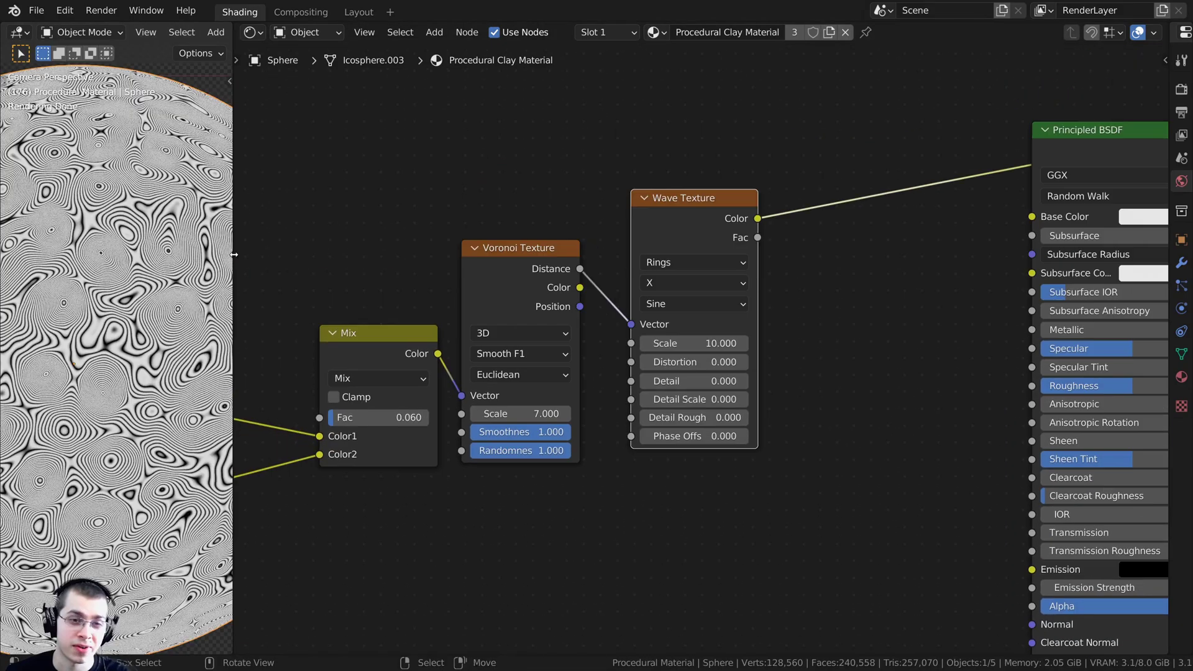
pyautogui.moveTo(233, 264); pyautogui.dragTo(259, 264)
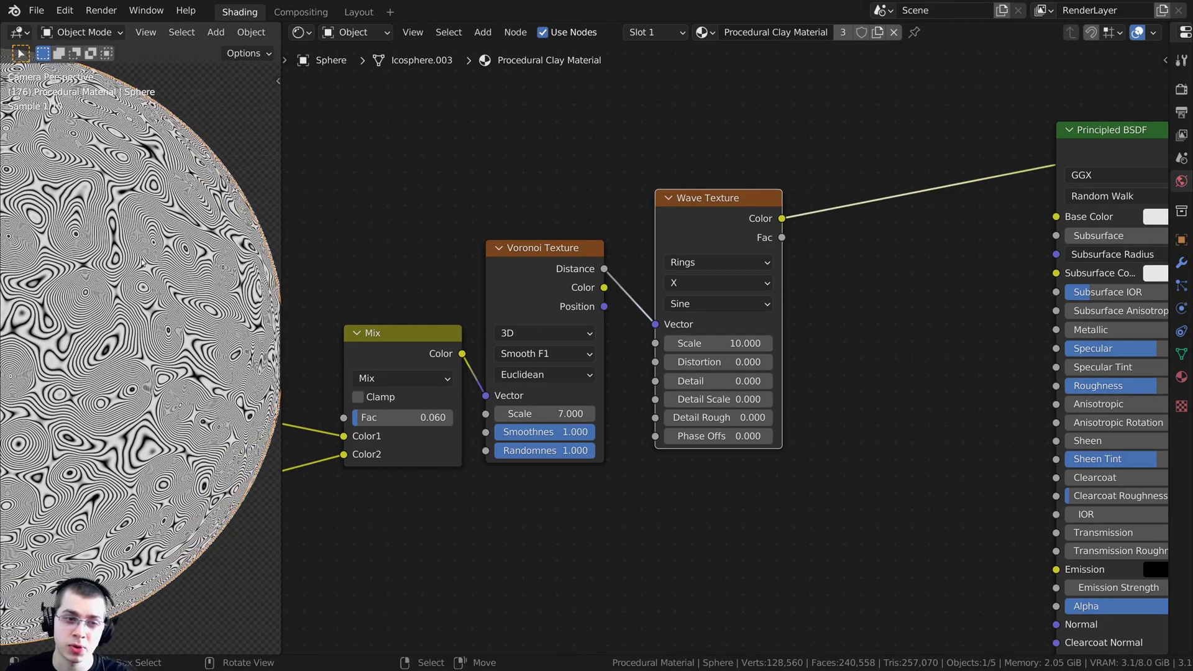
pyautogui.scroll(3, 208, 352)
pyautogui.scroll(-3, 208, 352)
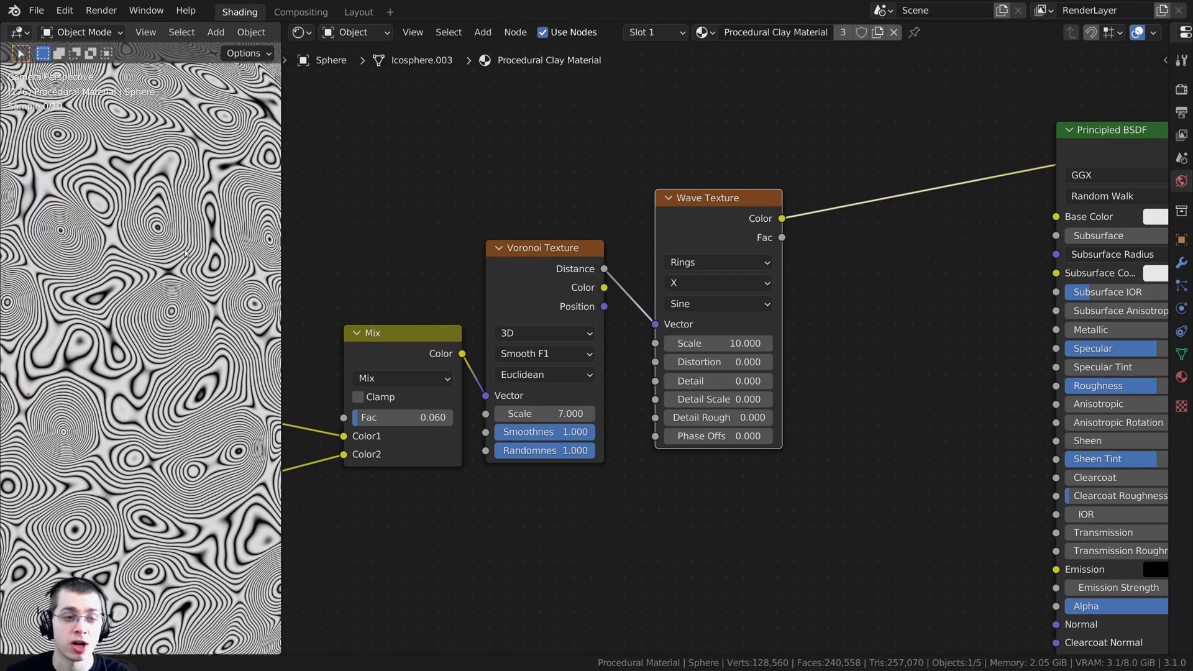
pyautogui.scroll(-1, 545, 286)
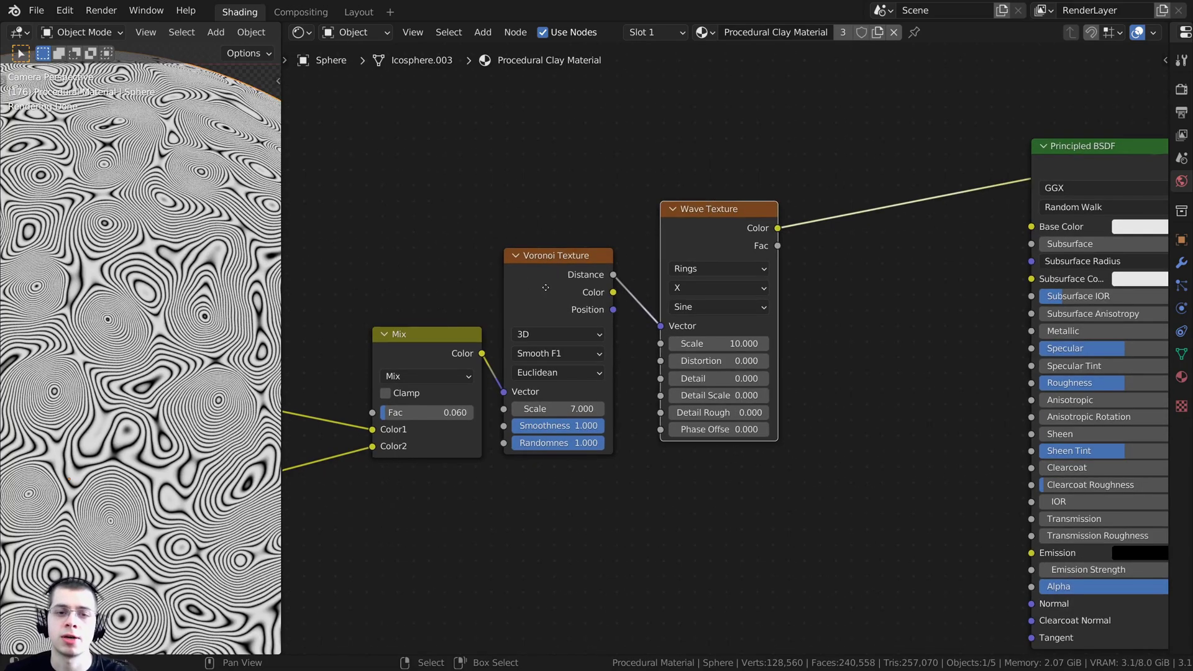
# Step: Insert a MixRGB node after the Wave Texture, with the wave's Color output feeding Color1
pyautogui.moveTo(539, 281); pyautogui.dragTo(558, 289, button='middle')
pyautogui.moveTo(720, 217); pyautogui.dragTo(727, 234)
pyautogui.moveTo(710, 136); pyautogui.dragTo(678, 154, button='middle')
pyautogui.hotkey('shift', 'a')
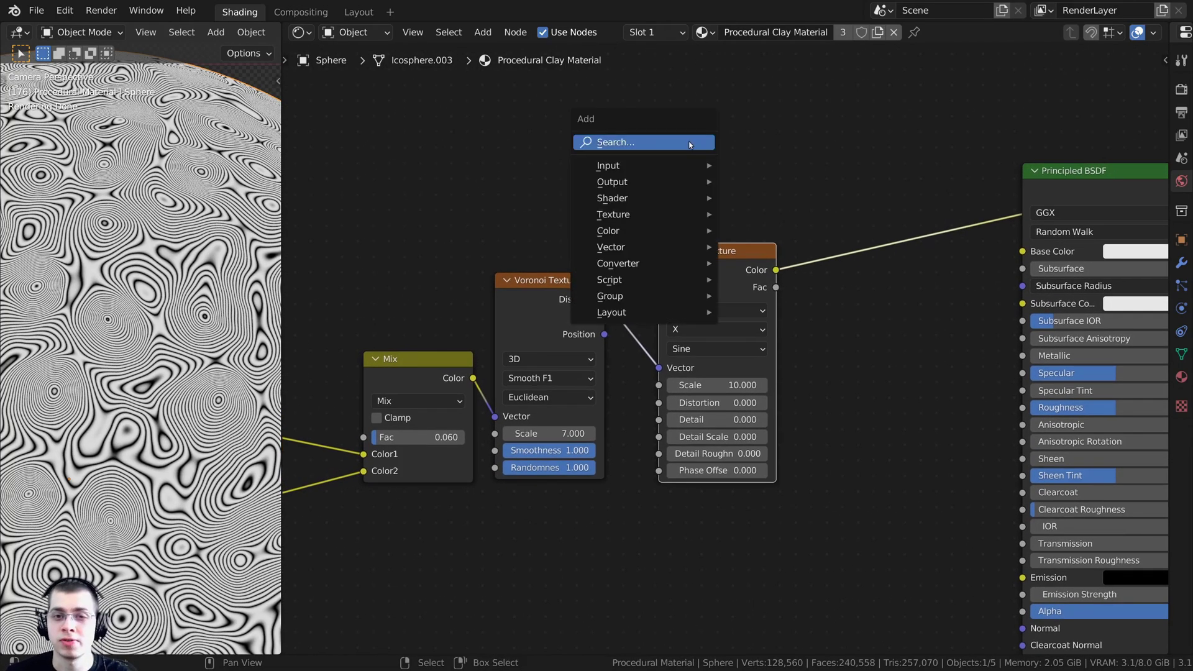
pyautogui.click(688, 140)
pyautogui.write('mix')
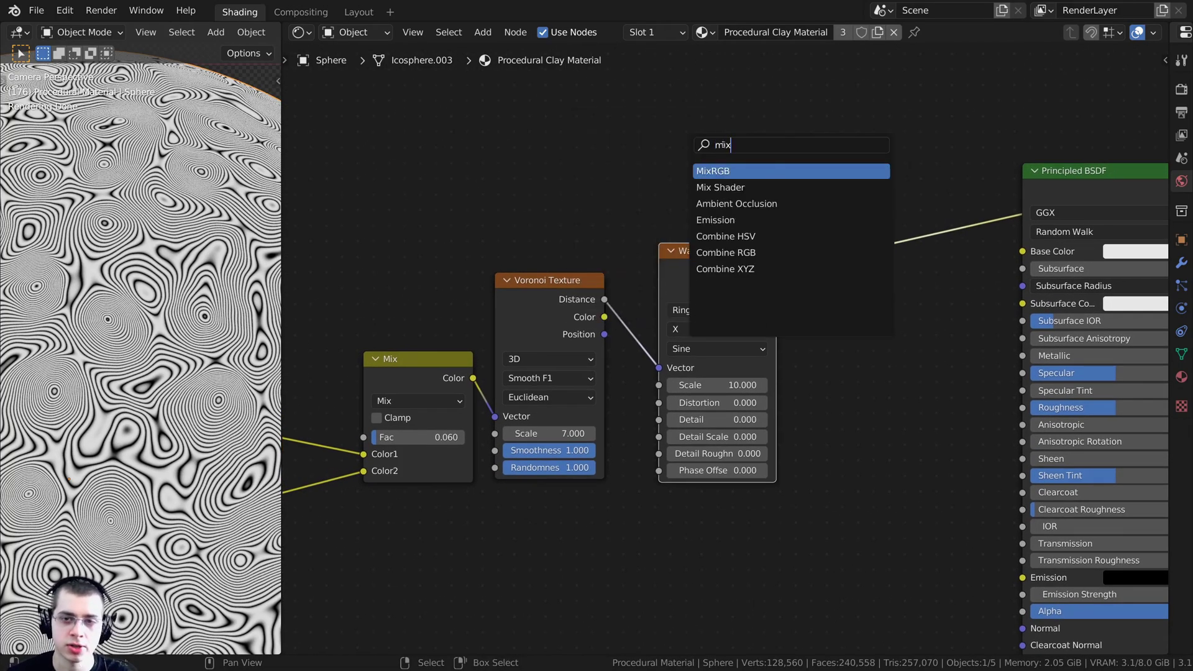
pyautogui.click(706, 172)
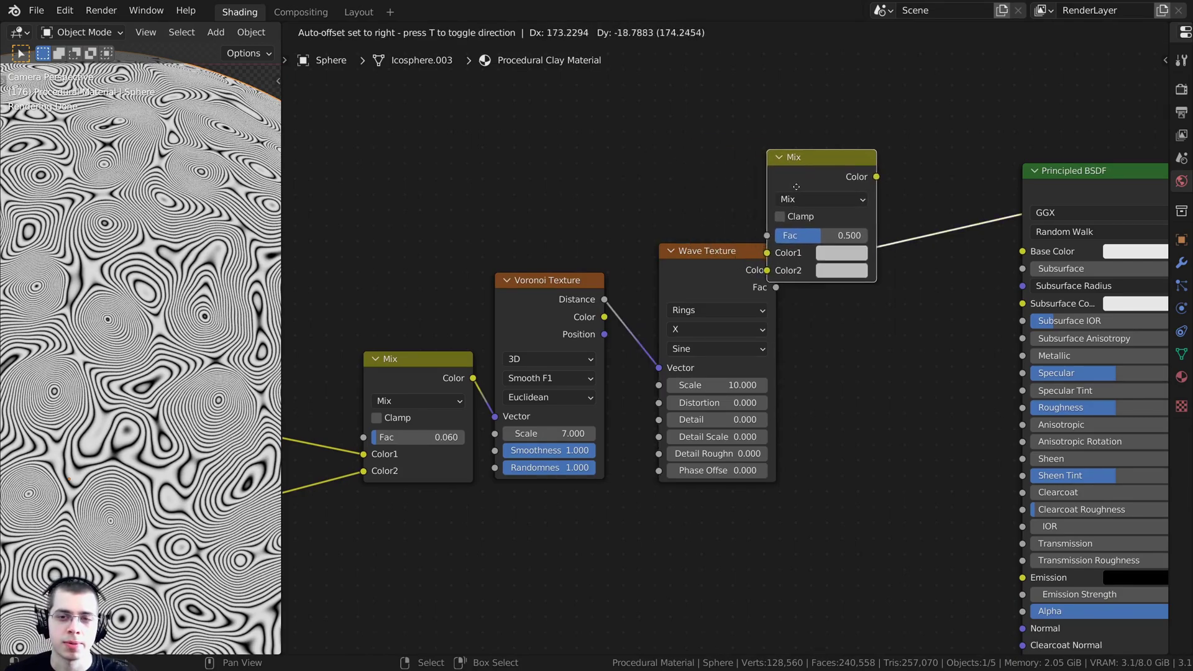
pyautogui.click(844, 226)
pyautogui.moveTo(843, 226); pyautogui.dragTo(839, 215)
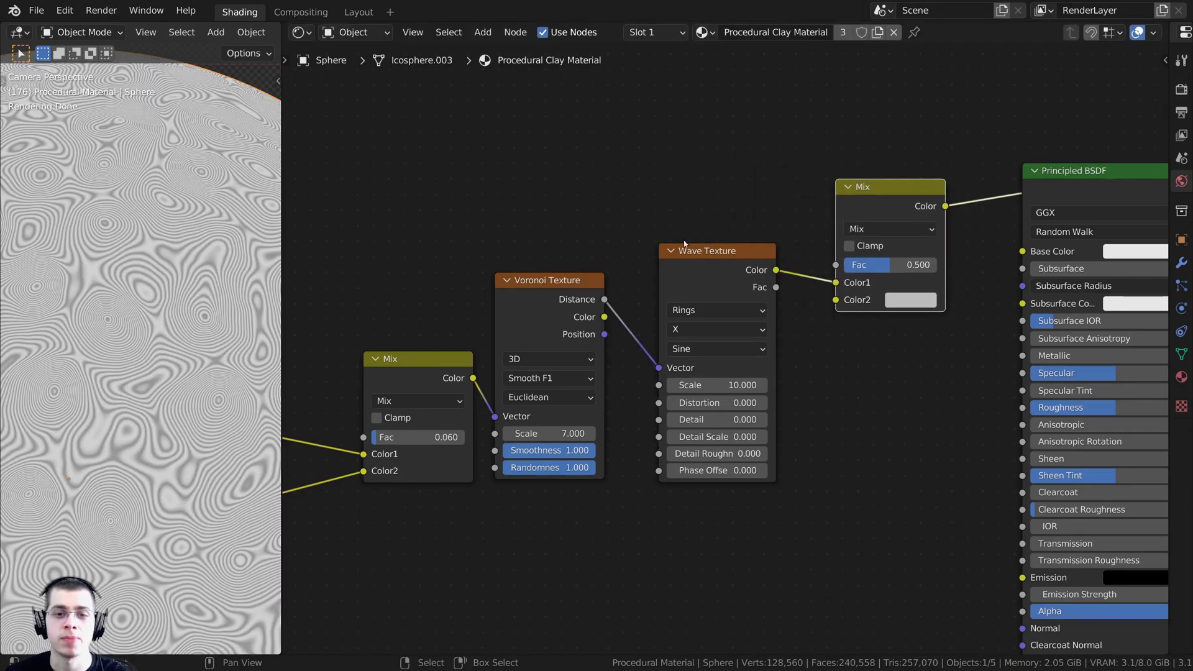
# Step: Connect the Voronoi Texture's Distance output to the new Mix node's Fac input and lower the Wave Texture clear of the link
pyautogui.moveTo(684, 245); pyautogui.dragTo(677, 254, button='middle')
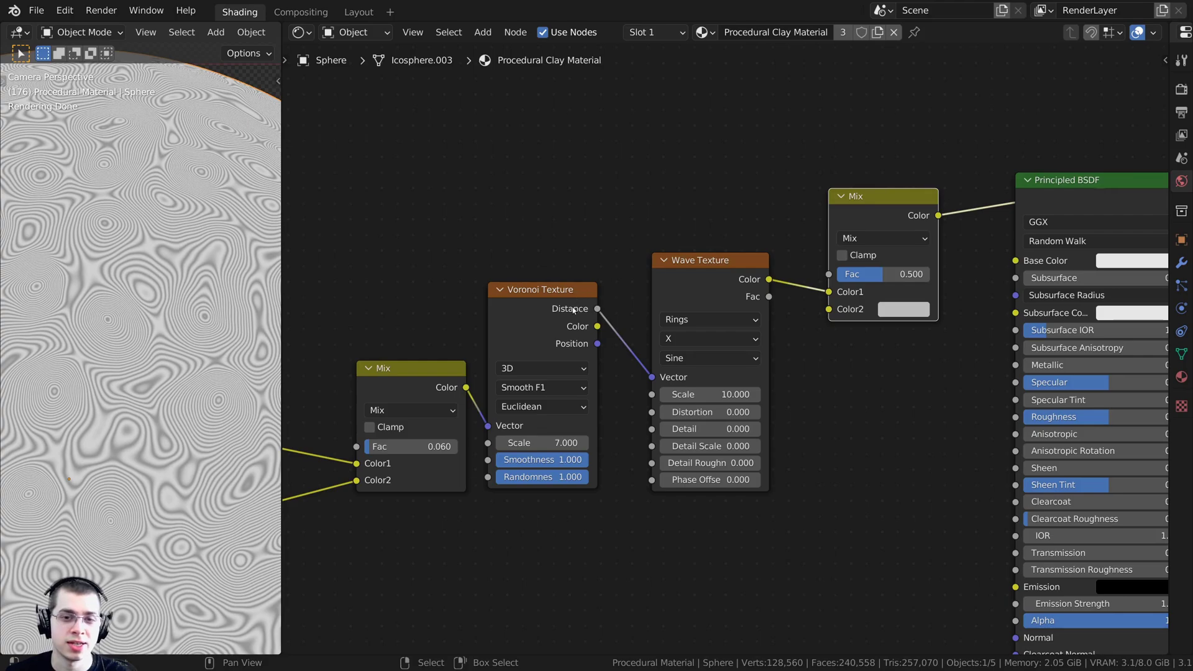
pyautogui.moveTo(594, 311); pyautogui.dragTo(829, 274)
pyautogui.moveTo(698, 272); pyautogui.dragTo(693, 336)
pyautogui.scroll(1, 691, 333)
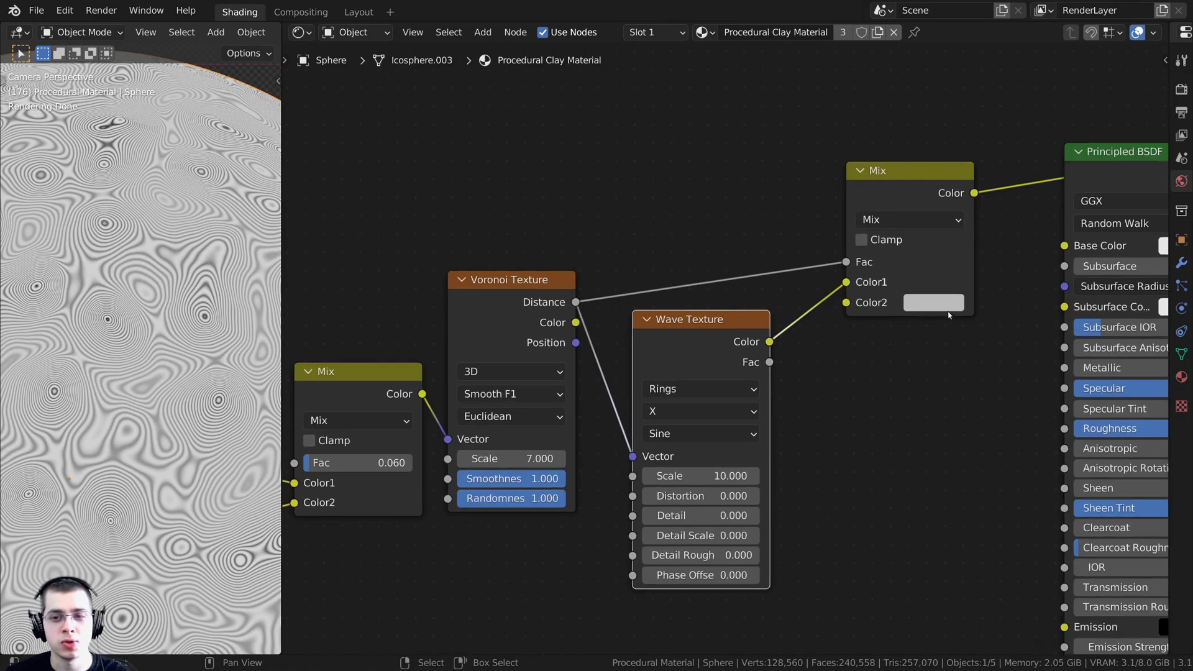
# Step: Set the new Mix node's Color2 to white and reposition the Voronoi Texture node slightly
pyautogui.scroll(1, 931, 338)
pyautogui.click(920, 362)
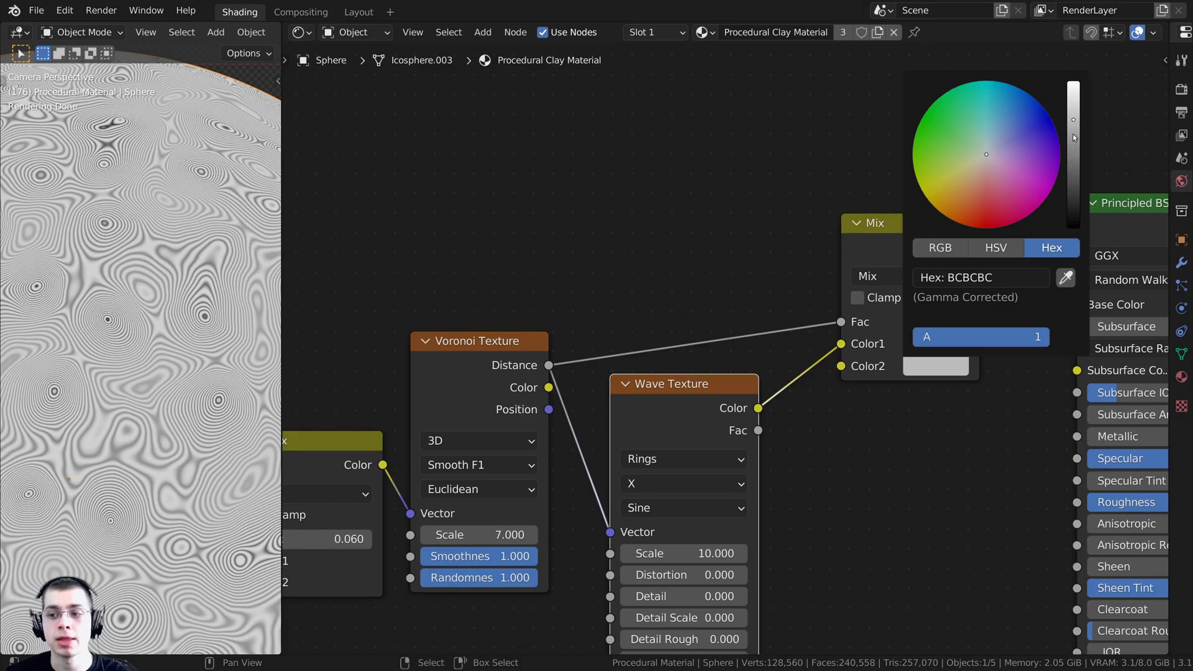
pyautogui.moveTo(1073, 138); pyautogui.dragTo(1073, 78)
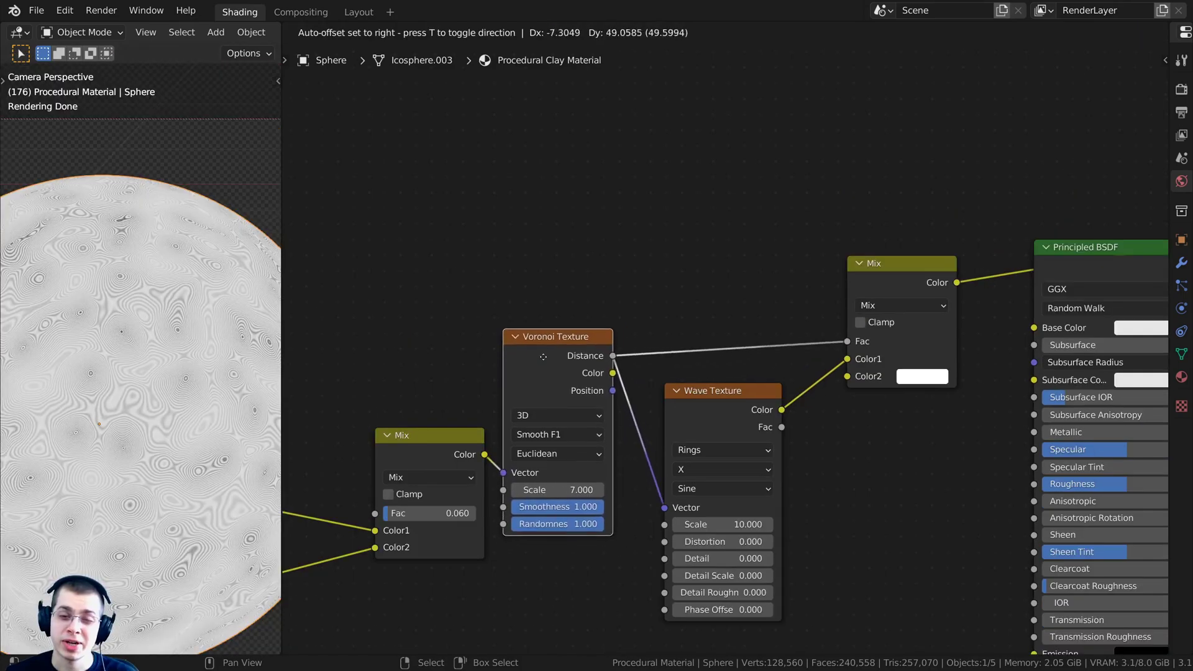
pyautogui.click(763, 360)
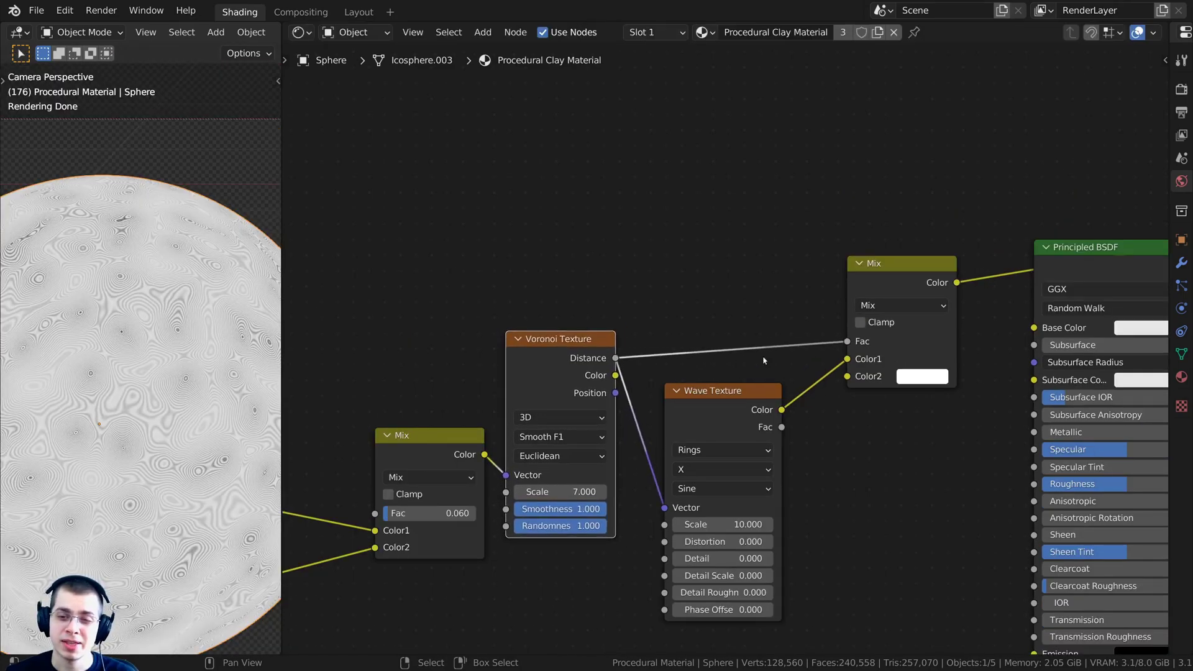
pyautogui.scroll(2, 178, 411)
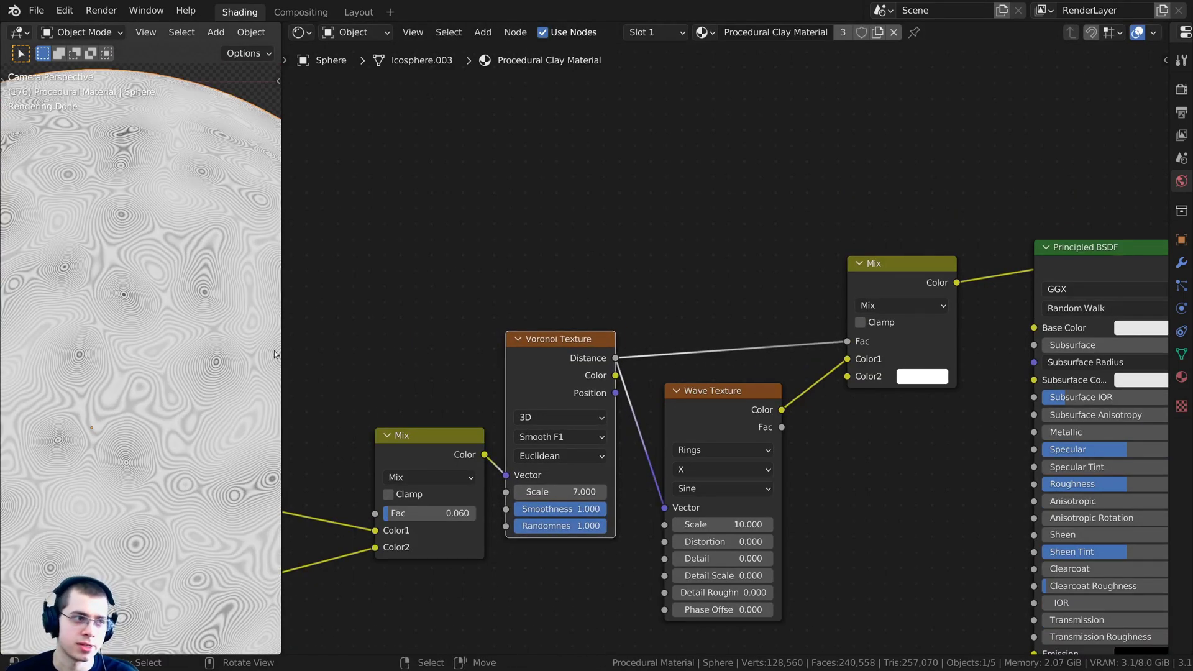
# Step: Insert a ColorRamp node on the link between the Voronoi Texture's Distance output and the Mix node's Fac input
pyautogui.moveTo(693, 214); pyautogui.dragTo(617, 208, button='middle')
pyautogui.hotkey('shift', 'a')
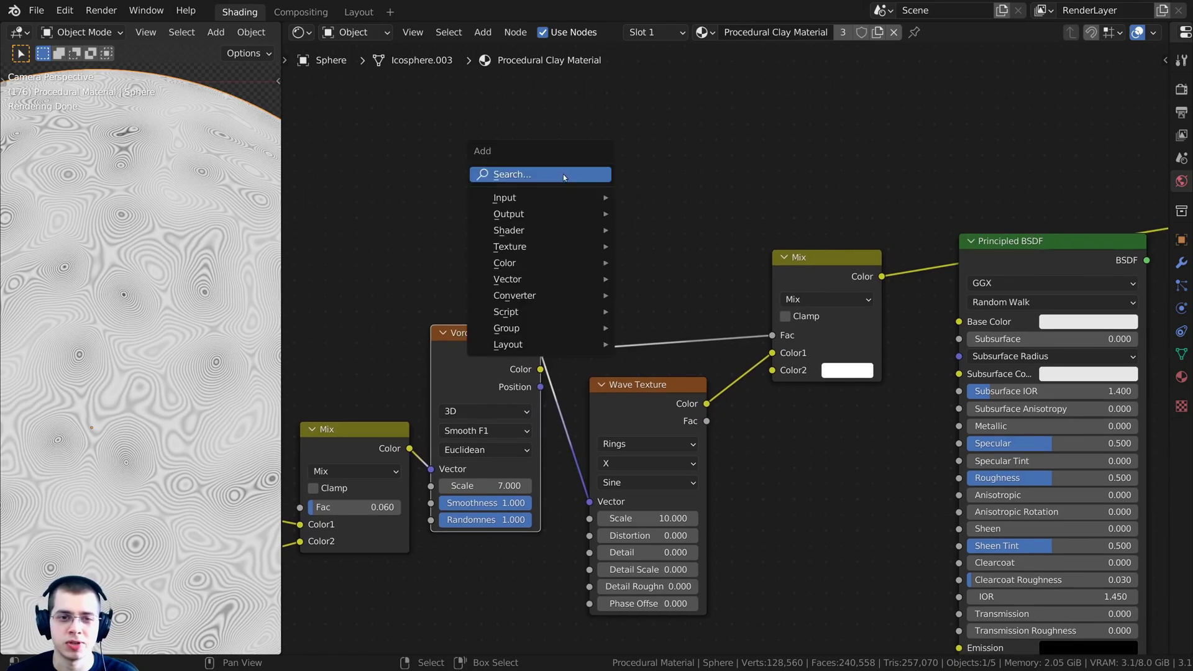
pyautogui.click(561, 176)
pyautogui.write('col')
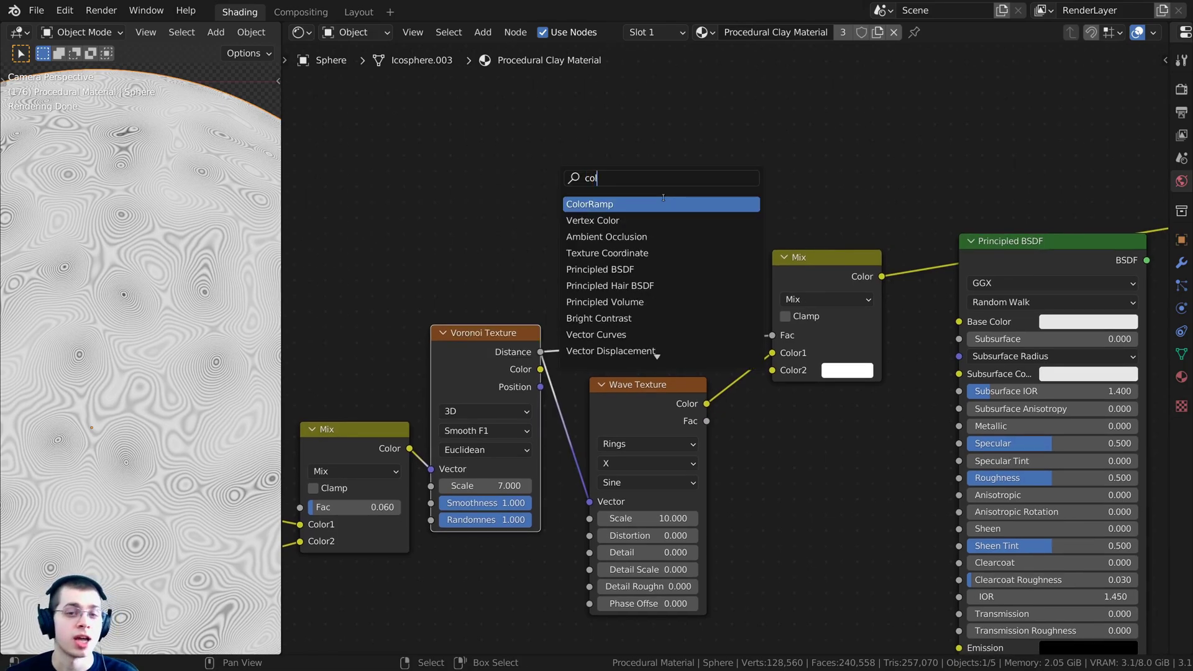
pyautogui.click(620, 206)
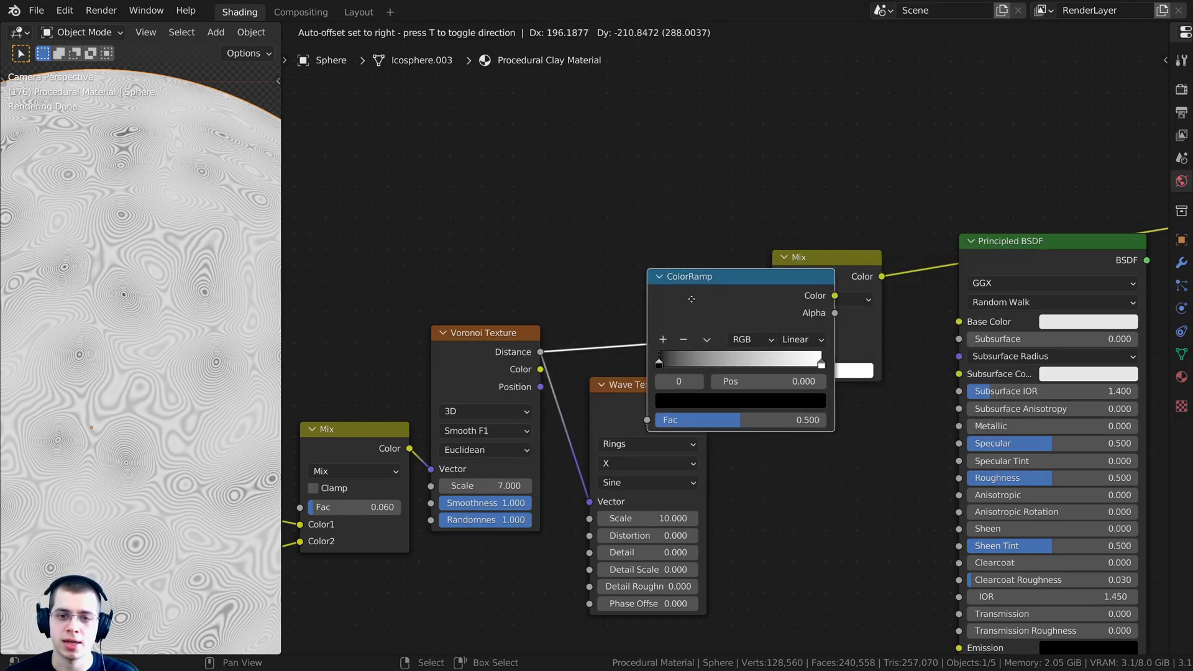
pyautogui.click(673, 286)
pyautogui.moveTo(672, 286); pyautogui.dragTo(647, 223)
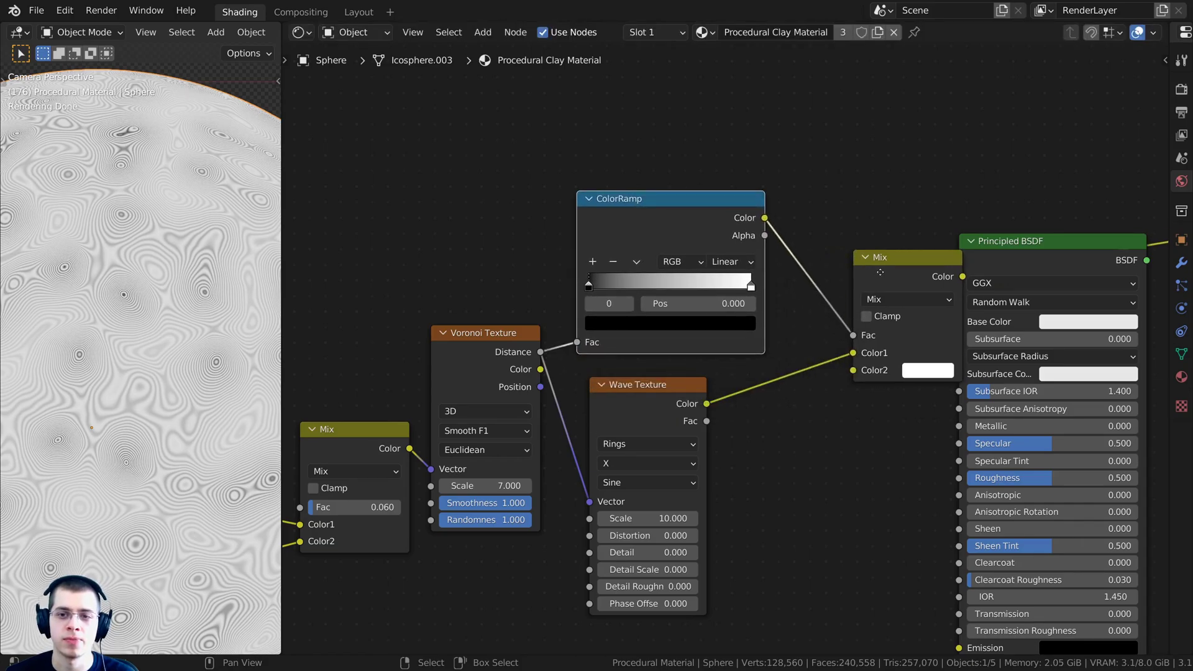
# Step: Bring the ColorRamp's black and white stops close together near the middle, with the white stop at position 0.501
pyautogui.moveTo(589, 285); pyautogui.dragTo(661, 285)
pyautogui.moveTo(750, 285); pyautogui.dragTo(670, 285)
pyautogui.click(655, 284)
pyautogui.scroll(-3, 157, 286)
pyautogui.scroll(4, 157, 286)
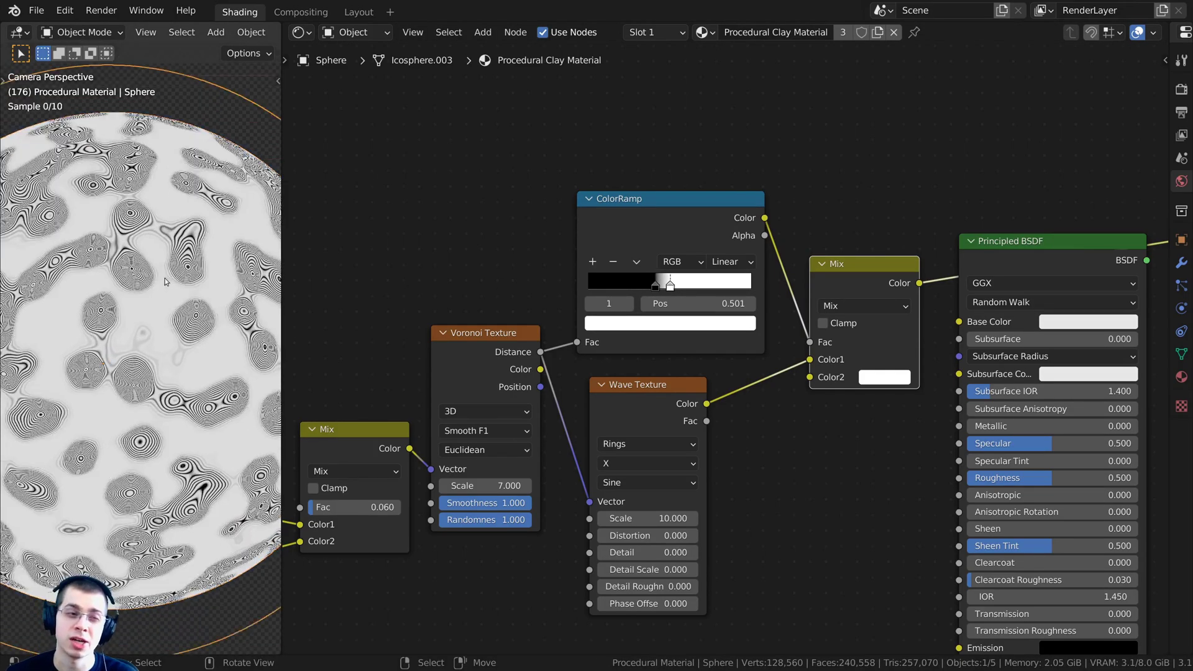
# Step: Shift both ColorRamp stops slightly toward the dark end, white stop at 0.473, and inspect the ring patches on the sphere
pyautogui.scroll(2, 613, 271)
pyautogui.scroll(3, 613, 271)
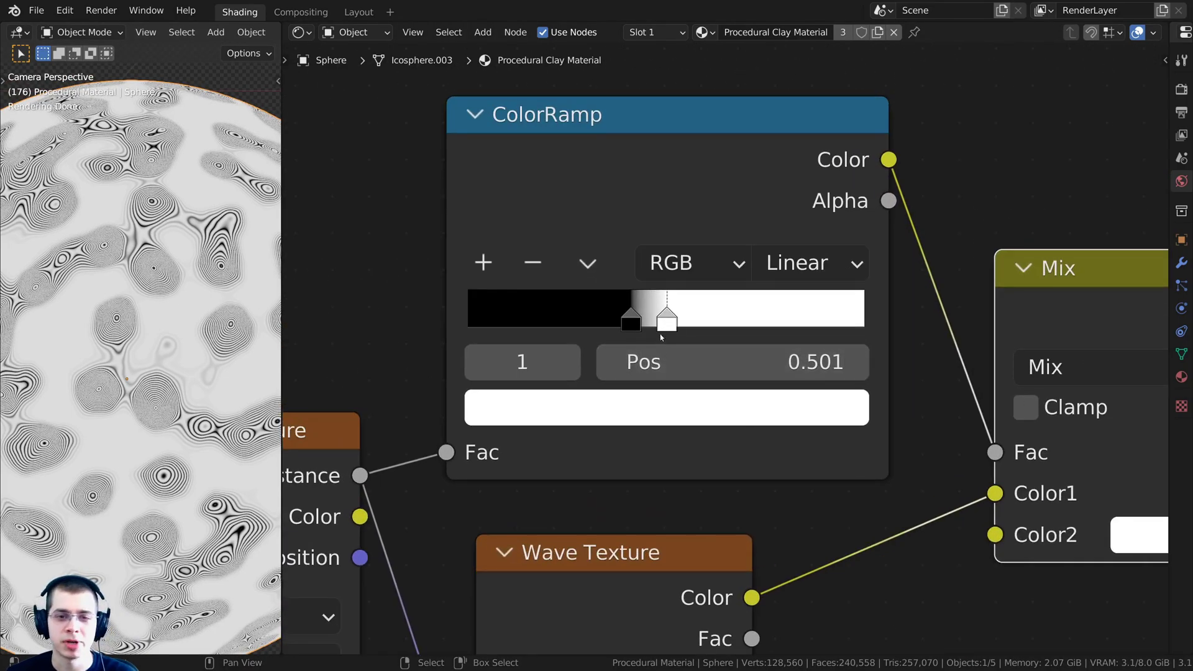
pyautogui.moveTo(634, 318); pyautogui.dragTo(654, 322)
pyautogui.click(662, 322)
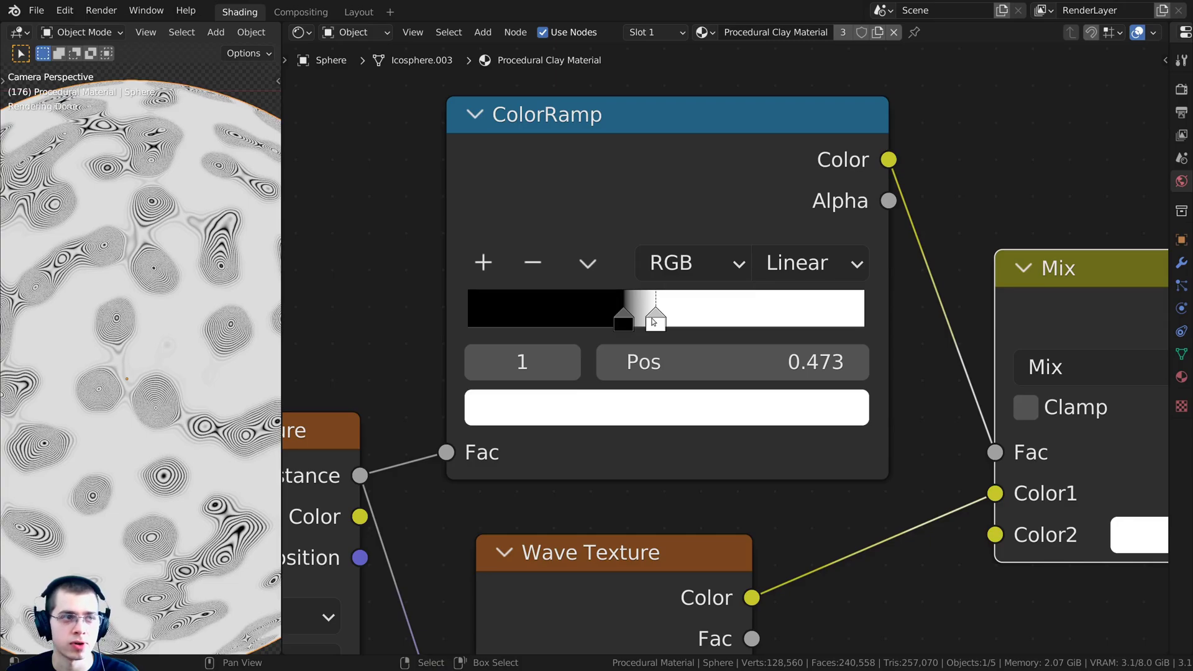
pyautogui.keyDown('shift'); pyautogui.moveTo(224, 373); pyautogui.dragTo(183, 419, button='middle'); pyautogui.keyUp('shift')
pyautogui.scroll(1, 205, 385)
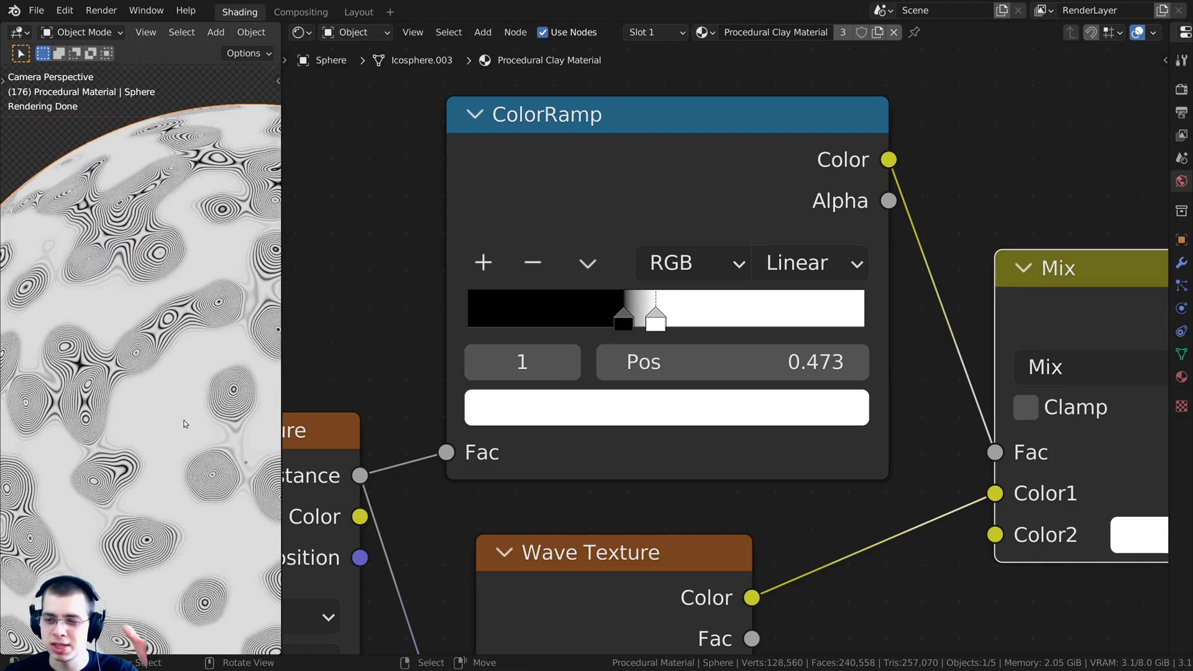
pyautogui.scroll(-3, 192, 453)
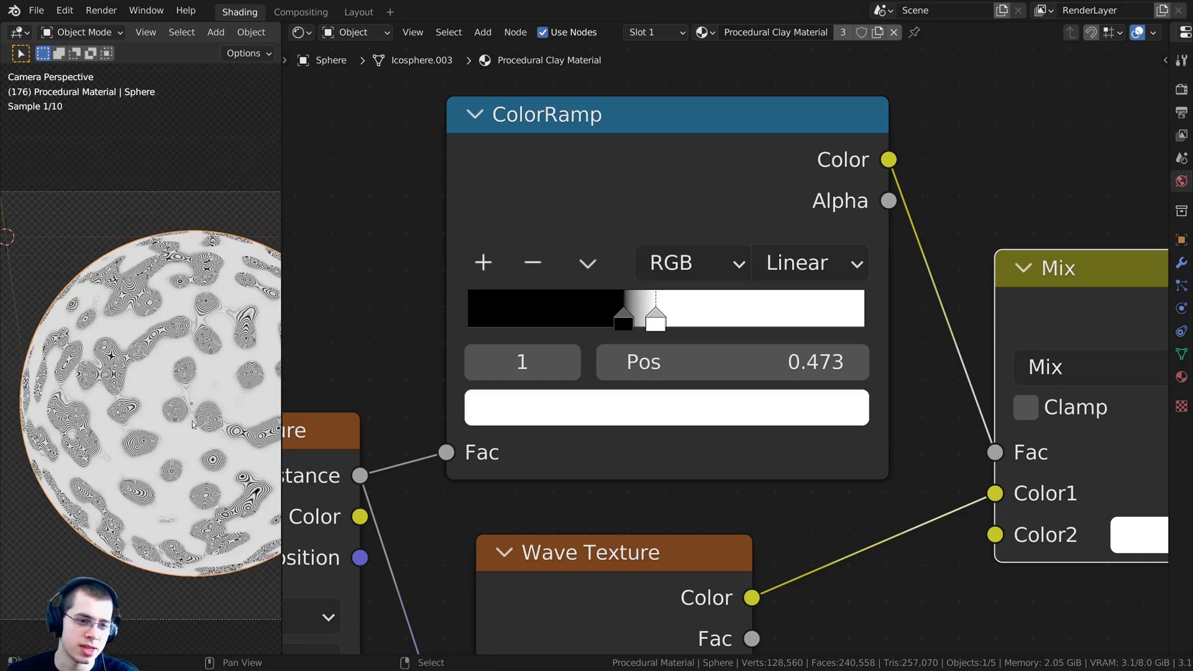
pyautogui.scroll(-1, 669, 322)
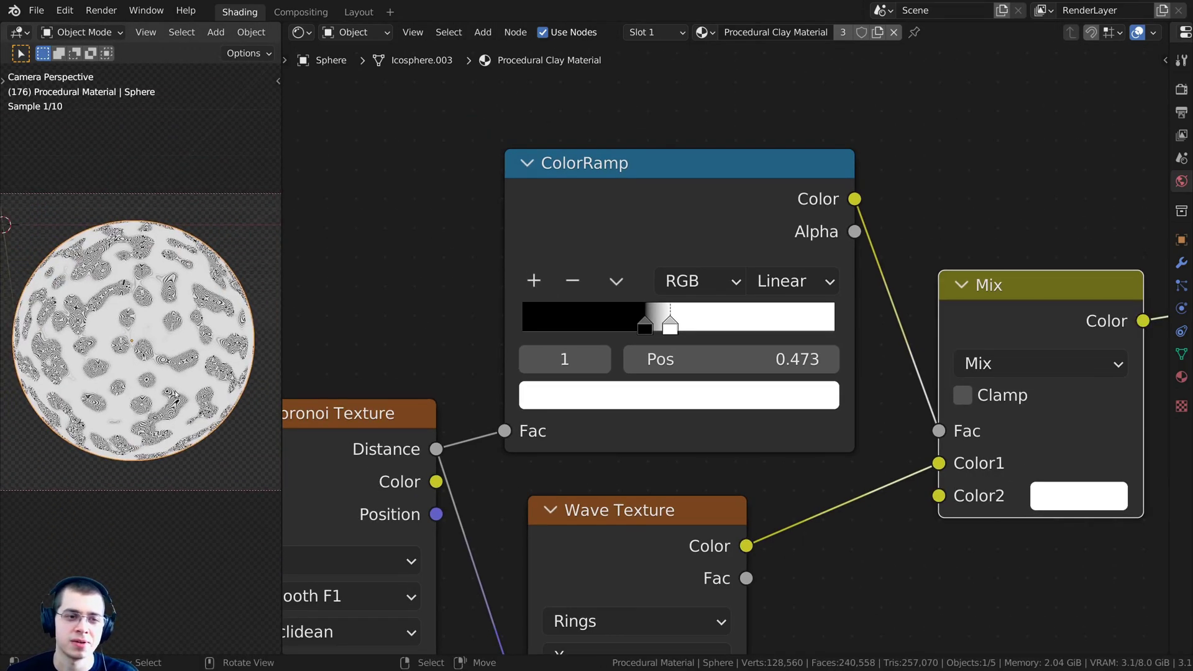
# Step: Move the Principled BSDF node farther from the Mix node to make room between them
pyautogui.scroll(-4, 770, 277)
pyautogui.moveTo(900, 247); pyautogui.dragTo(996, 285)
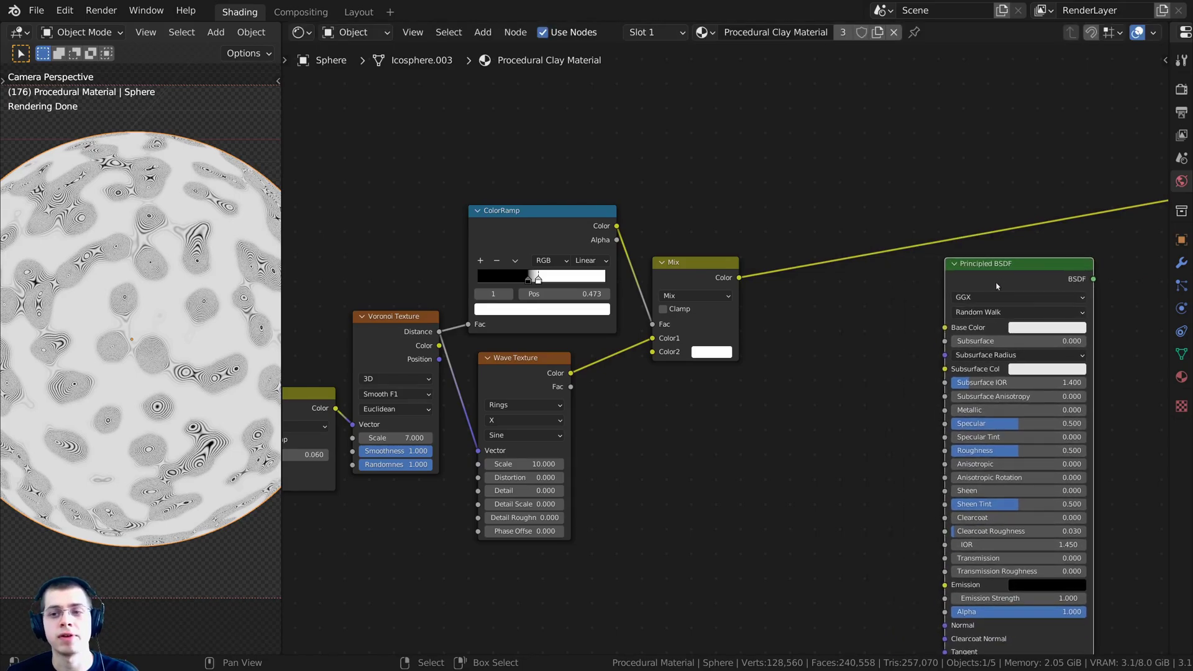
pyautogui.scroll(-1, 996, 285)
pyautogui.moveTo(976, 284); pyautogui.dragTo(868, 244, button='middle')
pyautogui.moveTo(860, 243); pyautogui.dragTo(877, 241)
pyautogui.scroll(2, 515, 331)
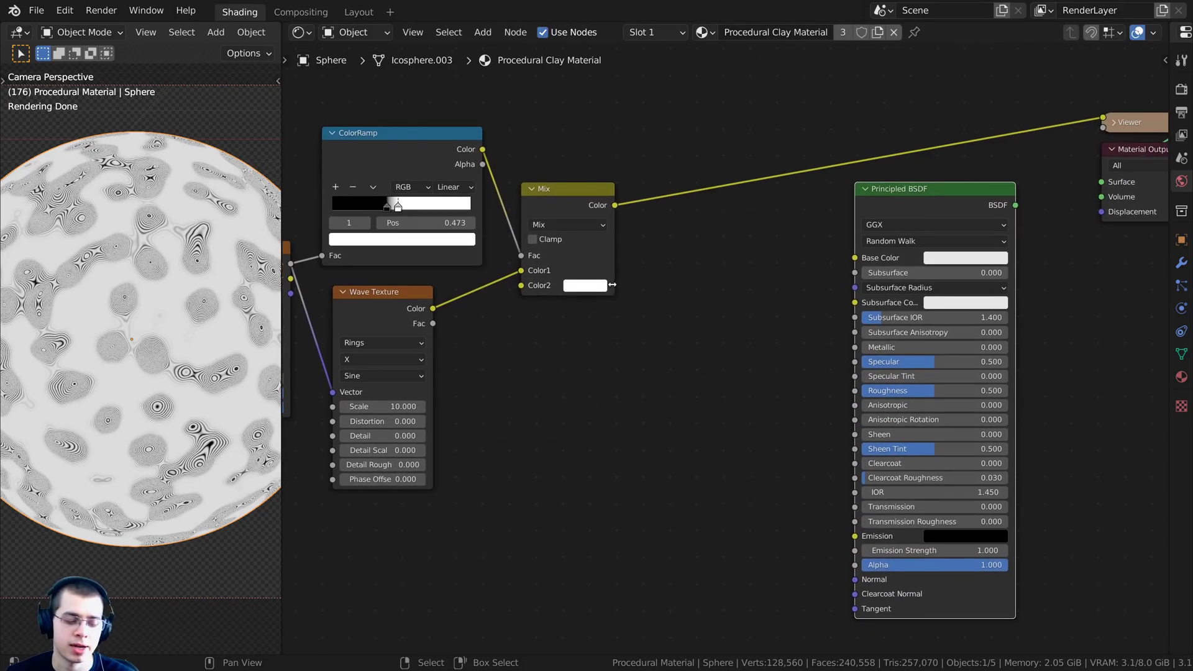
# Step: Connect the Mix node's Color output to the Principled BSDF's Normal input and preview the Principled BSDF on the sphere
pyautogui.moveTo(627, 259); pyautogui.dragTo(627, 192, button='middle')
pyautogui.scroll(1, 638, 229)
pyautogui.scroll(-1, 639, 223)
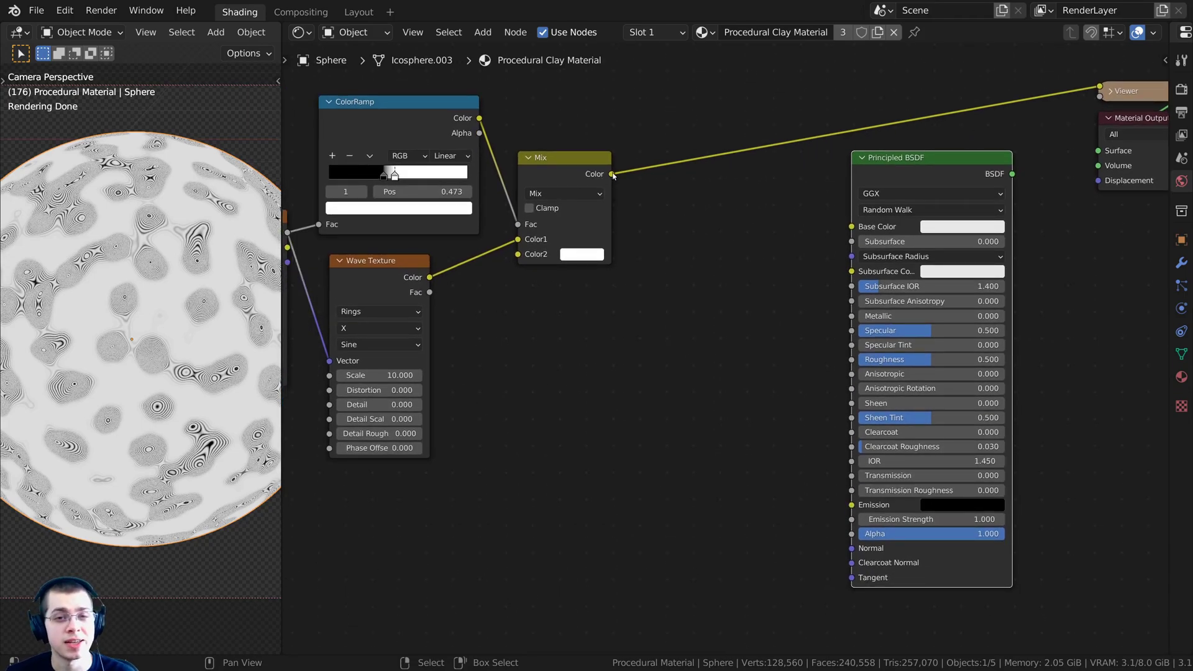
pyautogui.moveTo(612, 174); pyautogui.dragTo(854, 550)
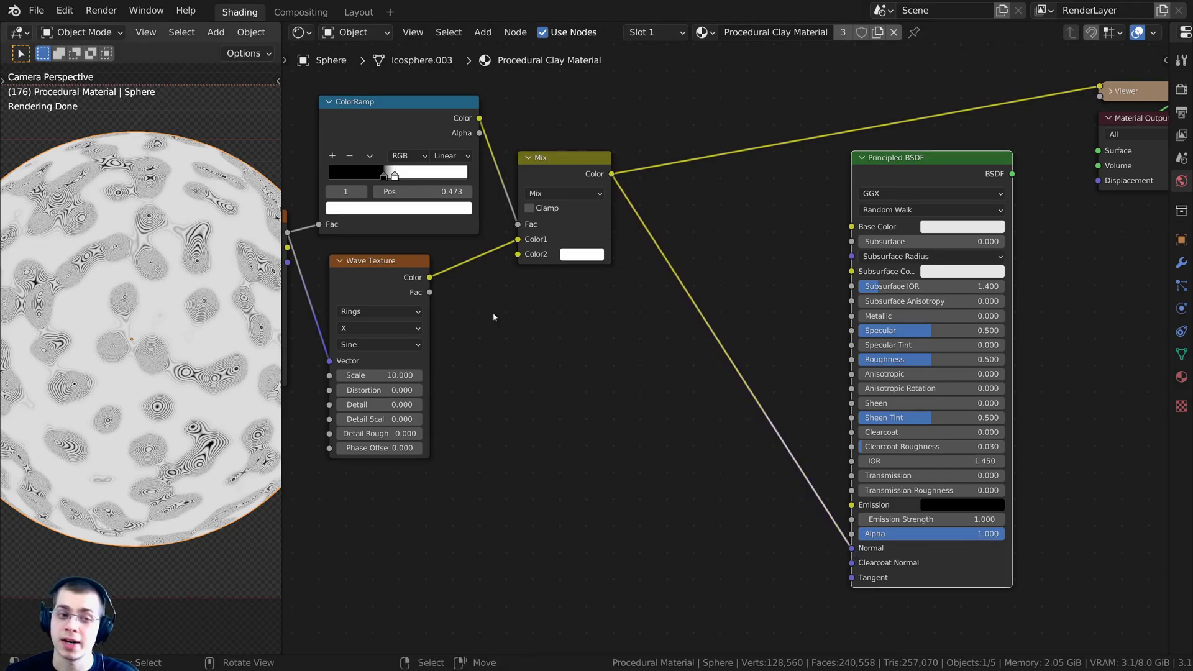
pyautogui.moveTo(822, 463); pyautogui.dragTo(788, 486, button='middle')
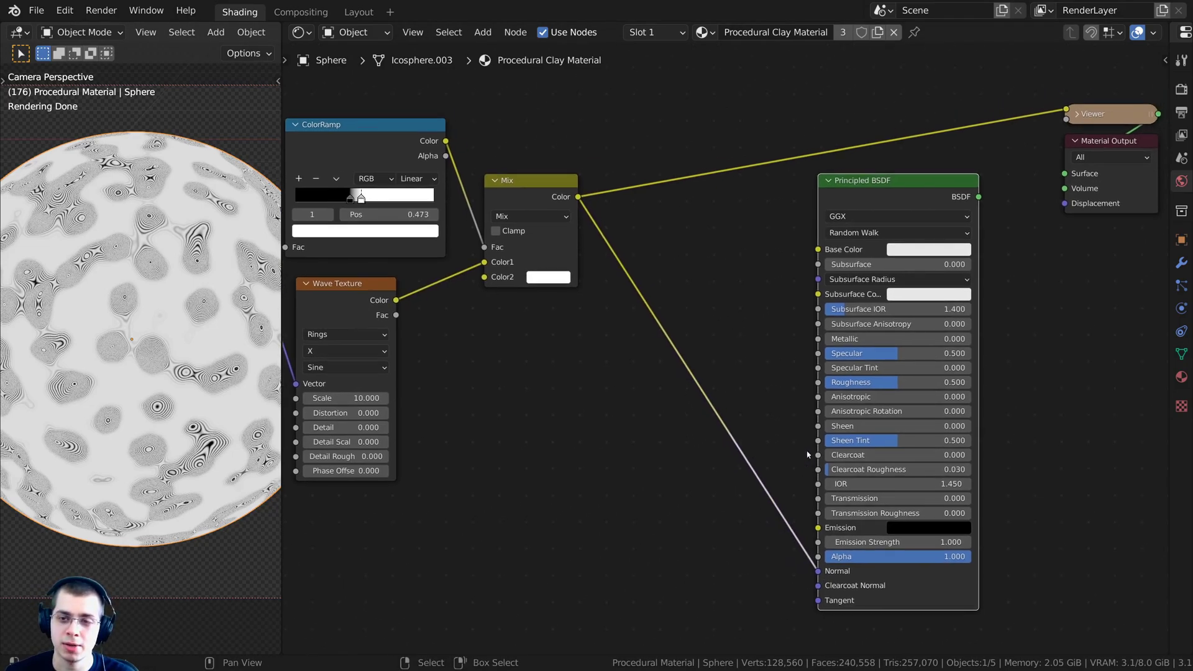
pyautogui.keyDown('ctrl'); pyautogui.keyDown('shift'); pyautogui.click(897, 195); pyautogui.keyUp('shift'); pyautogui.keyUp('ctrl')
pyautogui.moveTo(889, 186); pyautogui.dragTo(883, 175)
pyautogui.moveTo(582, 204); pyautogui.dragTo(588, 197, button='middle')
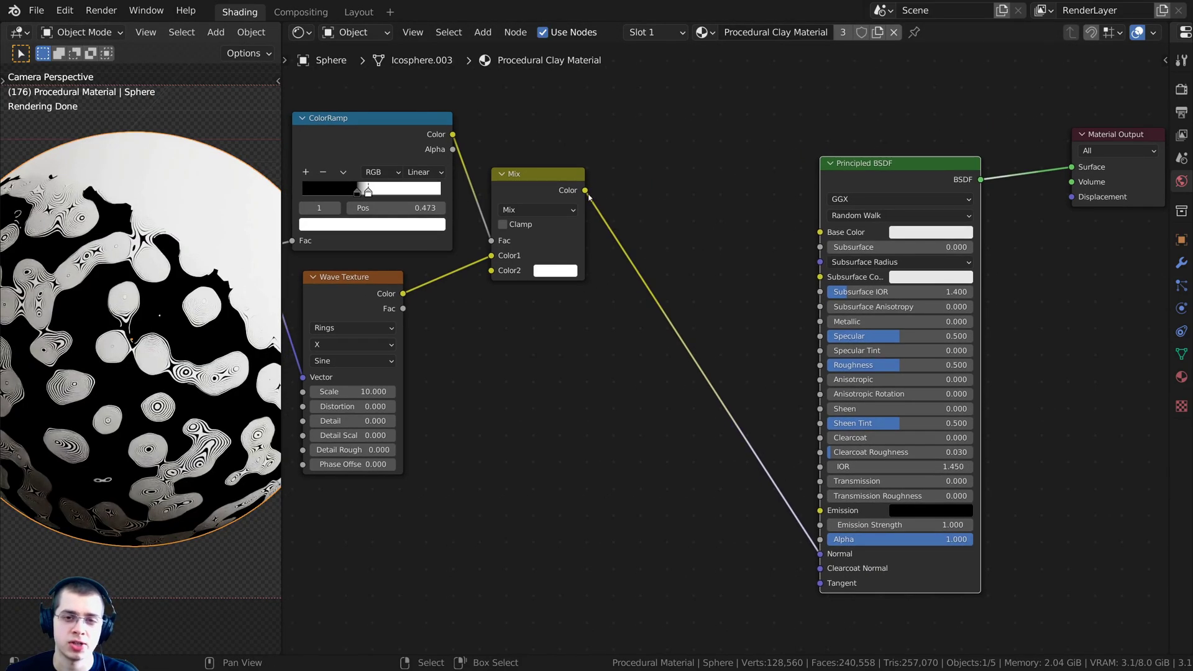
# Step: Insert a Bump node on the link between the Mix node's Color output and the Principled BSDF's Normal input
pyautogui.moveTo(585, 194); pyautogui.dragTo(625, 175)
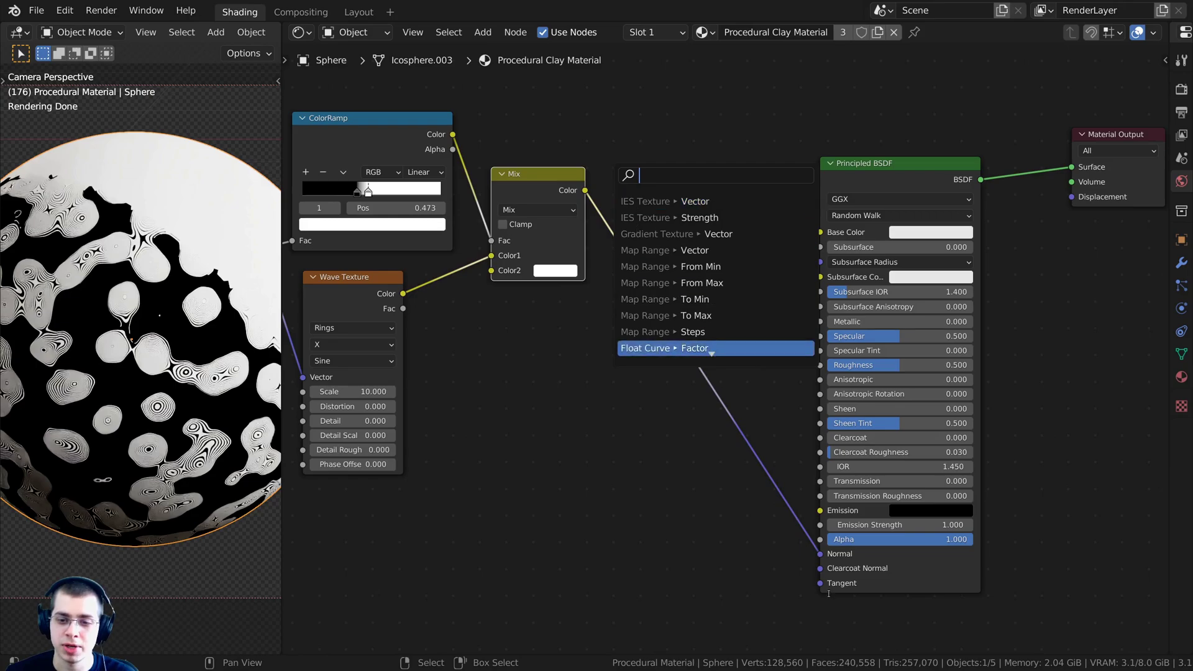
pyautogui.press('Escape')
pyautogui.scroll(1, 683, 372)
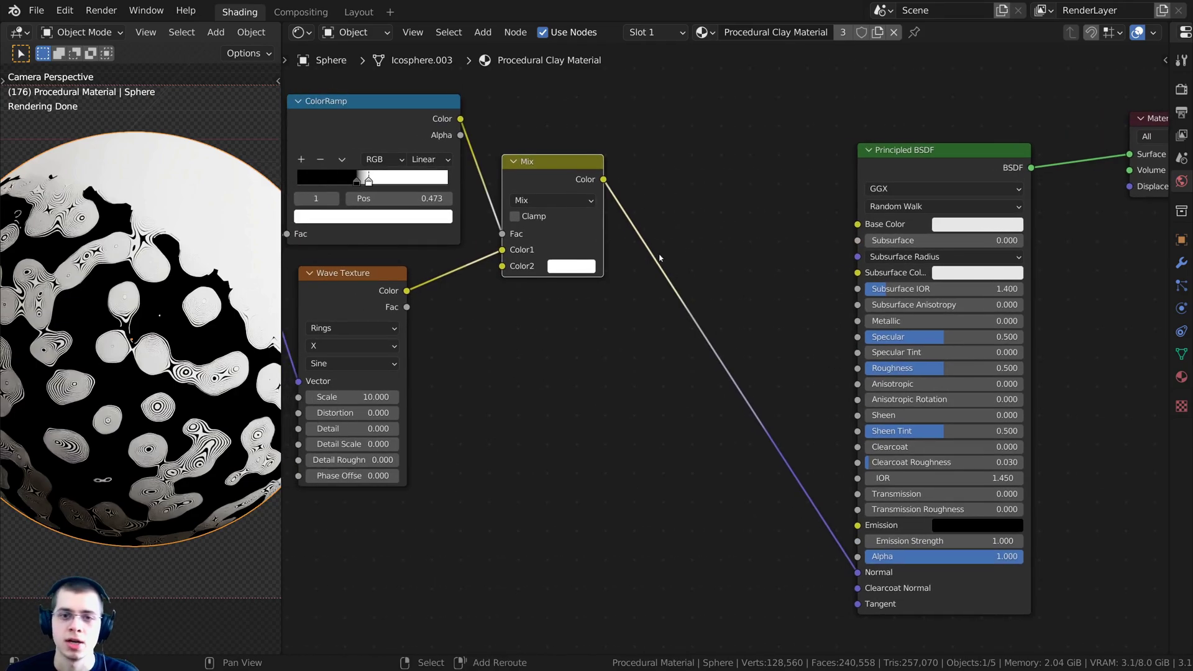
pyautogui.hotkey('shift', 'a')
pyautogui.click(659, 254)
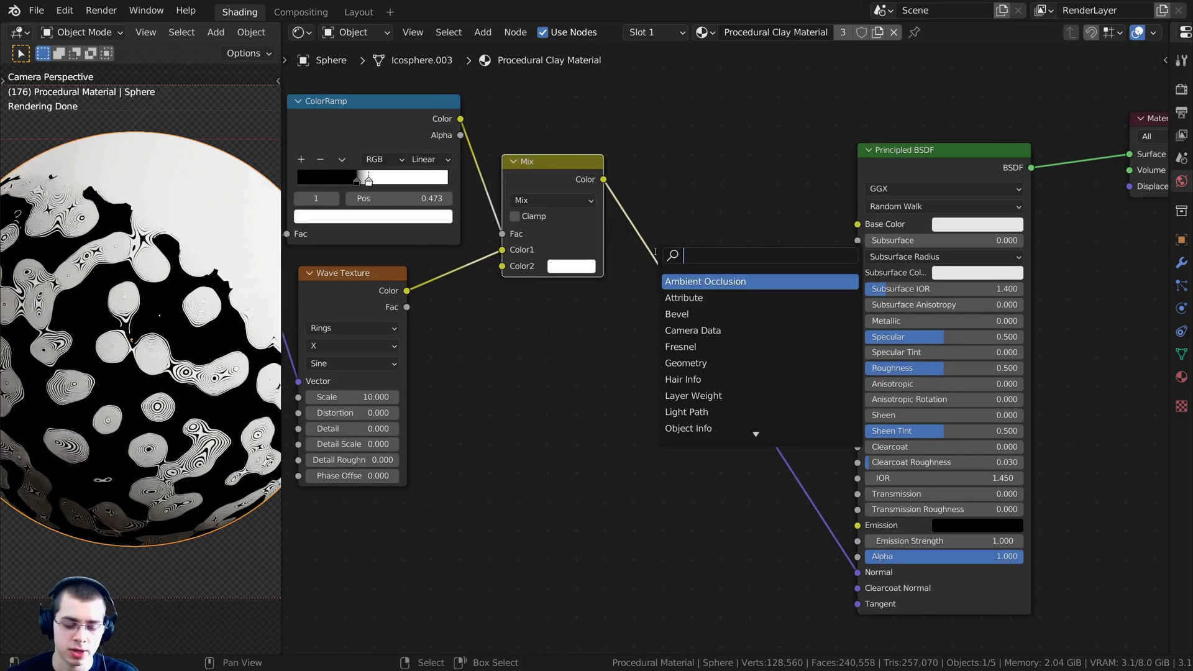
pyautogui.write('bum')
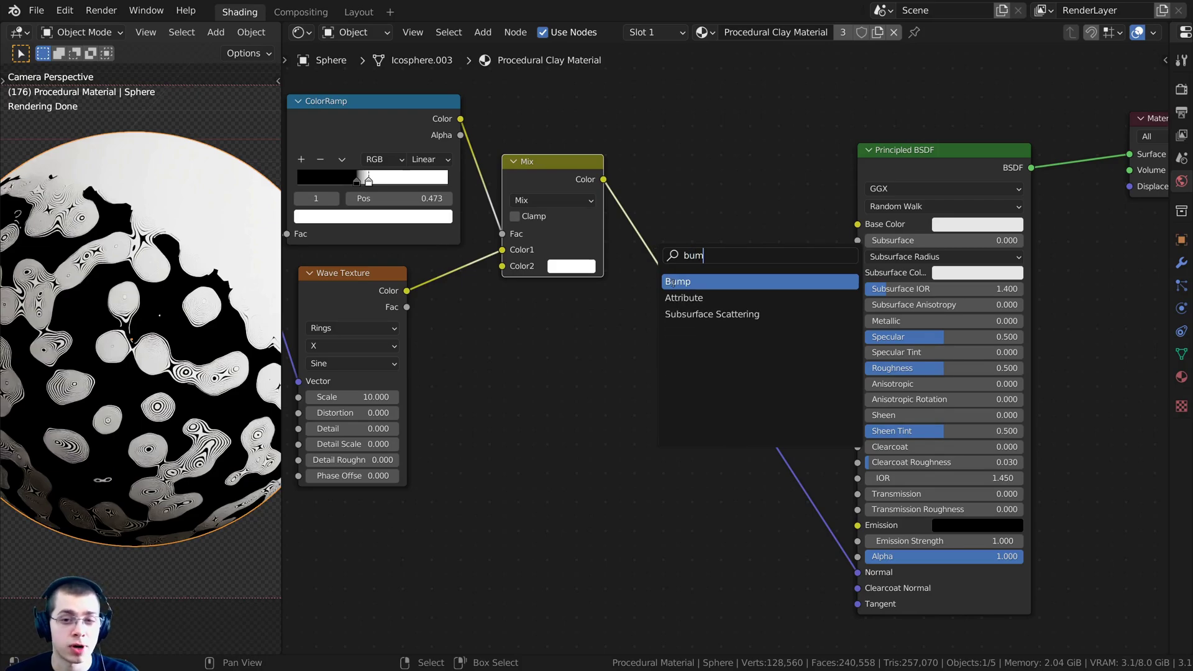
pyautogui.click(673, 283)
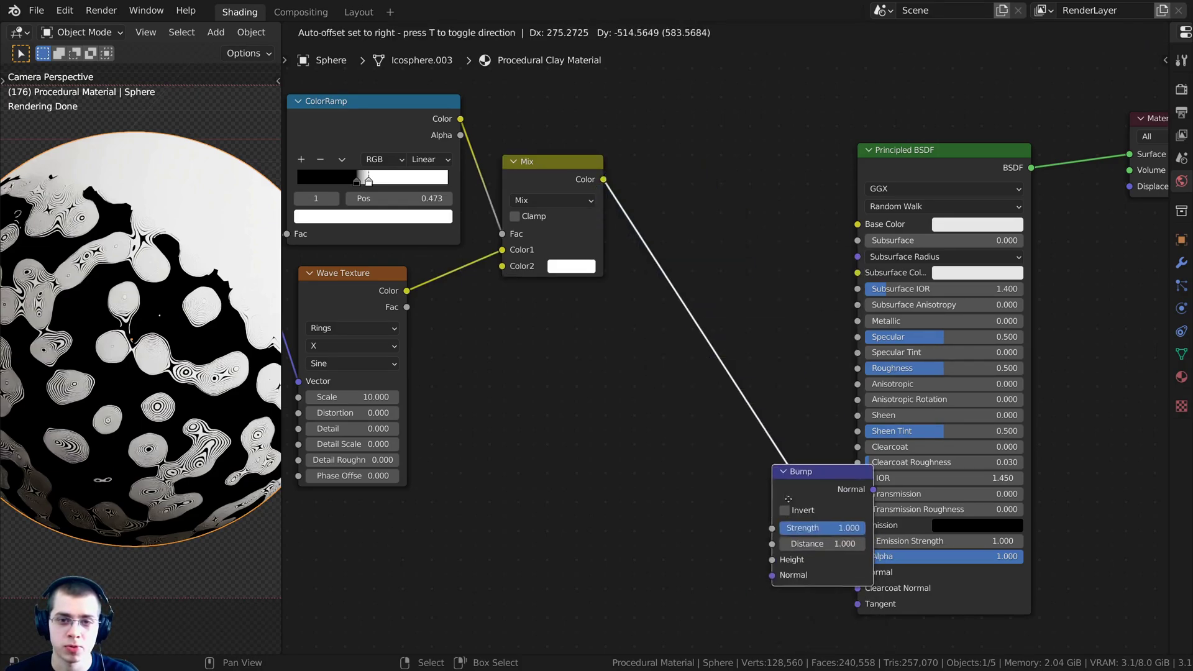
pyautogui.click(715, 409)
# Step: Reroute the Mix node's Color link from the Bump node's Normal input to its Height input and inspect the surface relief
pyautogui.moveTo(772, 409); pyautogui.dragTo(778, 434)
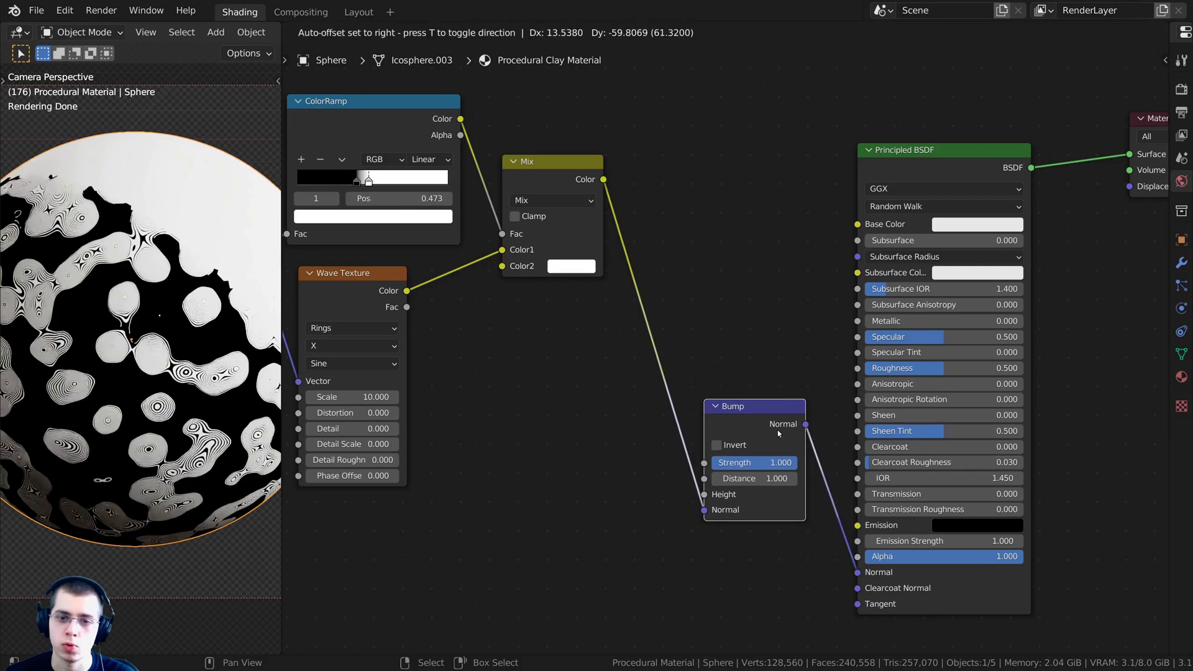
pyautogui.click(779, 434)
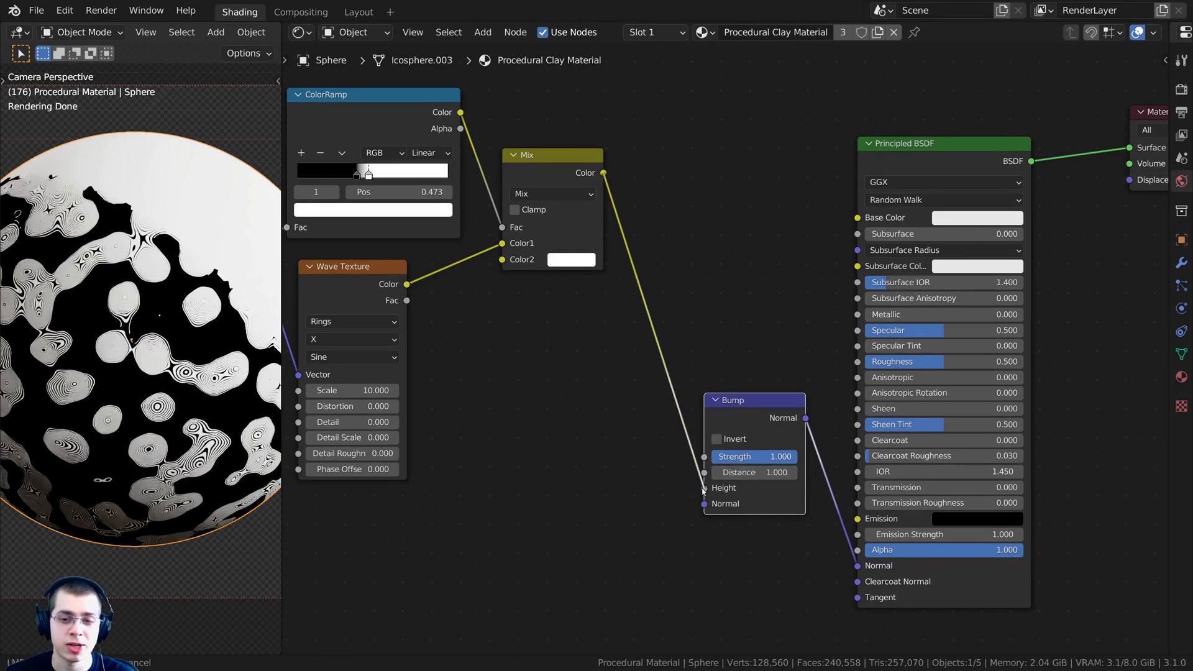
pyautogui.scroll(5, 153, 304)
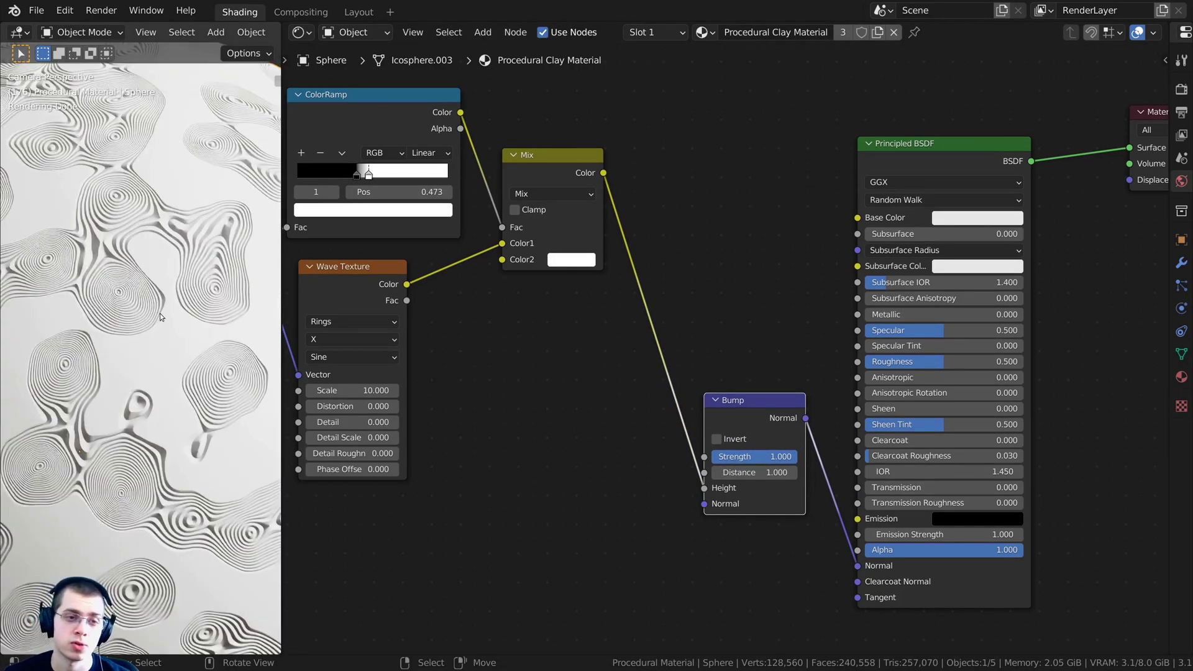
# Step: Set the Bump node's Strength to 0.05
pyautogui.click(763, 457)
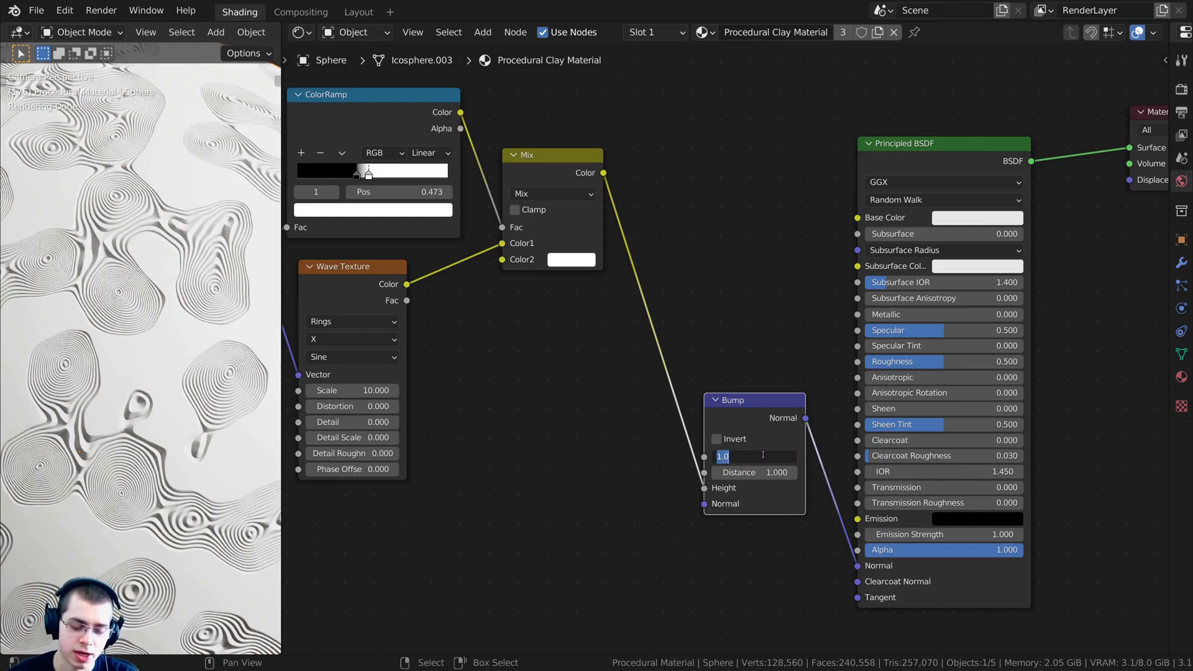
pyautogui.write('.05')
pyautogui.press('Return')
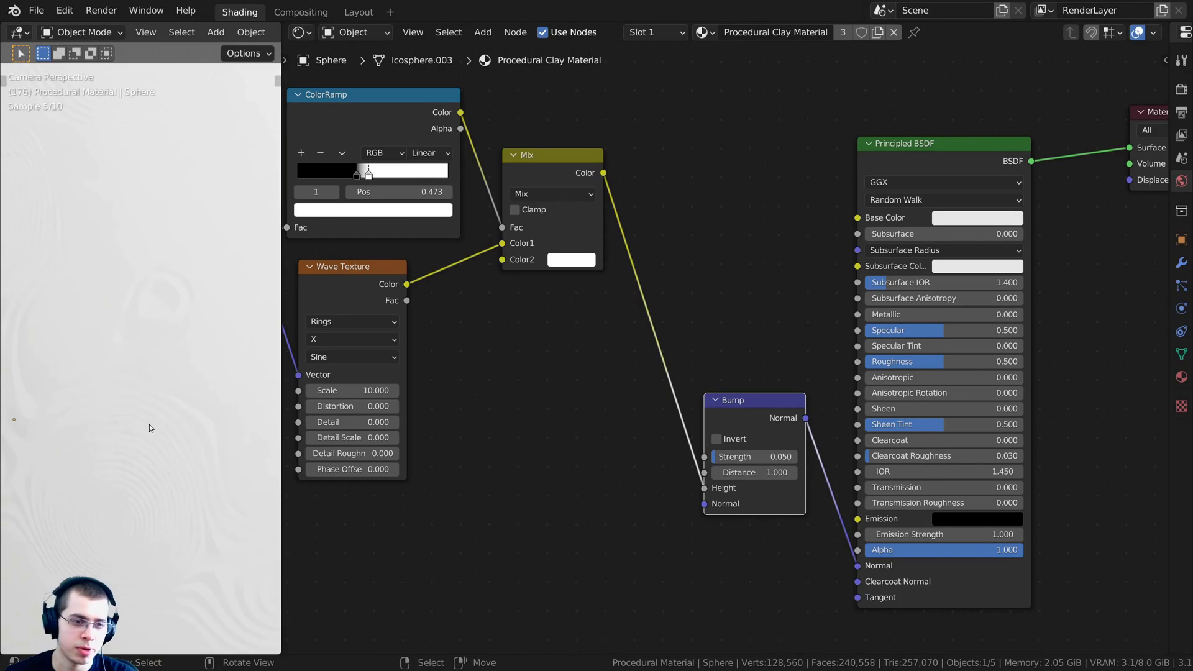
# Step: Darken the Principled BSDF's Base Color to dark grey (hex 383838) and view the whole sphere
pyautogui.scroll(-2, 664, 594)
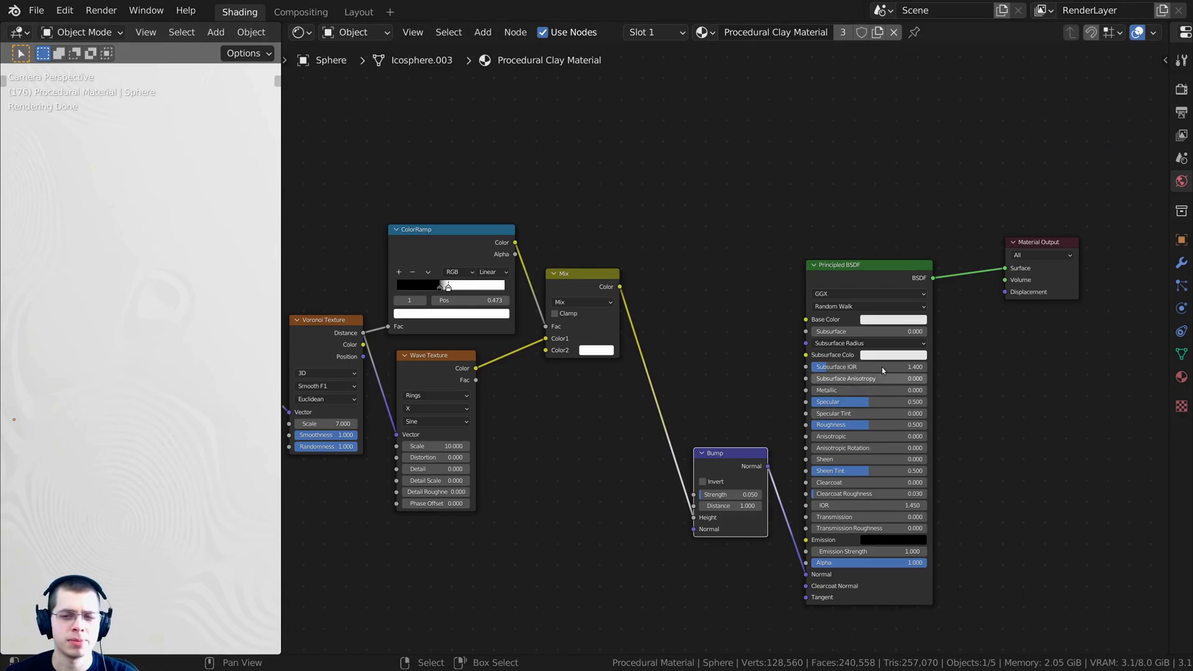
pyautogui.click(885, 321)
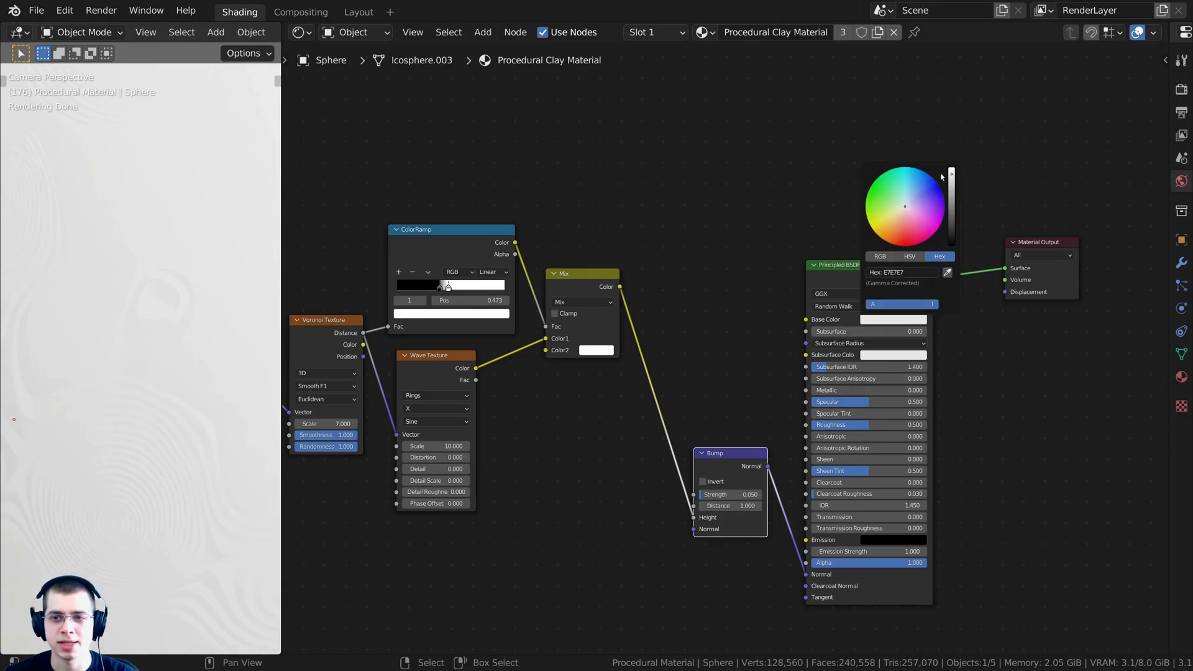
pyautogui.moveTo(950, 182); pyautogui.dragTo(951, 232)
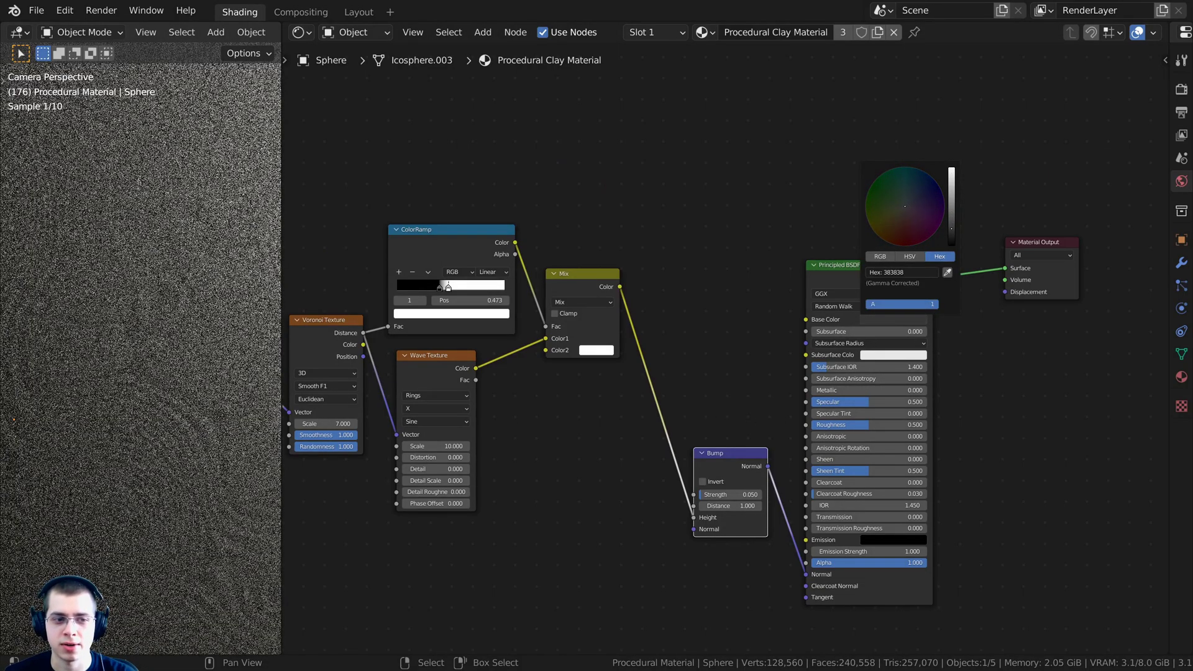
pyautogui.scroll(-5, 122, 244)
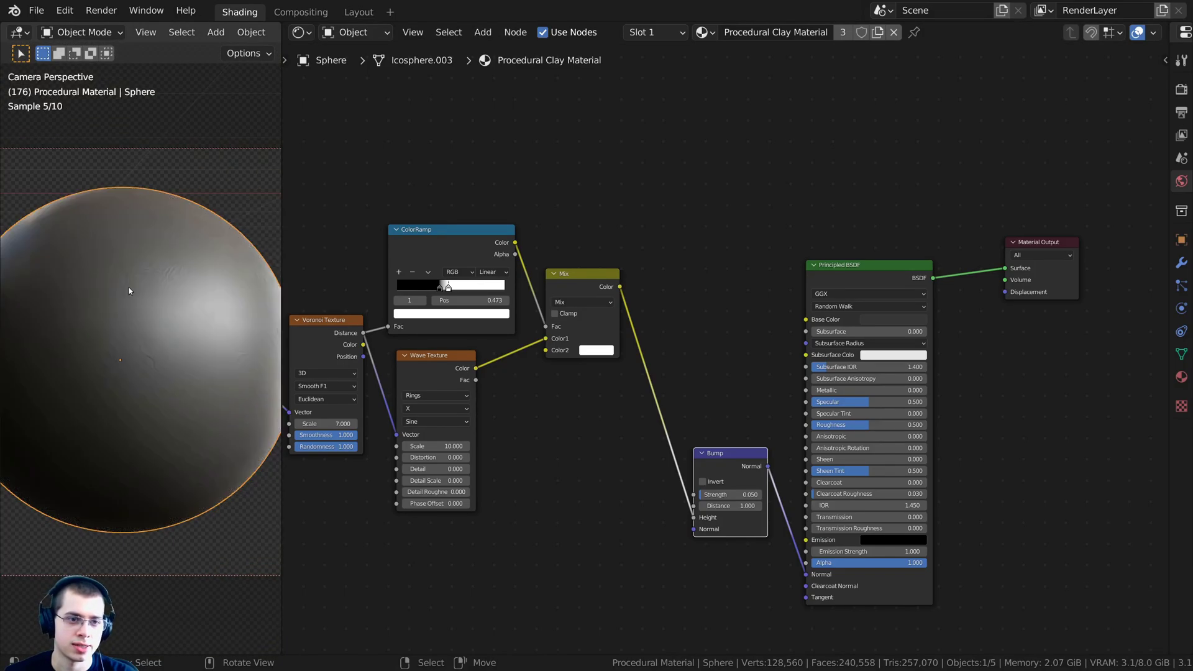
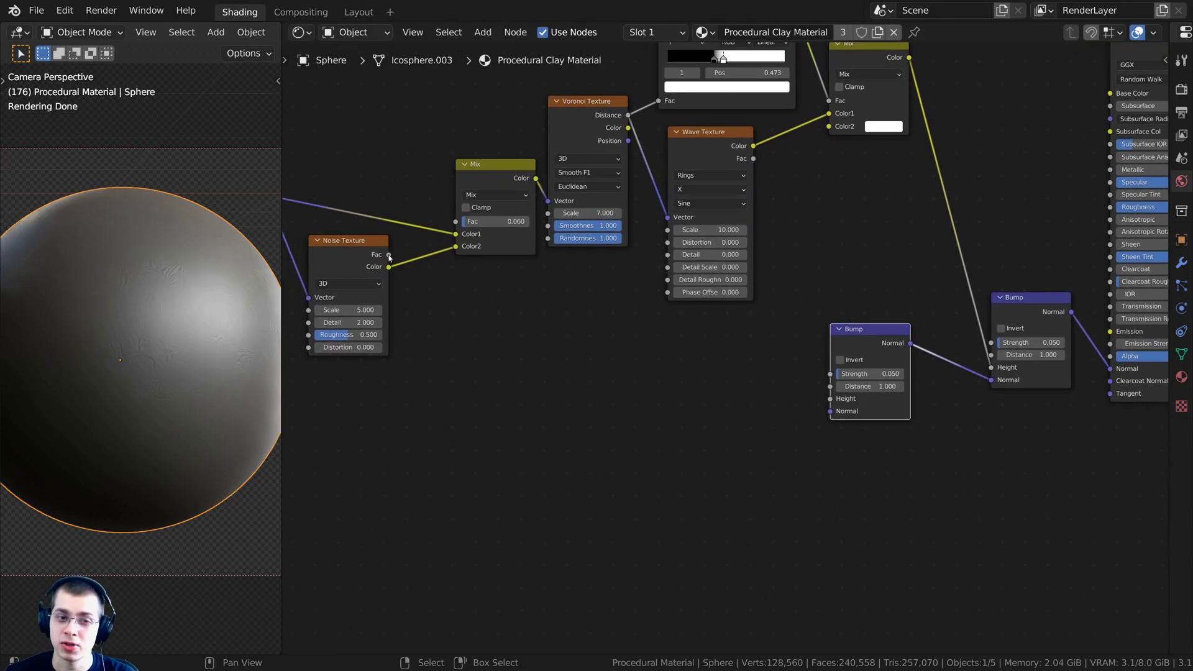
# Step: Connect the Noise Texture's Fac output to the second Bump node's Height input, then tidy that Bump node's position
pyautogui.moveTo(388, 254); pyautogui.dragTo(859, 391)
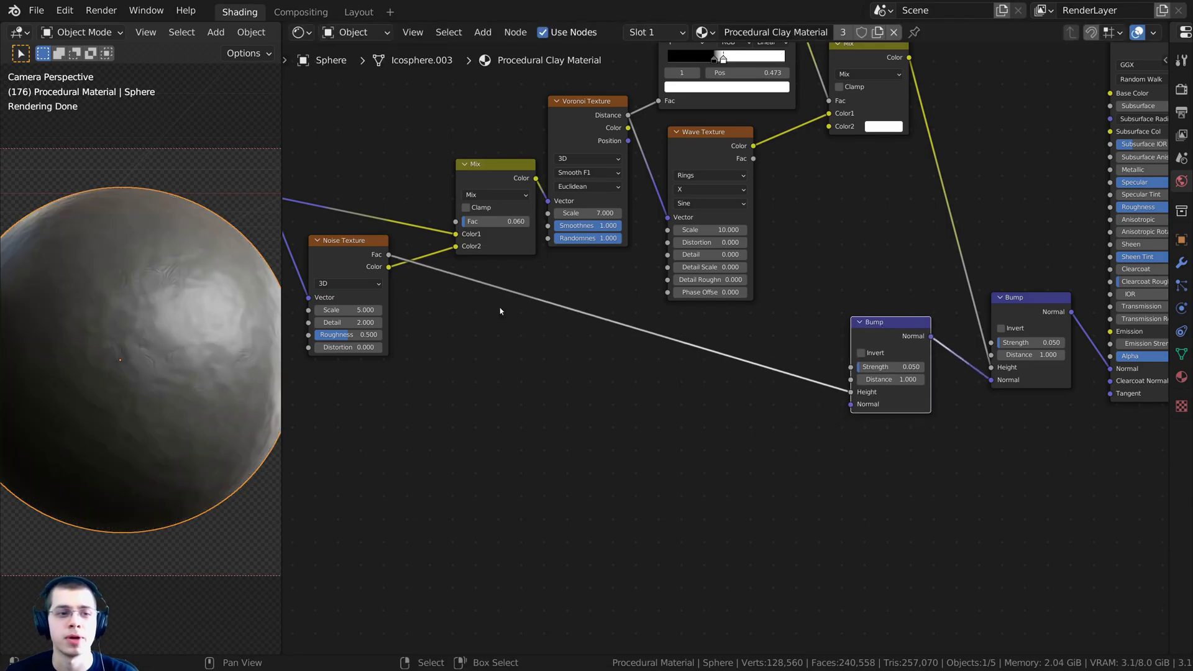
pyautogui.scroll(3, 109, 331)
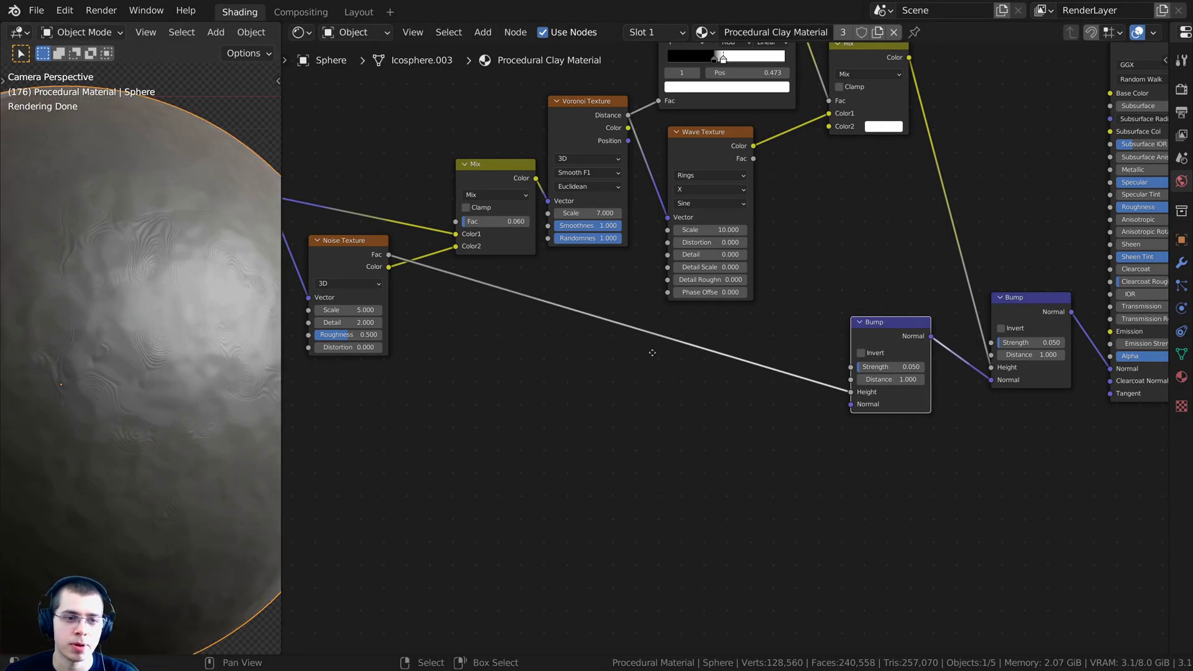
pyautogui.moveTo(935, 346); pyautogui.dragTo(798, 362, button='middle')
pyautogui.scroll(1, 799, 362)
pyautogui.moveTo(761, 343); pyautogui.dragTo(787, 343)
pyautogui.scroll(1, 826, 336)
pyautogui.moveTo(787, 343); pyautogui.dragTo(849, 304, button='middle')
pyautogui.moveTo(836, 299); pyautogui.dragTo(847, 318)
# Step: Duplicate the noise-driven Bump node and connect the copy's Normal output to the original's Normal input
pyautogui.hotkey('shift', 'd')
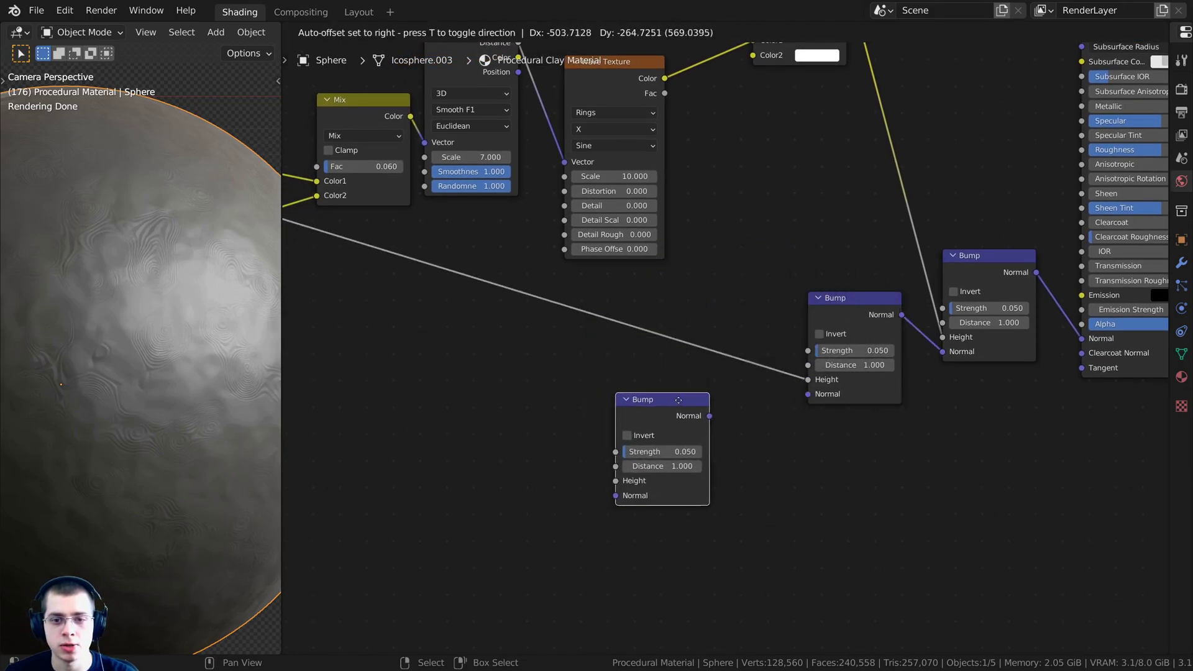
pyautogui.click(711, 390)
pyautogui.scroll(1, 745, 396)
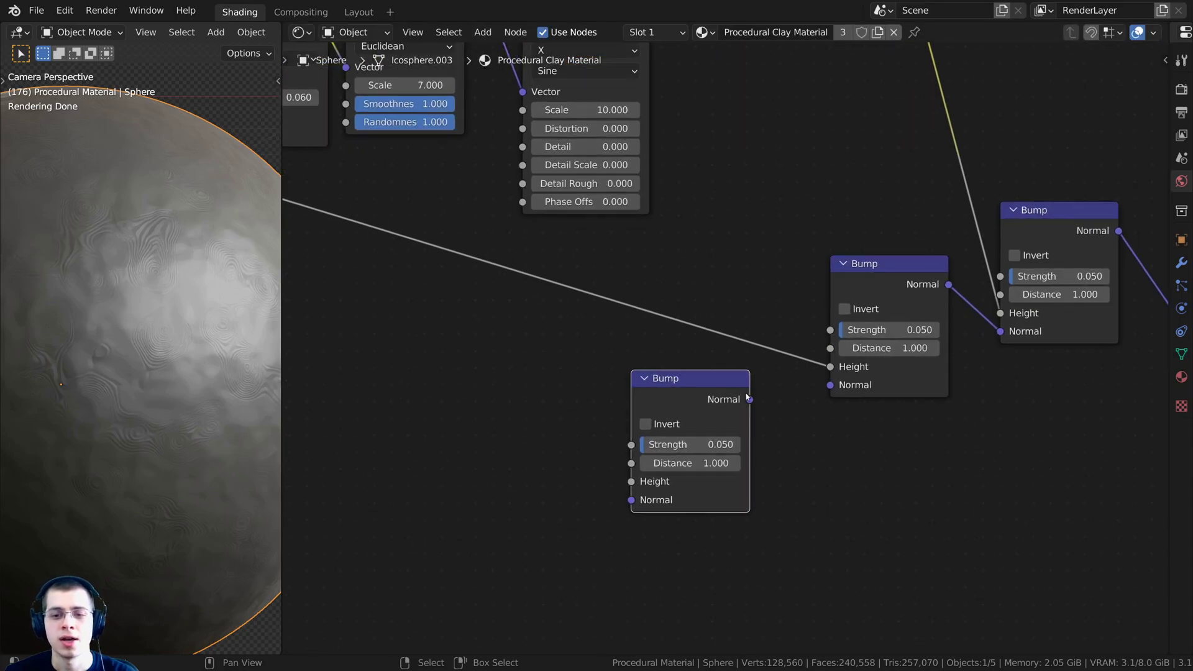
pyautogui.moveTo(749, 400); pyautogui.dragTo(830, 385)
pyautogui.scroll(-1, 830, 386)
# Step: Connect the Voronoi Texture's Distance output to the Height input of the duplicated Bump node
pyautogui.moveTo(710, 437); pyautogui.dragTo(588, 377)
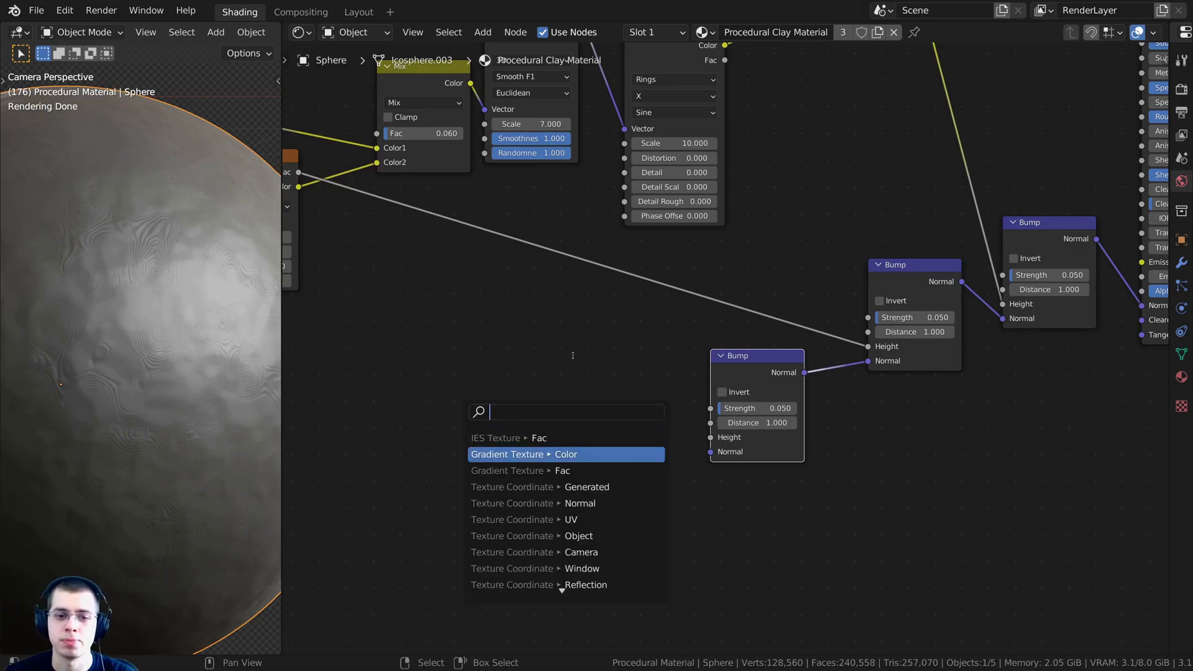
pyautogui.scroll(-2, 574, 91)
pyautogui.moveTo(574, 90); pyautogui.dragTo(583, 134, button='middle')
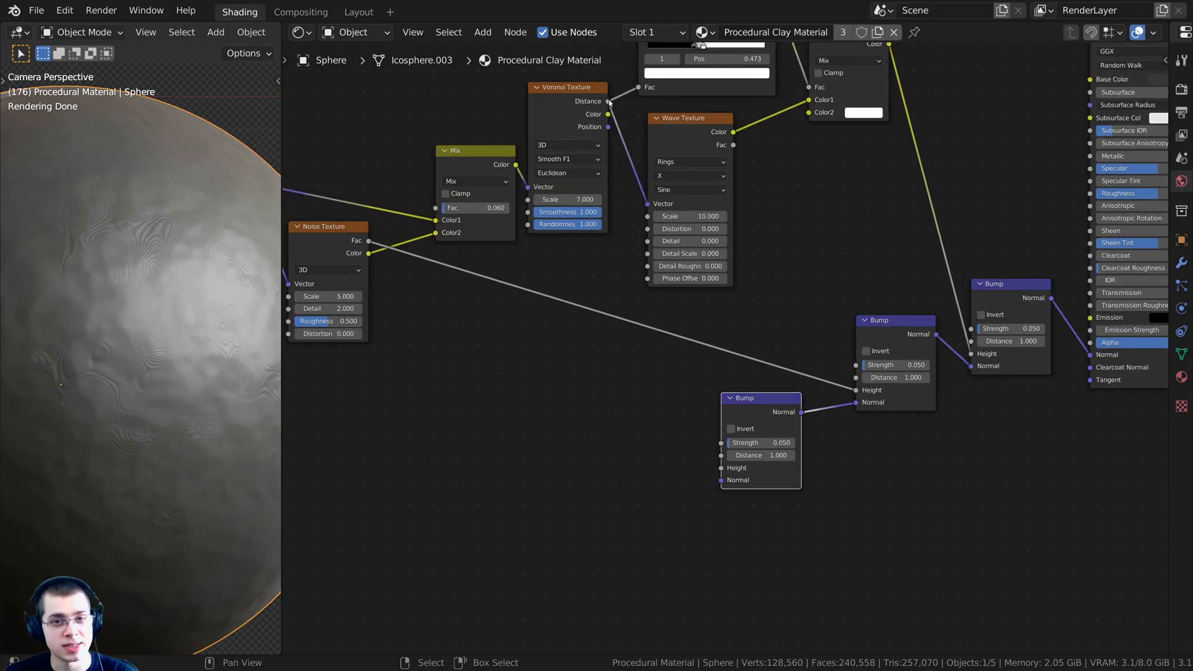
pyautogui.moveTo(608, 101); pyautogui.dragTo(752, 465)
pyautogui.scroll(2, 710, 347)
pyautogui.scroll(1, 705, 335)
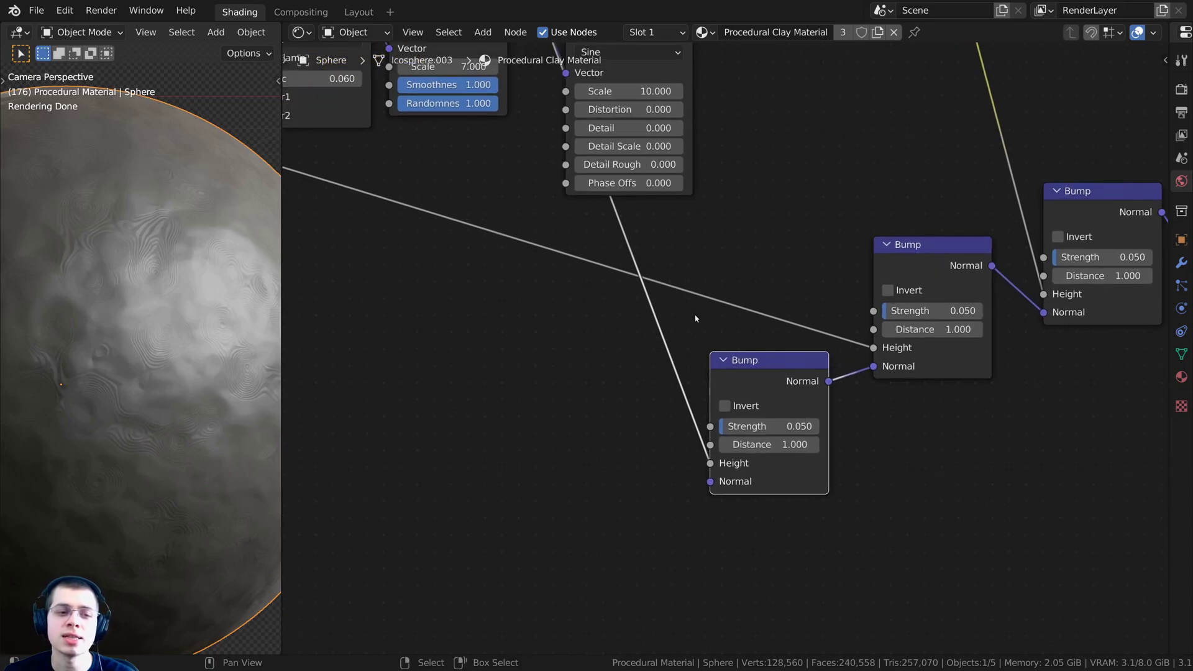
# Step: Set the Voronoi-driven Bump node's Strength to 0.07 and inspect the relief on the sphere
pyautogui.click(731, 425)
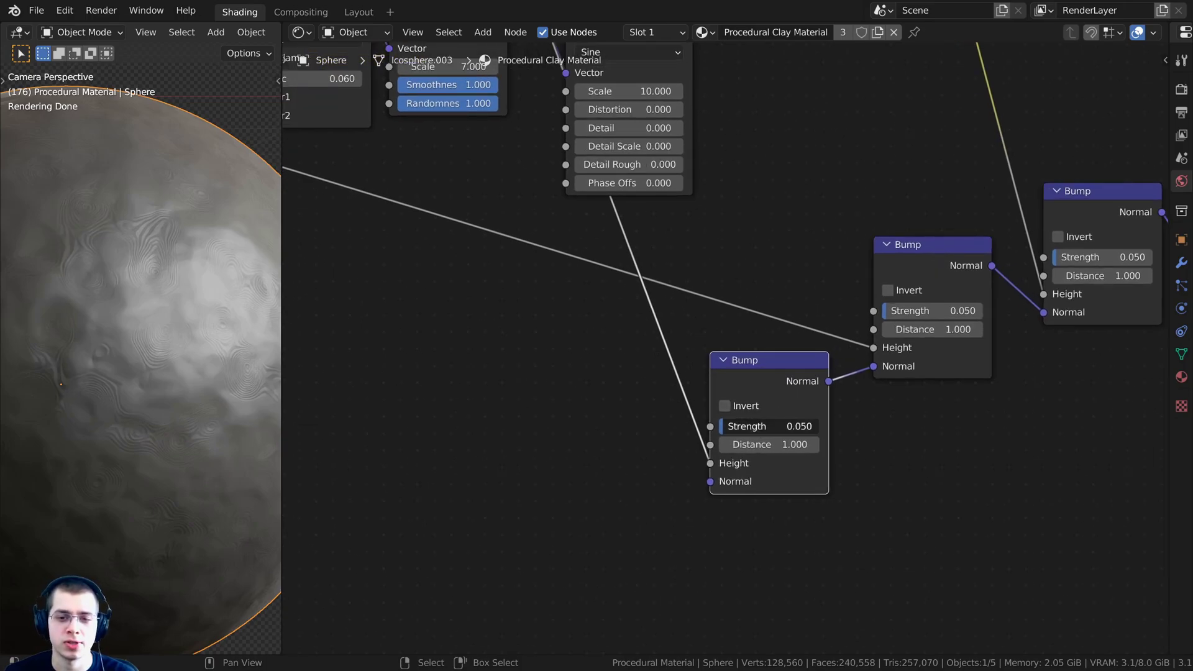
pyautogui.click(767, 427)
pyautogui.write('7')
pyautogui.press('Return')
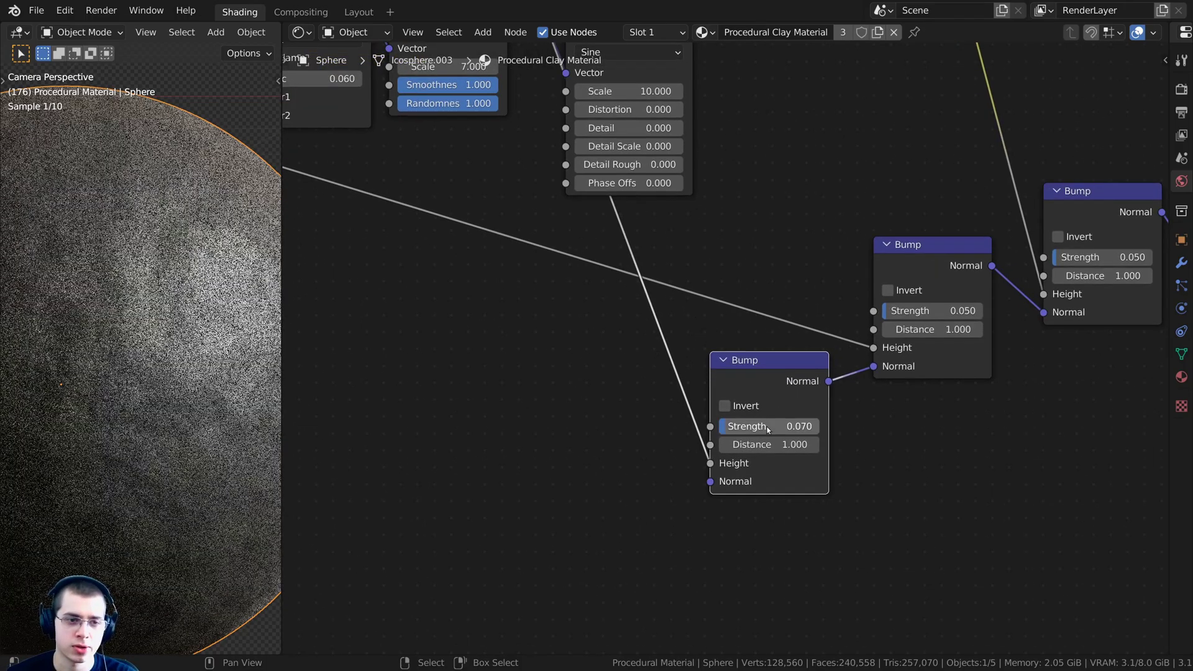
pyautogui.scroll(-1, 150, 352)
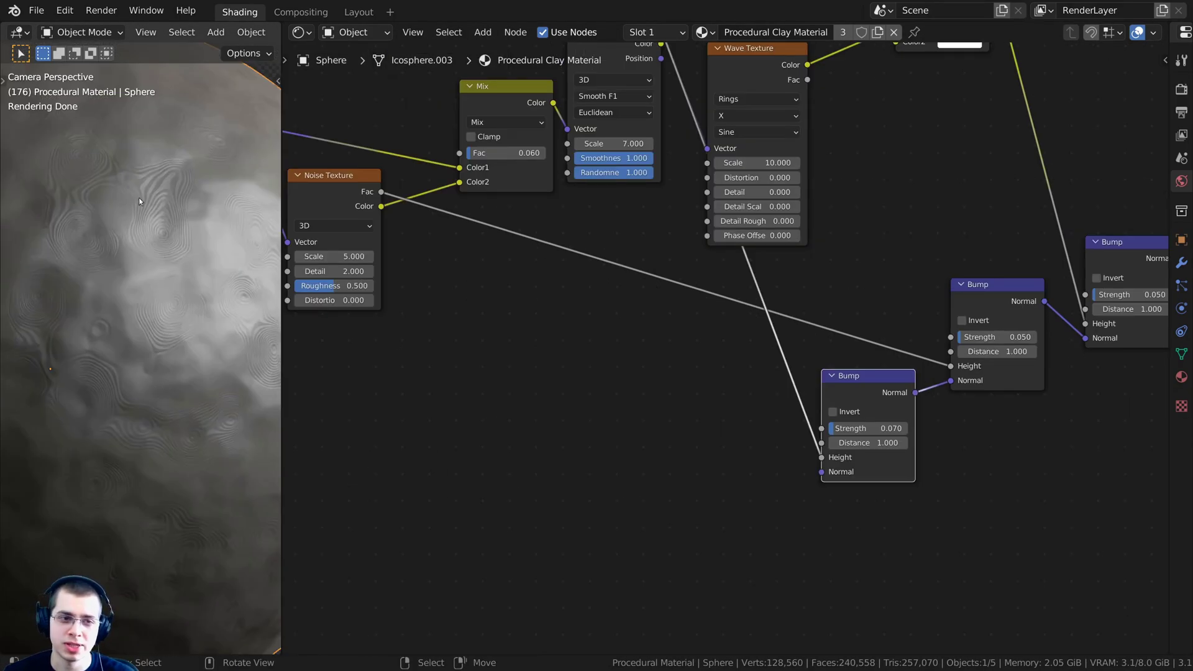
pyautogui.scroll(2, 159, 282)
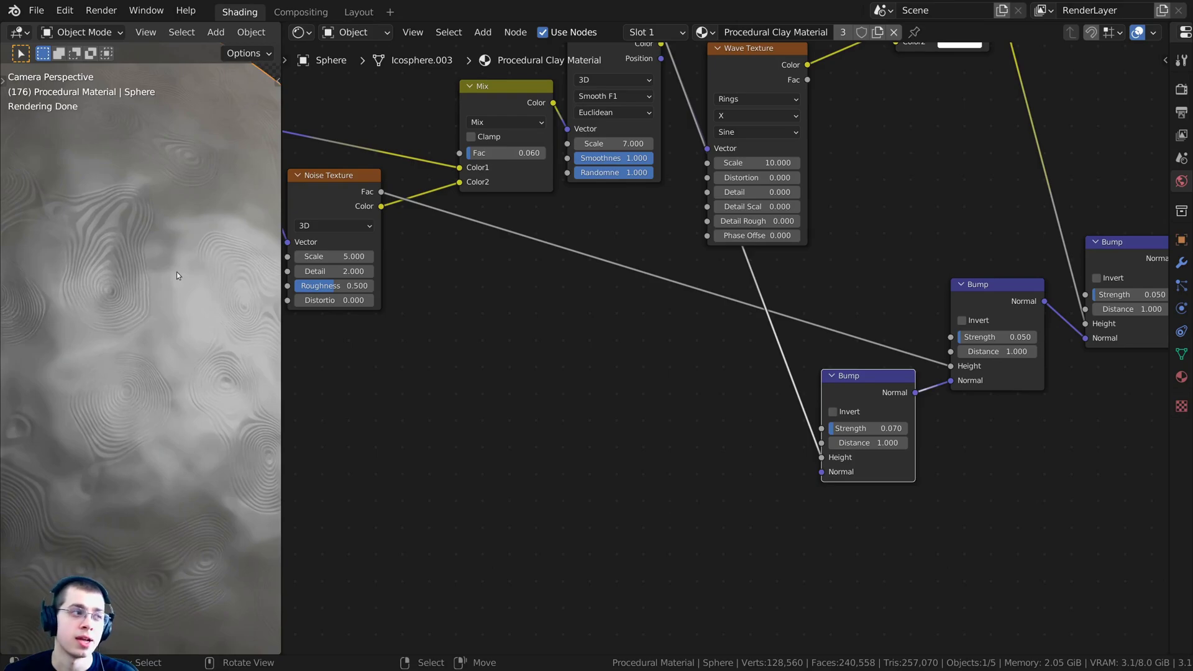
pyautogui.scroll(-4, 414, 300)
# Step: Set the Noise Texture's Detail to 6 and check the sphere's surface
pyautogui.moveTo(414, 301); pyautogui.dragTo(633, 448, button='middle')
pyautogui.scroll(5, 633, 448)
pyautogui.scroll(4, 634, 448)
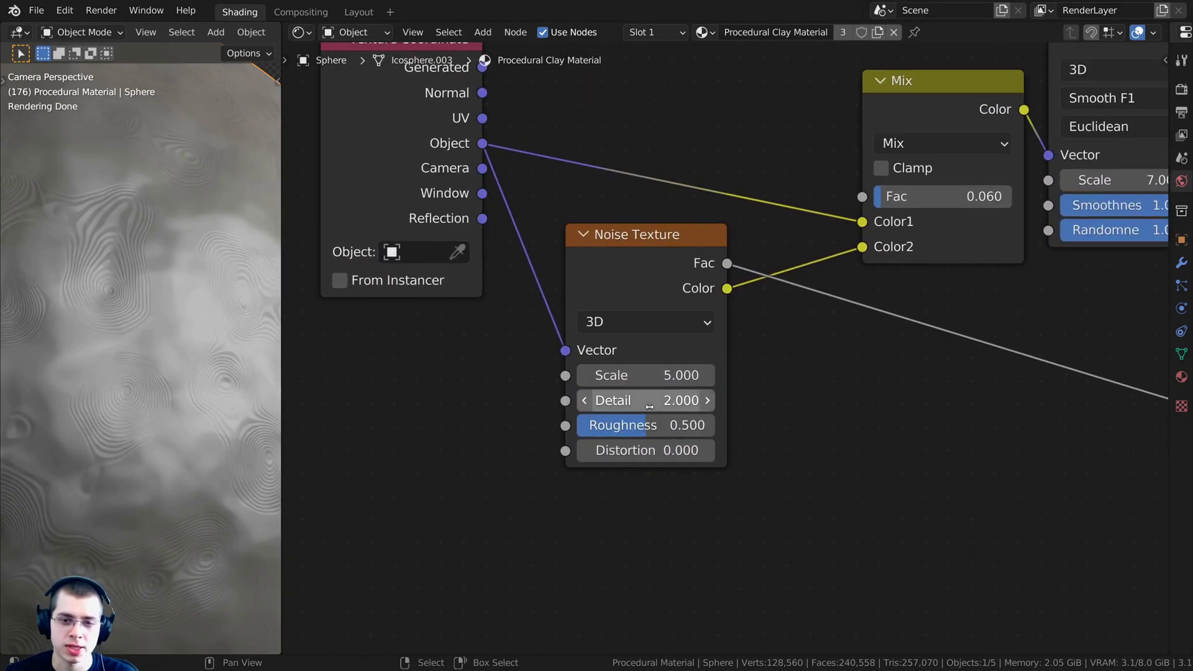
pyautogui.click(622, 407)
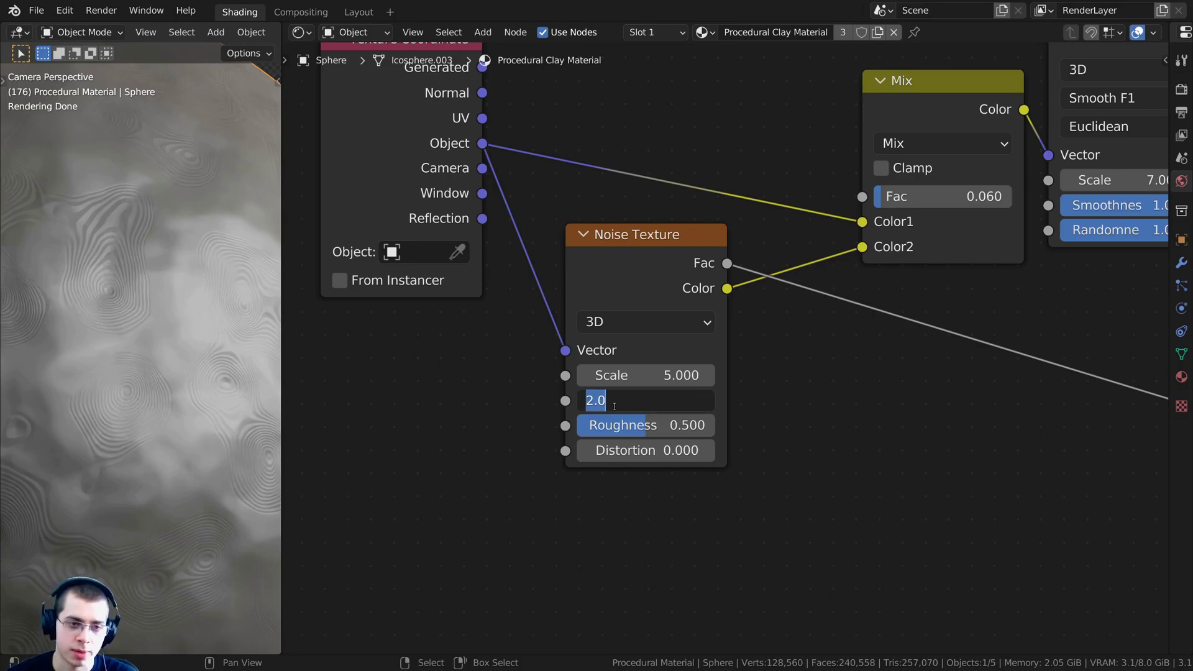
pyautogui.write('6')
pyautogui.press('Return')
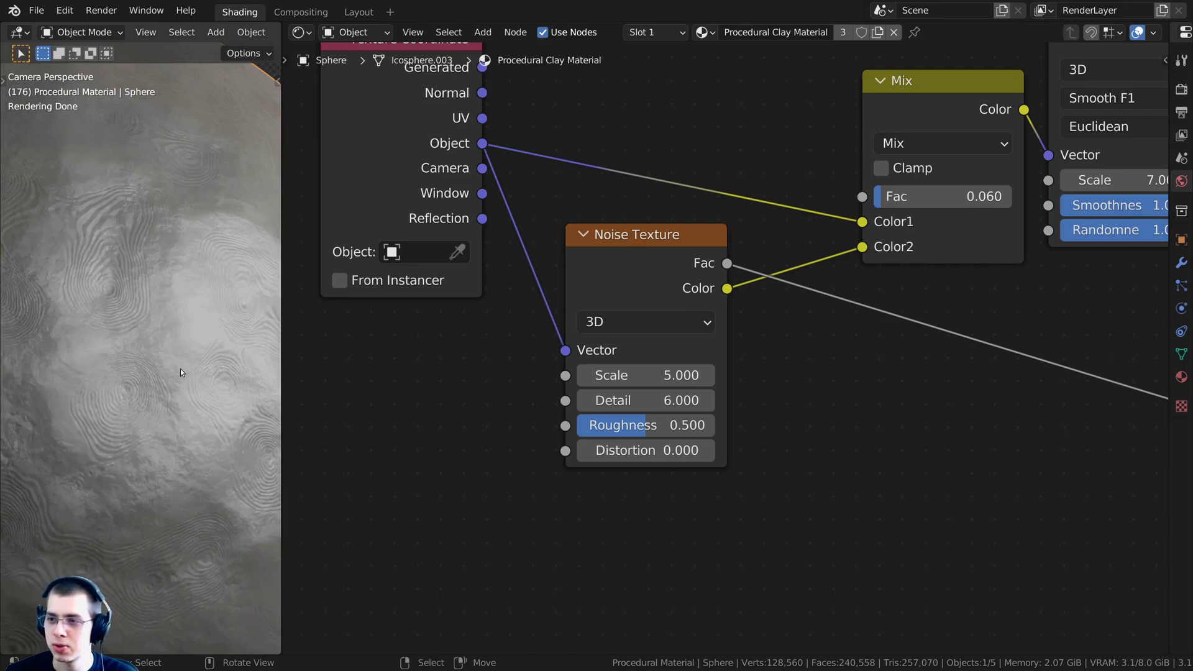
pyautogui.scroll(-4, 181, 372)
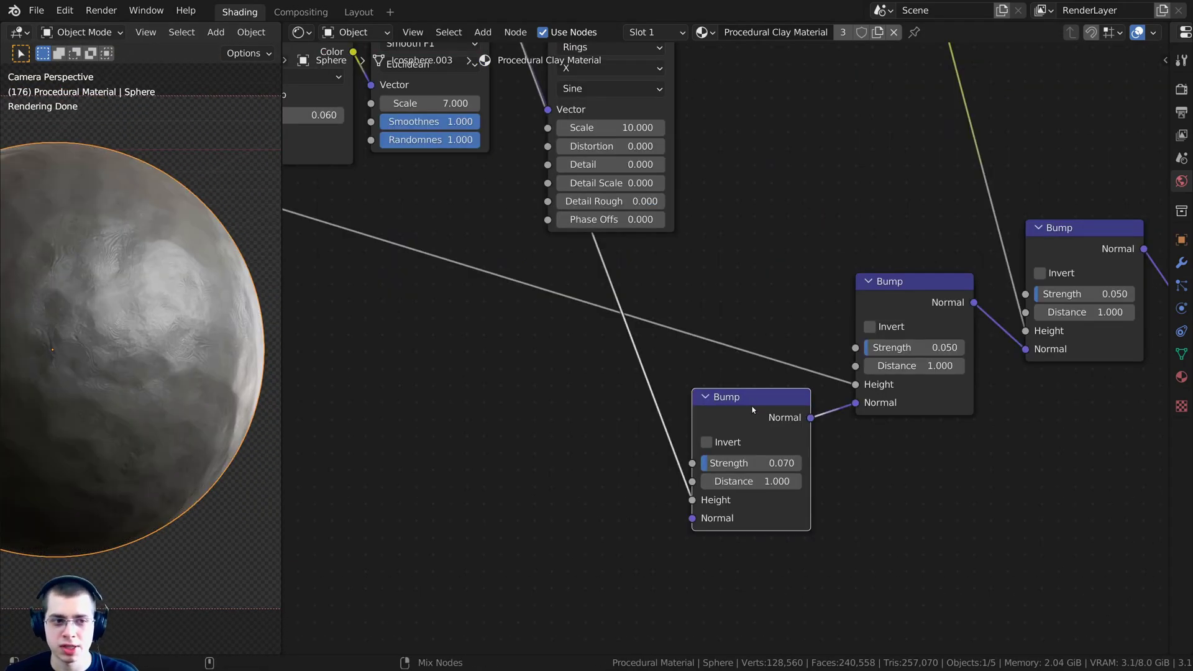
# Step: Preview the Normal output of each of the three chained Bump nodes in turn on the sphere
pyautogui.keyDown('ctrl'); pyautogui.keyDown('shift'); pyautogui.click(753, 409); pyautogui.keyUp('shift'); pyautogui.keyUp('ctrl')
pyautogui.scroll(4, 125, 267)
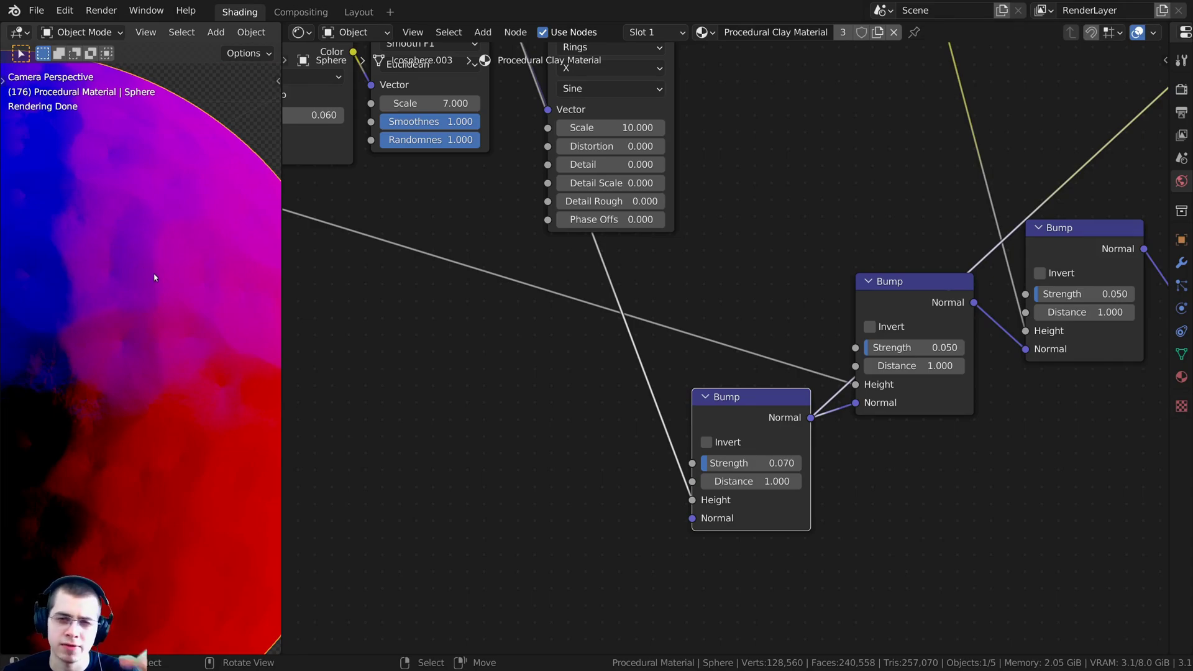
pyautogui.moveTo(903, 302); pyautogui.dragTo(757, 351, button='middle')
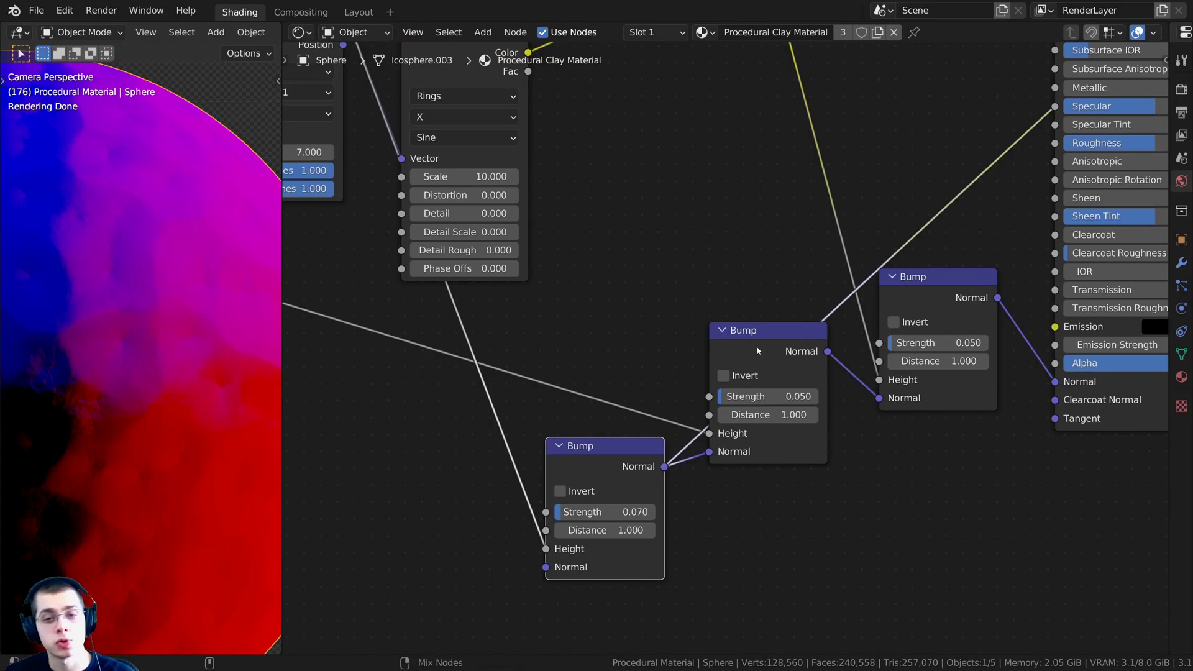
pyautogui.keyDown('ctrl'); pyautogui.keyDown('shift'); pyautogui.click(767, 341); pyautogui.keyUp('shift'); pyautogui.keyUp('ctrl')
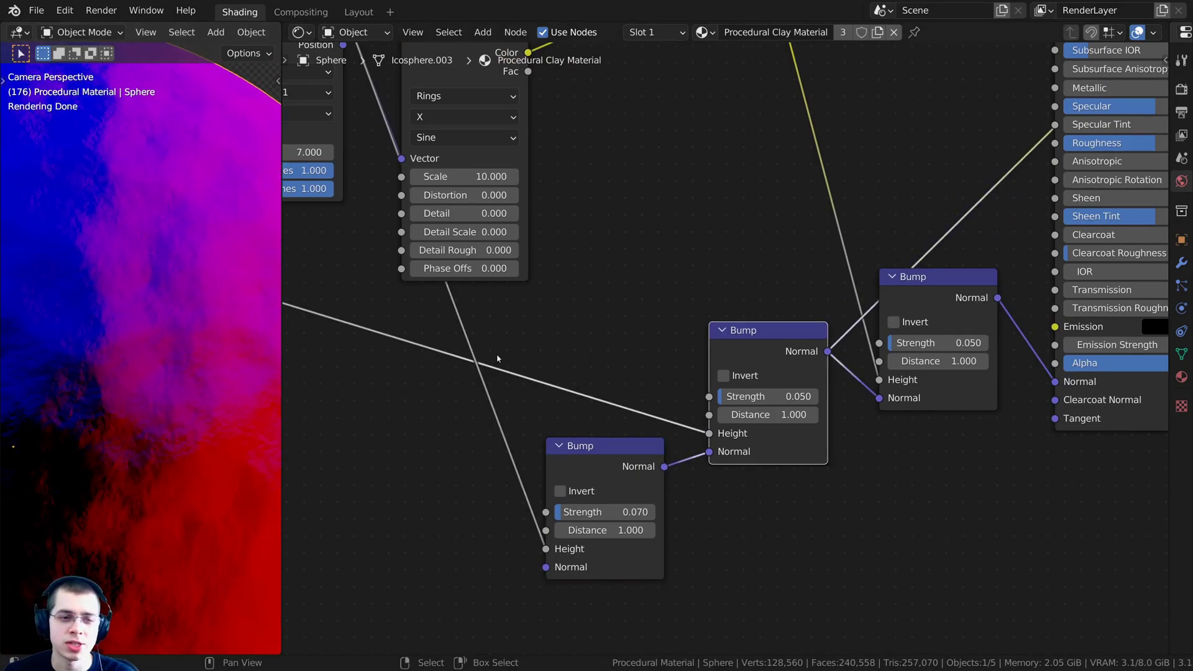
pyautogui.scroll(-2, 785, 340)
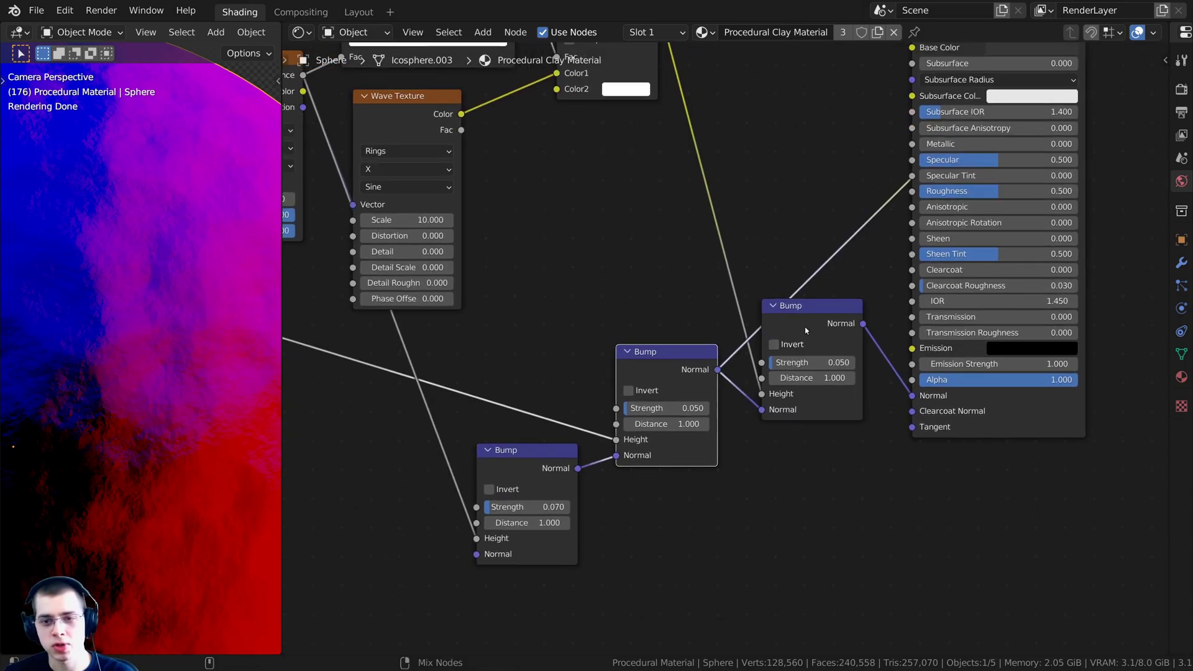
pyautogui.click(815, 325)
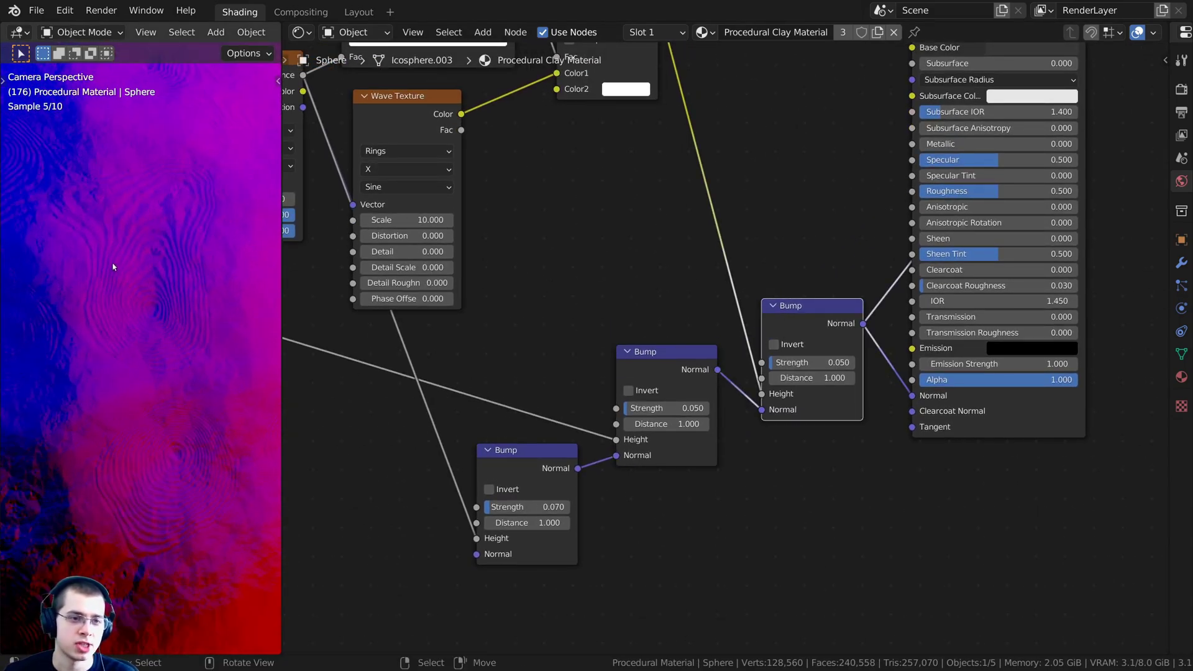
pyautogui.scroll(-3, 163, 434)
pyautogui.keyDown('shift'); pyautogui.moveTo(163, 434); pyautogui.dragTo(141, 319, button='middle'); pyautogui.keyUp('shift')
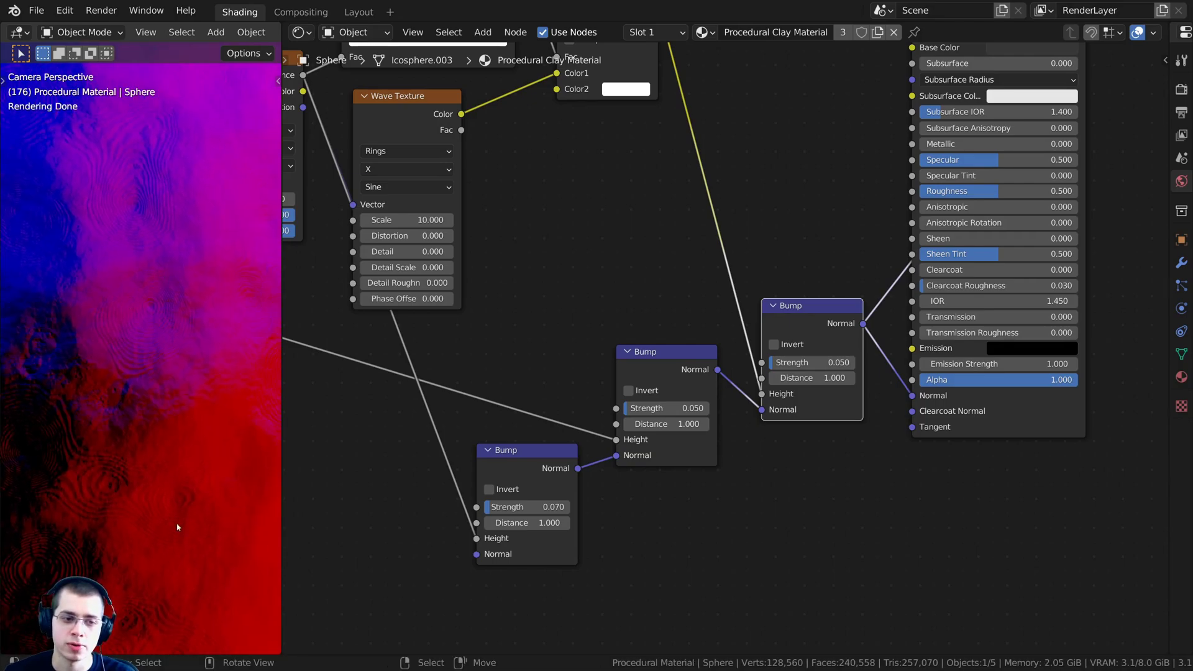
pyautogui.scroll(-5, 109, 280)
pyautogui.keyDown('shift'); pyautogui.moveTo(109, 280); pyautogui.dragTo(109, 322, button='middle'); pyautogui.keyUp('shift')
pyautogui.scroll(-3, 530, 381)
pyautogui.moveTo(530, 381); pyautogui.dragTo(706, 455, button='middle')
pyautogui.scroll(1, 706, 455)
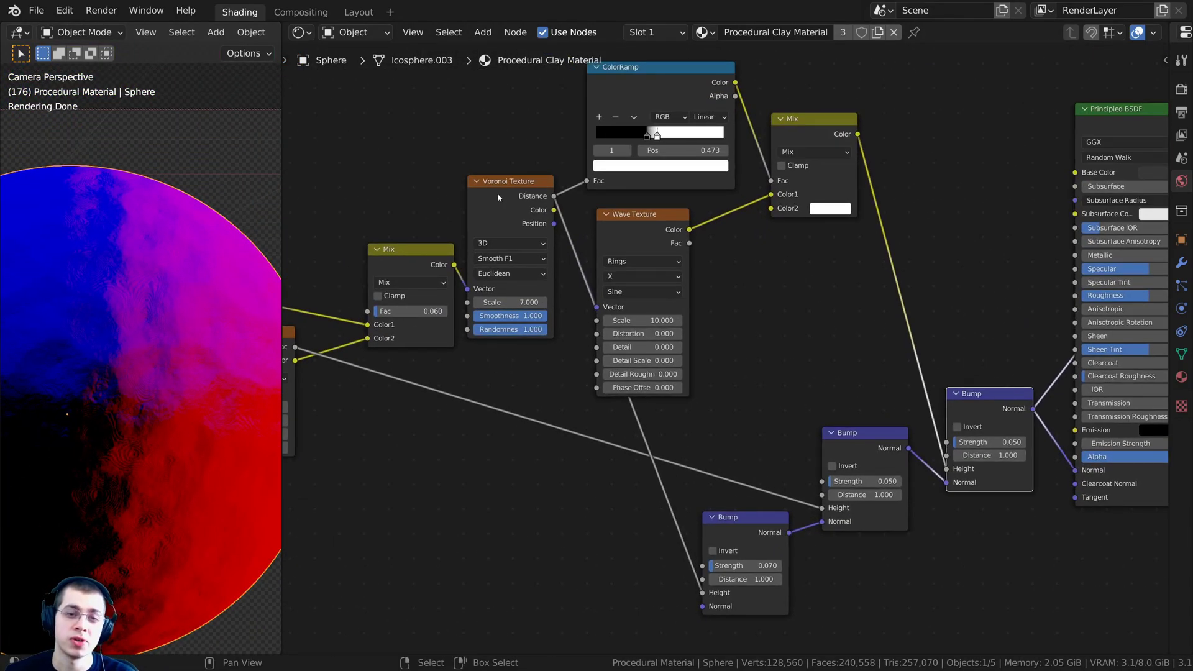
# Step: Move the Wave Texture node a little further from the Voronoi Texture and examine the ring pattern in the preview
pyautogui.click(487, 199)
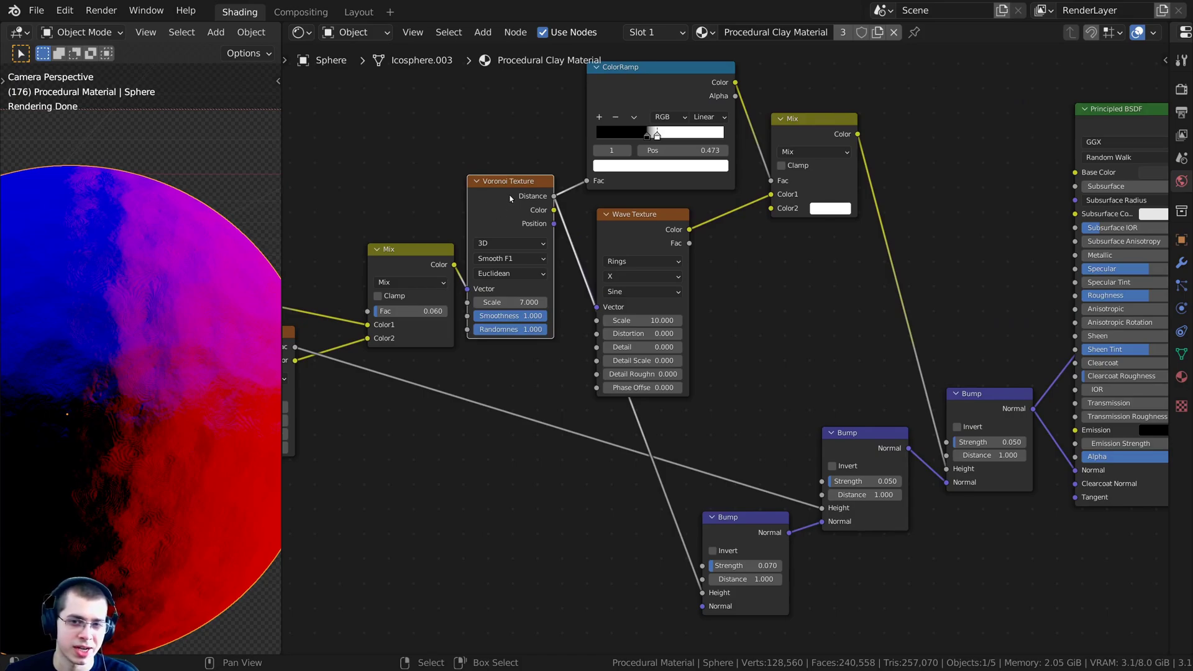
pyautogui.moveTo(618, 231); pyautogui.dragTo(656, 220)
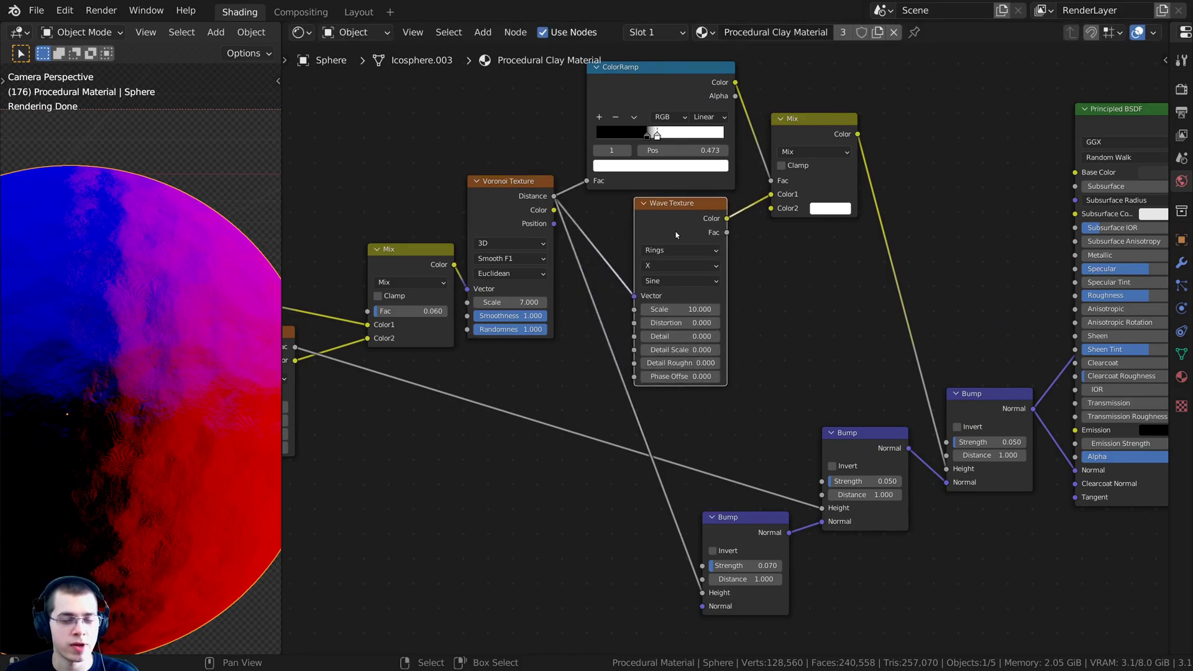
pyautogui.scroll(2, 207, 281)
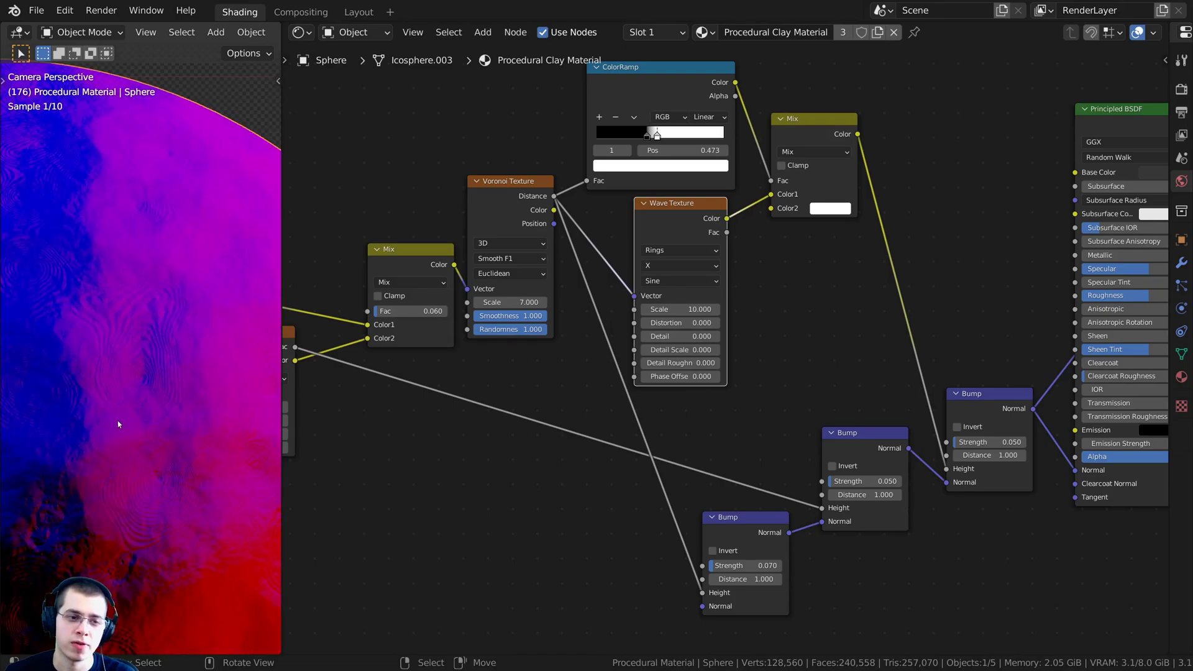
pyautogui.scroll(-1, 133, 309)
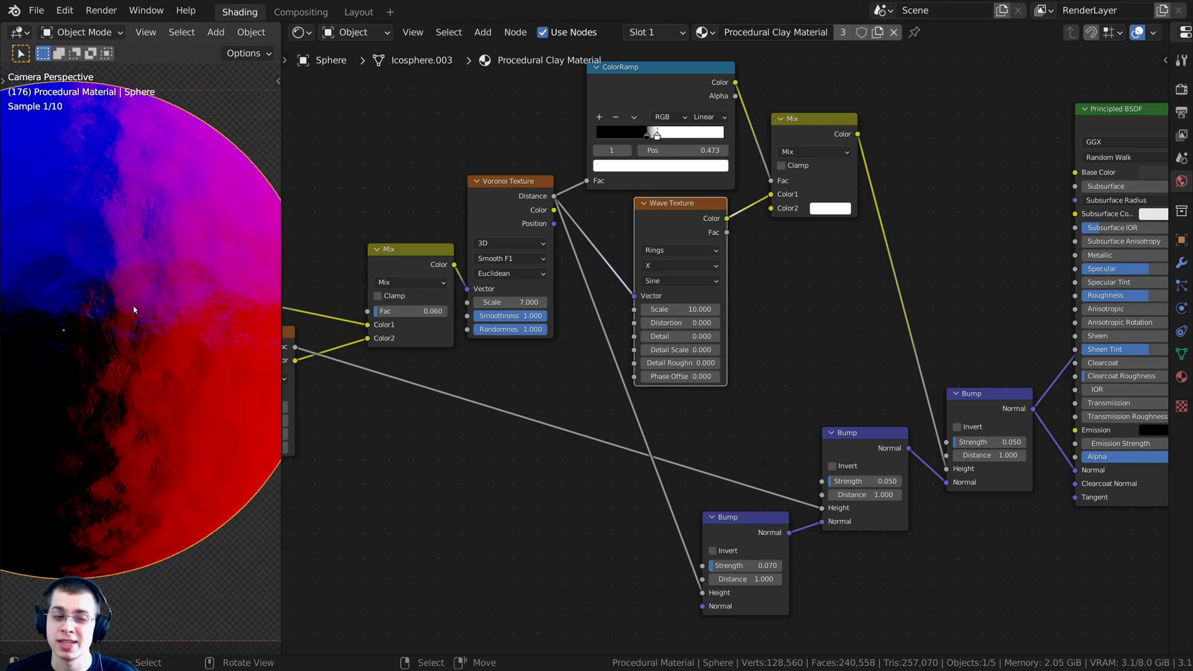
pyautogui.scroll(-2, 951, 405)
# Step: Reconnect the Principled BSDF to the Material Output to restore the full material, and reposition the shader node
pyautogui.moveTo(954, 225); pyautogui.dragTo(739, 341, button='middle')
pyautogui.scroll(2, 738, 341)
pyautogui.keyDown('ctrl'); pyautogui.keyDown('shift'); pyautogui.click(830, 294); pyautogui.keyUp('shift'); pyautogui.keyUp('ctrl')
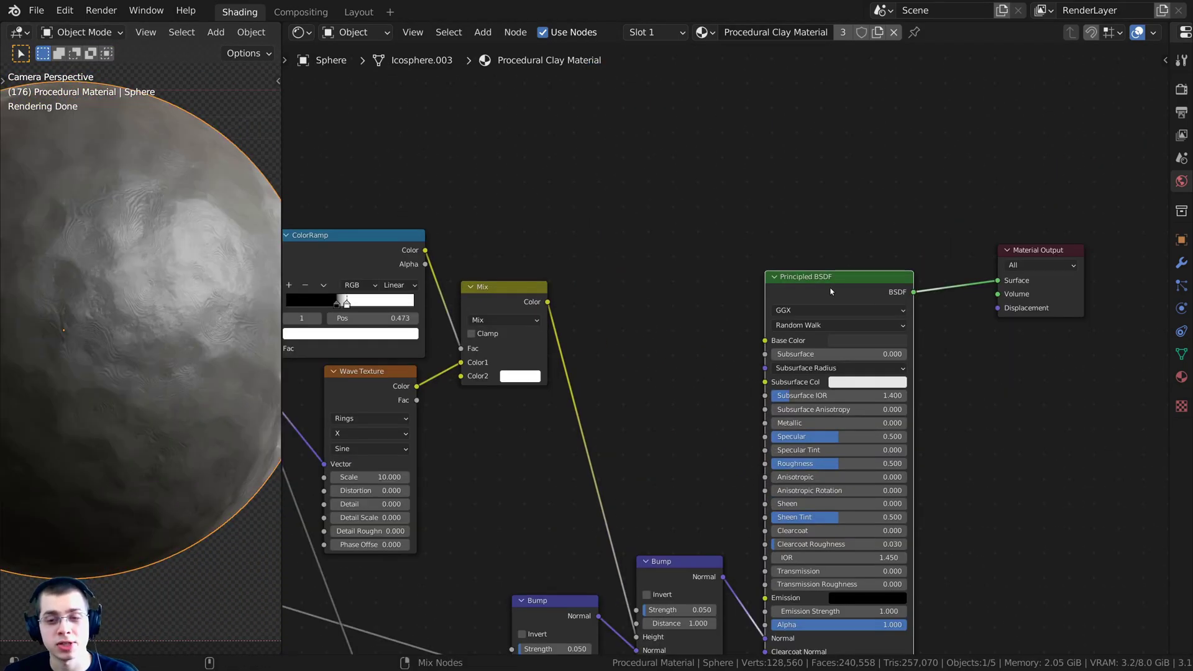
pyautogui.keyDown('ctrl'); pyautogui.keyDown('shift'); pyautogui.click(830, 291); pyautogui.keyUp('shift'); pyautogui.keyUp('ctrl')
pyautogui.moveTo(830, 291); pyautogui.dragTo(852, 269)
pyautogui.scroll(-1, 163, 309)
pyautogui.scroll(-1, 533, 466)
pyautogui.moveTo(532, 466); pyautogui.dragTo(663, 396, button='middle')
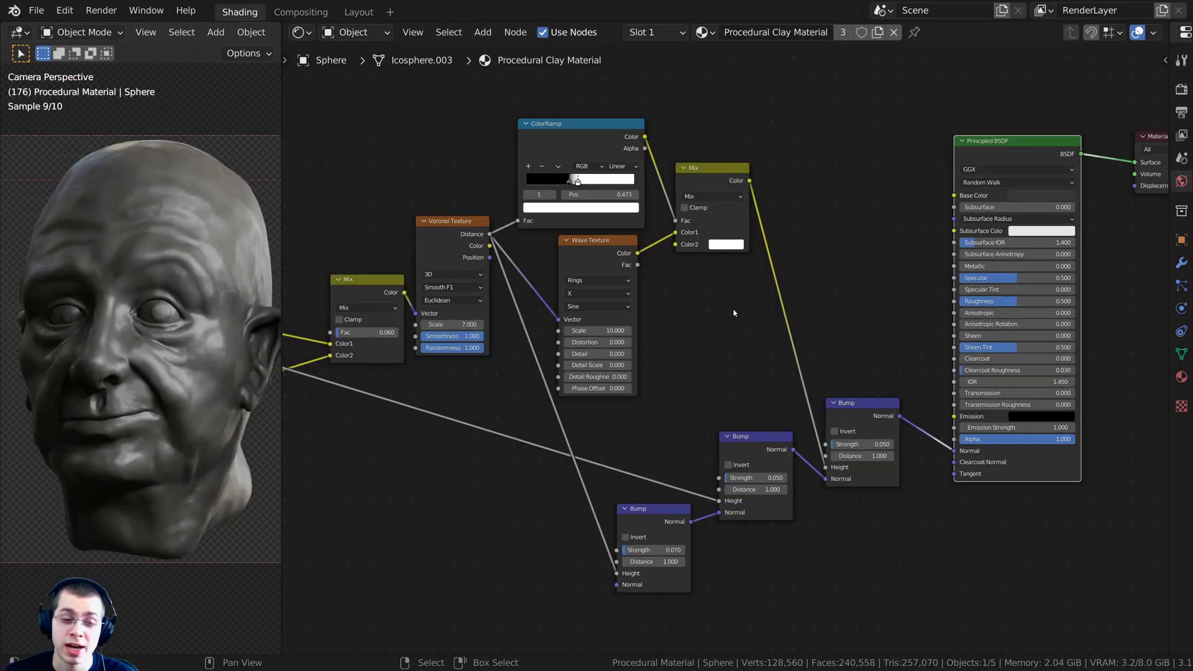
# Step: Connect the Voronoi Texture's Distance output to the Principled BSDF's Roughness input and view the sculpted head
pyautogui.moveTo(713, 301); pyautogui.dragTo(714, 289, button='middle')
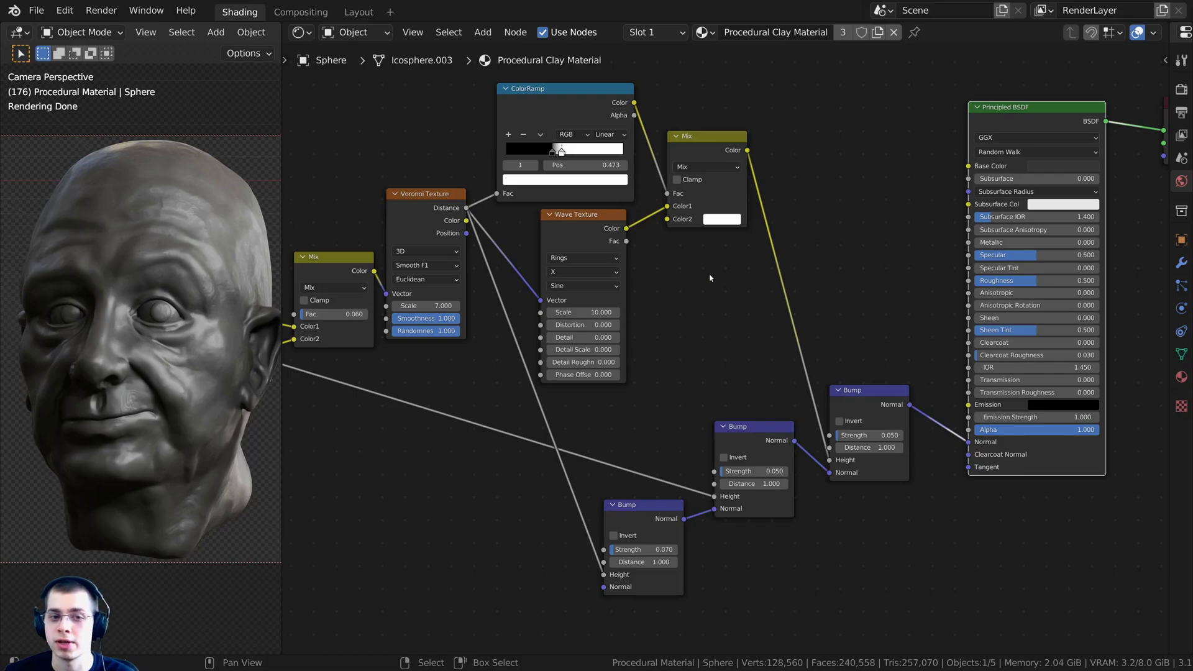
pyautogui.moveTo(710, 278); pyautogui.dragTo(681, 302, button='middle')
pyautogui.scroll(1, 681, 302)
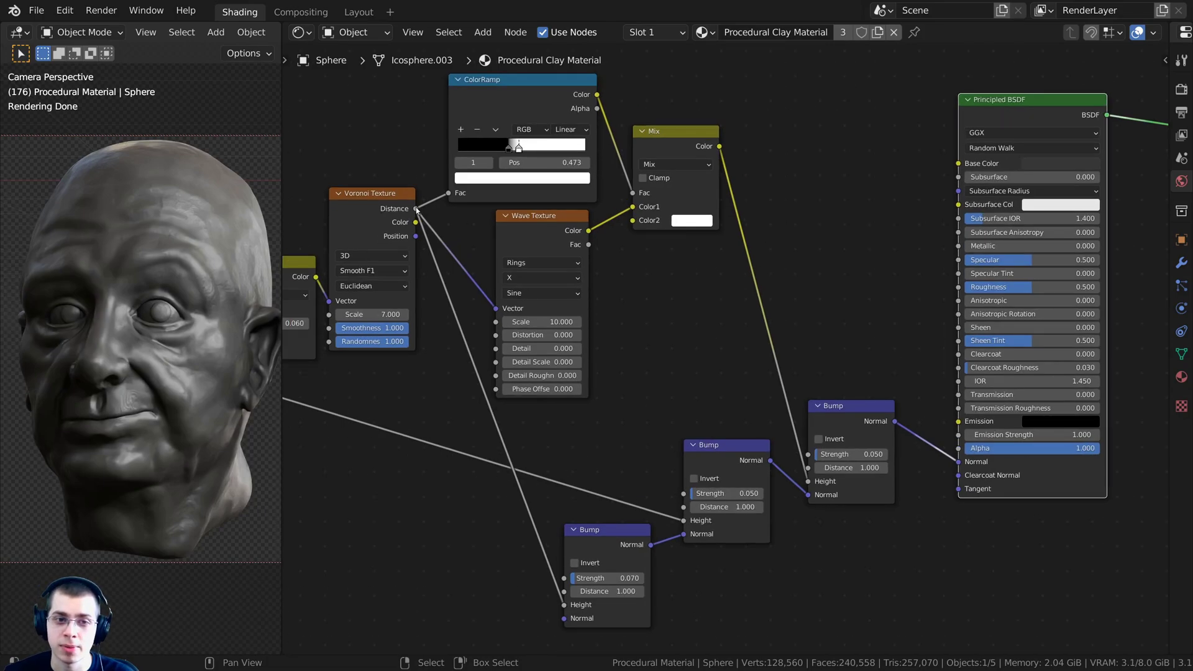
pyautogui.moveTo(417, 210); pyautogui.dragTo(958, 287)
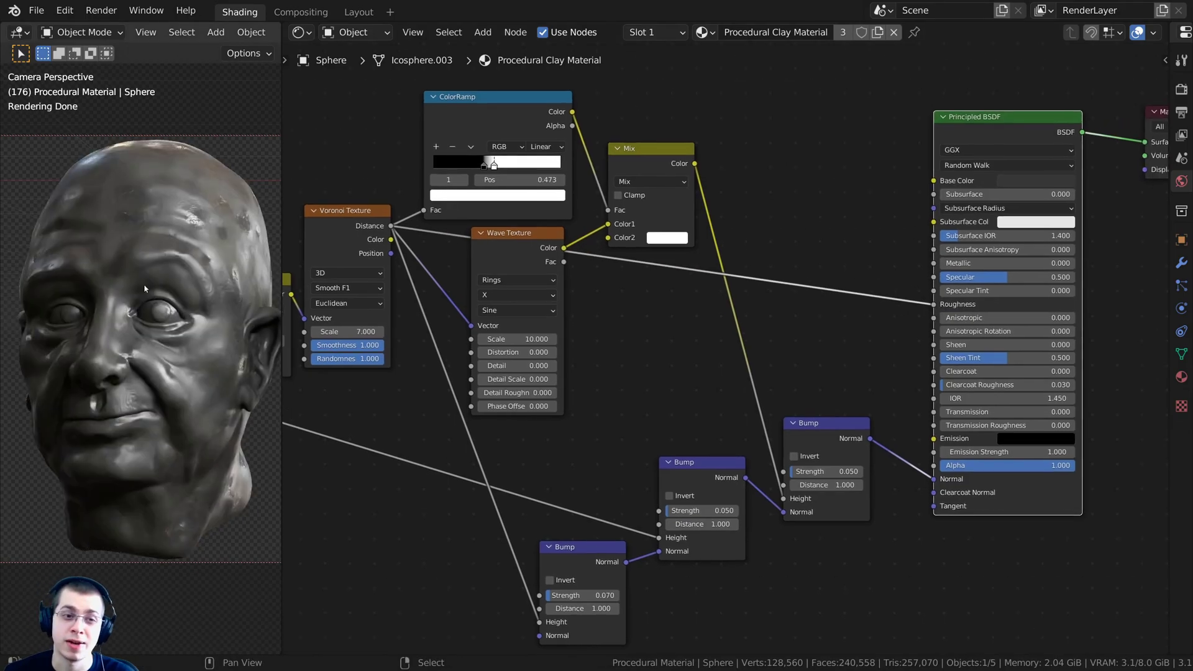
pyautogui.keyDown('shift'); pyautogui.moveTo(144, 289); pyautogui.dragTo(119, 301, button='middle'); pyautogui.keyUp('shift')
# Step: Insert a ColorRamp node on the link between the Voronoi Texture's Distance output and the Principled BSDF's Roughness input
pyautogui.scroll(1, 784, 349)
pyautogui.moveTo(816, 195); pyautogui.dragTo(792, 207, button='middle')
pyautogui.hotkey('shift', 'a')
pyautogui.click(774, 170)
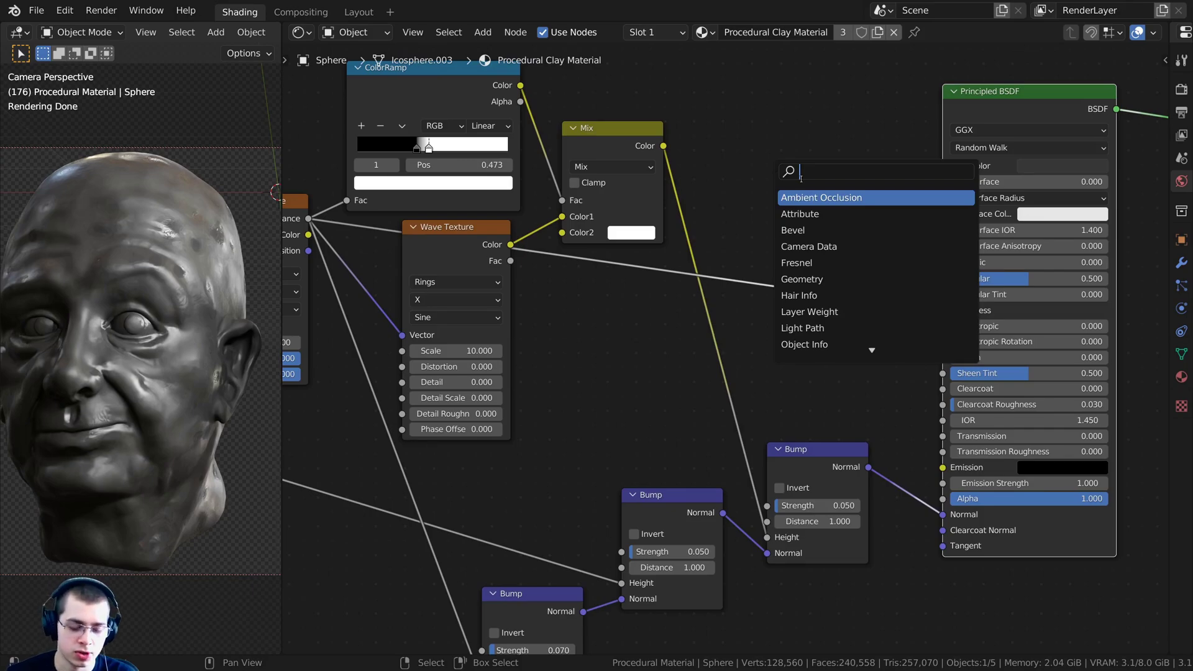
pyautogui.write('col')
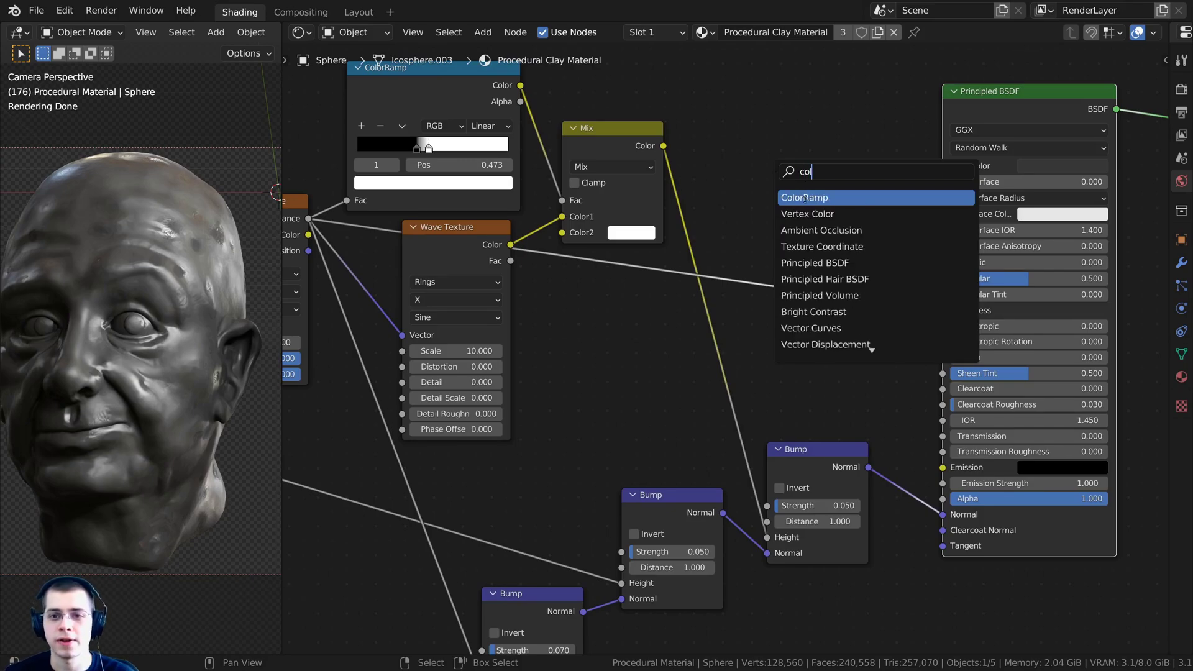
pyautogui.click(805, 197)
pyautogui.click(795, 248)
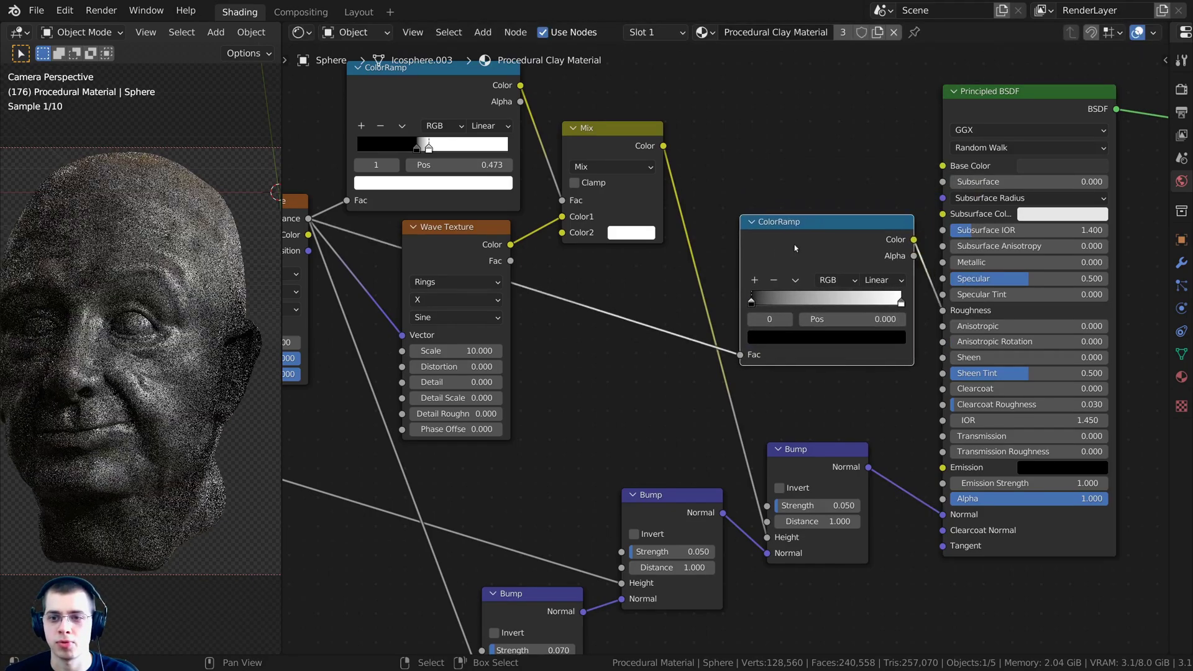
pyautogui.scroll(3, 776, 242)
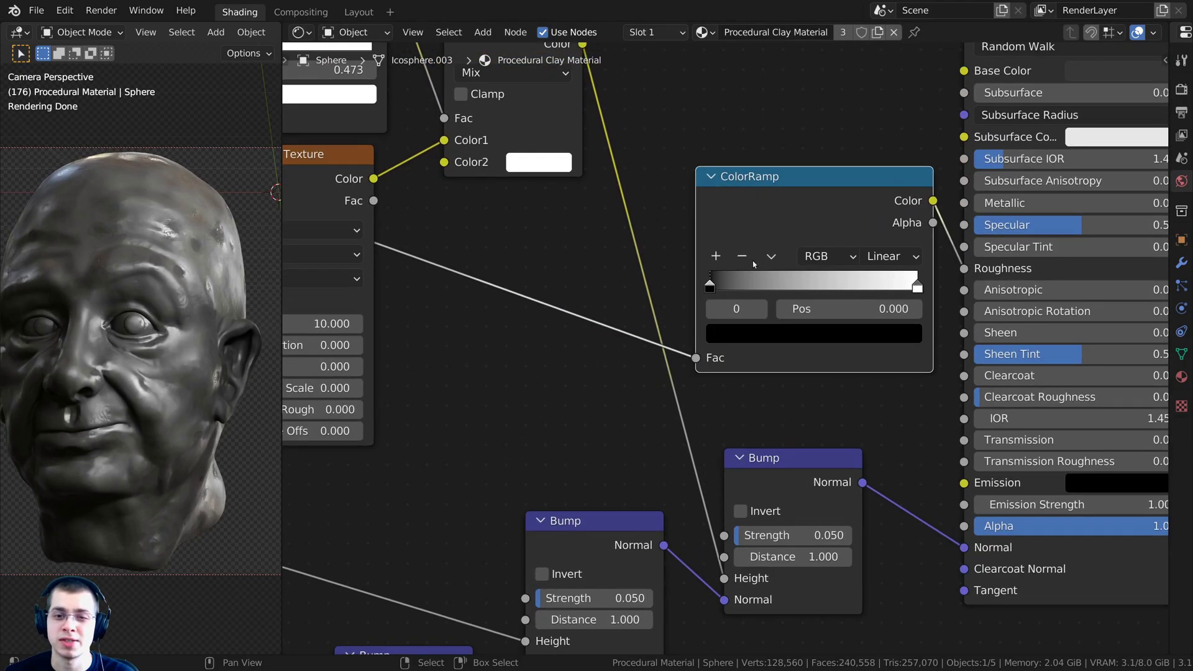
# Step: Reverse the roughness ColorRamp by placing the white stop at 0.000 and the black stop at 1.000, and view the sculpted head
pyautogui.moveTo(753, 264); pyautogui.dragTo(680, 308, button='middle')
pyautogui.moveTo(640, 331); pyautogui.dragTo(737, 330)
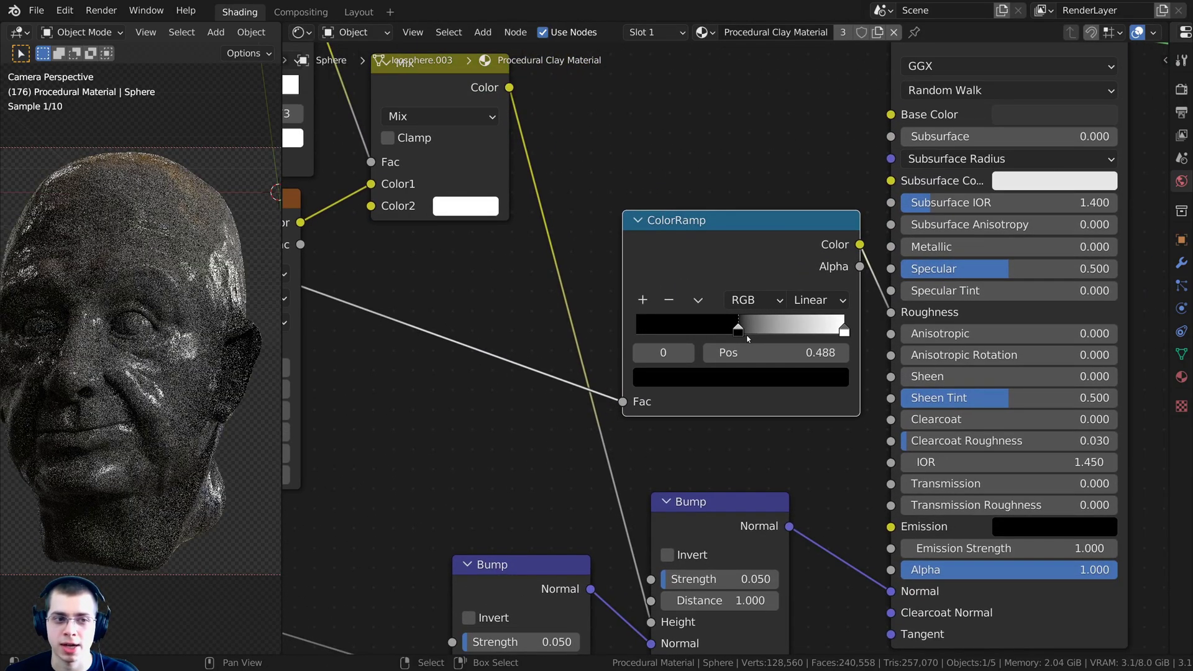
pyautogui.click(844, 330)
pyautogui.moveTo(844, 331); pyautogui.dragTo(543, 337)
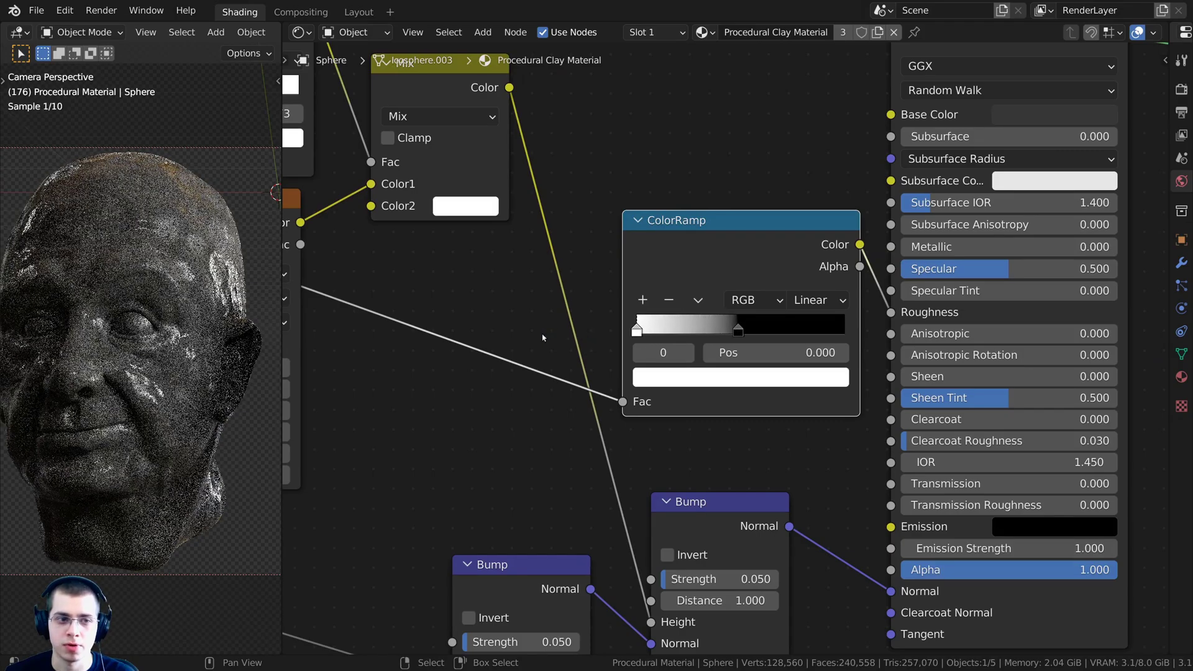
pyautogui.moveTo(738, 331); pyautogui.dragTo(846, 331)
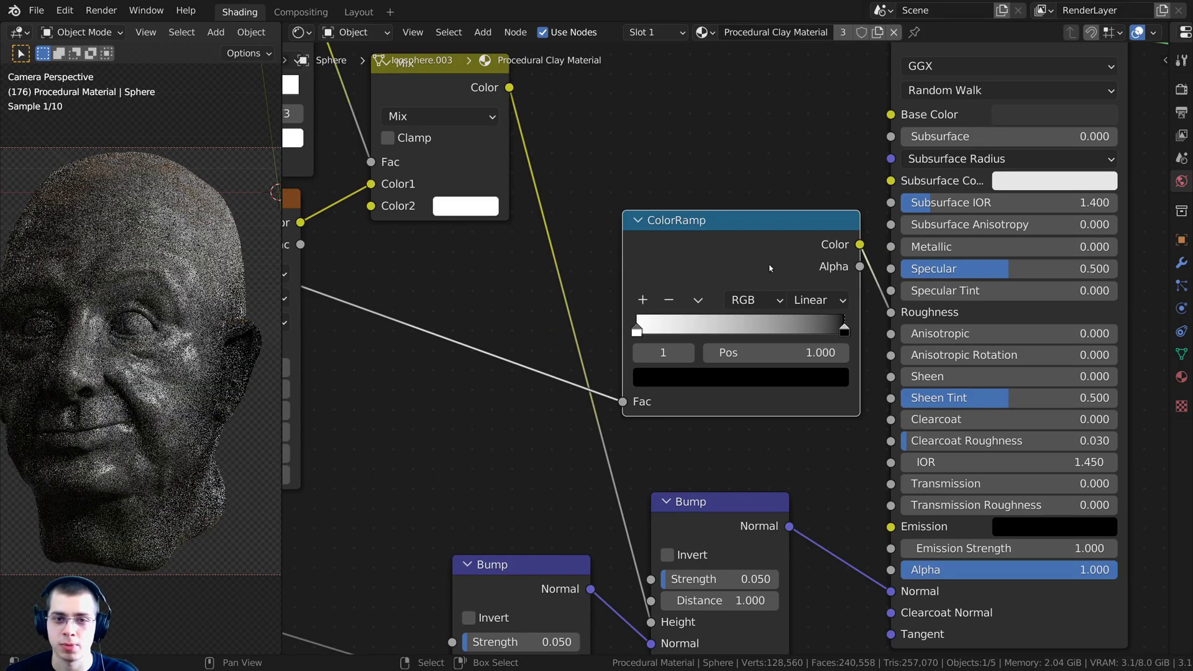
pyautogui.moveTo(770, 267); pyautogui.dragTo(747, 265)
pyautogui.moveTo(624, 353); pyautogui.dragTo(575, 374, button='middle')
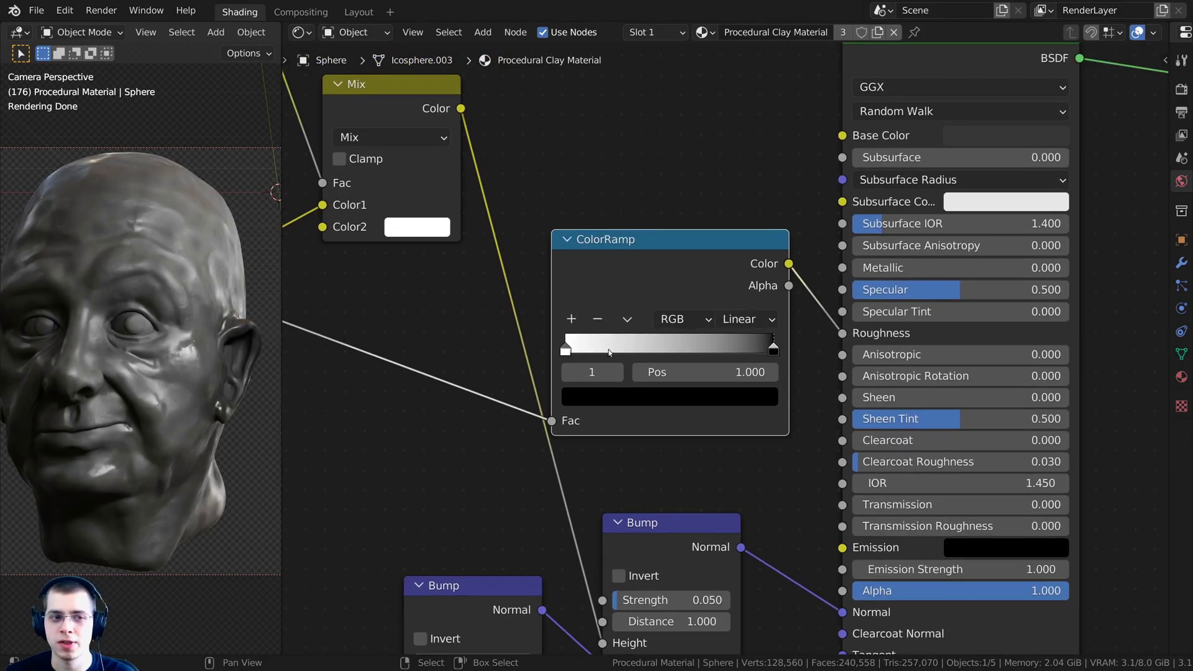
pyautogui.keyDown('shift'); pyautogui.moveTo(176, 362); pyautogui.dragTo(163, 384, button='middle'); pyautogui.keyUp('shift')
pyautogui.scroll(1, 163, 385)
pyautogui.scroll(1, 759, 354)
pyautogui.scroll(-1, 756, 367)
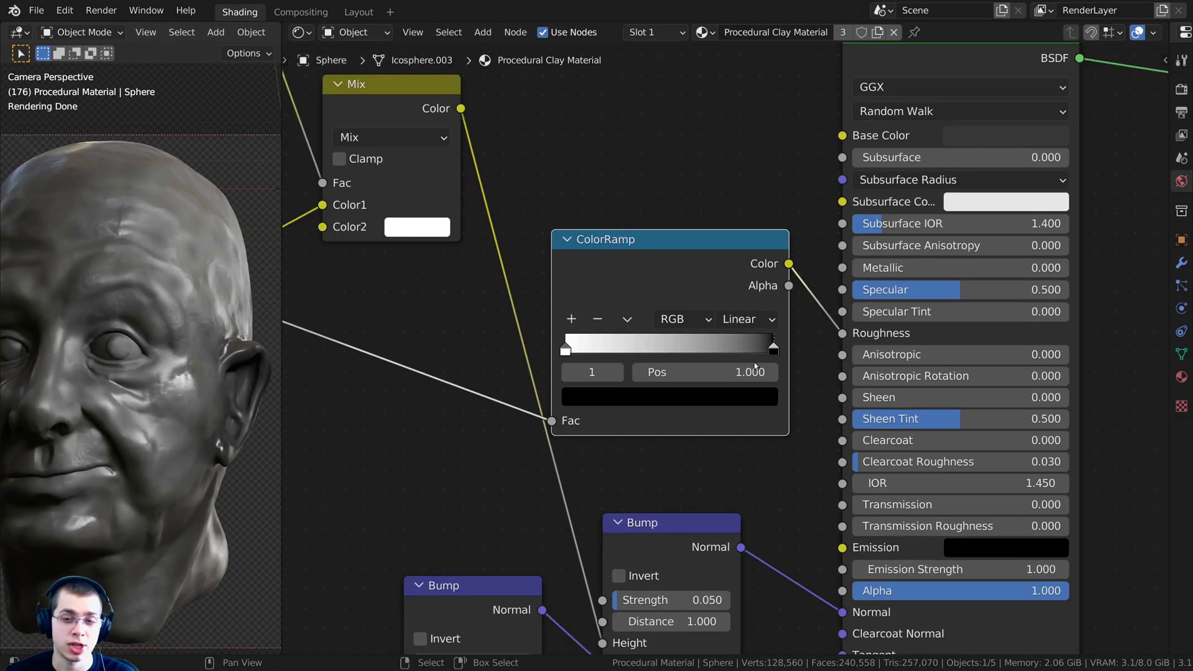
pyautogui.moveTo(756, 367); pyautogui.dragTo(799, 386, button='middle')
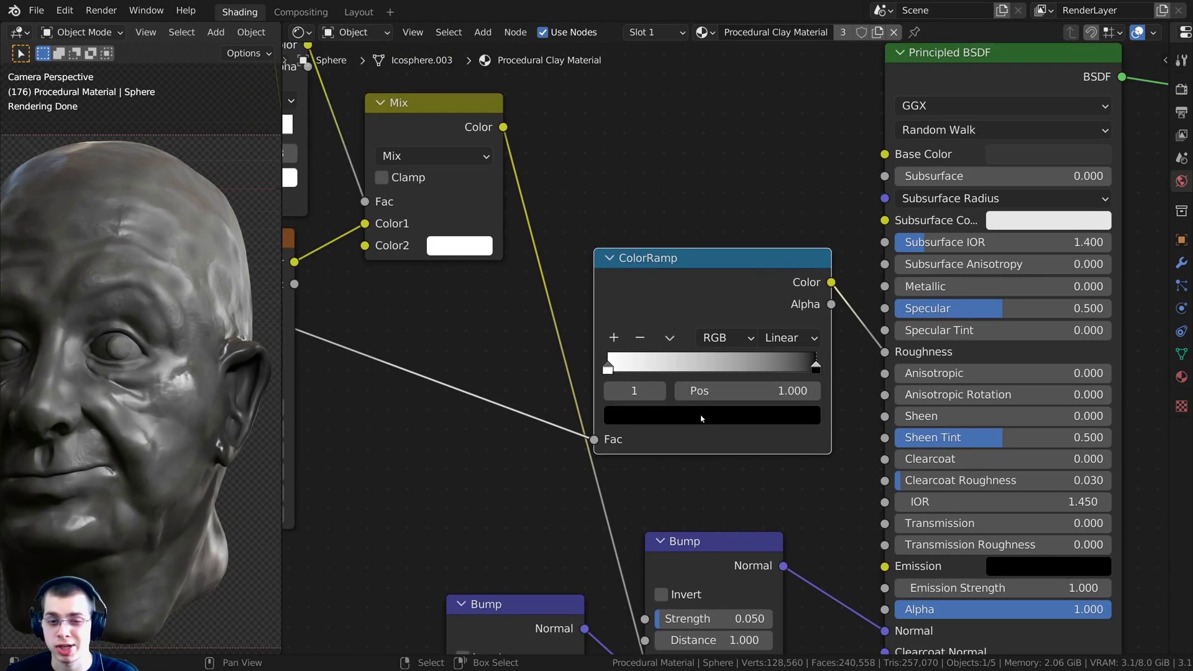
# Step: Try a near-white color on the roughness ColorRamp's black stop and return it to black
pyautogui.click(703, 415)
pyautogui.moveTo(774, 275); pyautogui.dragTo(774, 131)
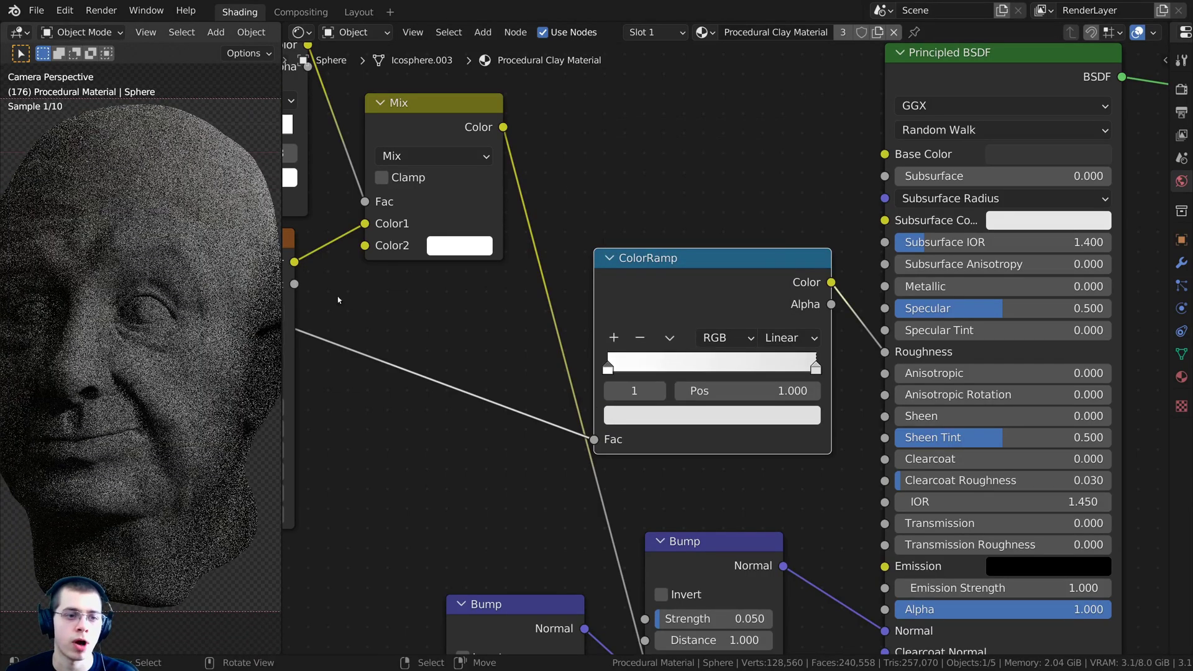
pyautogui.click(780, 421)
pyautogui.moveTo(774, 147); pyautogui.dragTo(774, 275)
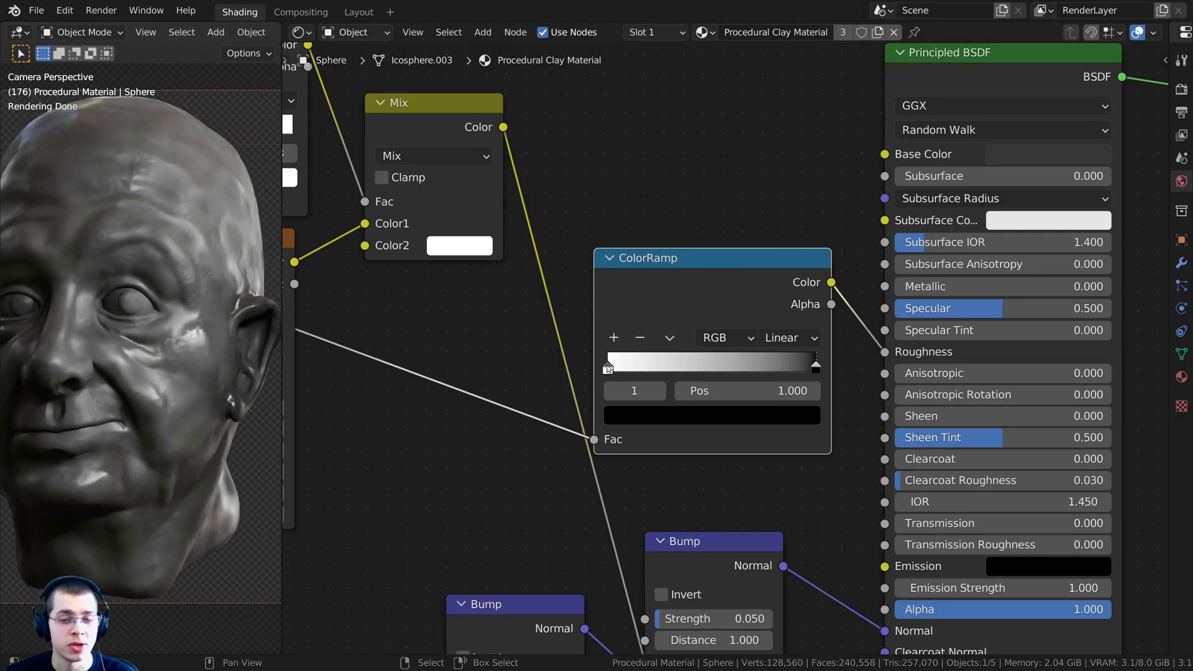
# Step: Try adjusting the brightness of the roughness ColorRamp's white stop, and return the stop to full white at position 0.000
pyautogui.click(607, 367)
pyautogui.click(683, 415)
pyautogui.moveTo(774, 133)
pyautogui.mouseDown()
pyautogui.moveTo(774, 188)
pyautogui.moveTo(774, 130)
pyautogui.mouseUp()
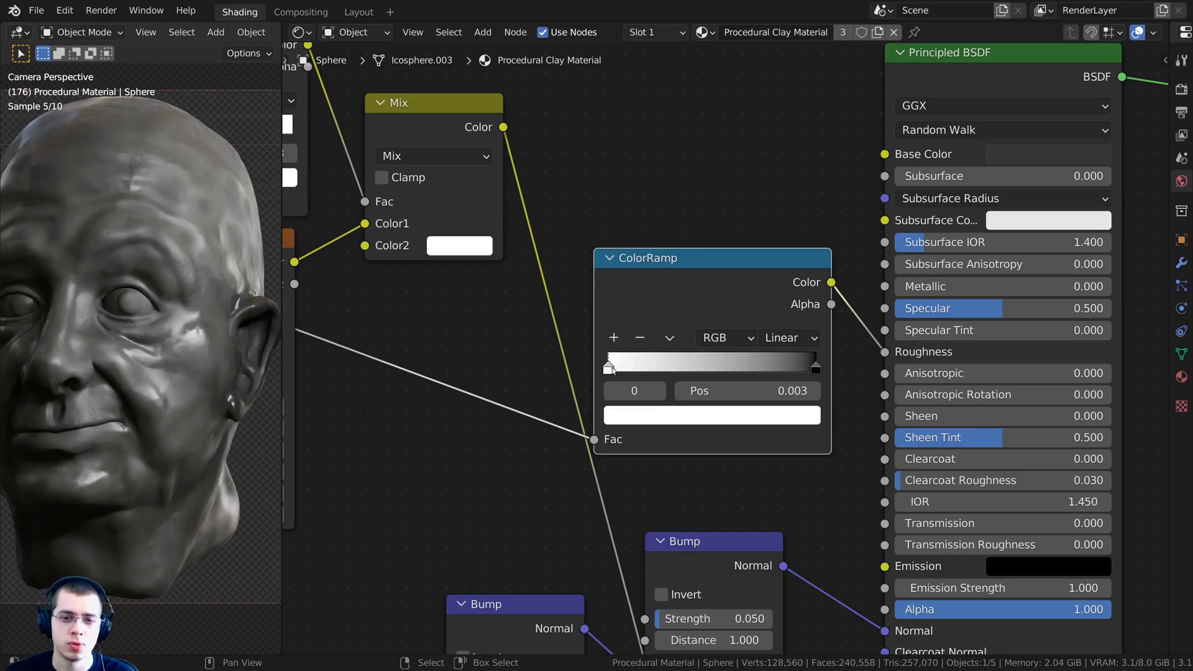
pyautogui.moveTo(609, 368); pyautogui.dragTo(604, 368)
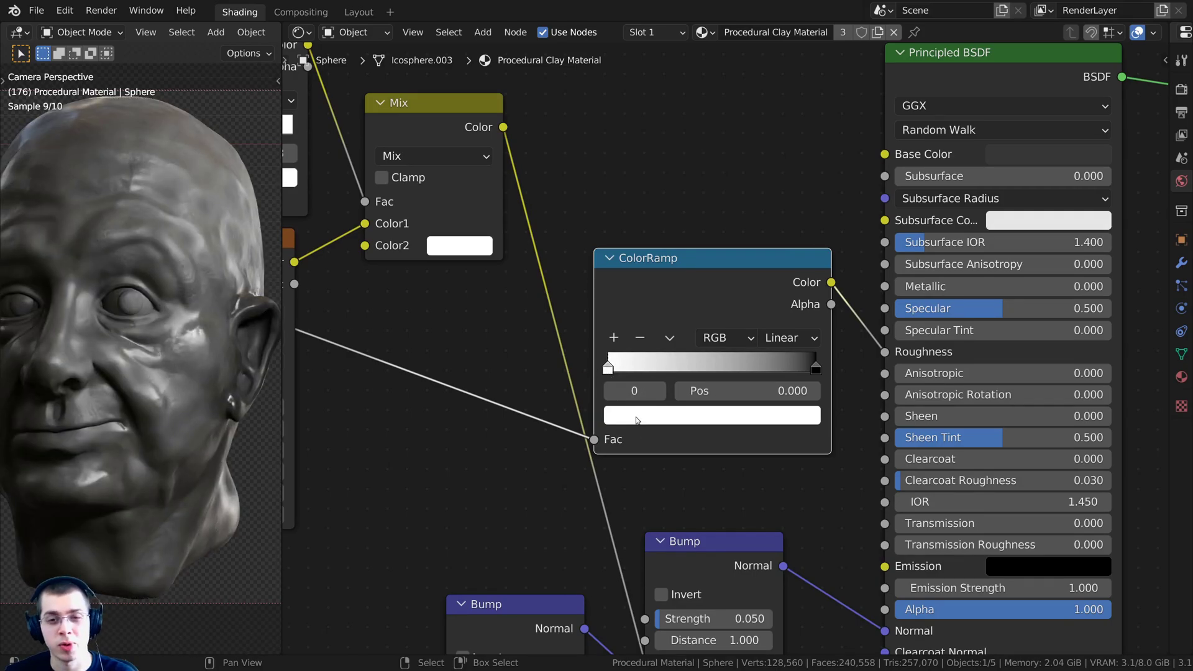
pyautogui.click(636, 420)
# Step: Lighten the roughness ColorRamp's black stop at position 1.000 to dark grey and check the sheen on the sculpted head
pyautogui.click(816, 368)
pyautogui.click(759, 418)
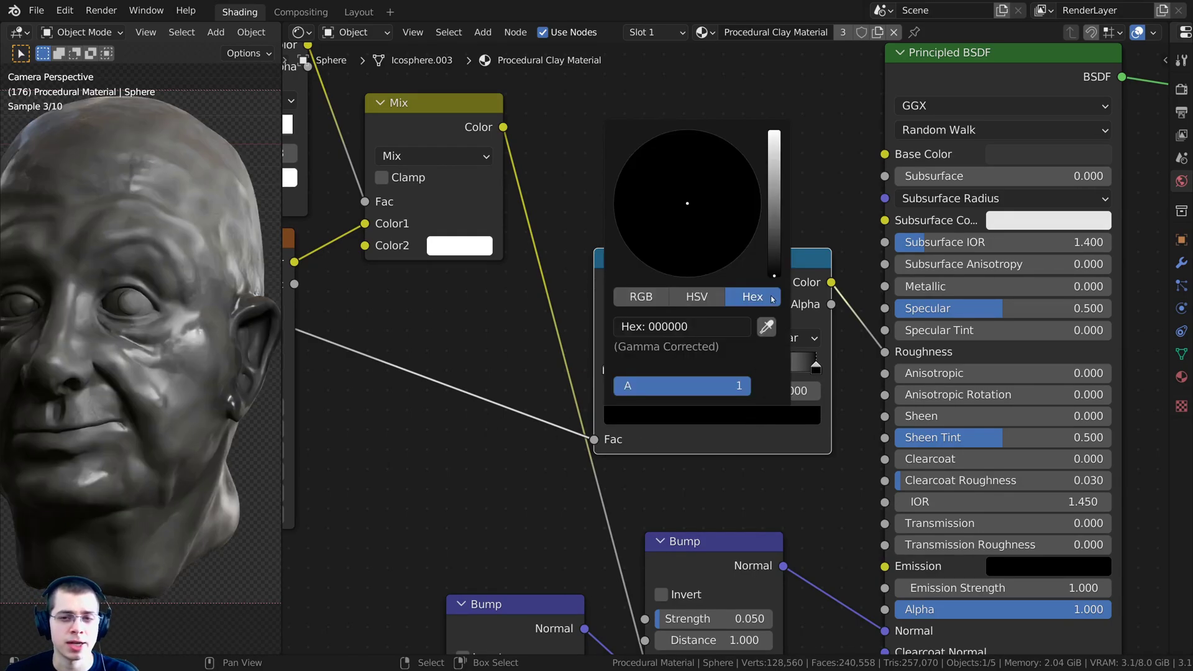
pyautogui.moveTo(774, 275); pyautogui.dragTo(774, 241)
pyautogui.keyDown('shift'); pyautogui.moveTo(143, 150); pyautogui.dragTo(139, 122, button='middle'); pyautogui.keyUp('shift')
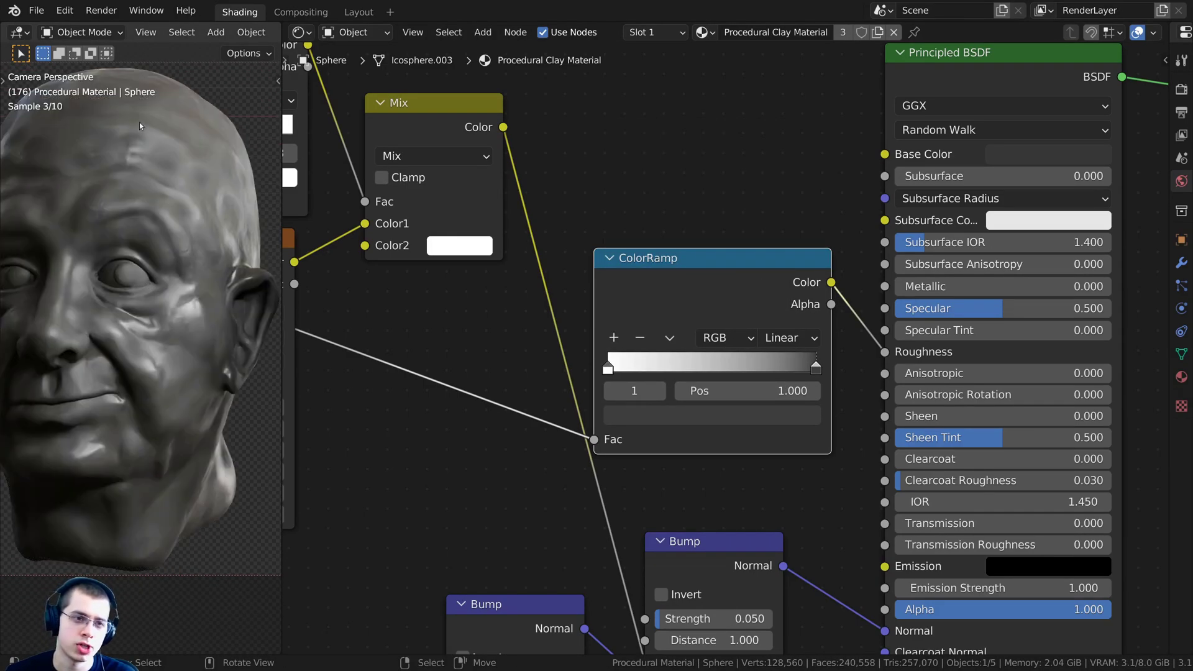
pyautogui.scroll(-2, 118, 303)
pyautogui.keyDown('shift'); pyautogui.moveTo(173, 367); pyautogui.dragTo(149, 407, button='middle'); pyautogui.keyUp('shift')
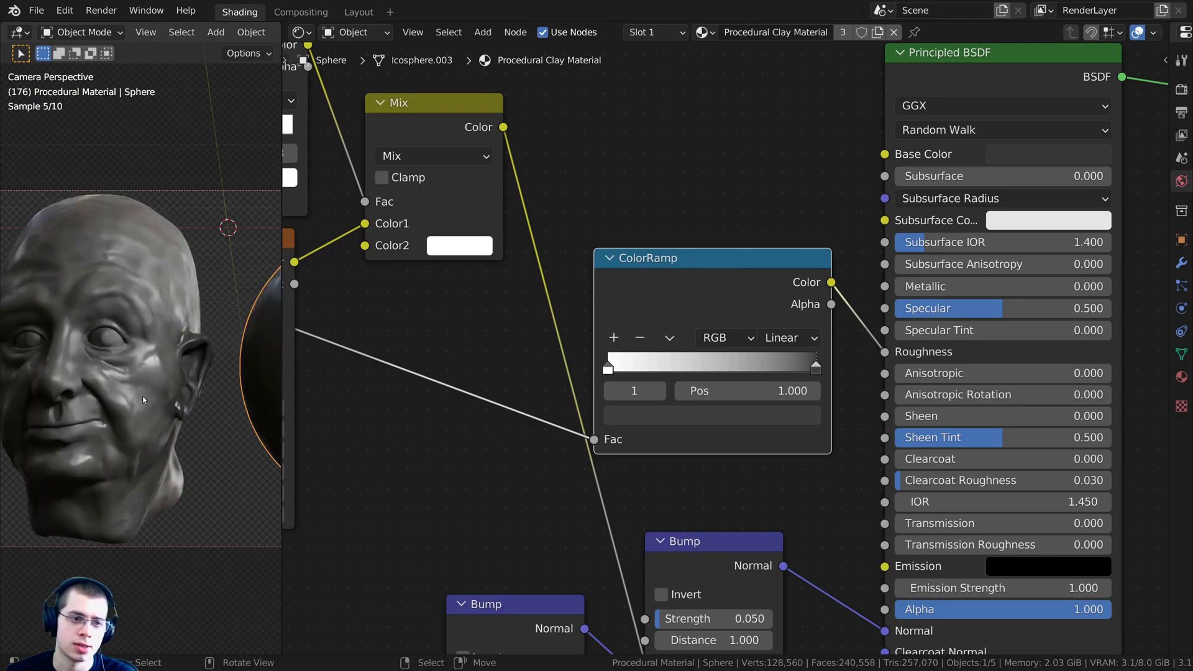
pyautogui.click(722, 416)
pyautogui.click(773, 239)
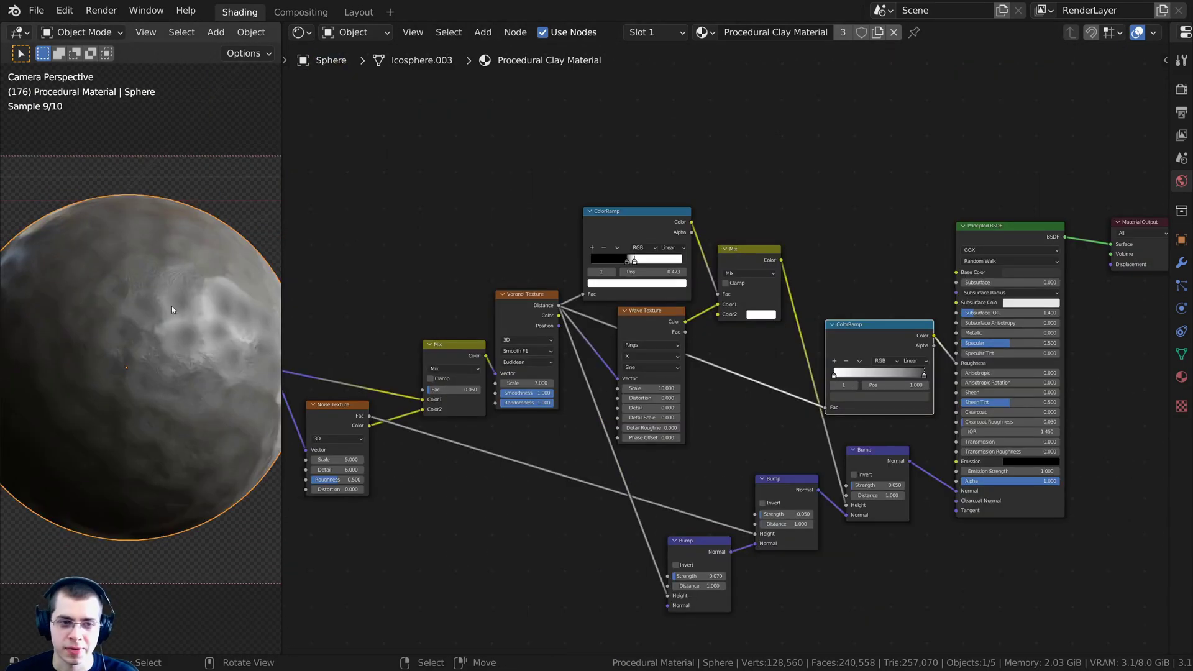
# Step: Connect the Voronoi Texture's Distance output to the Principled BSDF's Base Color input and view the sphere
pyautogui.scroll(3, 701, 265)
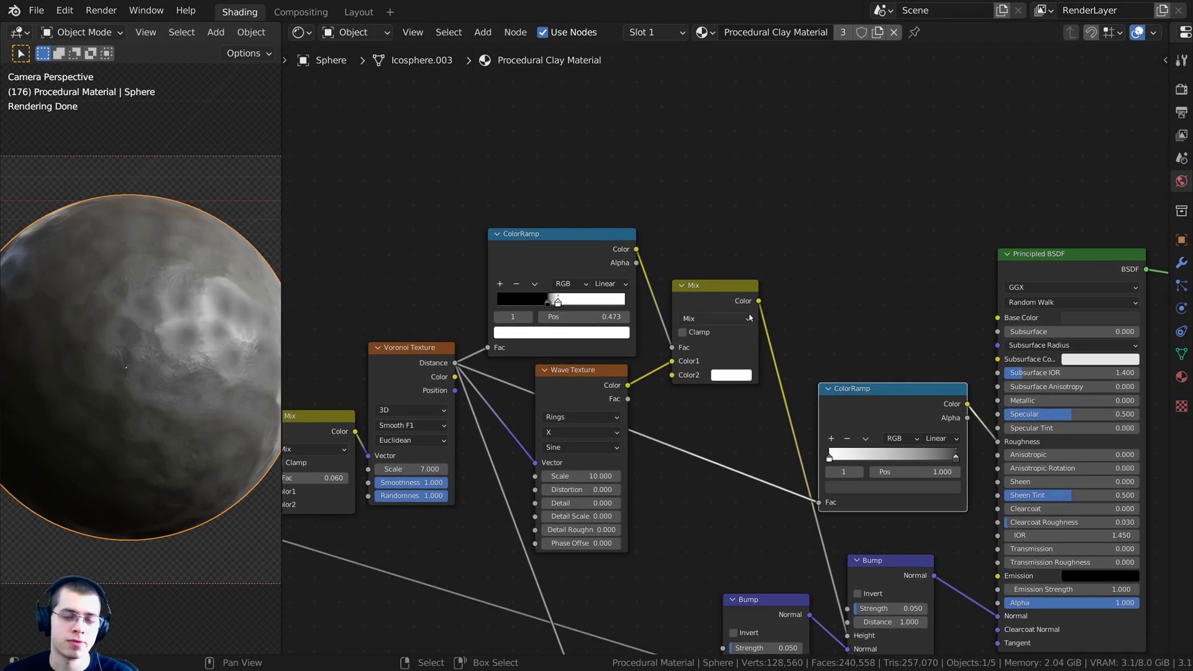
pyautogui.moveTo(767, 335); pyautogui.dragTo(715, 332, button='middle')
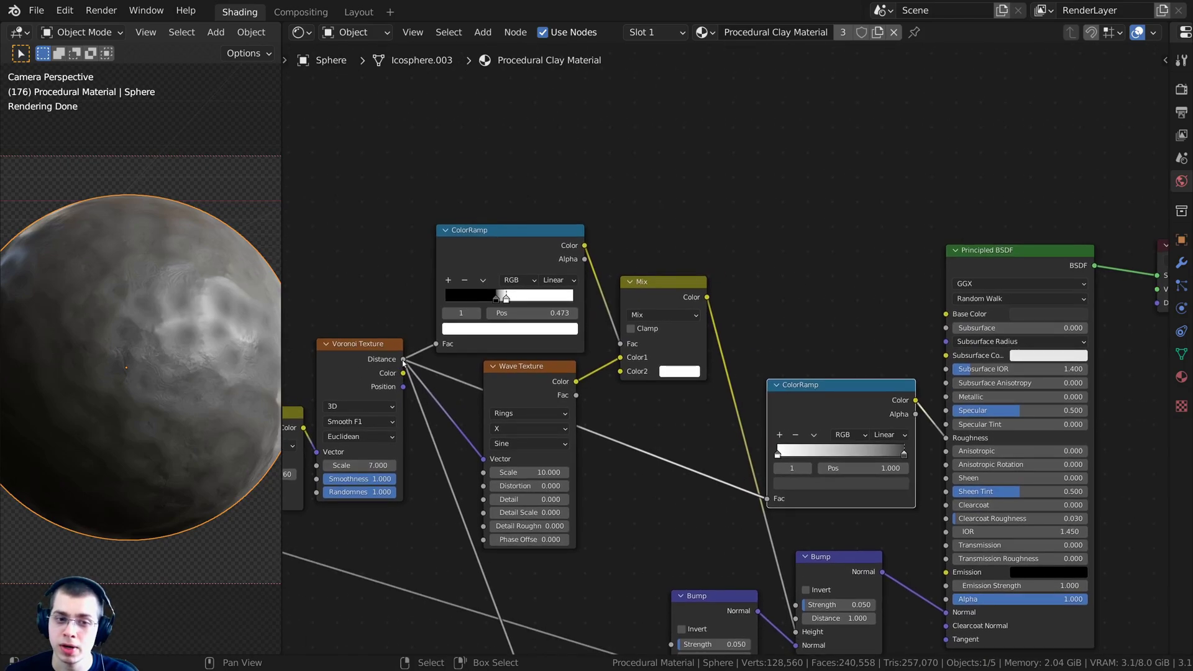
pyautogui.moveTo(403, 360); pyautogui.dragTo(946, 315)
pyautogui.scroll(1, 100, 290)
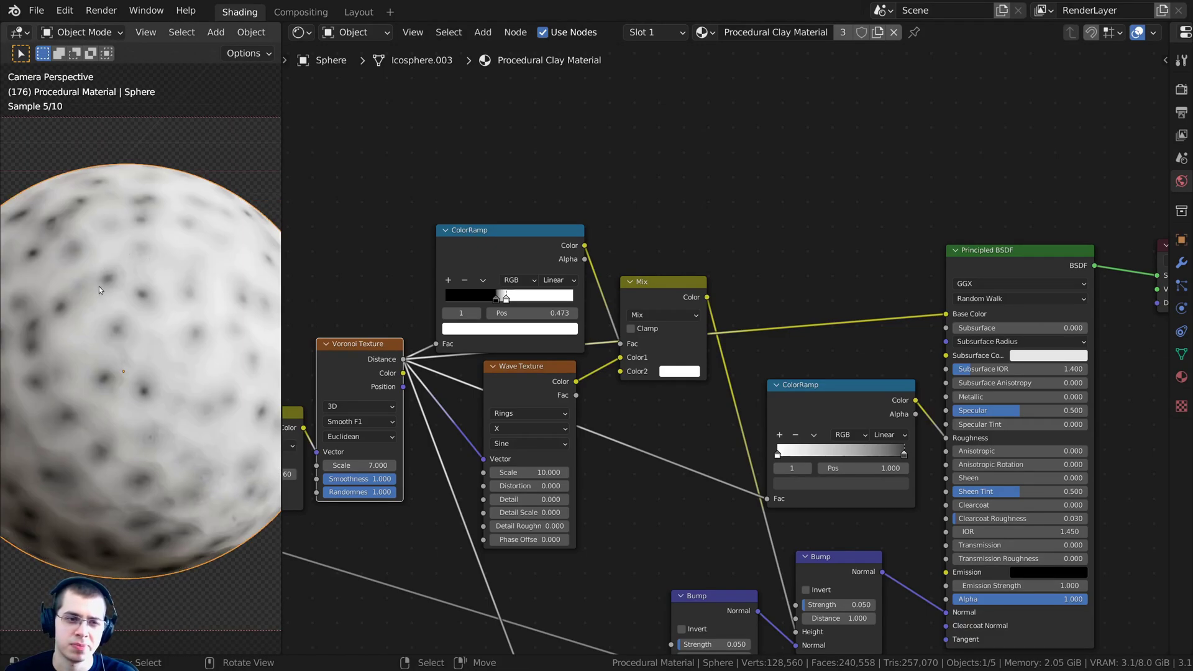
# Step: Add a ColorRamp node on the link between the Voronoi Texture's Distance output and the Principled BSDF's Base Color input
pyautogui.moveTo(793, 229); pyautogui.dragTo(727, 268, button='middle')
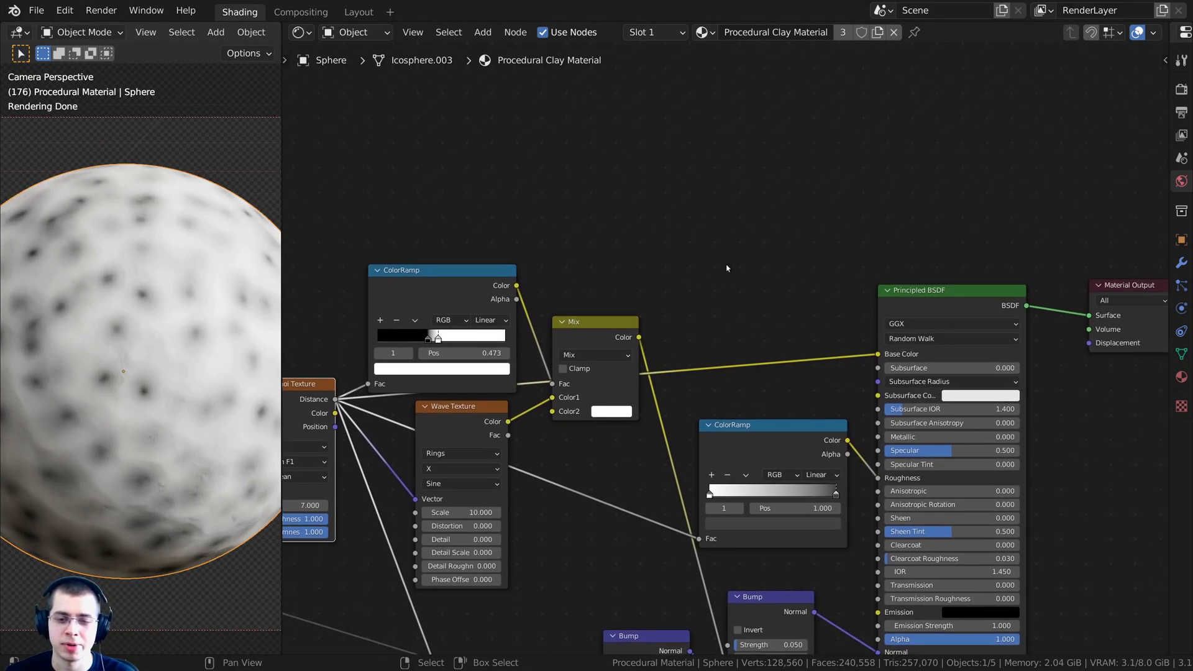
pyautogui.hotkey('shift', 'a')
pyautogui.click(658, 184)
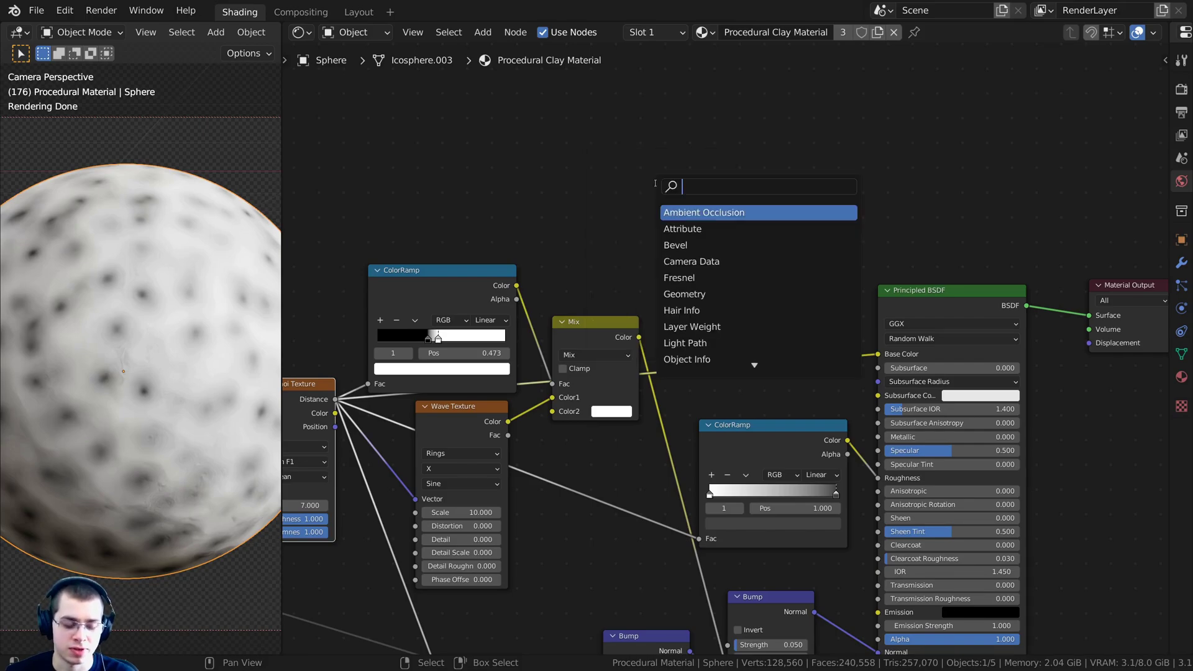
pyautogui.write('col')
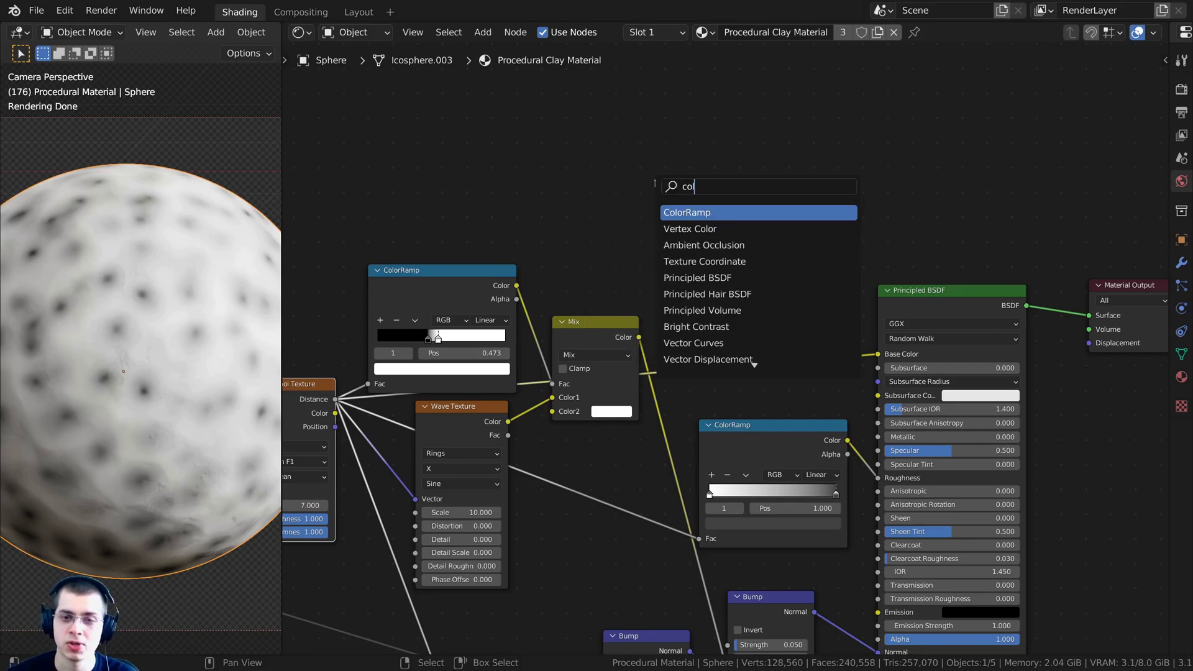
pyautogui.click(684, 212)
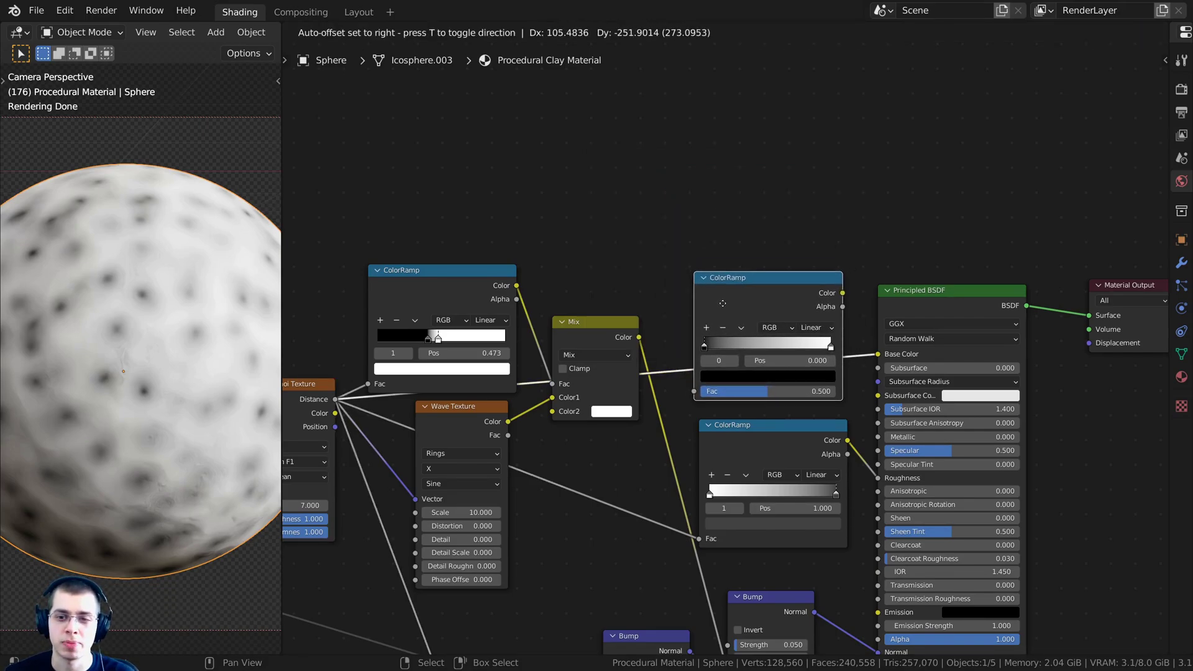
pyautogui.click(703, 278)
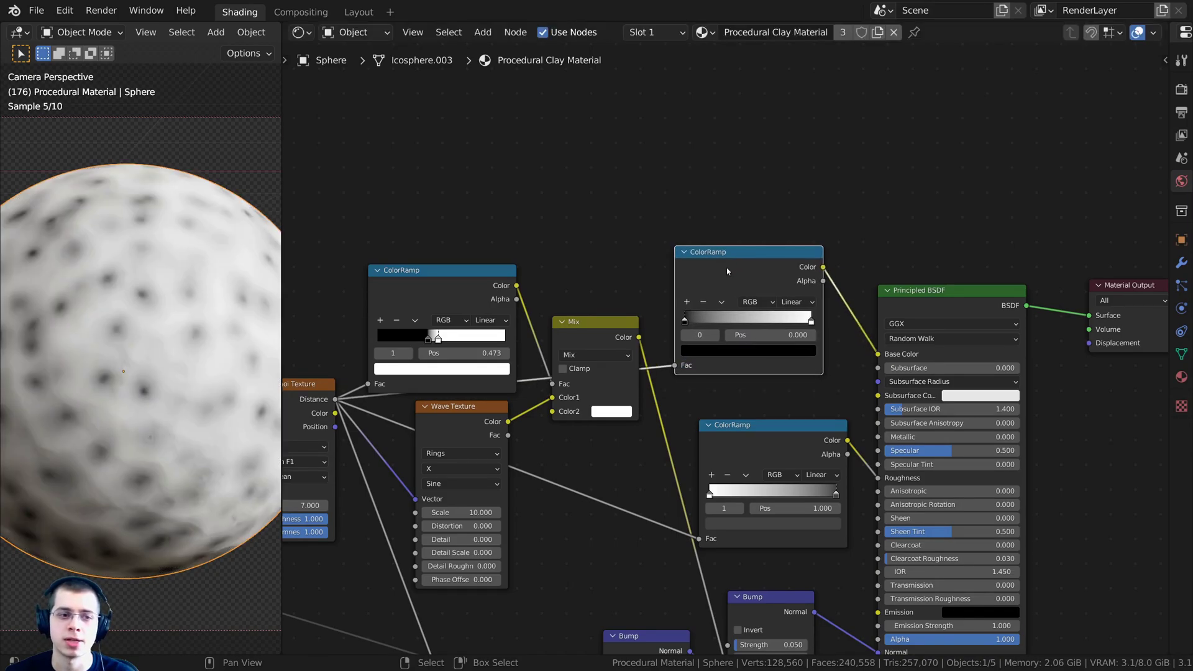
# Step: Set the base color ColorRamp's black stop at position 0.000 to a muted brown, hex 7A5D4C
pyautogui.scroll(4, 727, 270)
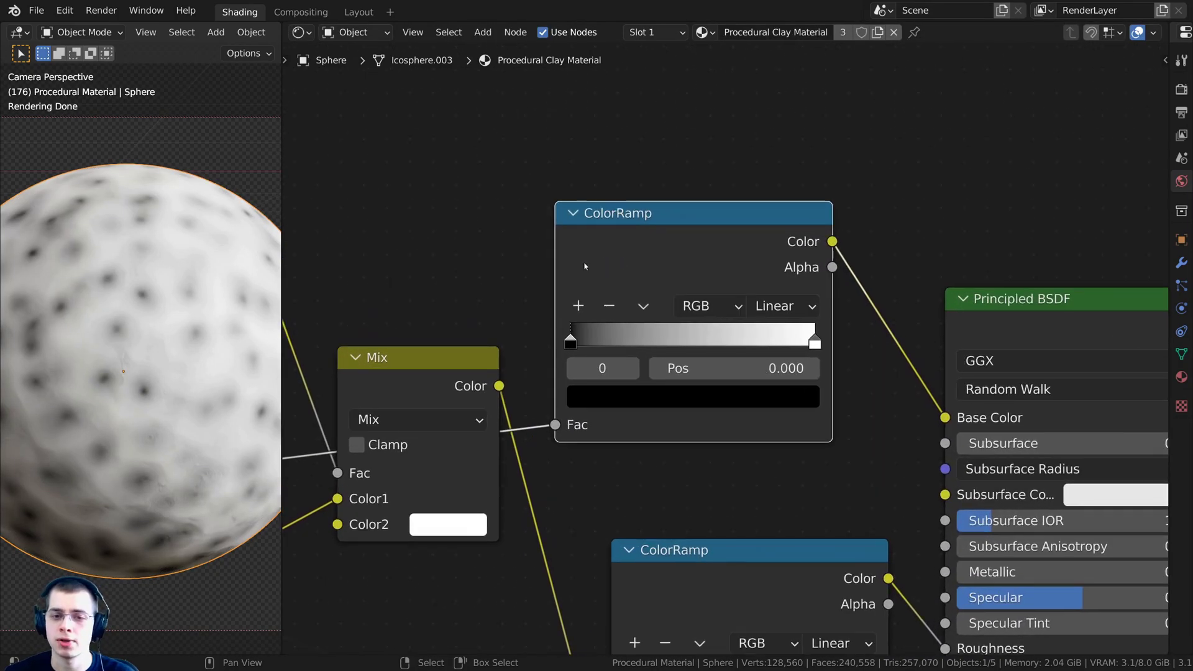
pyautogui.scroll(-1, 680, 220)
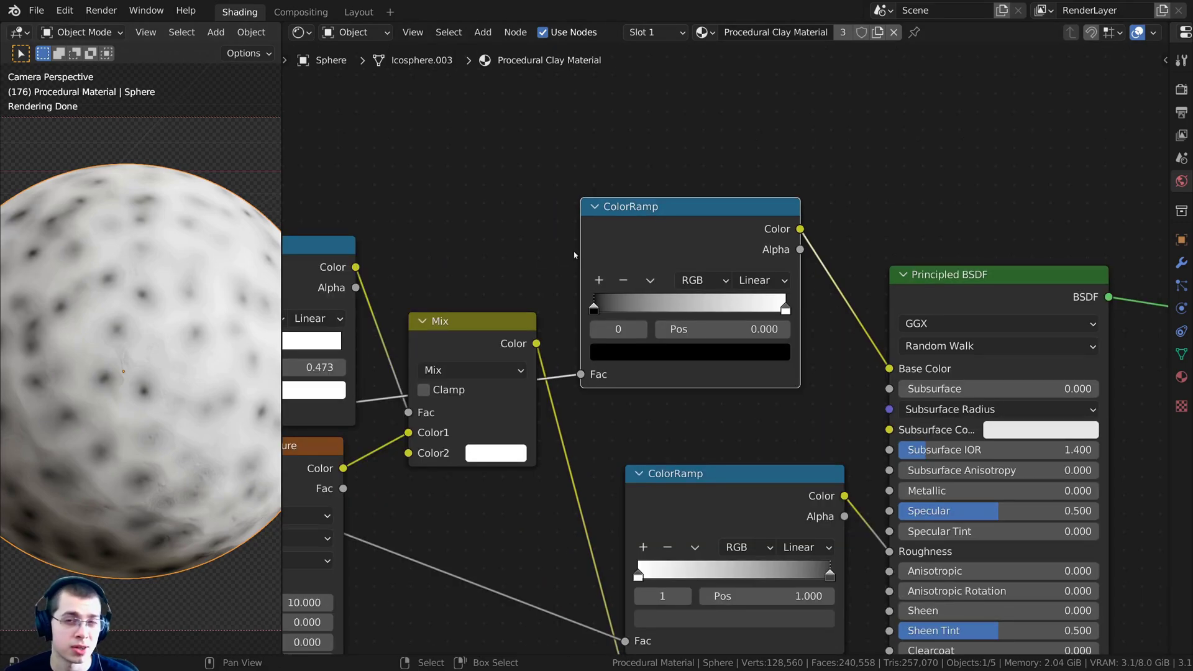
pyautogui.scroll(2, 594, 299)
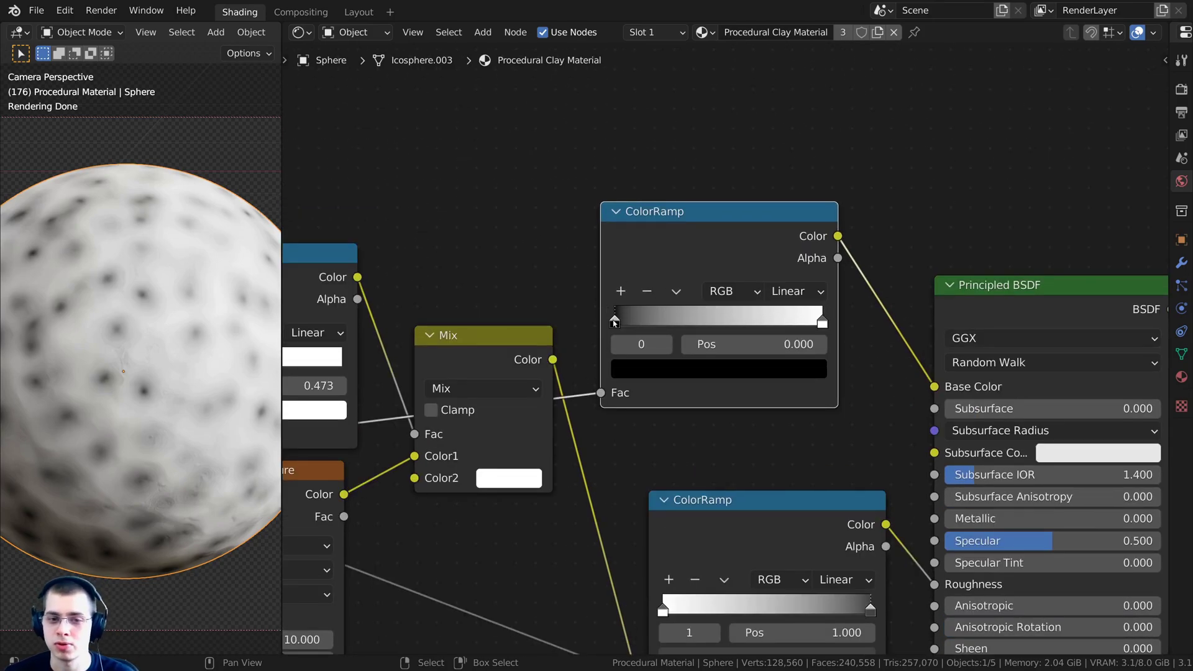
pyautogui.click(771, 369)
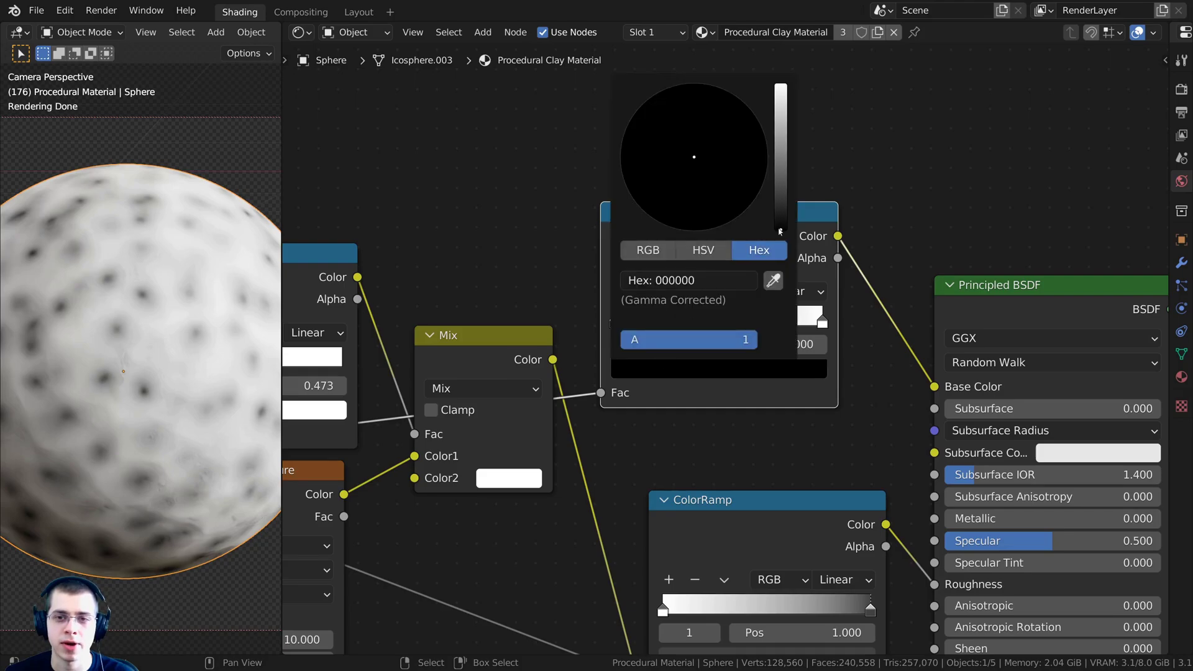
pyautogui.moveTo(780, 228); pyautogui.dragTo(781, 159)
pyautogui.moveTo(689, 166); pyautogui.dragTo(680, 194)
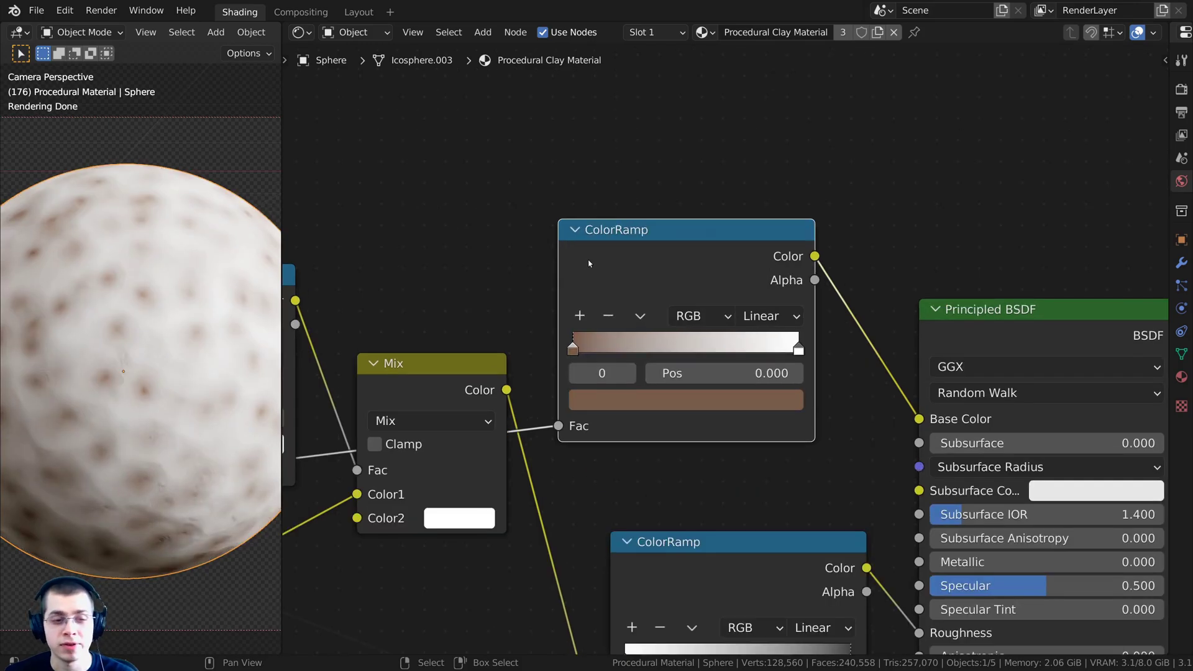
pyautogui.scroll(1, 654, 338)
pyautogui.scroll(1, 656, 404)
pyautogui.moveTo(664, 420); pyautogui.dragTo(614, 491, button='middle')
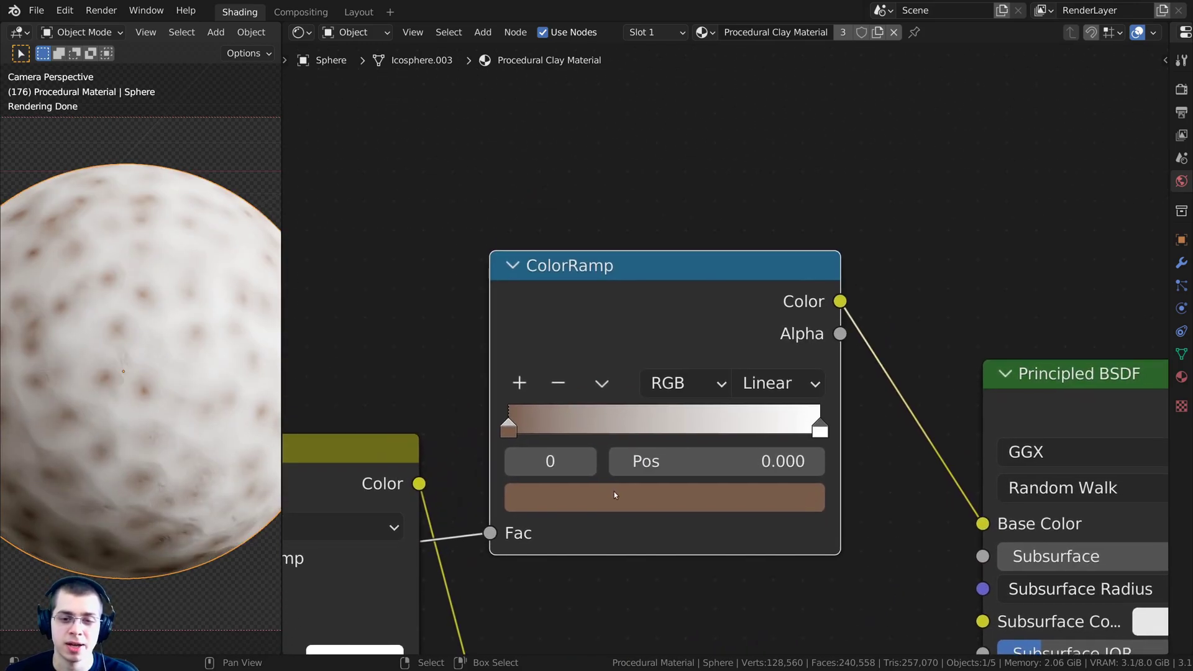
pyautogui.click(613, 491)
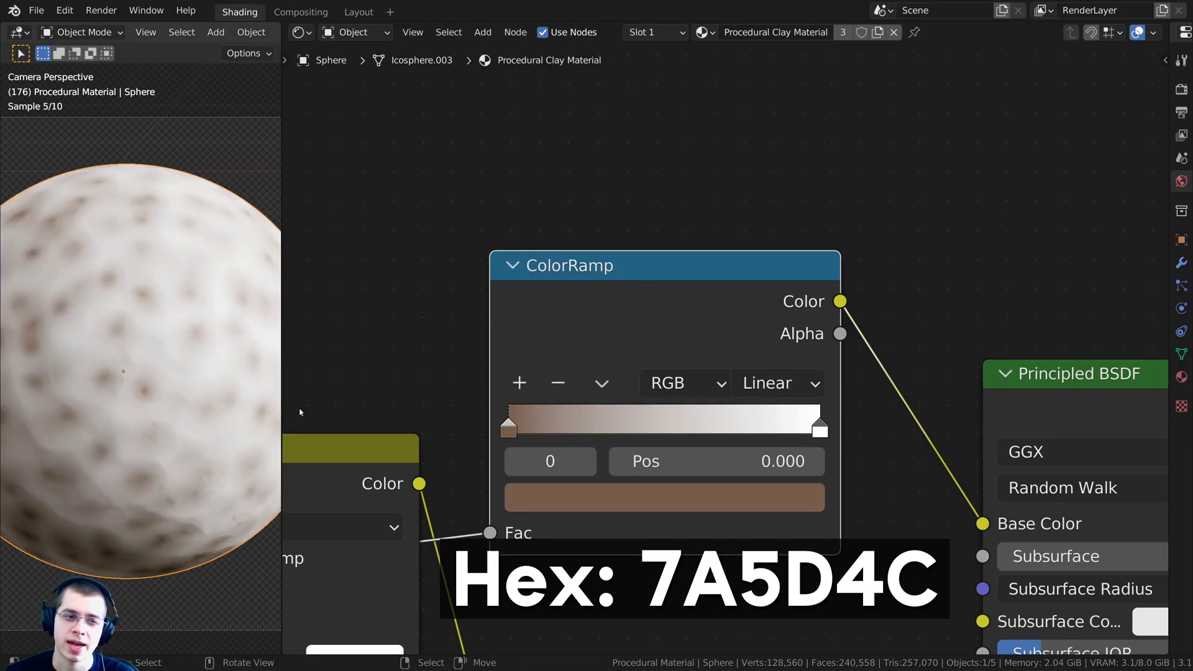
# Step: Set the base color ColorRamp's white stop at position 1.000 to a darker brown, hex 6D544A, and view the sphere
pyautogui.moveTo(761, 400); pyautogui.dragTo(748, 365, button='middle')
pyautogui.scroll(-3, 745, 354)
pyautogui.scroll(2, 708, 317)
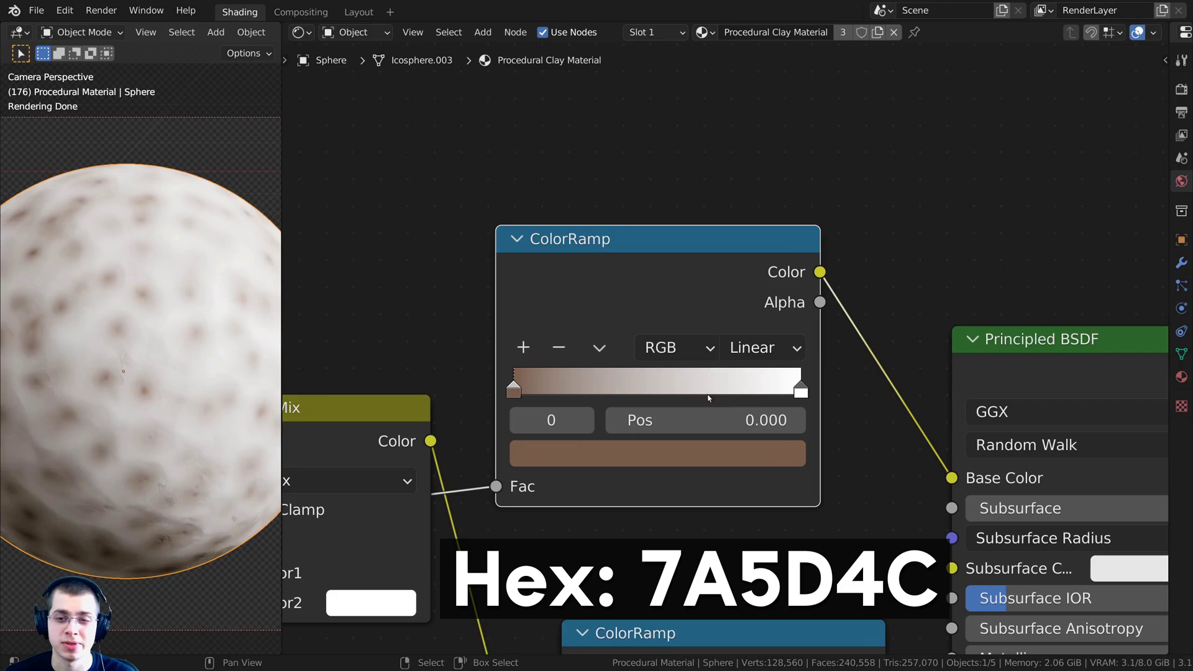
pyautogui.click(801, 390)
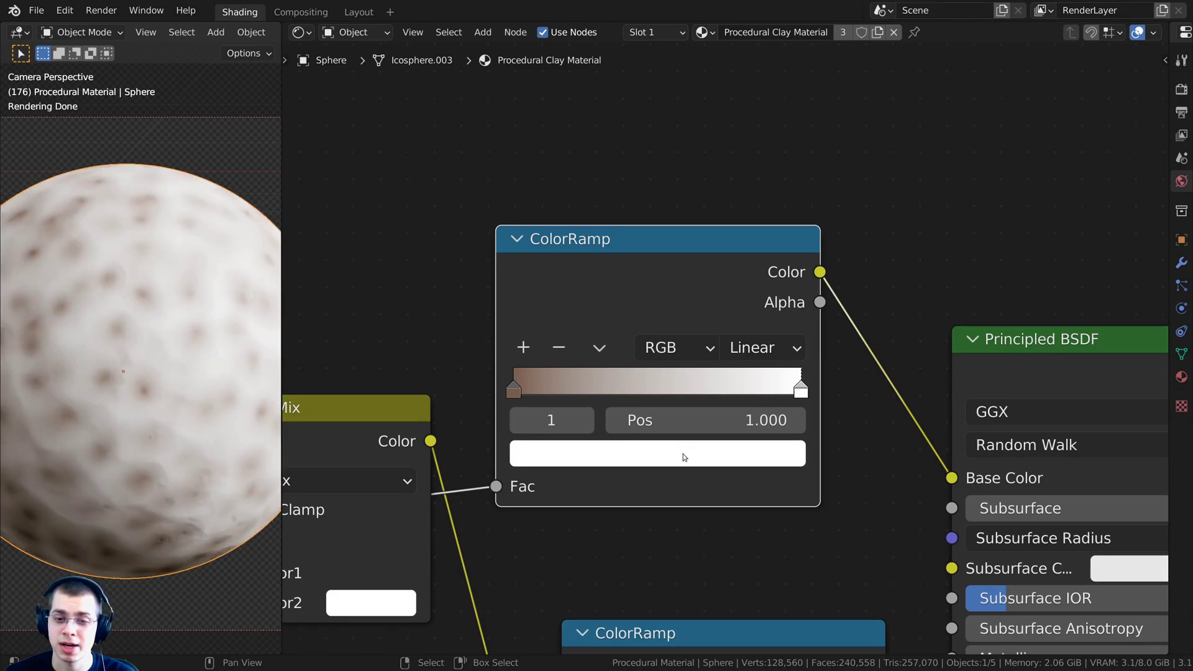
pyautogui.moveTo(680, 507); pyautogui.dragTo(679, 539, button='middle')
pyautogui.click(679, 534)
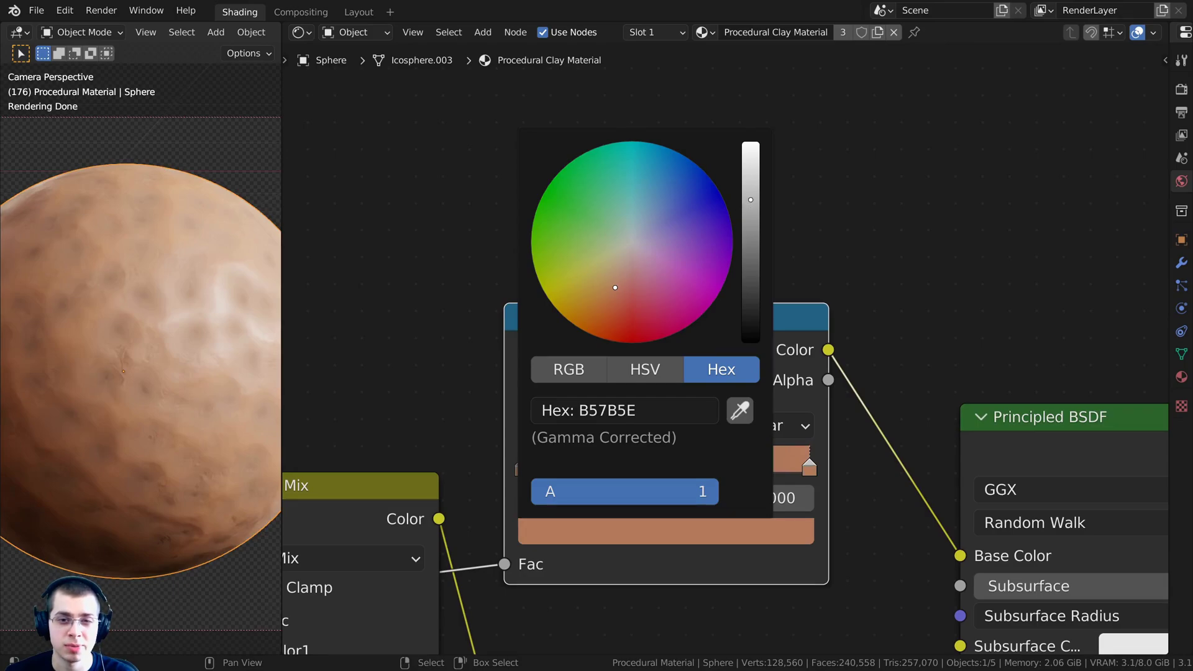
pyautogui.moveTo(751, 199); pyautogui.dragTo(751, 241)
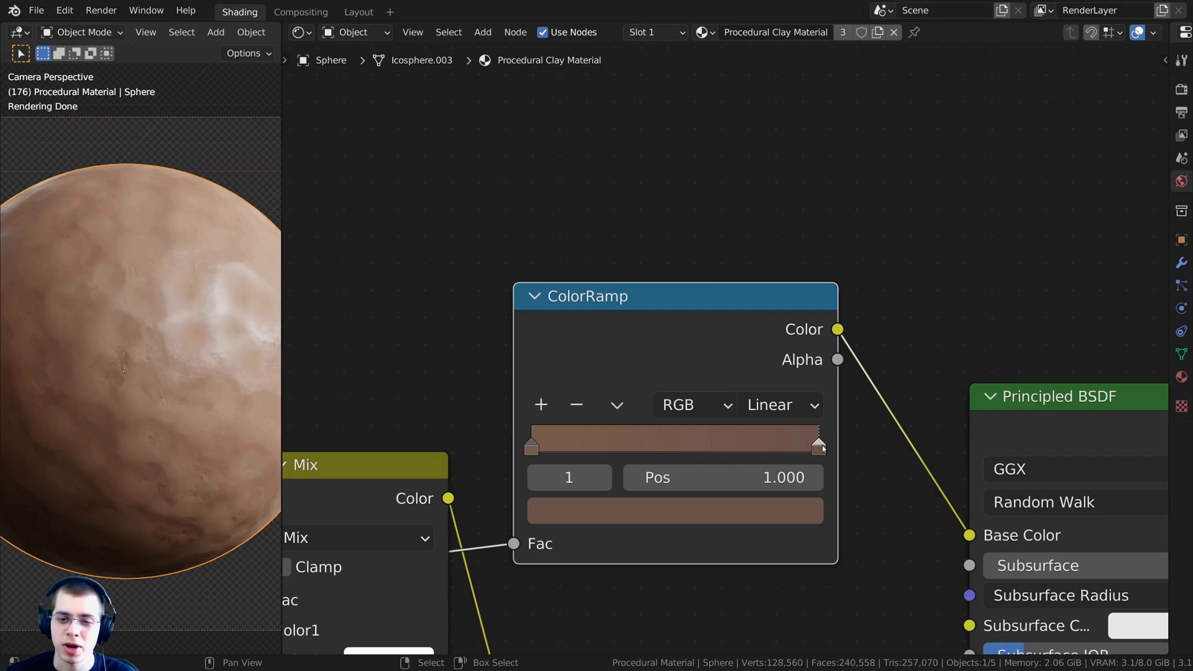
pyautogui.moveTo(822, 448); pyautogui.dragTo(821, 449)
pyautogui.click(724, 506)
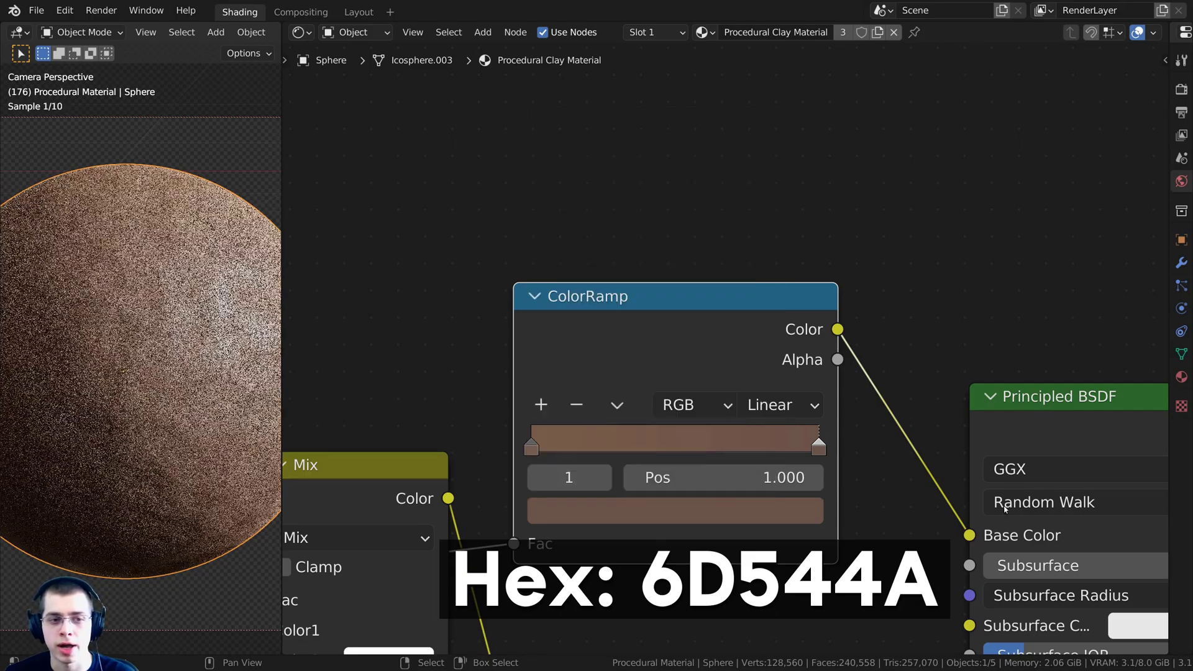
pyautogui.scroll(-3, 127, 371)
pyautogui.scroll(-4, 832, 281)
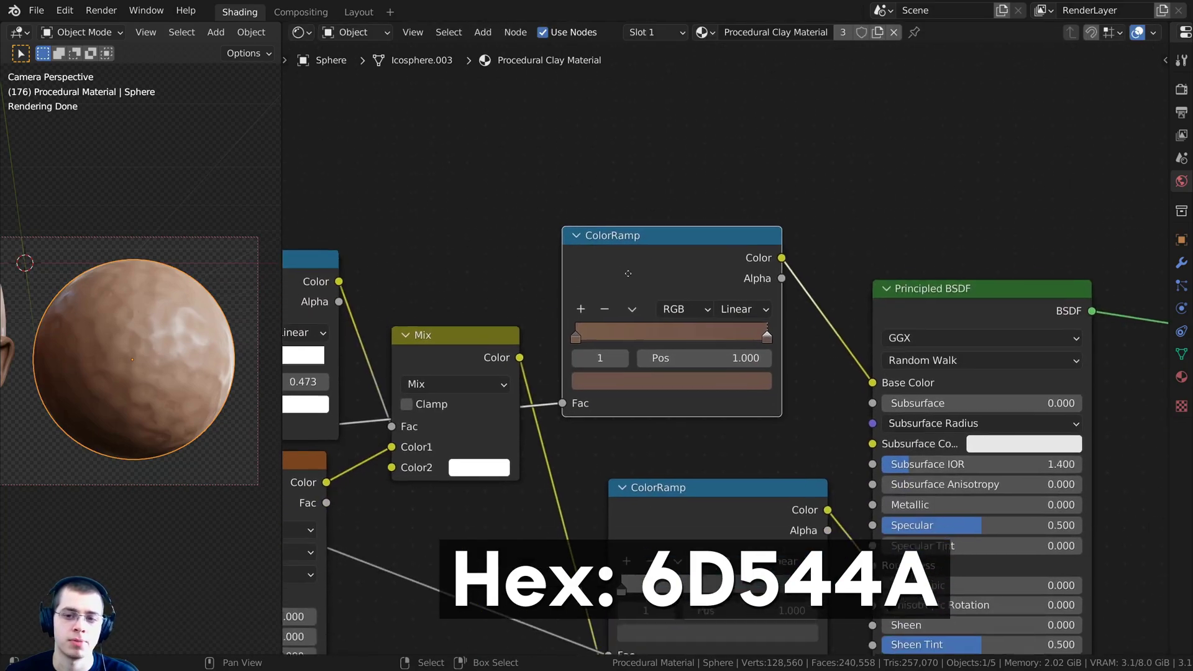
# Step: Move the Principled BSDF and Material Output nodes away from the base color ColorRamp, and nudge that ColorRamp aside to make room
pyautogui.moveTo(832, 281); pyautogui.dragTo(1042, 410)
pyautogui.press('g')
pyautogui.click(1062, 399)
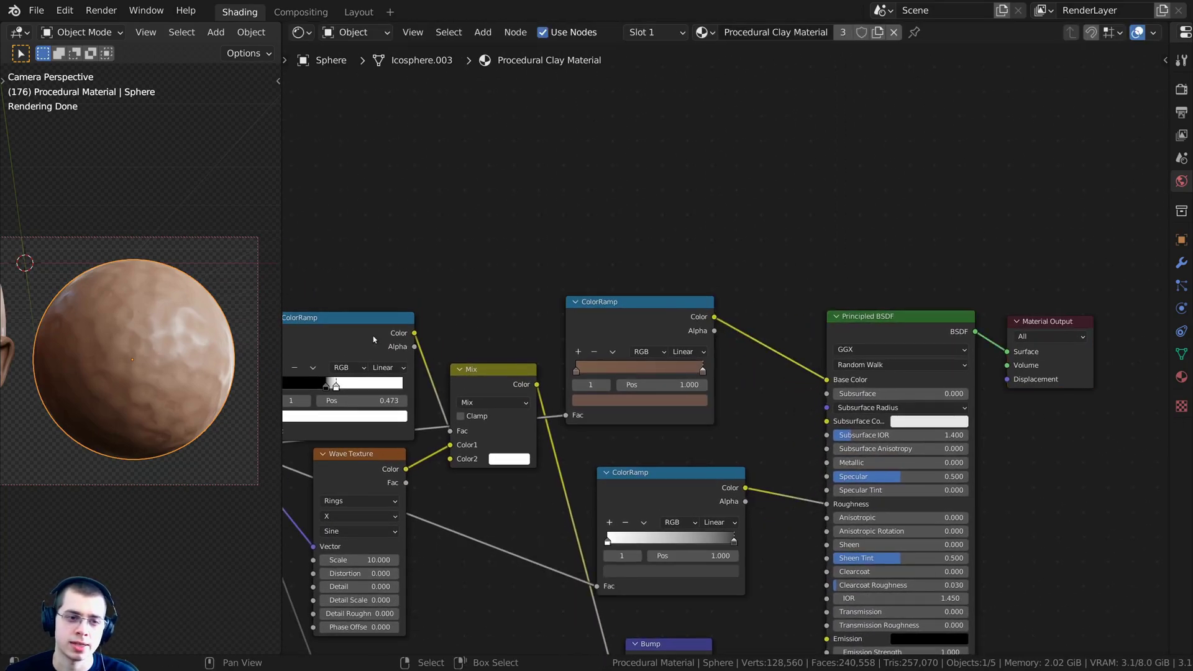
pyautogui.scroll(-1, 154, 355)
pyautogui.keyDown('shift'); pyautogui.moveTo(64, 356); pyautogui.dragTo(125, 345, button='middle'); pyautogui.keyUp('shift')
pyautogui.moveTo(630, 337); pyautogui.dragTo(626, 336)
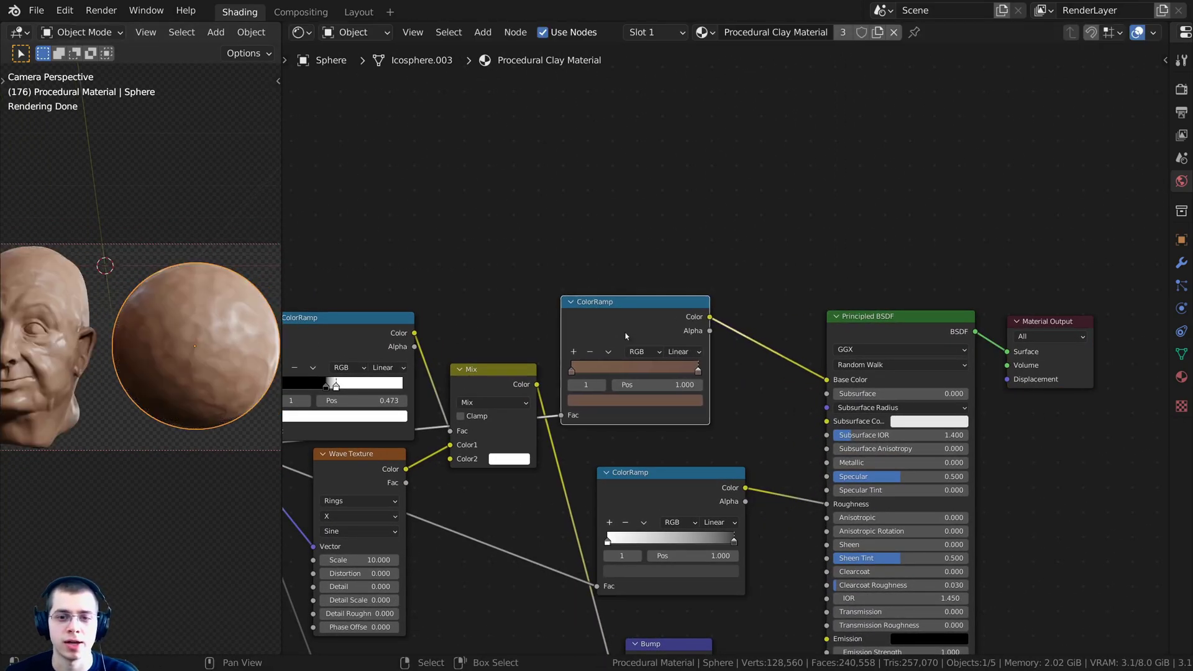
# Step: Add a Reroute node and place it unconnected between the base color ColorRamp and the Principled BSDF
pyautogui.scroll(4, 757, 294)
pyautogui.hotkey('shift', 'a')
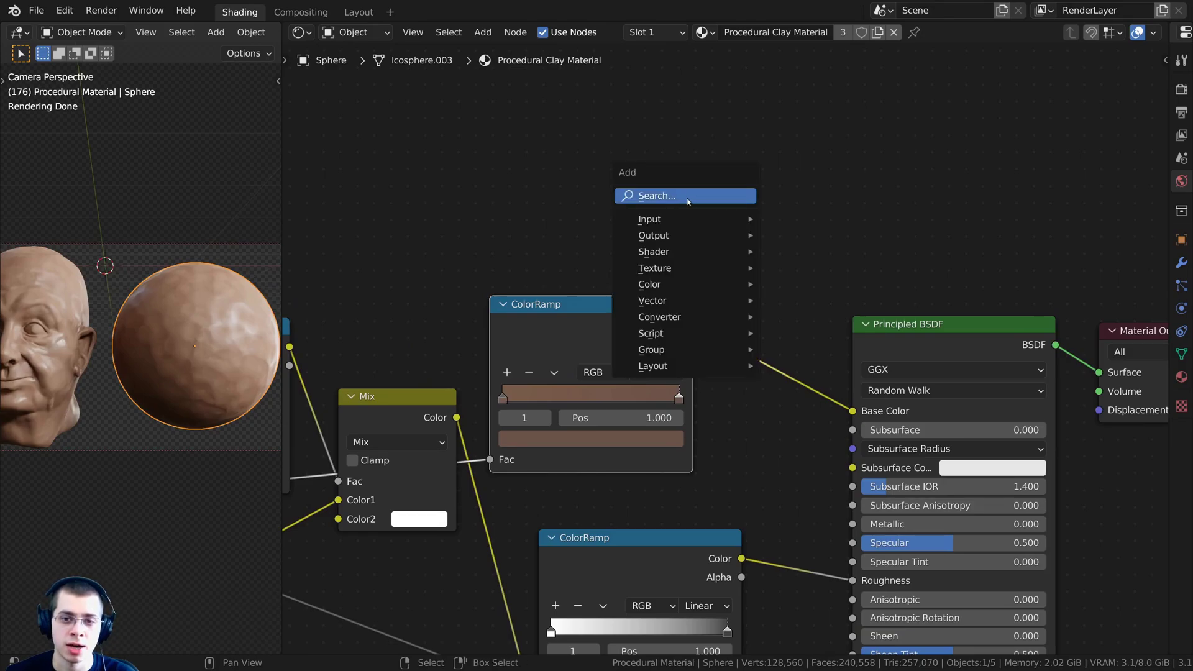
pyautogui.click(688, 196)
pyautogui.write('re')
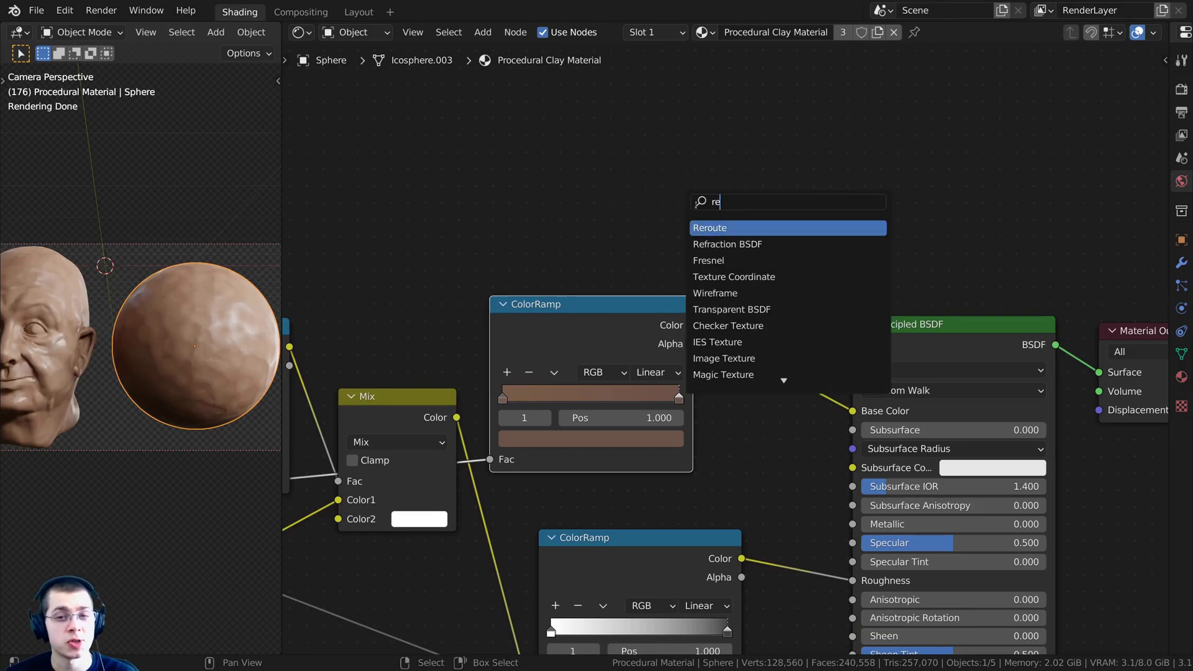
pyautogui.click(712, 228)
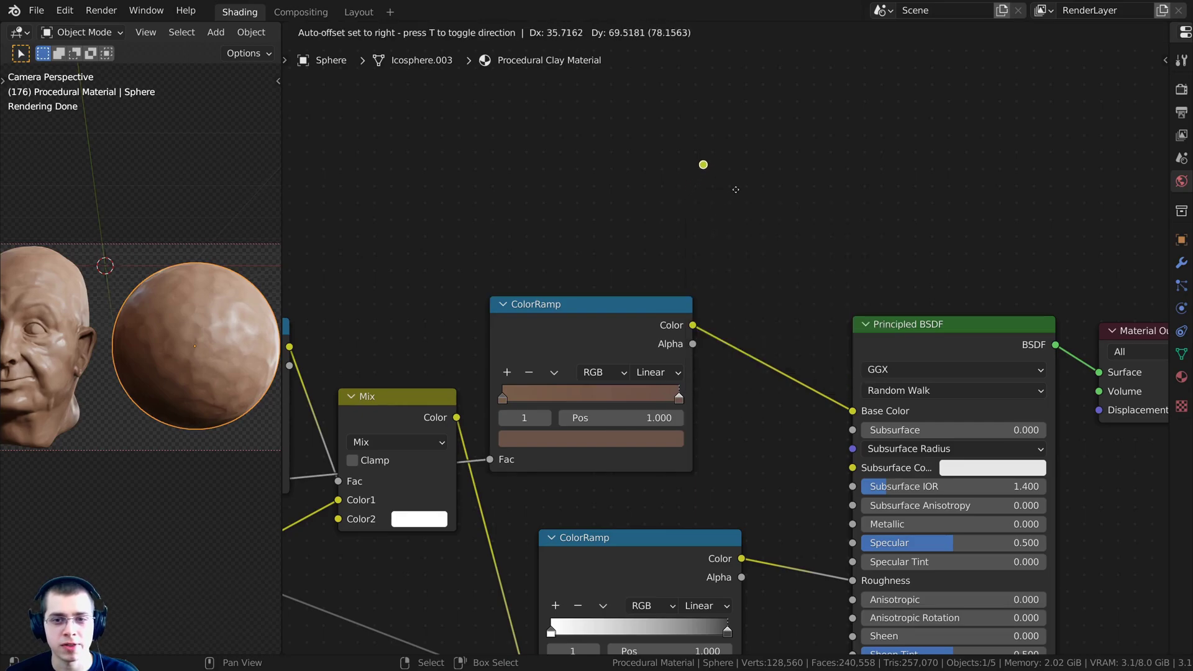
pyautogui.click(806, 343)
pyautogui.scroll(1, 844, 422)
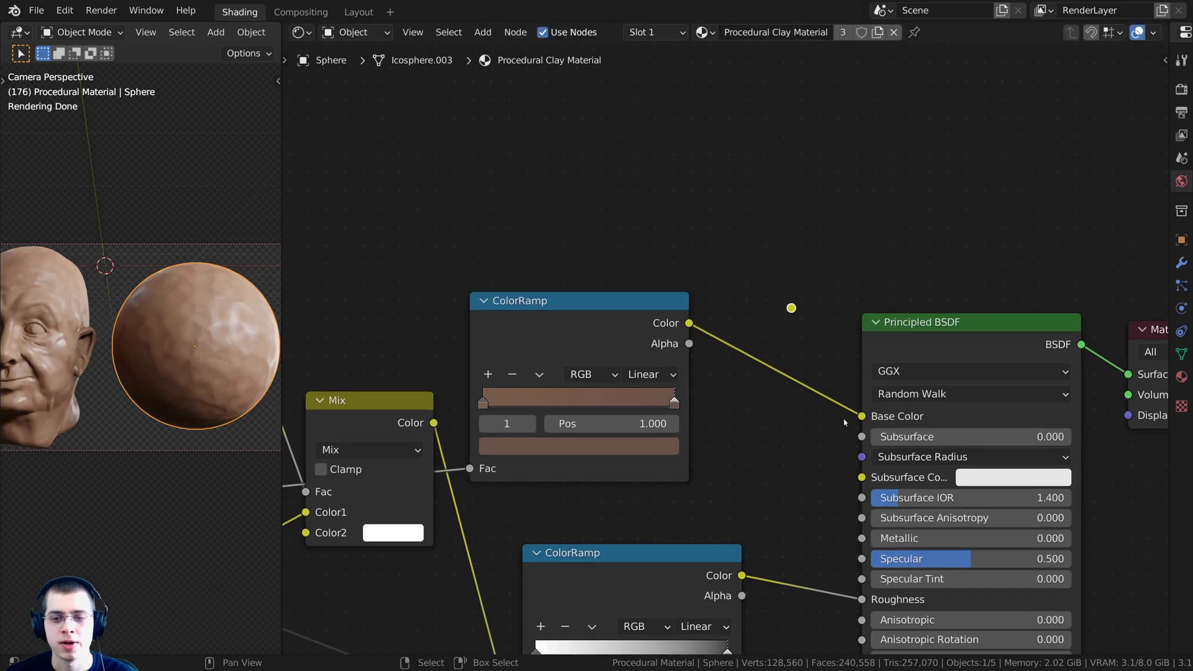
# Step: Detach the ColorRamp's Color link from Base Color, end it at the Reroute, and reposition the Reroute and Principled BSDF
pyautogui.moveTo(858, 413); pyautogui.dragTo(805, 349)
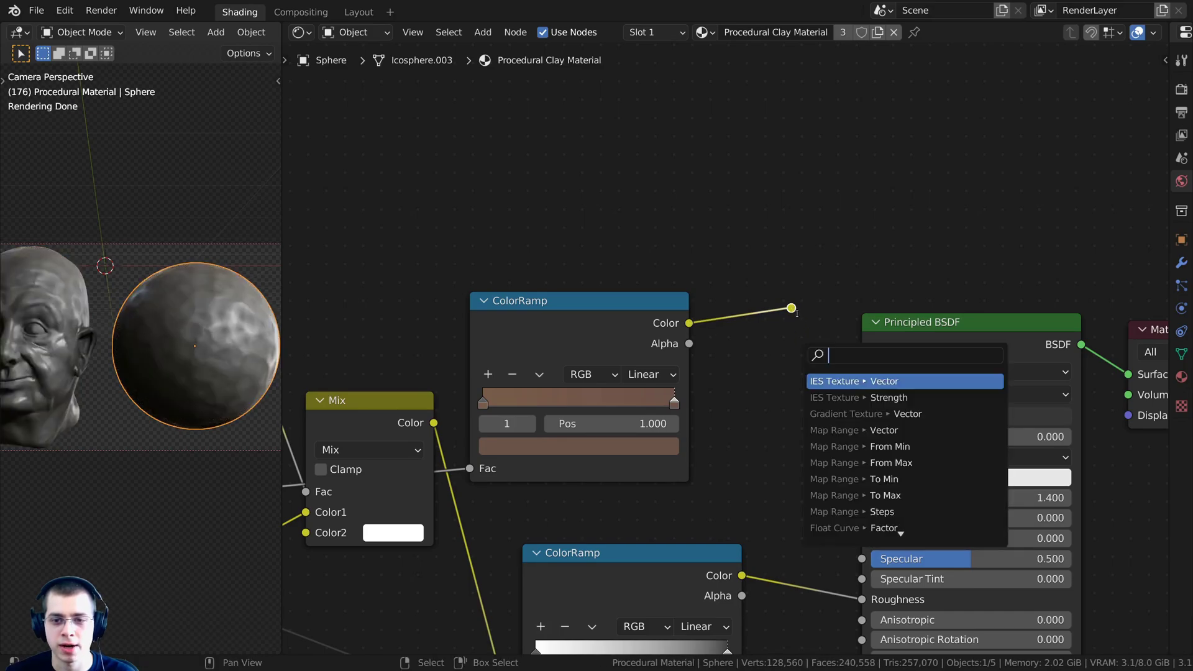
pyautogui.click(791, 308)
pyautogui.press('g')
pyautogui.click(804, 378)
pyautogui.moveTo(788, 354); pyautogui.dragTo(746, 263, button='middle')
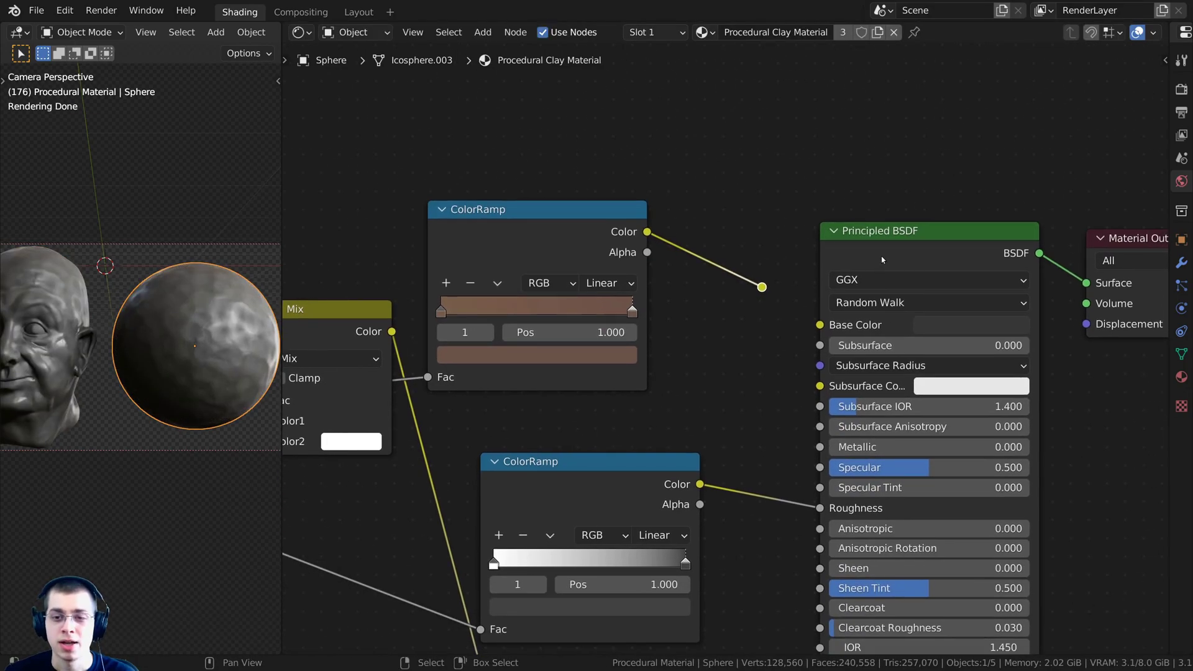
pyautogui.moveTo(882, 258); pyautogui.dragTo(901, 264)
# Step: Duplicate the Reroute twice, placing one copy below and one above the original
pyautogui.click(762, 287)
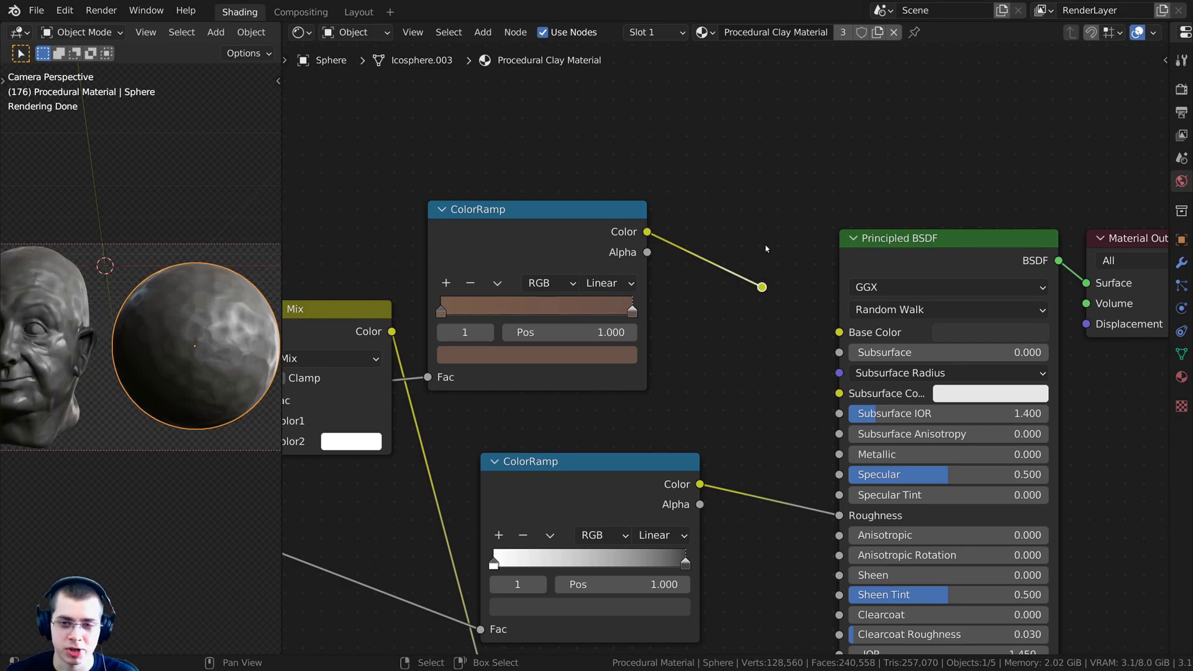
pyautogui.hotkey('shift', 'd')
pyautogui.click(762, 333)
pyautogui.scroll(-1, 734, 410)
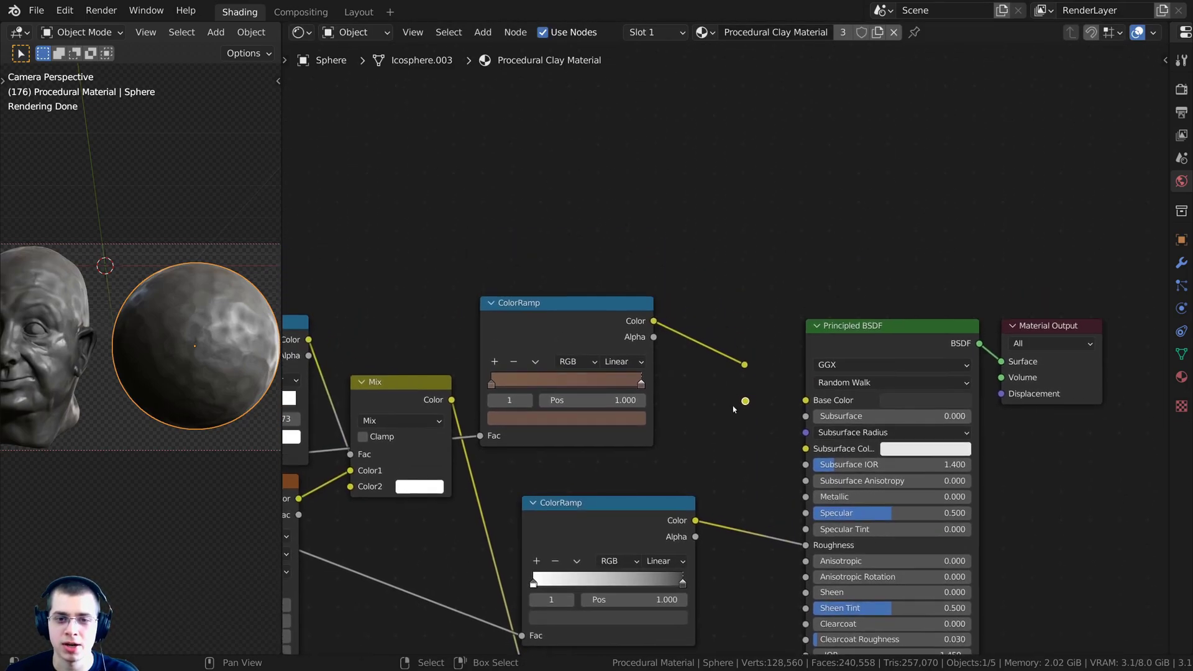
pyautogui.scroll(-2, 734, 409)
pyautogui.hotkey('shift', 'd')
pyautogui.click(745, 352)
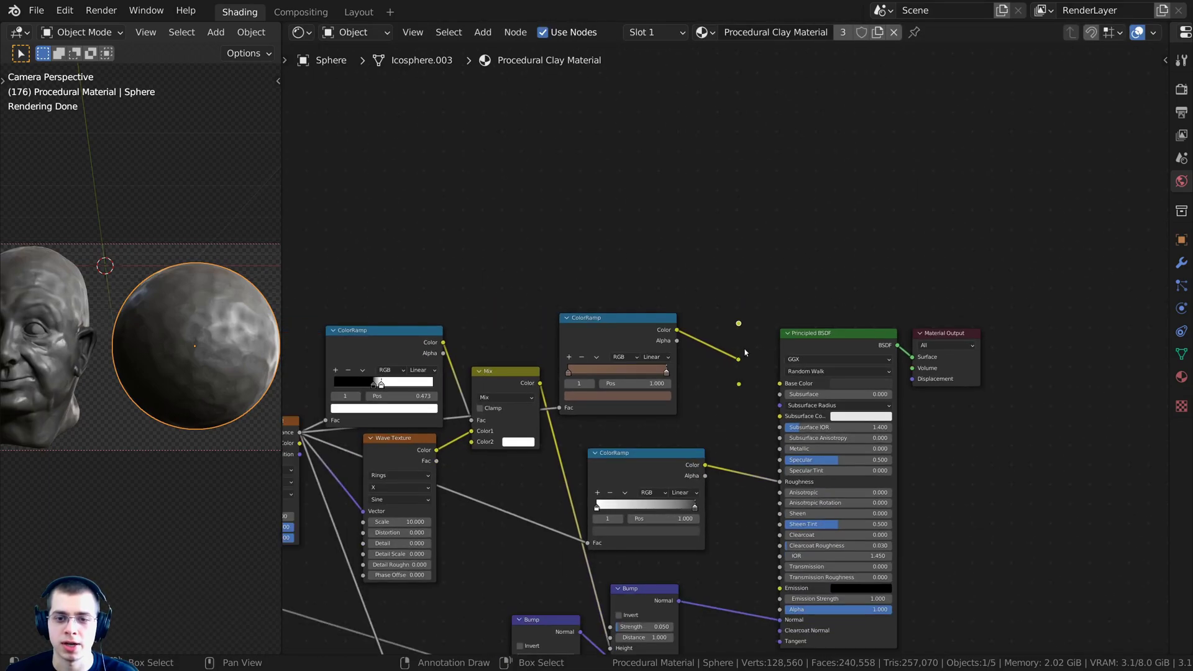
pyautogui.moveTo(745, 352); pyautogui.dragTo(708, 206, button='middle')
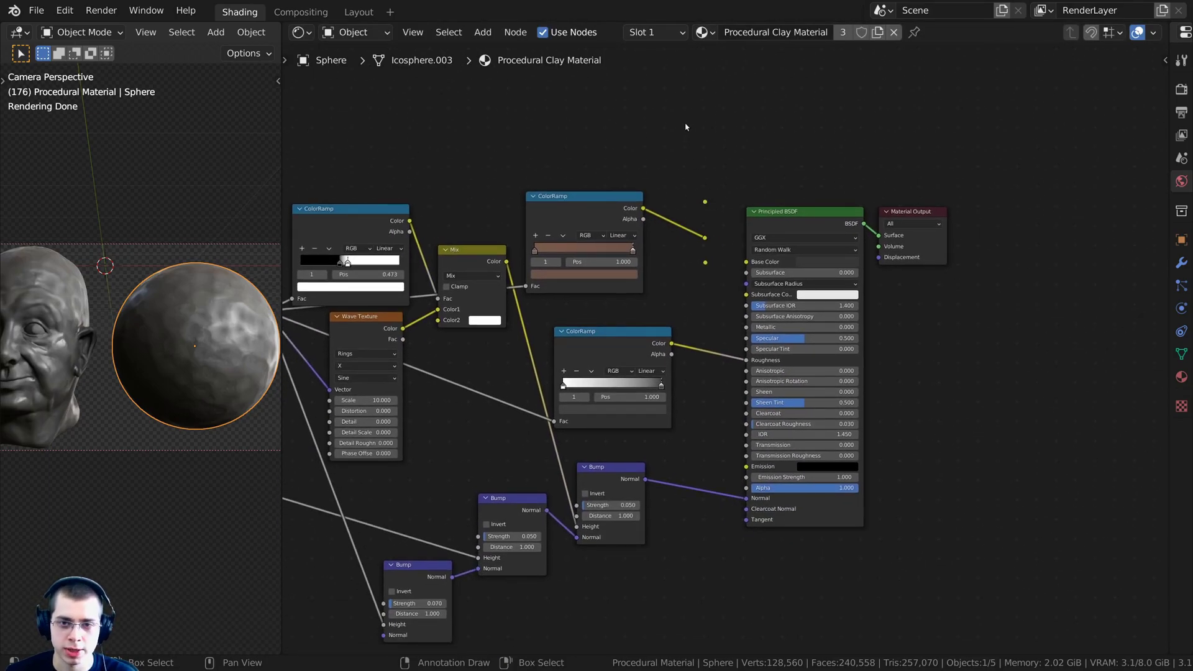
# Step: Move the three Reroutes, the Principled BSDF and the Material Output together, farther from the ColorRamps
pyautogui.press('b')
pyautogui.moveTo(685, 115); pyautogui.dragTo(932, 618)
pyautogui.moveTo(740, 349); pyautogui.dragTo(721, 378, button='middle')
pyautogui.press('g')
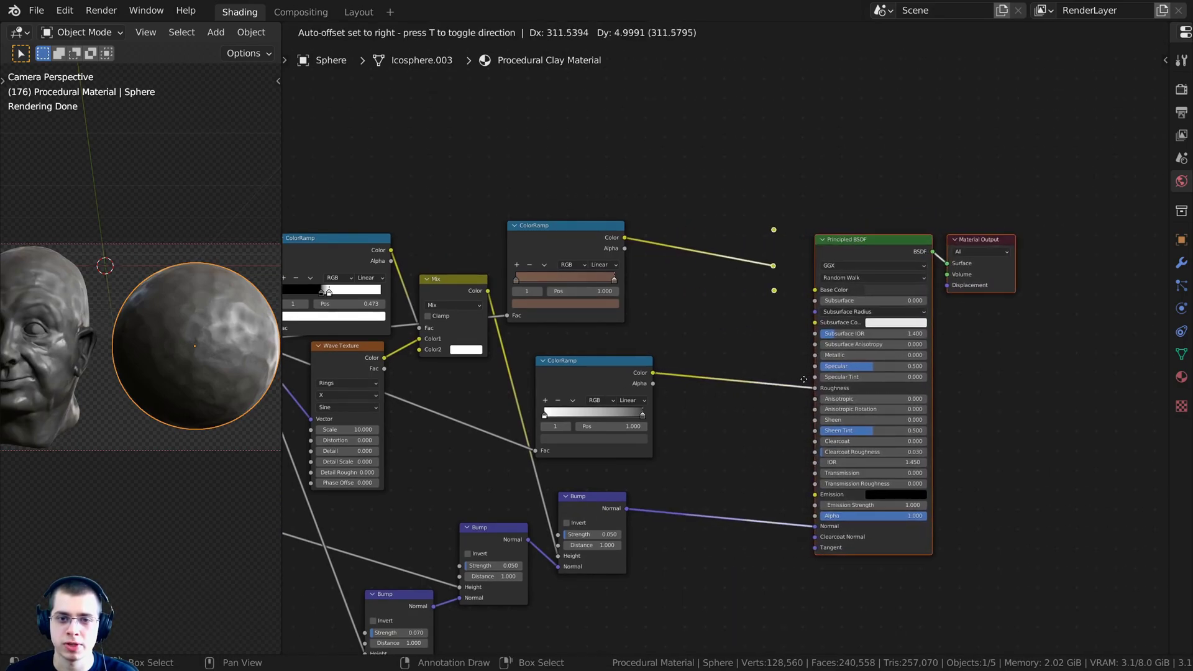
pyautogui.click(805, 381)
pyautogui.scroll(1, 699, 390)
pyautogui.scroll(1, 700, 391)
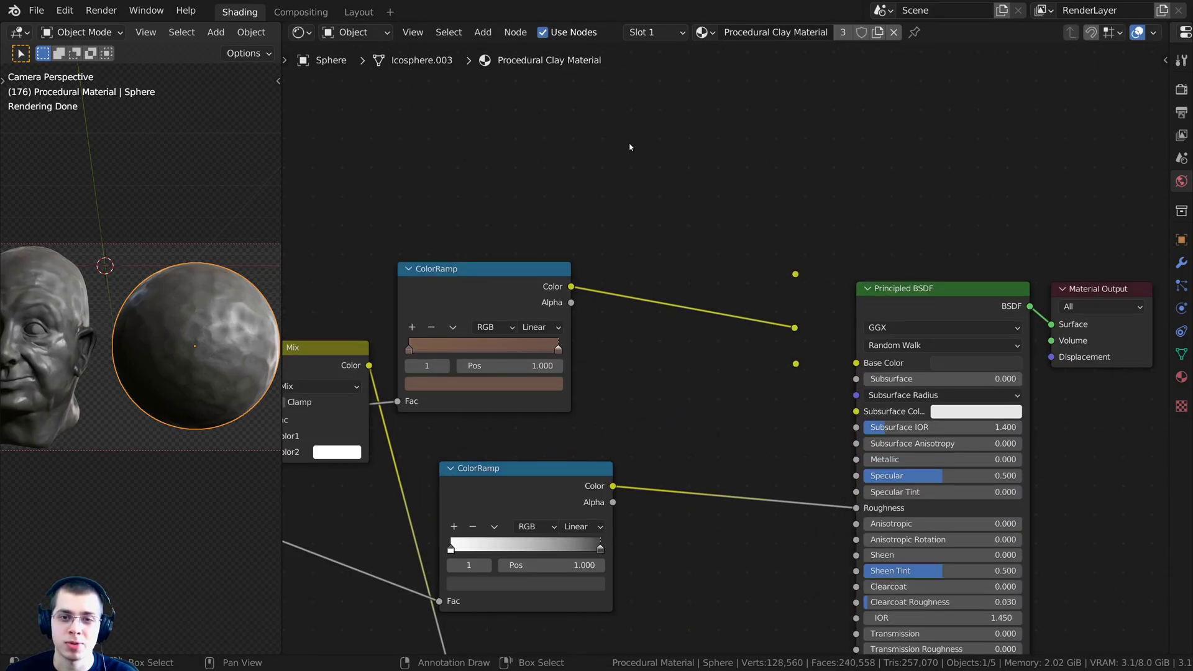
# Step: Add a Hue/Saturation node and place it above the base color ColorRamp
pyautogui.hotkey('shift', 'a')
pyautogui.click(569, 146)
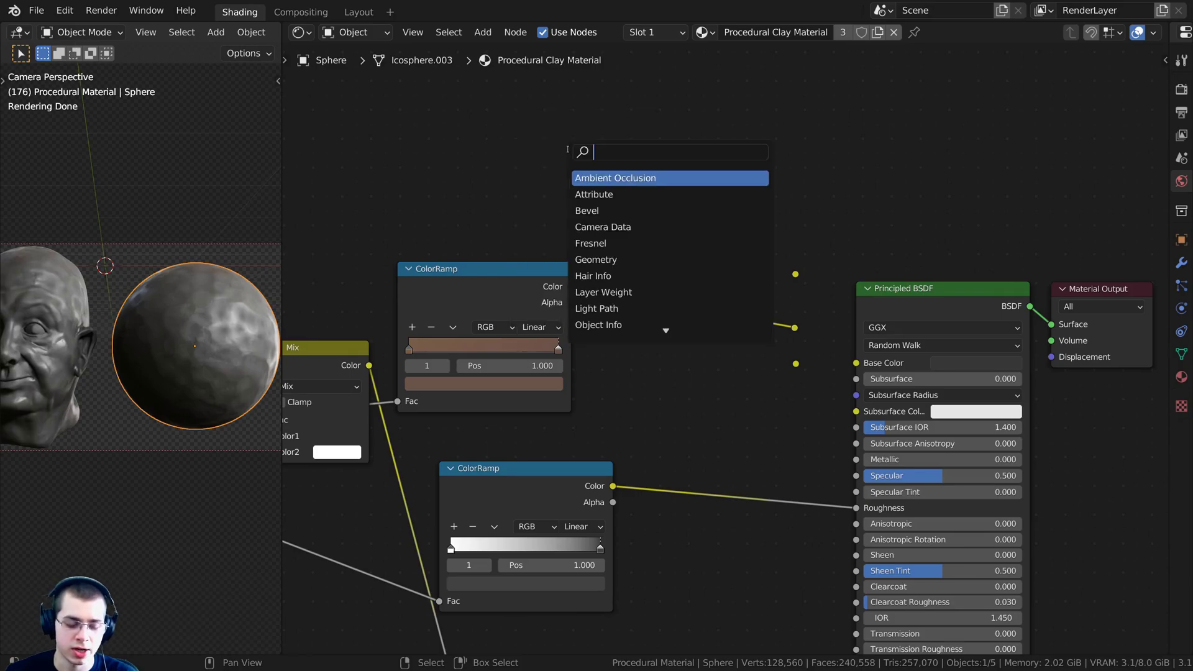
pyautogui.write('hue')
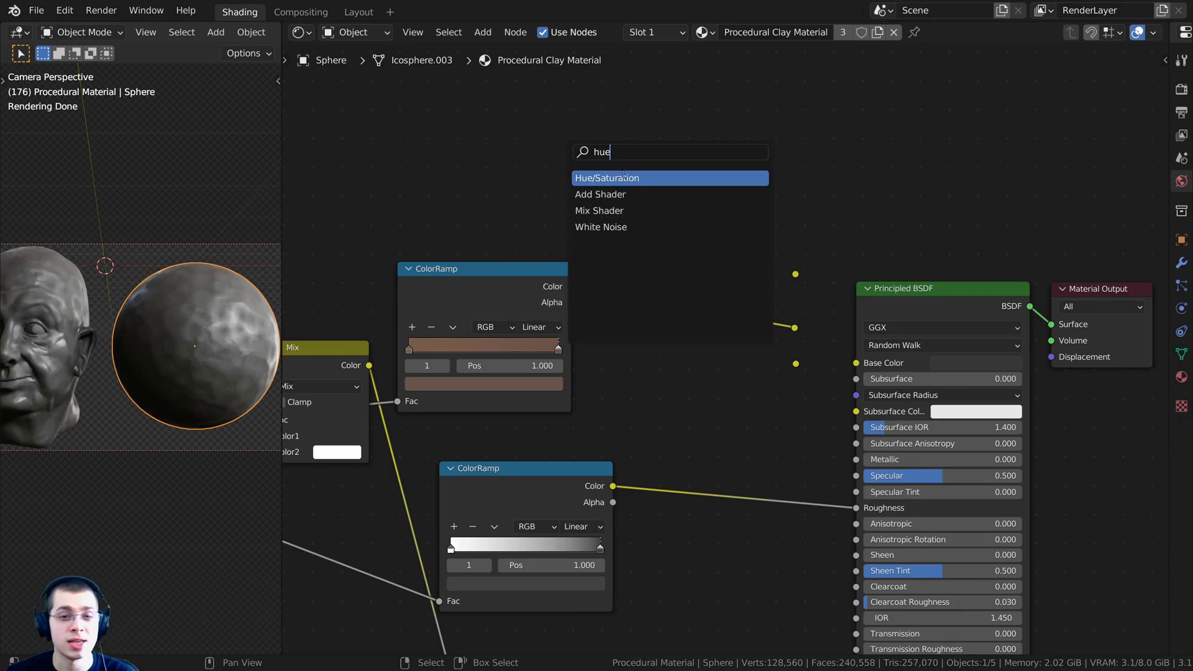
pyautogui.click(629, 178)
pyautogui.click(635, 164)
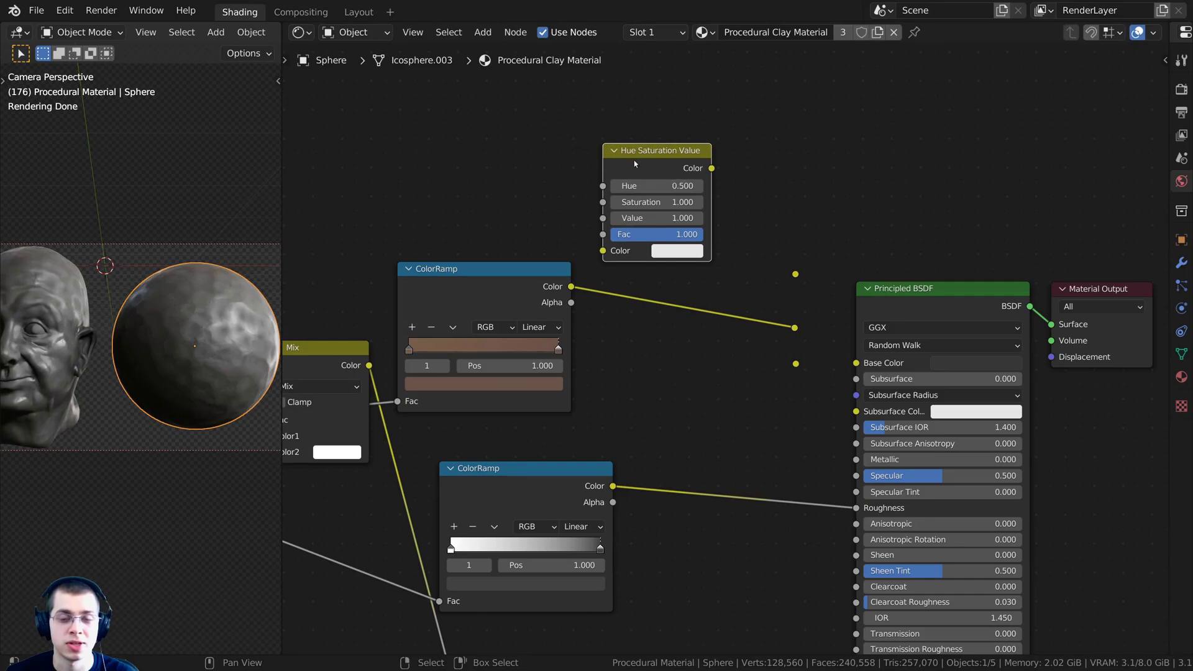
pyautogui.scroll(2, 671, 218)
# Step: Connect the base color ColorRamp's Color output to the upper and lower Reroutes
pyautogui.click(473, 256)
pyautogui.moveTo(473, 255); pyautogui.dragTo(460, 244, button='middle')
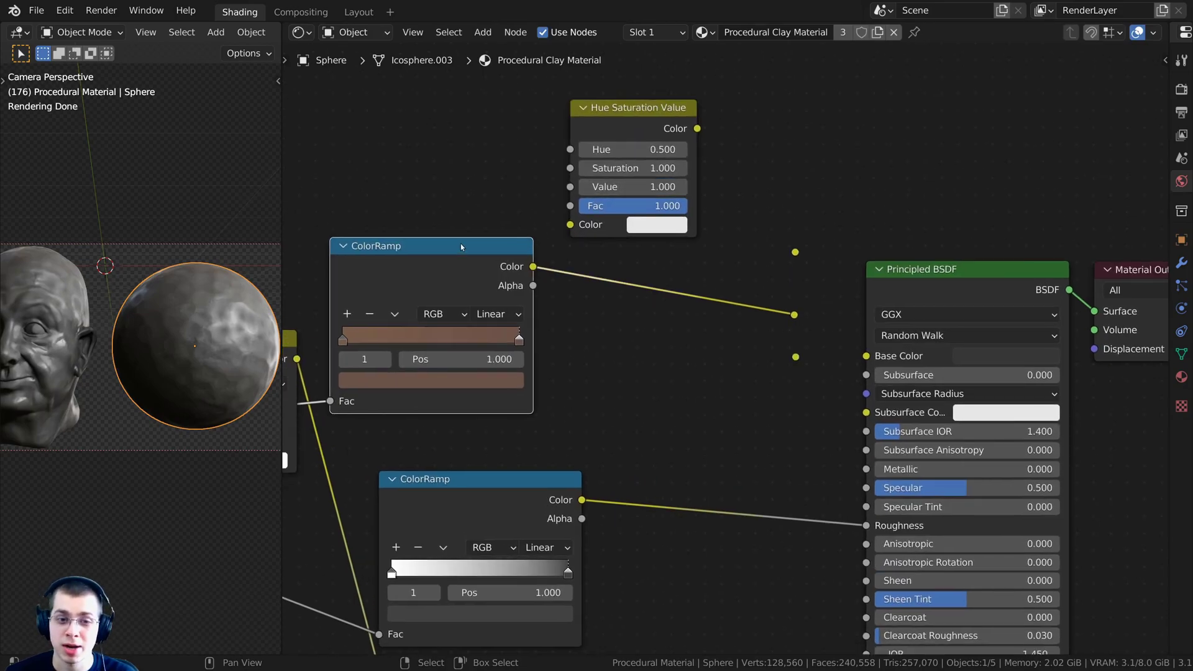
pyautogui.moveTo(534, 268); pyautogui.dragTo(796, 252)
pyautogui.moveTo(533, 267); pyautogui.dragTo(795, 357)
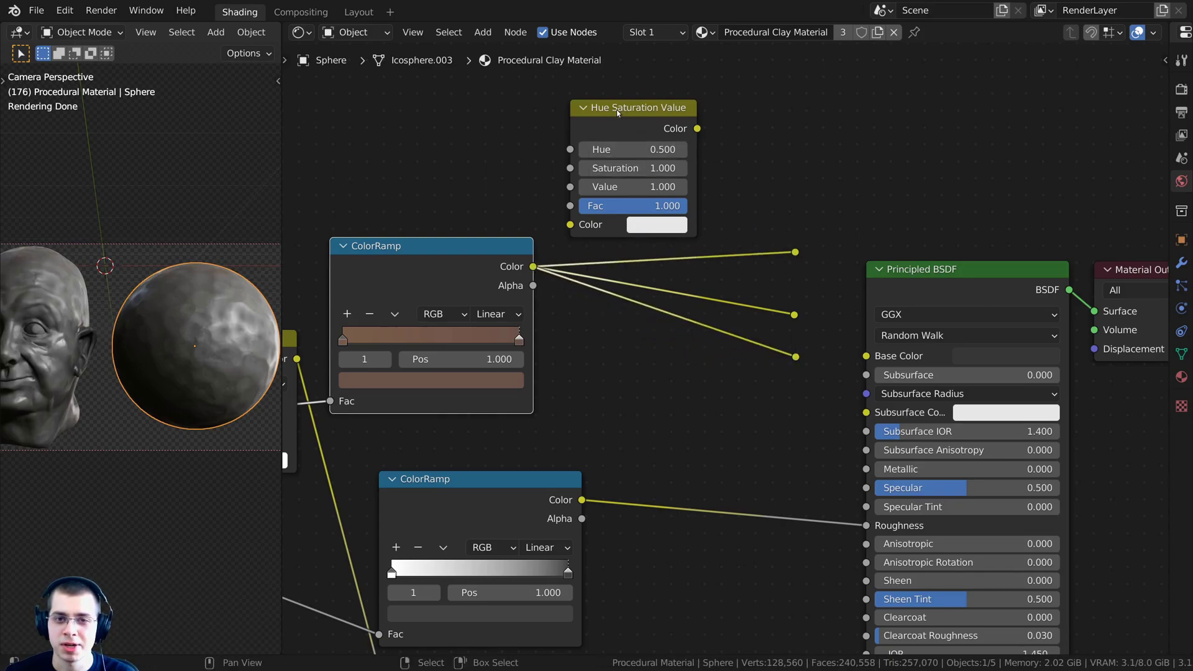
# Step: Insert the Hue Saturation Value node into the link between the ColorRamp and the upper Reroute
pyautogui.moveTo(617, 112); pyautogui.dragTo(657, 158)
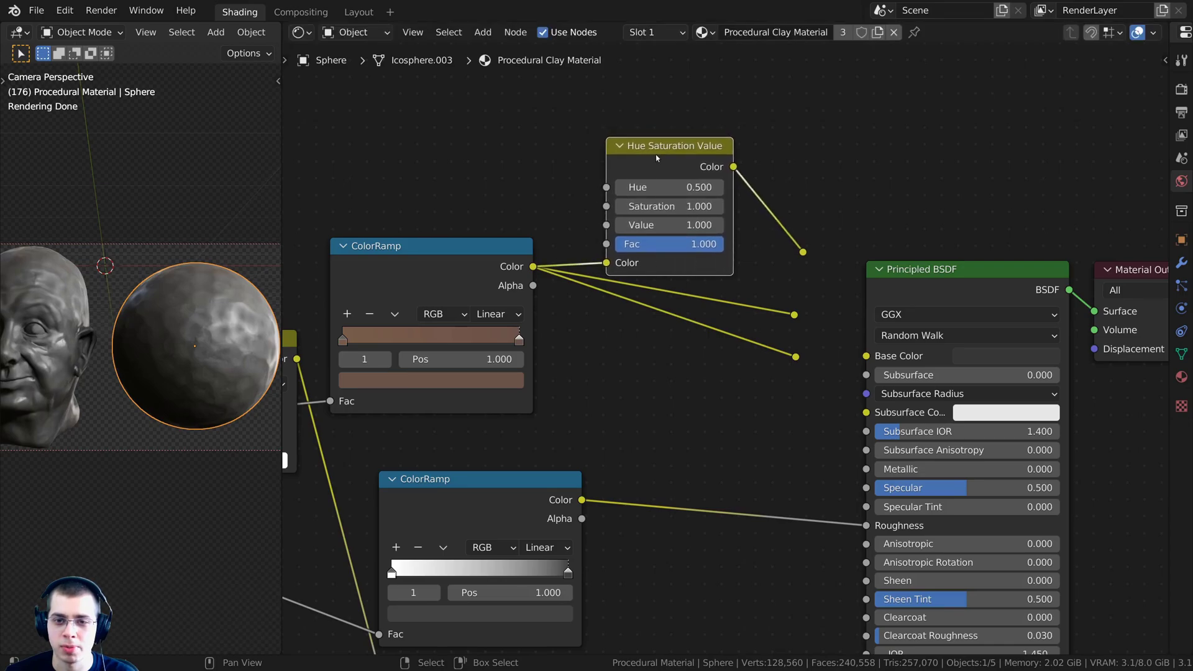
pyautogui.press('g')
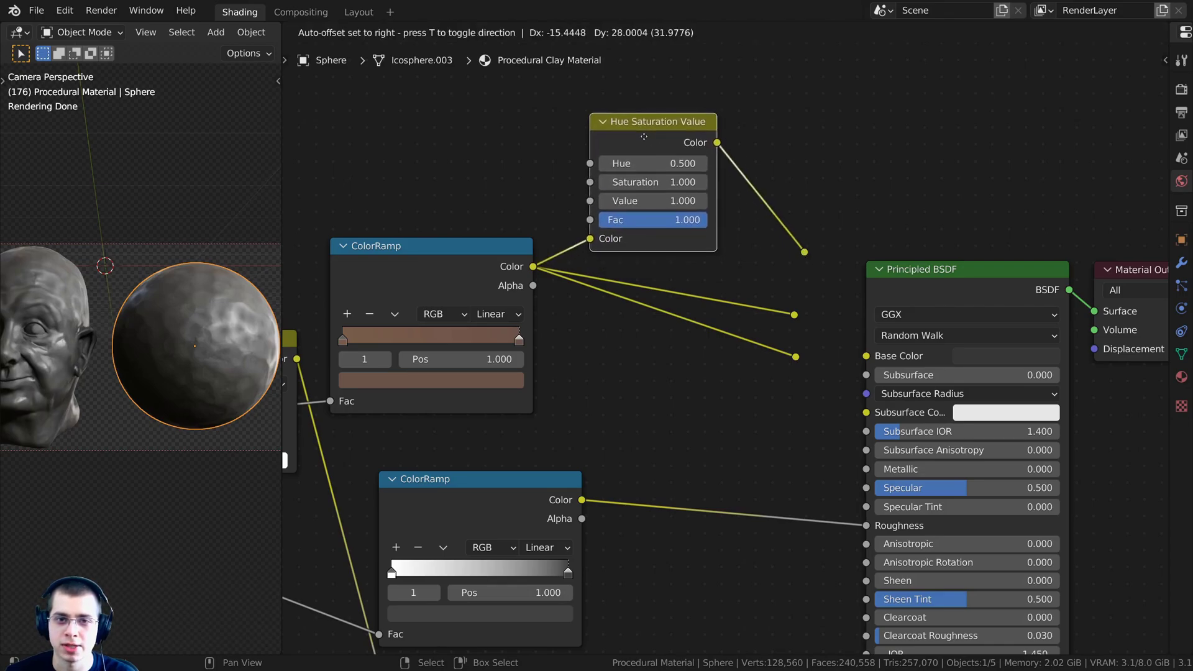
pyautogui.click(778, 228)
pyautogui.moveTo(651, 131); pyautogui.dragTo(661, 128)
# Step: Duplicate the Hue Saturation Value node and insert the copy into the link to the lower Reroute
pyautogui.hotkey('shift', 'd')
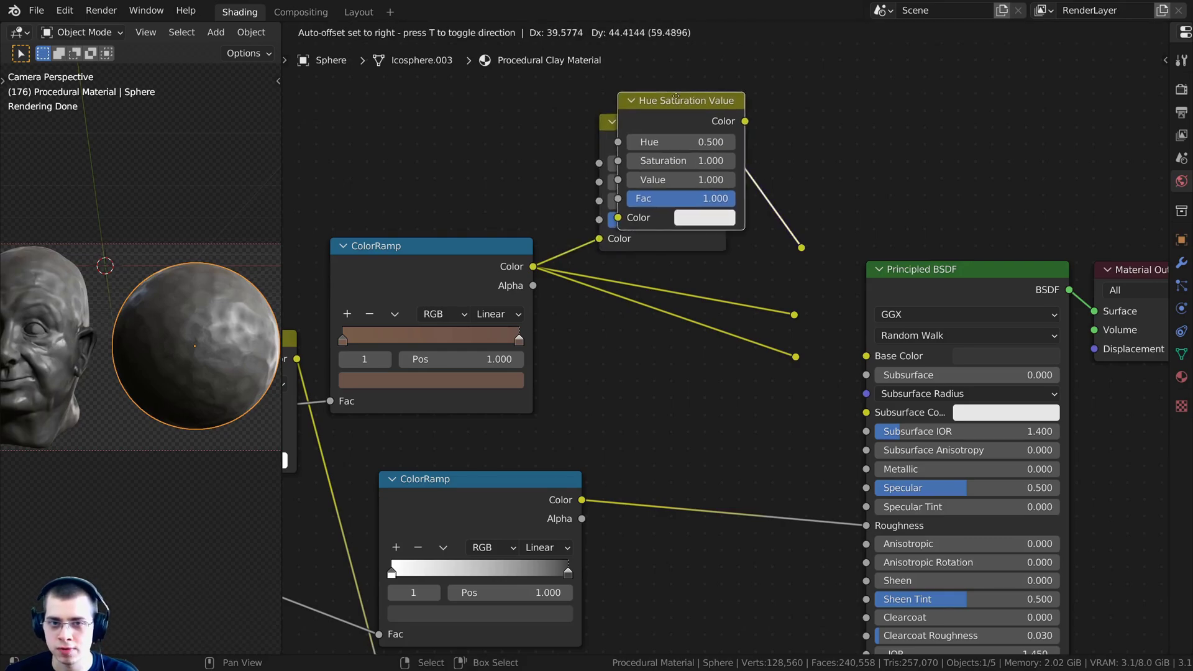
pyautogui.click(659, 330)
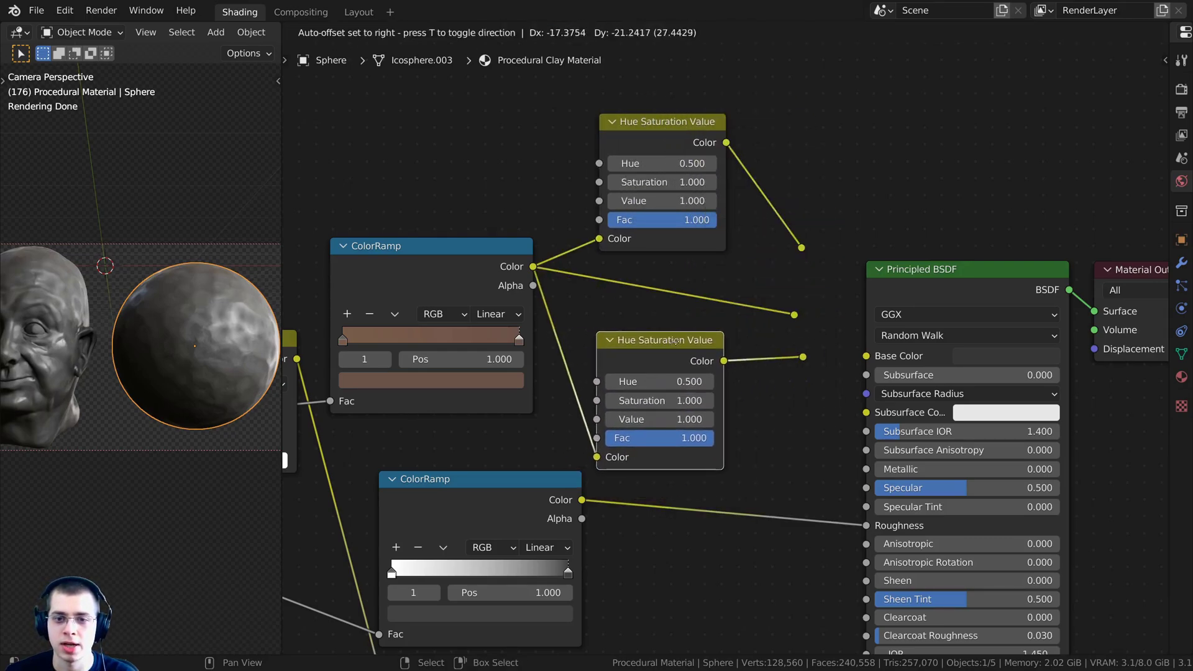
pyautogui.scroll(1, 730, 272)
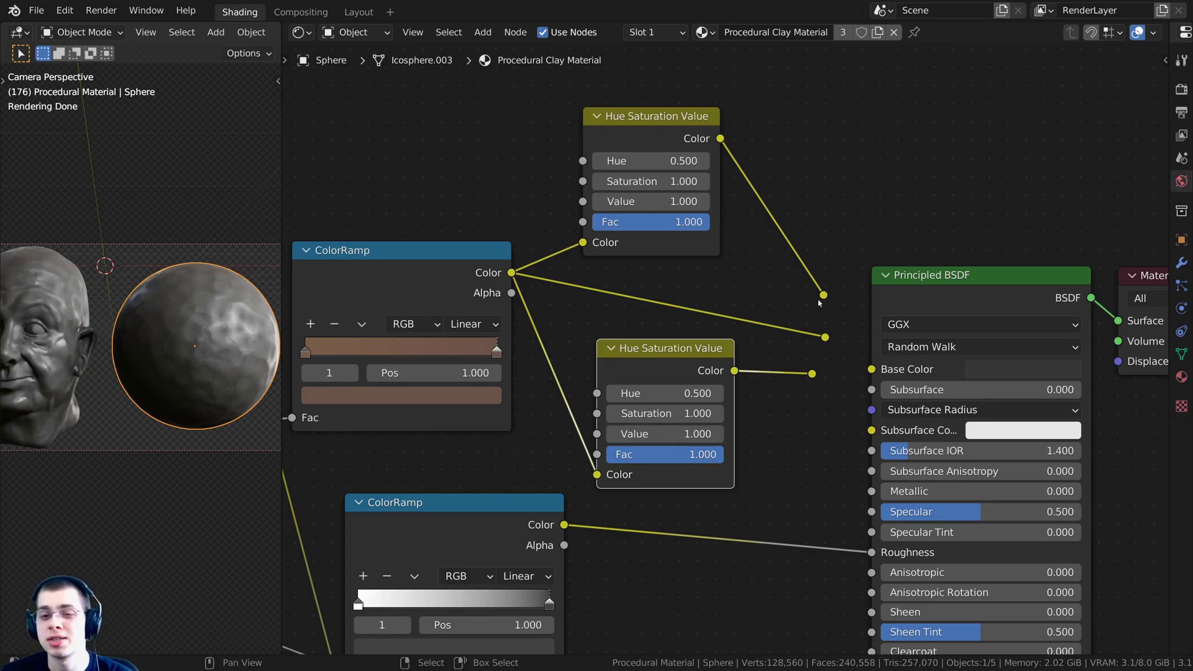
# Step: Raise the upper Hue Saturation Value node slightly and connect the upper Reroute to the Principled BSDF's Base Color
pyautogui.moveTo(665, 129); pyautogui.dragTo(660, 116)
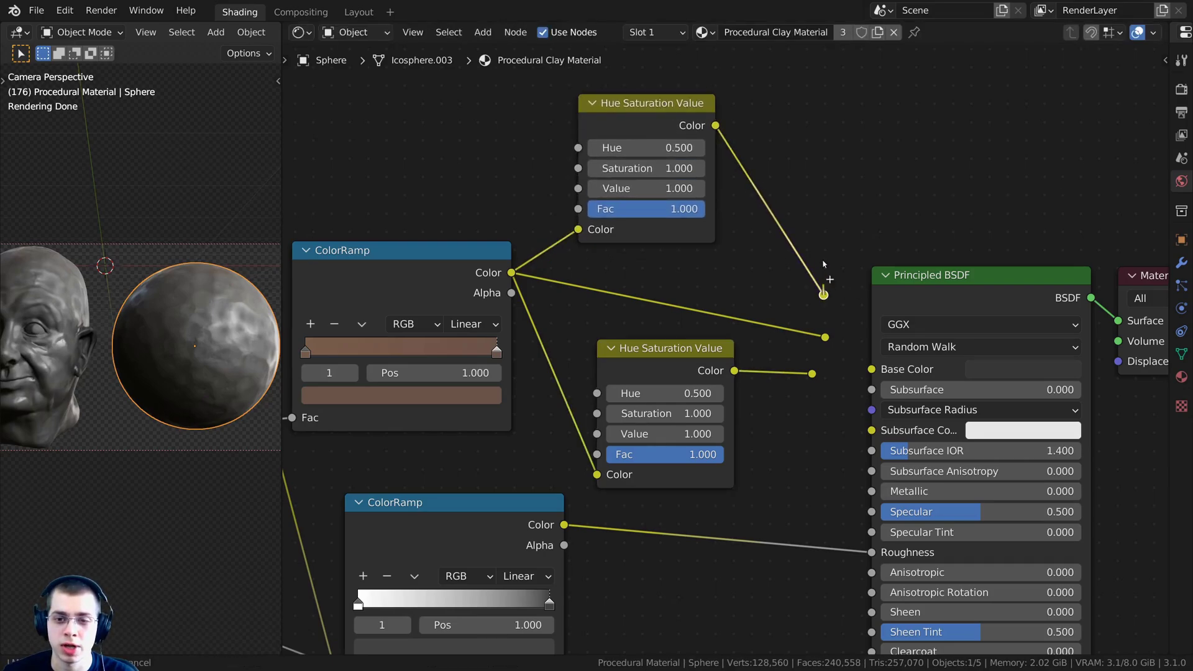
pyautogui.moveTo(823, 295); pyautogui.dragTo(872, 369)
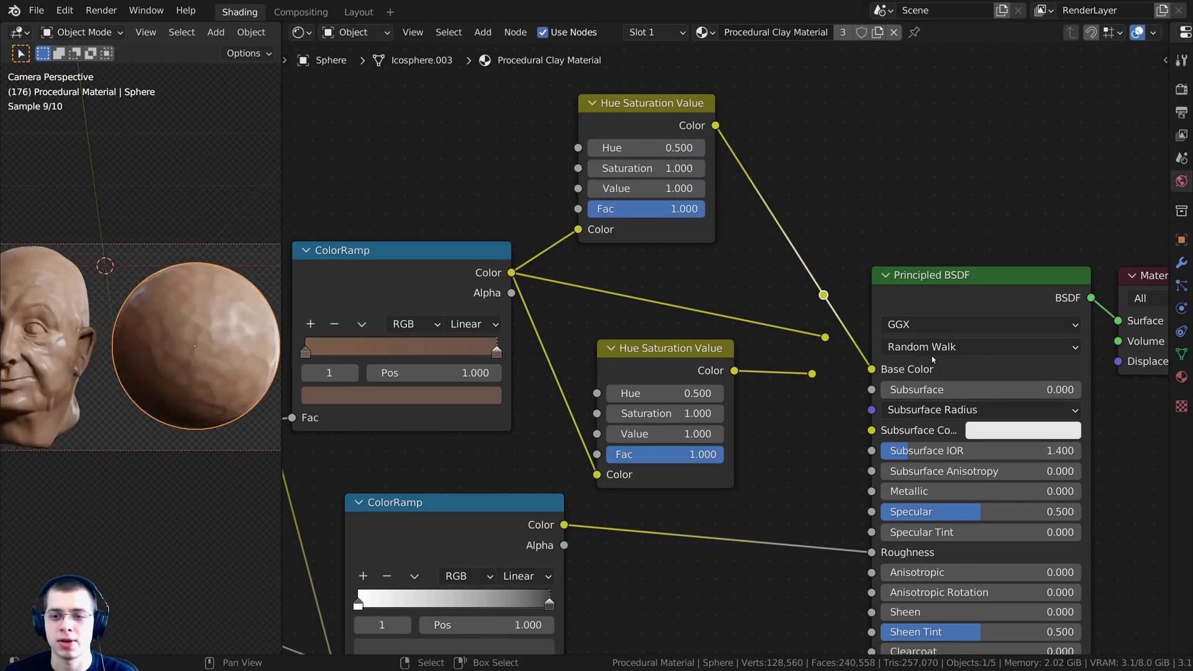
pyautogui.moveTo(872, 369); pyautogui.dragTo(820, 375, button='middle')
pyautogui.keyDown('shift'); pyautogui.moveTo(166, 235); pyautogui.dragTo(225, 220, button='middle'); pyautogui.keyUp('shift')
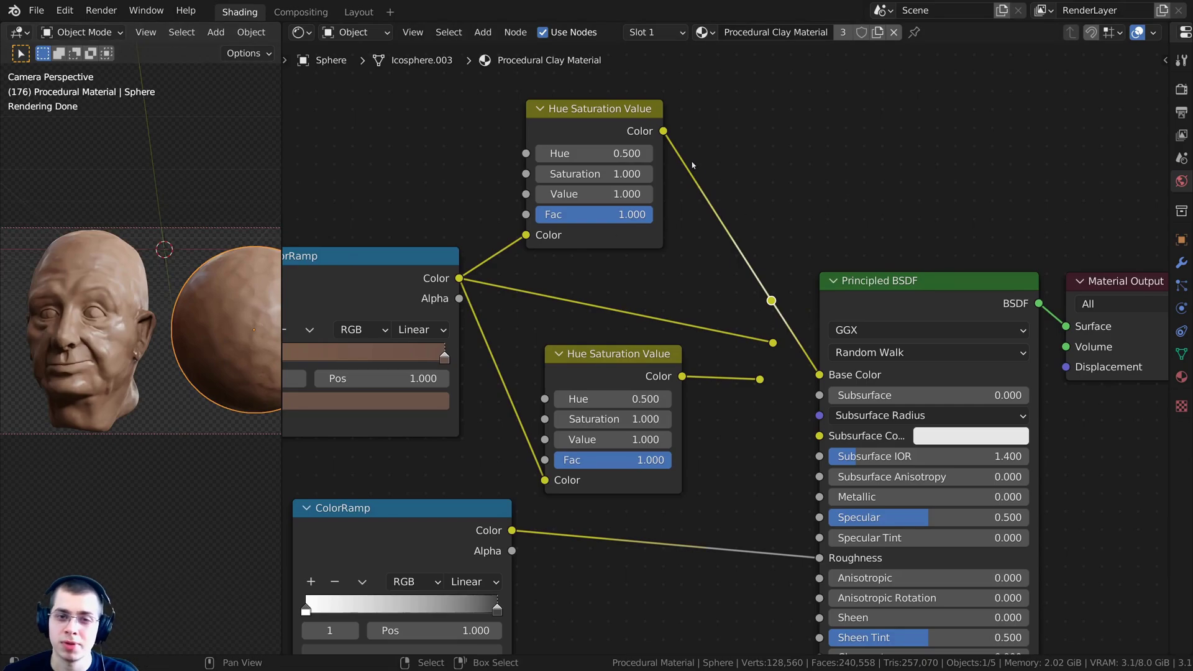
pyautogui.moveTo(713, 189); pyautogui.dragTo(746, 255, button='middle')
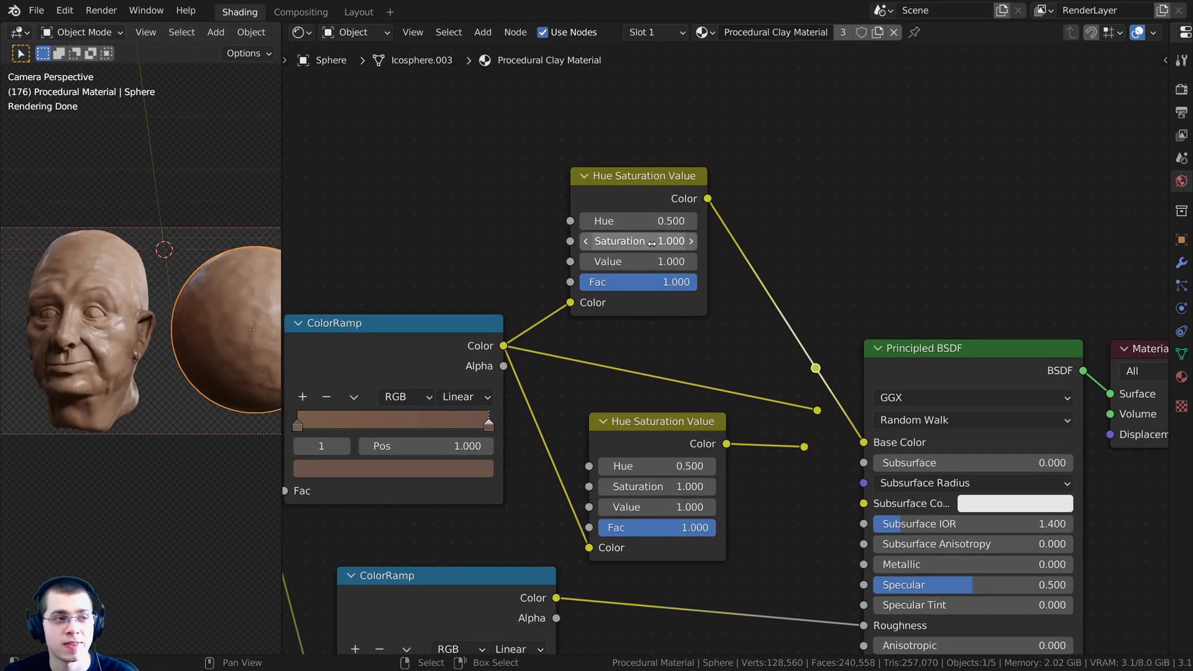
# Step: Set the upper Hue Saturation Value node's Saturation to 0.000 and Value to 0.5
pyautogui.moveTo(653, 243); pyautogui.dragTo(578, 243)
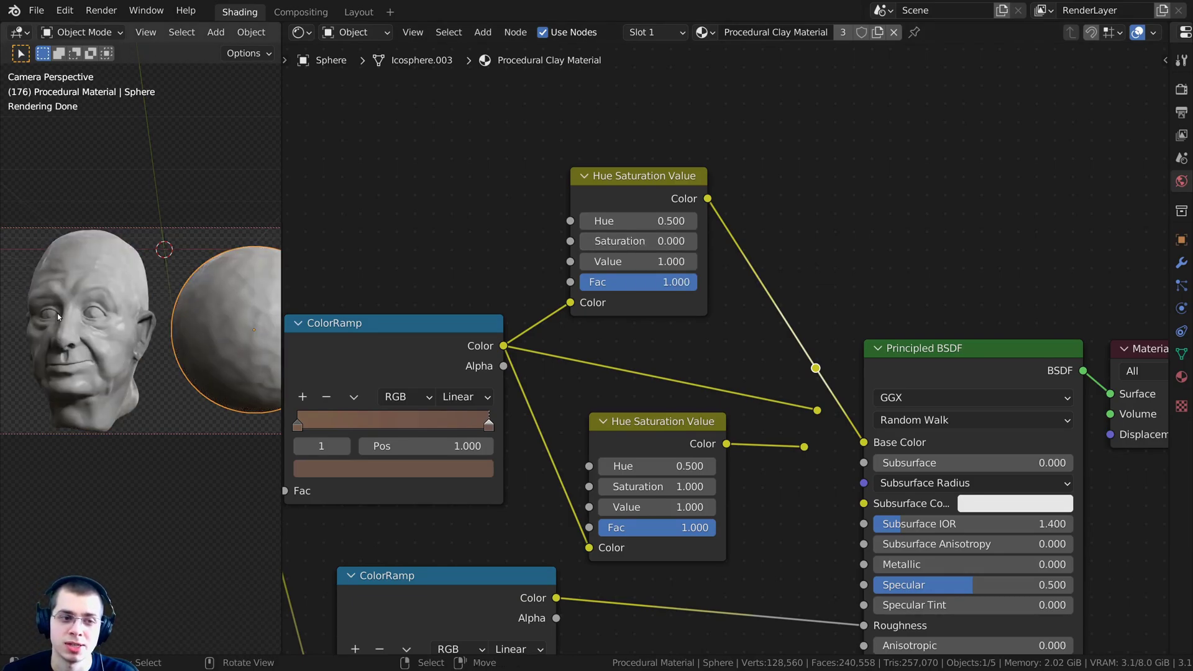
pyautogui.scroll(3, 55, 301)
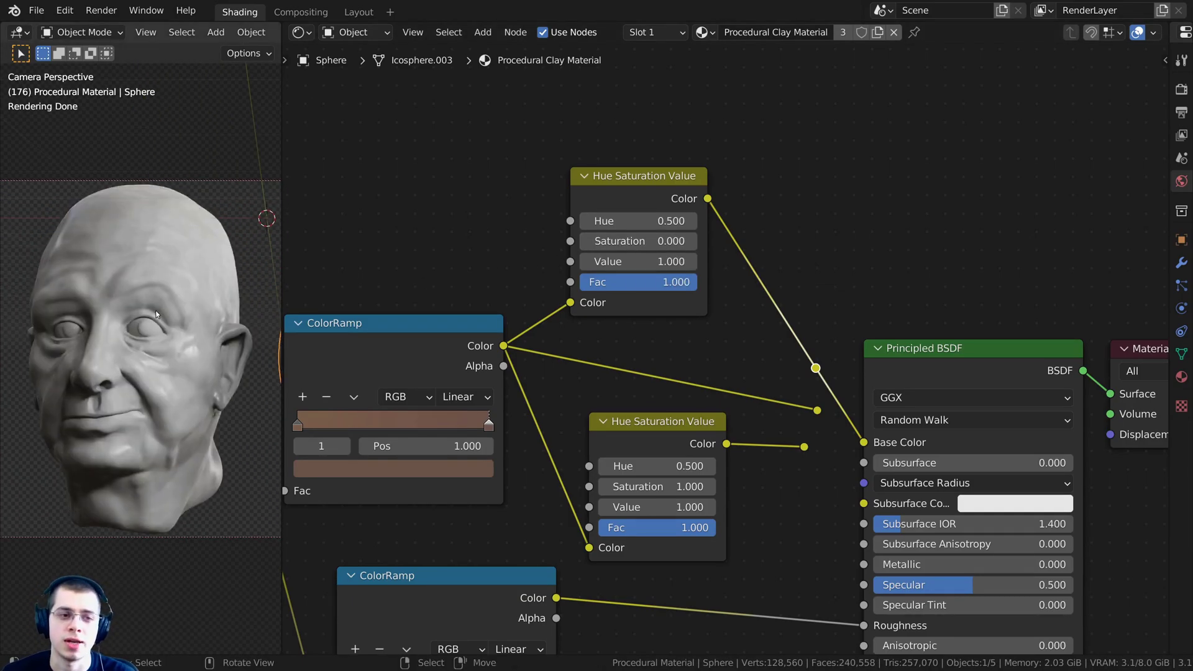
pyautogui.click(635, 266)
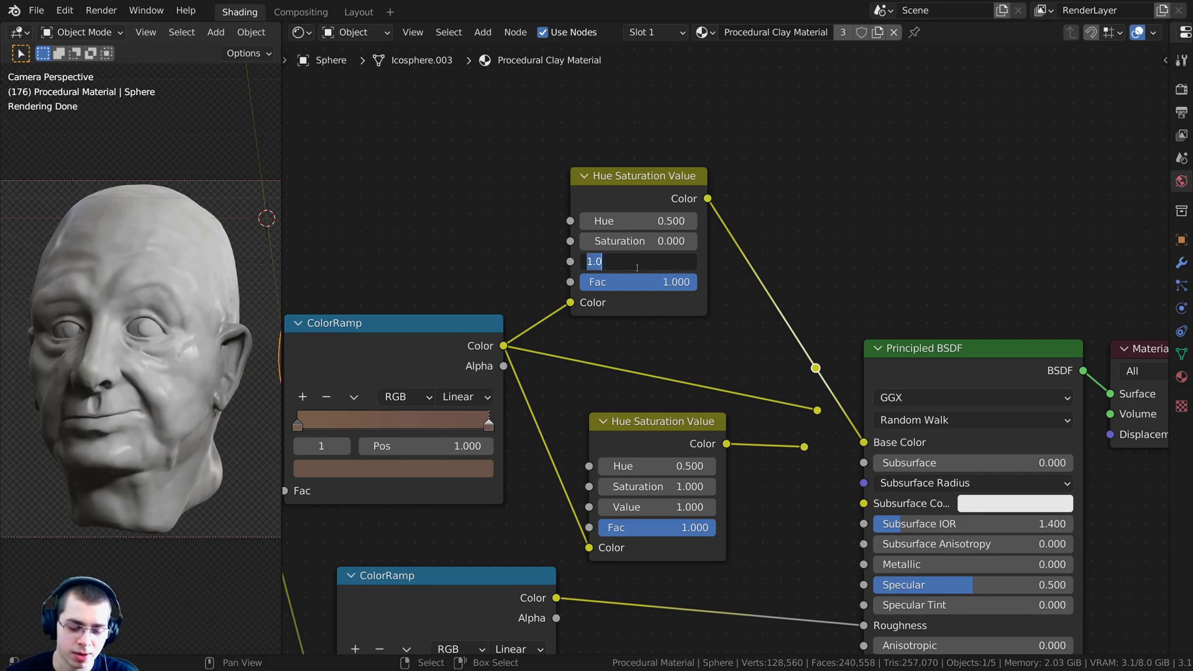
pyautogui.write('0.5')
pyautogui.press('Return')
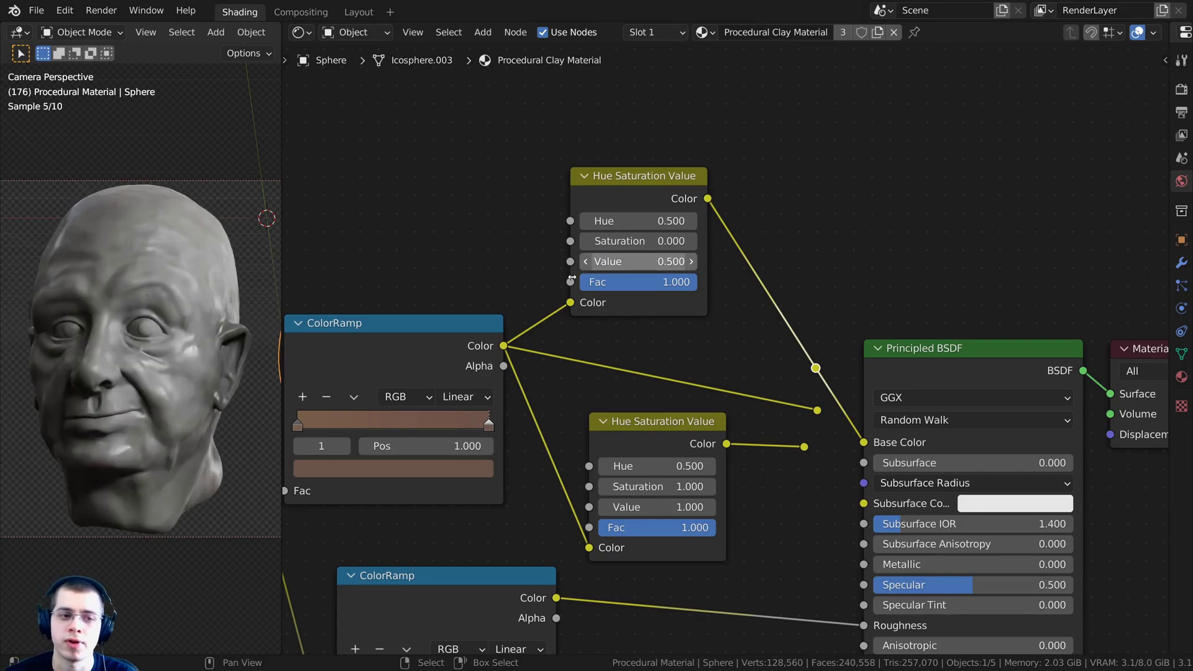
# Step: Try a lower Value on the upper Hue Saturation Value node, then undo it and view the head and sphere
pyautogui.keyDown('shift'); pyautogui.moveTo(108, 309); pyautogui.dragTo(0, 266, button='middle'); pyautogui.keyUp('shift')
pyautogui.moveTo(635, 262); pyautogui.dragTo(578, 262)
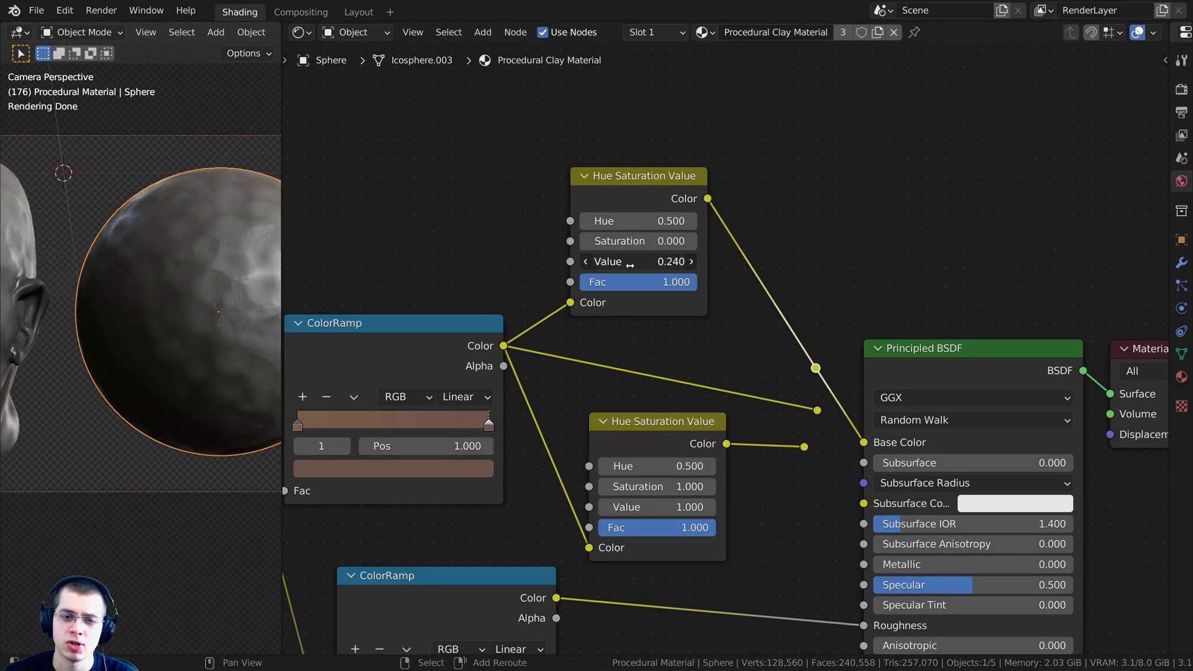
pyautogui.hotkey('ctrl', 'z')
pyautogui.scroll(-2, 56, 364)
pyautogui.keyDown('shift'); pyautogui.moveTo(57, 364); pyautogui.dragTo(151, 377, button='middle'); pyautogui.keyUp('shift')
pyautogui.moveTo(348, 330); pyautogui.dragTo(380, 255, button='middle')
pyautogui.scroll(1, 380, 255)
pyautogui.scroll(-1, 249, 267)
pyautogui.keyDown('shift'); pyautogui.moveTo(224, 286); pyautogui.dragTo(206, 286, button='middle'); pyautogui.keyUp('shift')
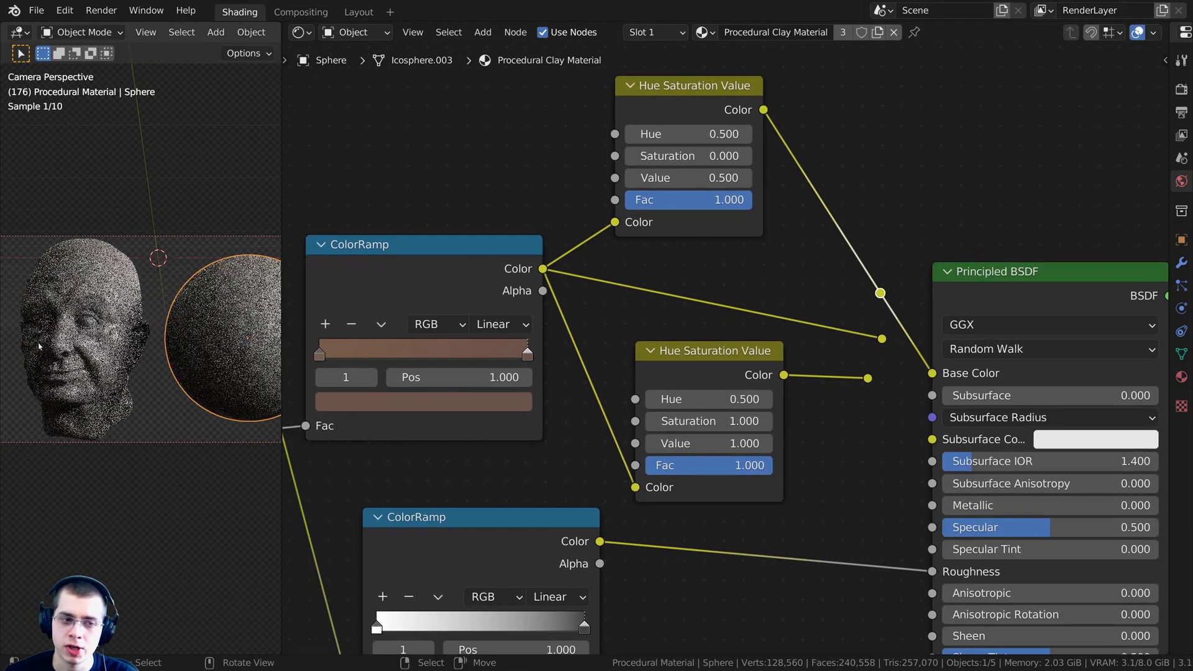
# Step: Connect the middle Reroute to the Principled BSDF's Base Color and nudge the Principled BSDF node
pyautogui.moveTo(652, 357); pyautogui.dragTo(581, 352, button='middle')
pyautogui.moveTo(807, 339); pyautogui.dragTo(862, 372)
pyautogui.moveTo(893, 292); pyautogui.dragTo(900, 282)
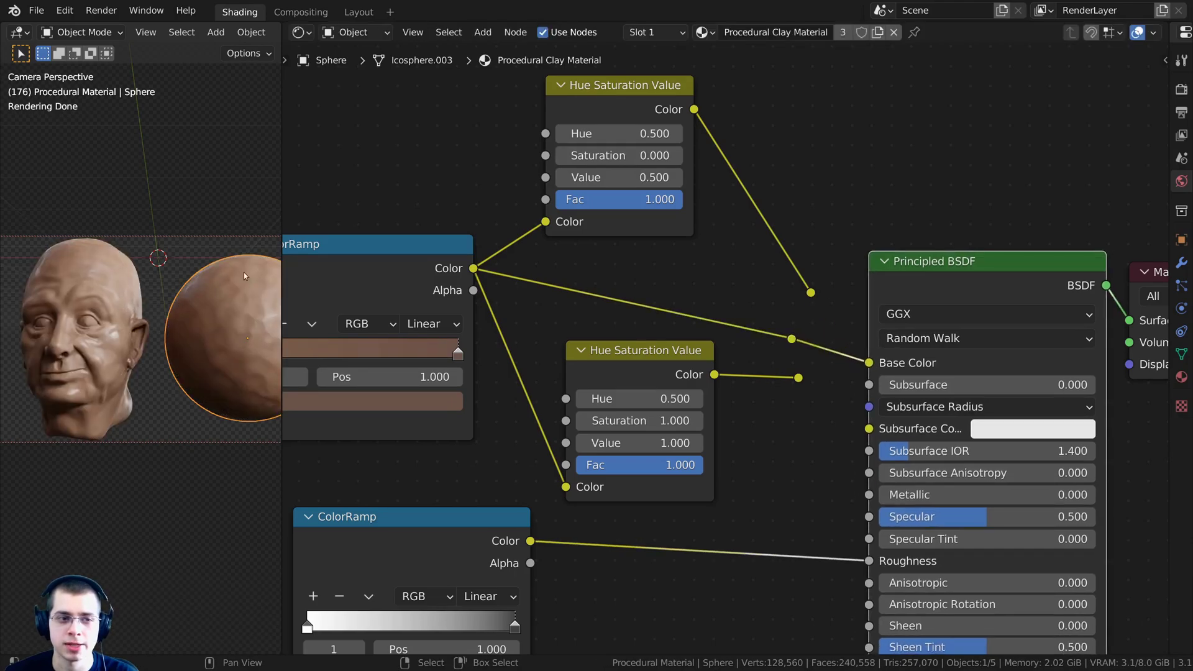
# Step: Tidy the upper and lower Reroutes and the lower Hue Saturation Value node, and connect the lower Reroute to the Principled BSDF's Base Color
pyautogui.moveTo(801, 300); pyautogui.dragTo(787, 295)
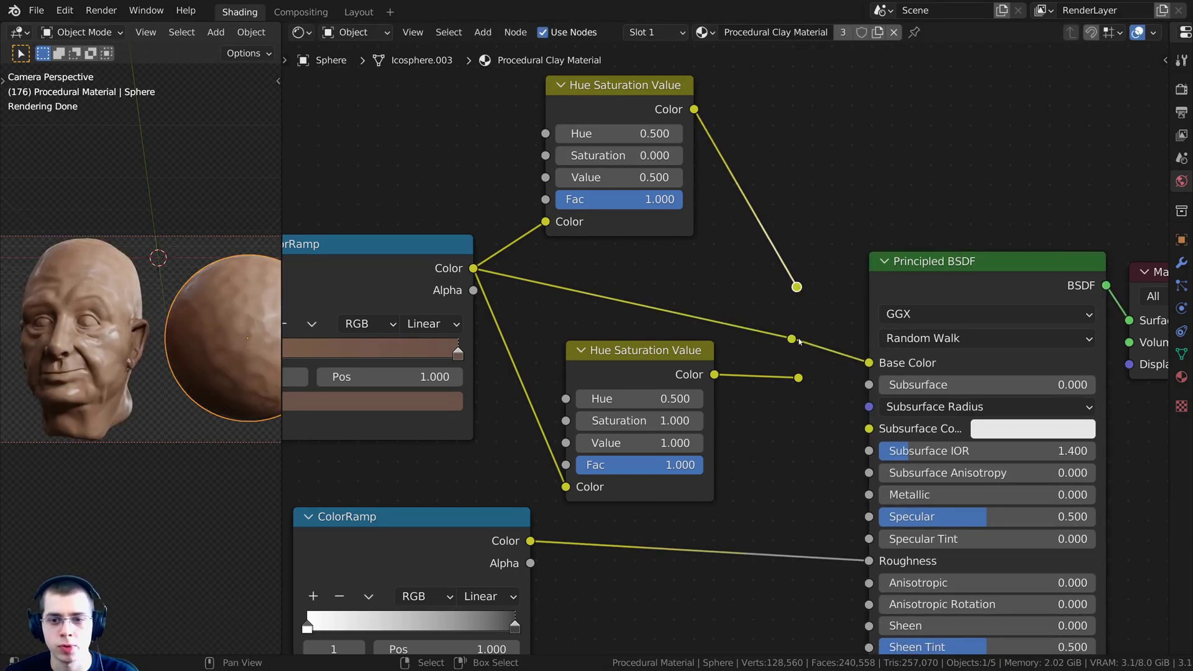
pyautogui.moveTo(797, 379); pyautogui.dragTo(785, 383)
pyautogui.moveTo(624, 368)
pyautogui.mouseDown()
pyautogui.moveTo(618, 319)
pyautogui.moveTo(607, 377)
pyautogui.mouseUp()
pyautogui.moveTo(786, 382); pyautogui.dragTo(869, 363)
# Step: Set the lower Hue Saturation Value node's Hue to 0.48
pyautogui.moveTo(659, 378); pyautogui.dragTo(709, 327, button='middle')
pyautogui.scroll(1, 709, 328)
pyautogui.scroll(1, 658, 348)
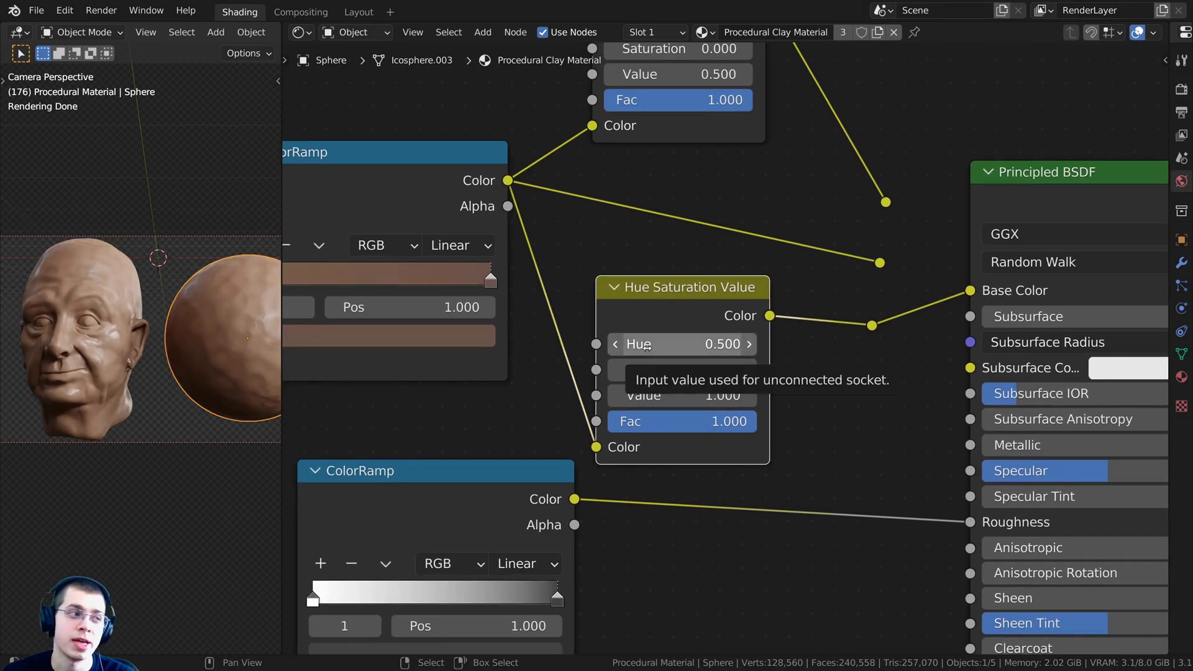
pyautogui.moveTo(662, 346); pyautogui.dragTo(475, 346)
pyautogui.rightClick(659, 345)
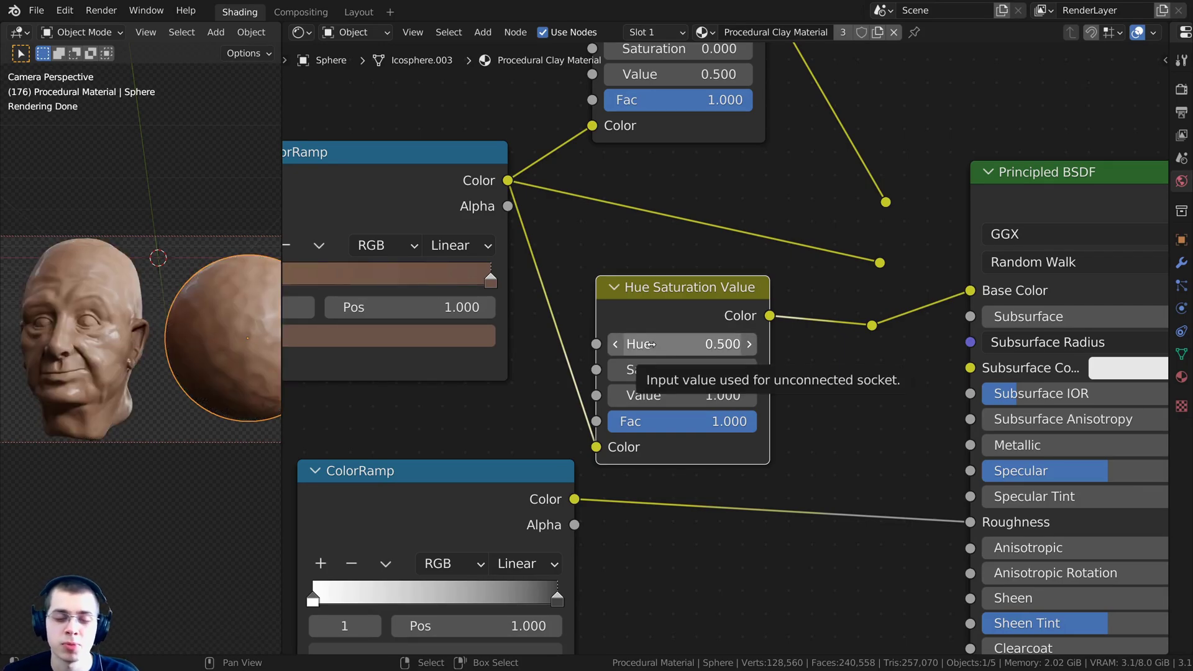
pyautogui.click(650, 344)
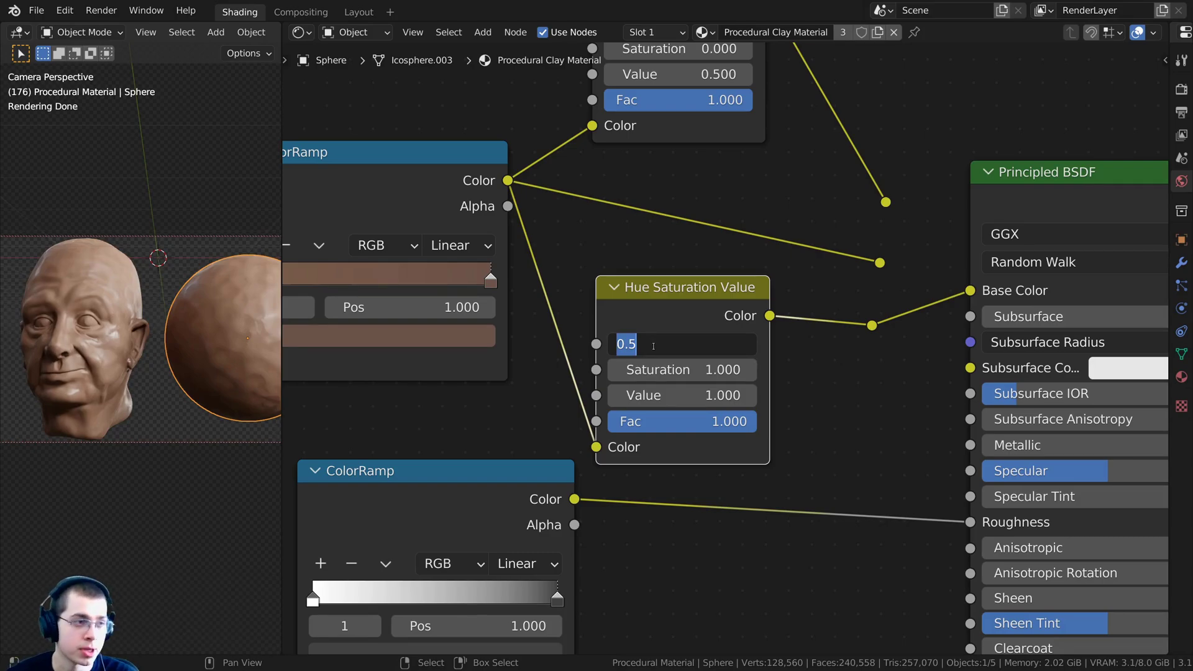
pyautogui.write('.4')
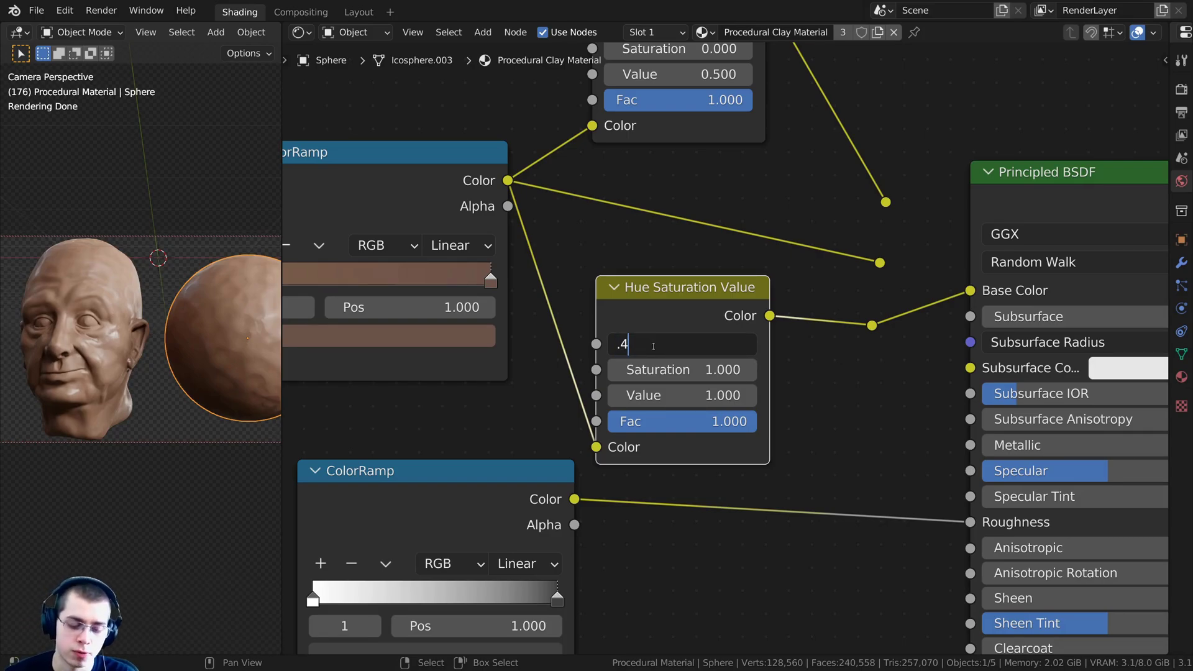
pyautogui.write('8')
pyautogui.press('Return')
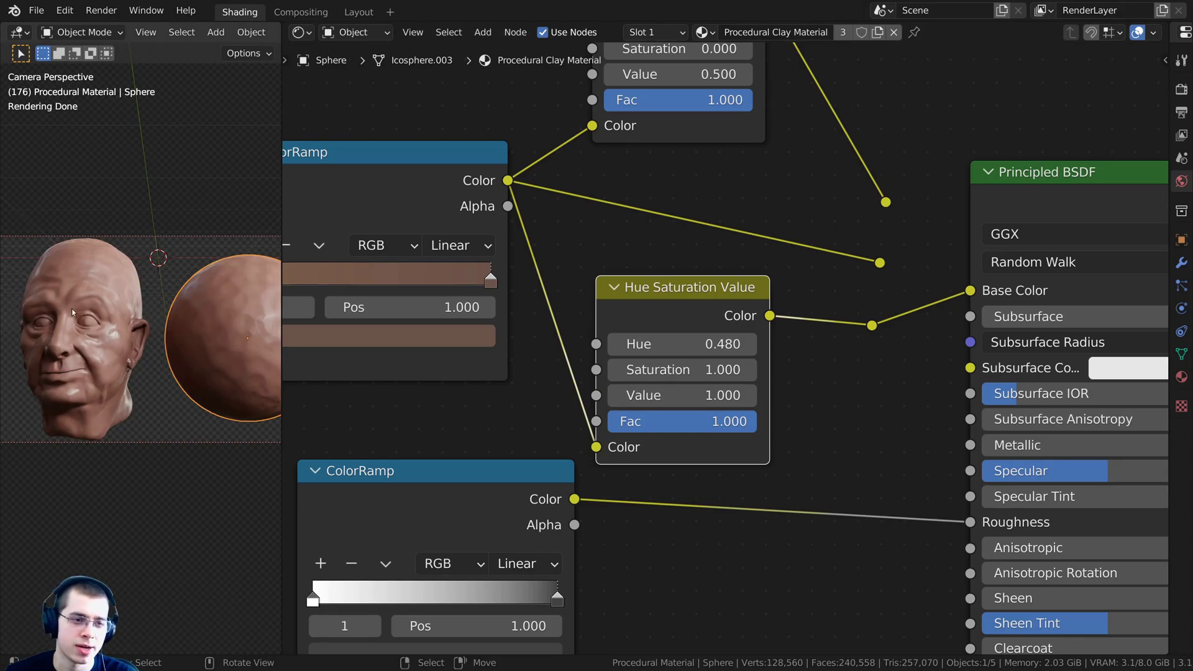
# Step: Set the lower Hue Saturation Value node's Saturation to 1.3
pyautogui.moveTo(599, 289); pyautogui.dragTo(613, 238, button='middle')
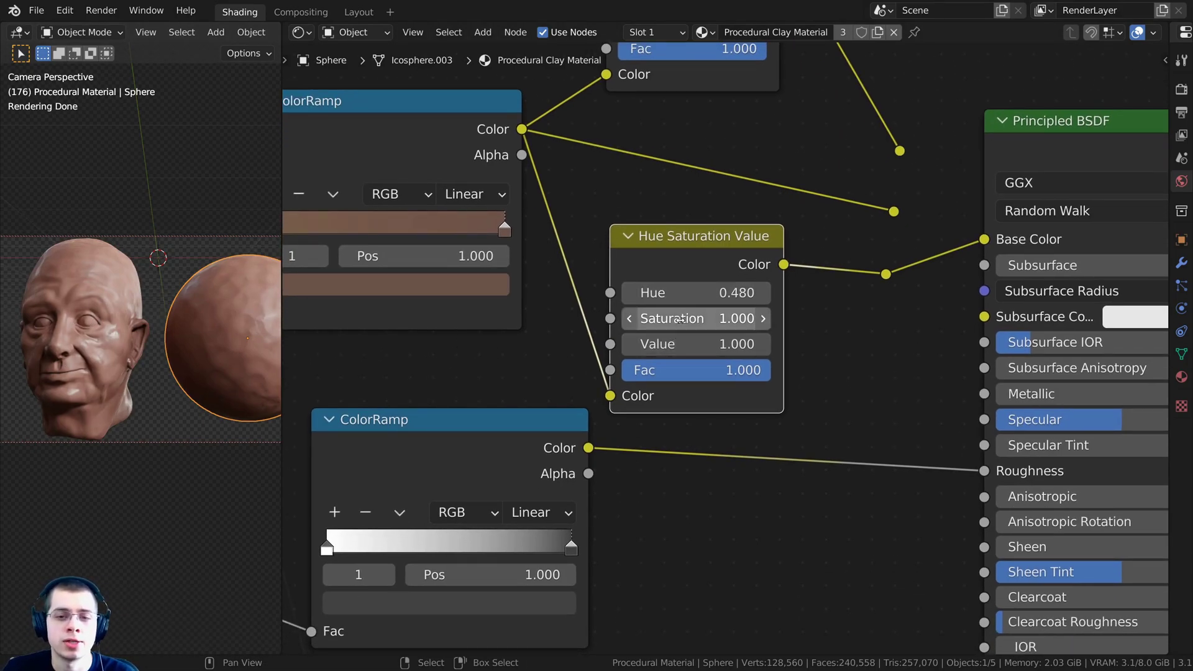
pyautogui.doubleClick(664, 321)
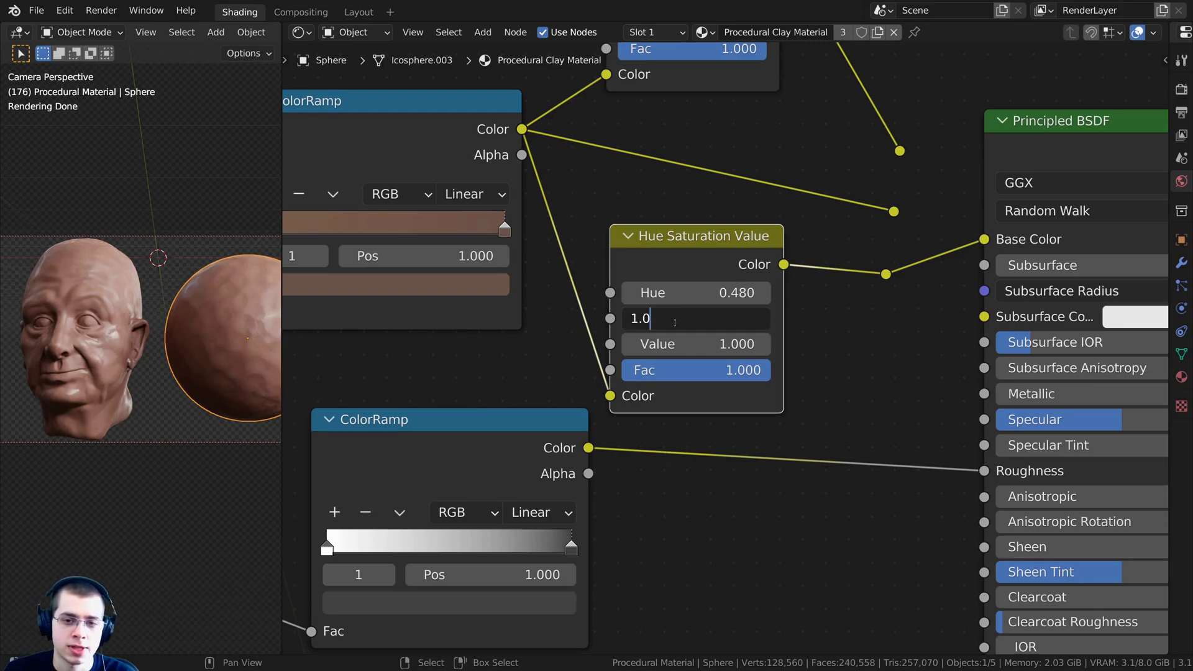
pyautogui.write('3')
pyautogui.press('Return')
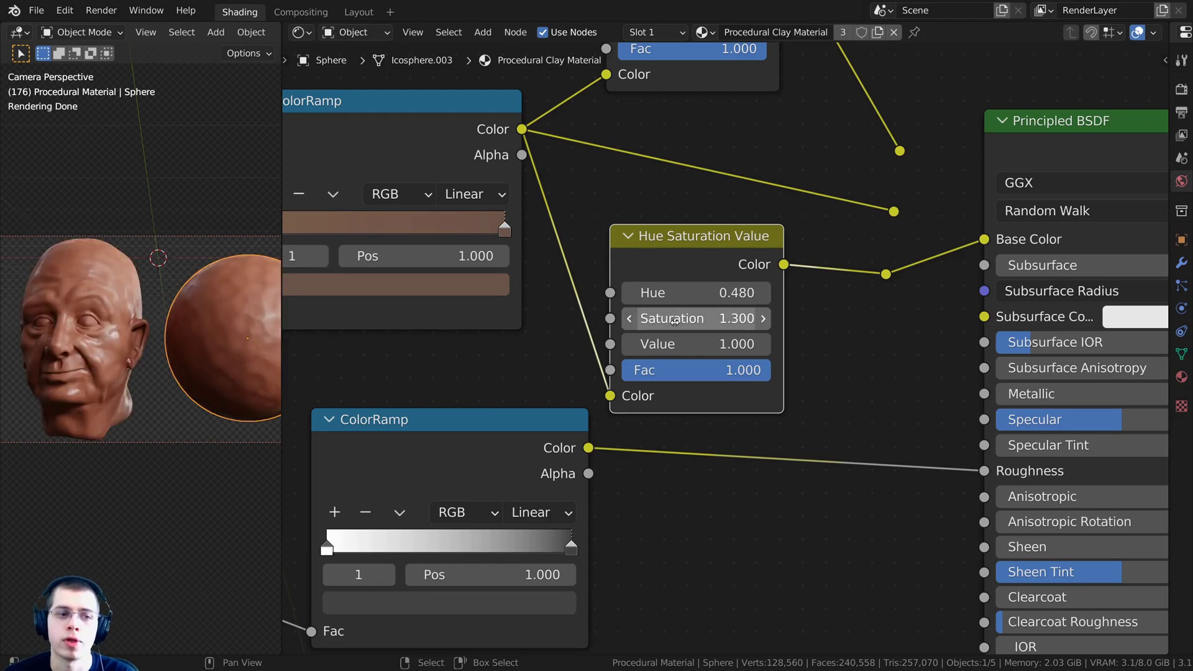
# Step: Set the lower Hue Saturation Value node's Value to 0.8
pyautogui.moveTo(753, 370); pyautogui.dragTo(754, 333, button='middle')
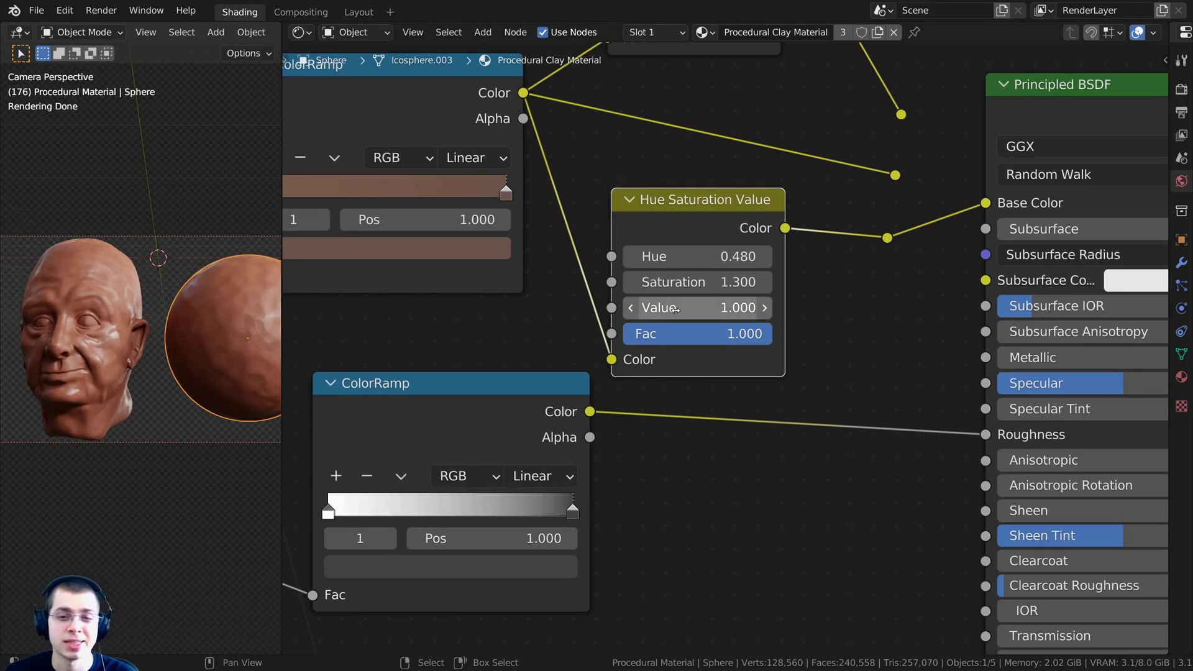
pyautogui.moveTo(682, 317)
pyautogui.mouseDown()
pyautogui.moveTo(628, 317)
pyautogui.moveTo(739, 316)
pyautogui.moveTo(689, 317)
pyautogui.mouseUp()
pyautogui.click(694, 317)
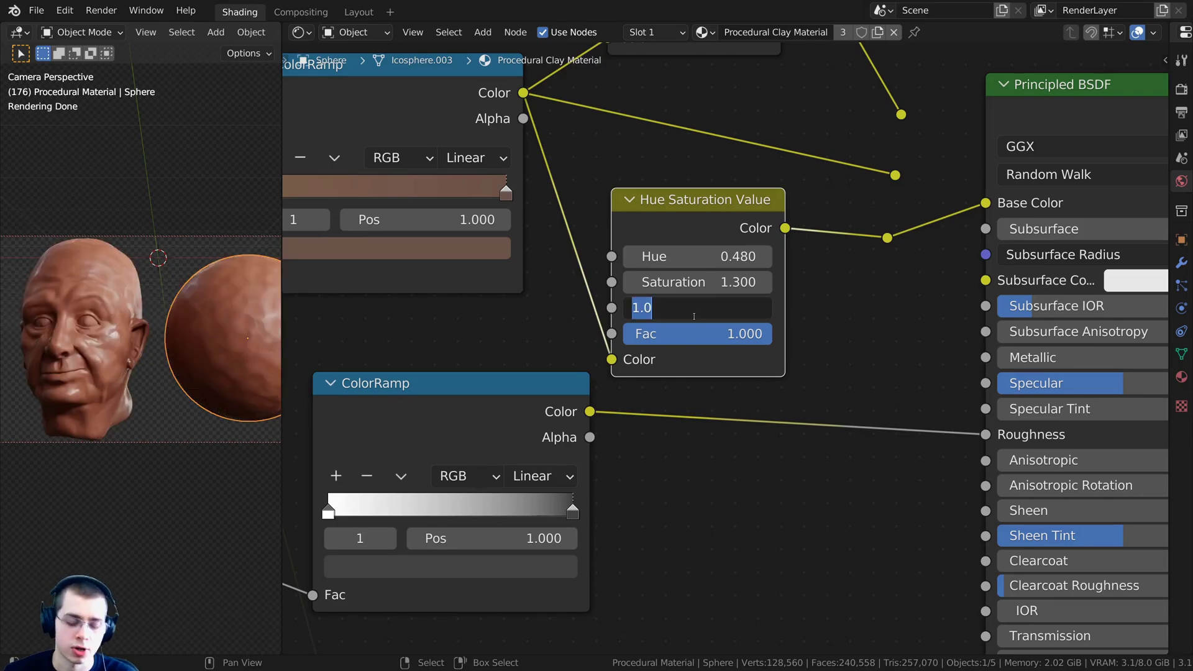
pyautogui.write('.8')
pyautogui.press('Return')
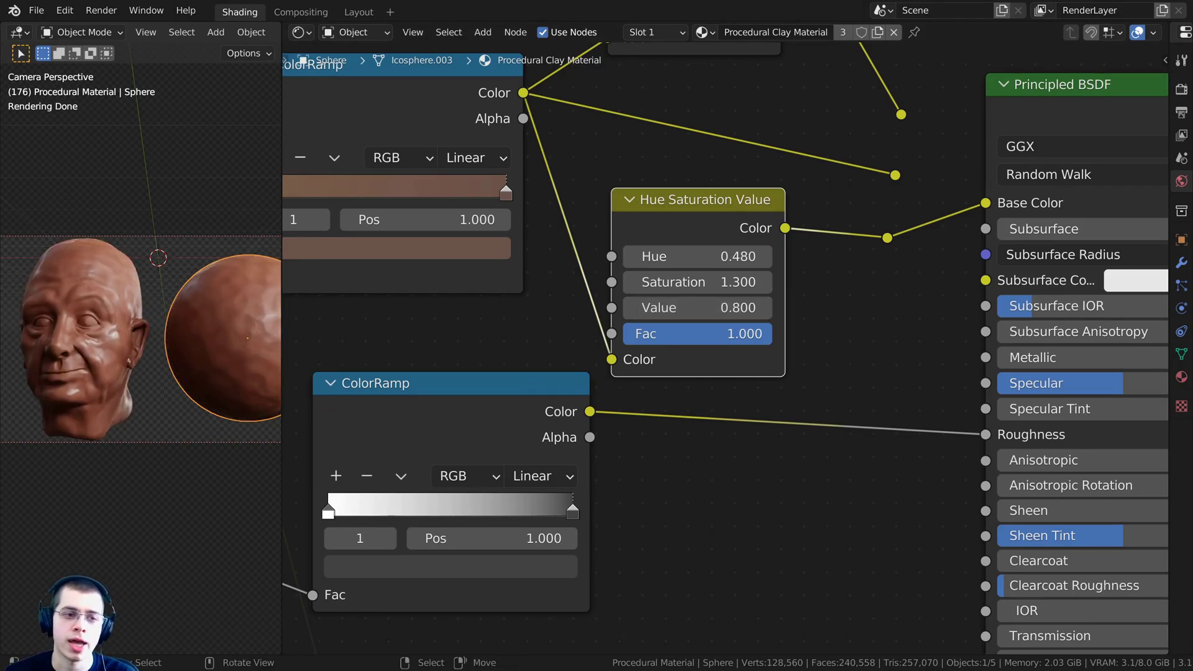
# Step: Widen the 3D viewport beside the node editor so the head and the whole sphere fit in the camera view
pyautogui.moveTo(282, 297); pyautogui.dragTo(417, 271)
pyautogui.scroll(-2, 298, 273)
pyautogui.keyDown('shift'); pyautogui.moveTo(298, 280); pyautogui.dragTo(298, 300, button='middle'); pyautogui.keyUp('shift')
pyautogui.scroll(-1, 771, 258)
pyautogui.moveTo(770, 261); pyautogui.dragTo(760, 322, button='middle')
# Step: Compare the color variants by connecting the upper, middle and lower Reroutes in turn to Base Color, and render the image with the lower one
pyautogui.moveTo(942, 192); pyautogui.dragTo(1021, 272)
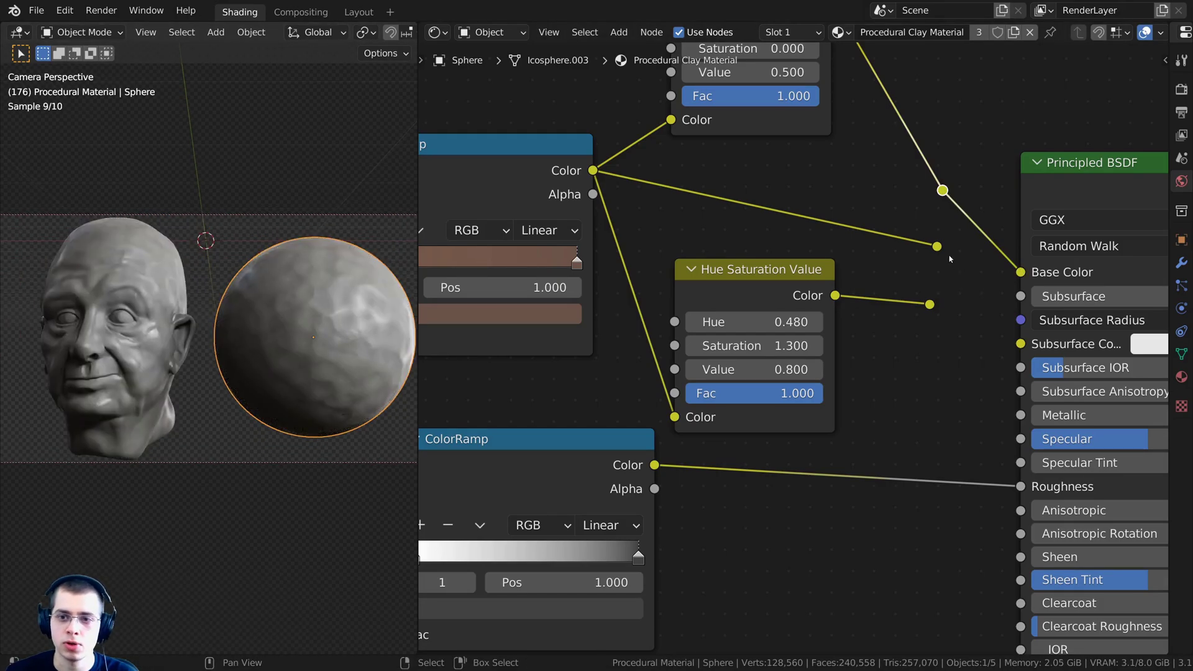
pyautogui.moveTo(937, 246); pyautogui.dragTo(1020, 271)
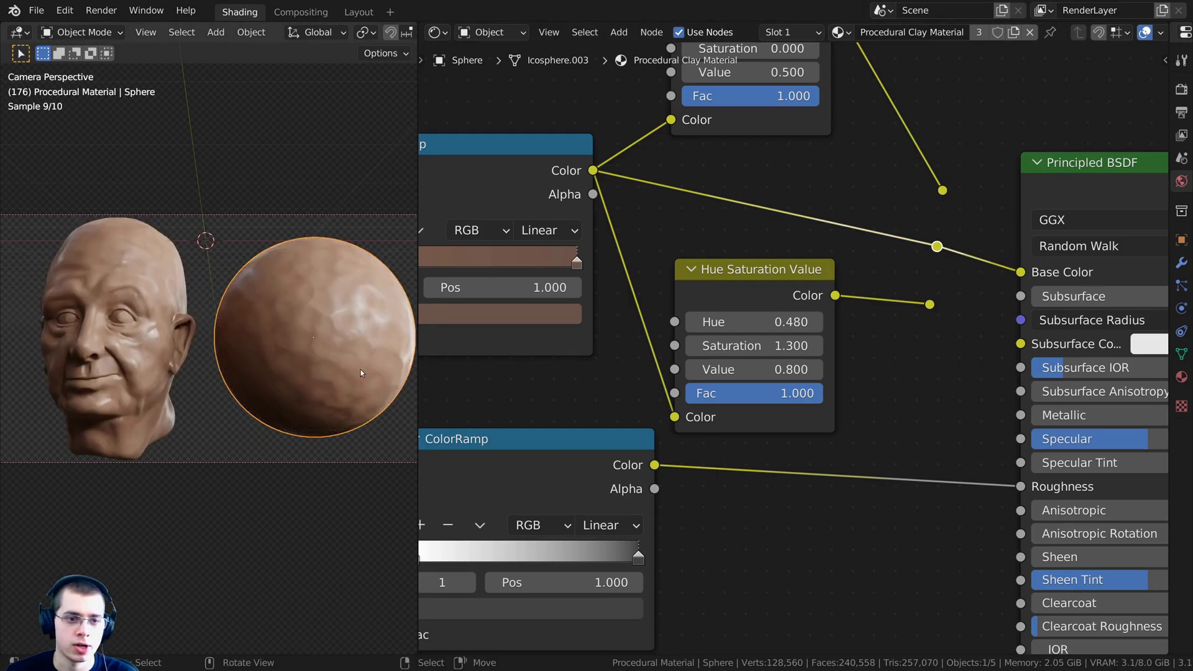
pyautogui.moveTo(929, 304); pyautogui.dragTo(1020, 271)
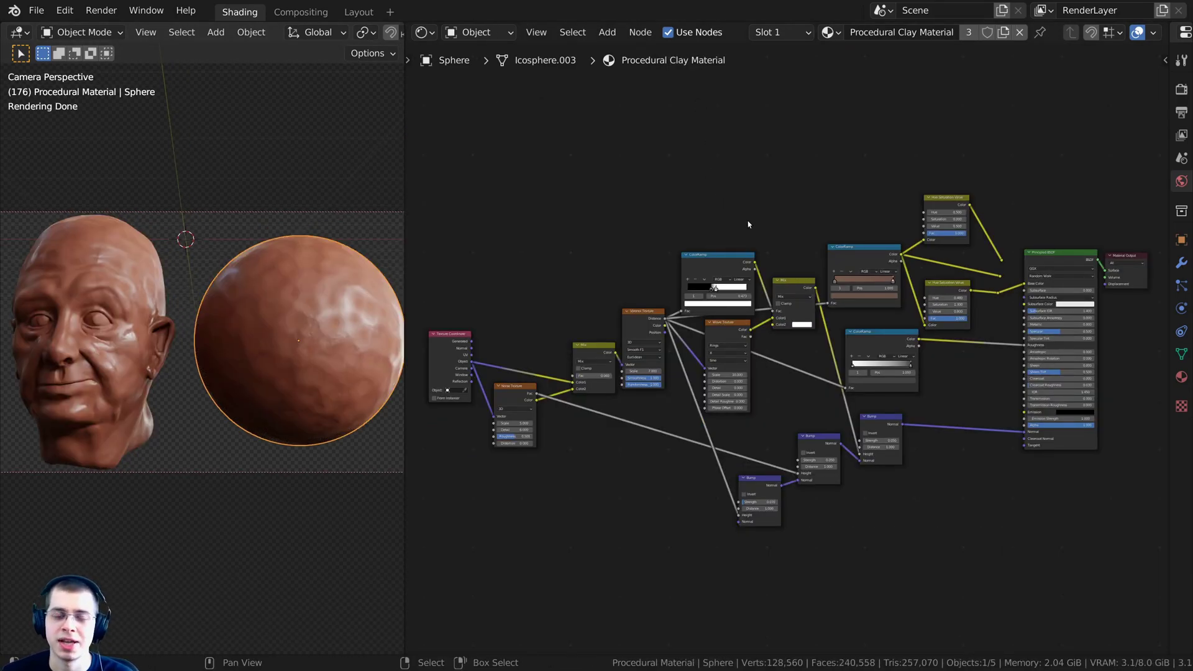
pyautogui.press('F12')
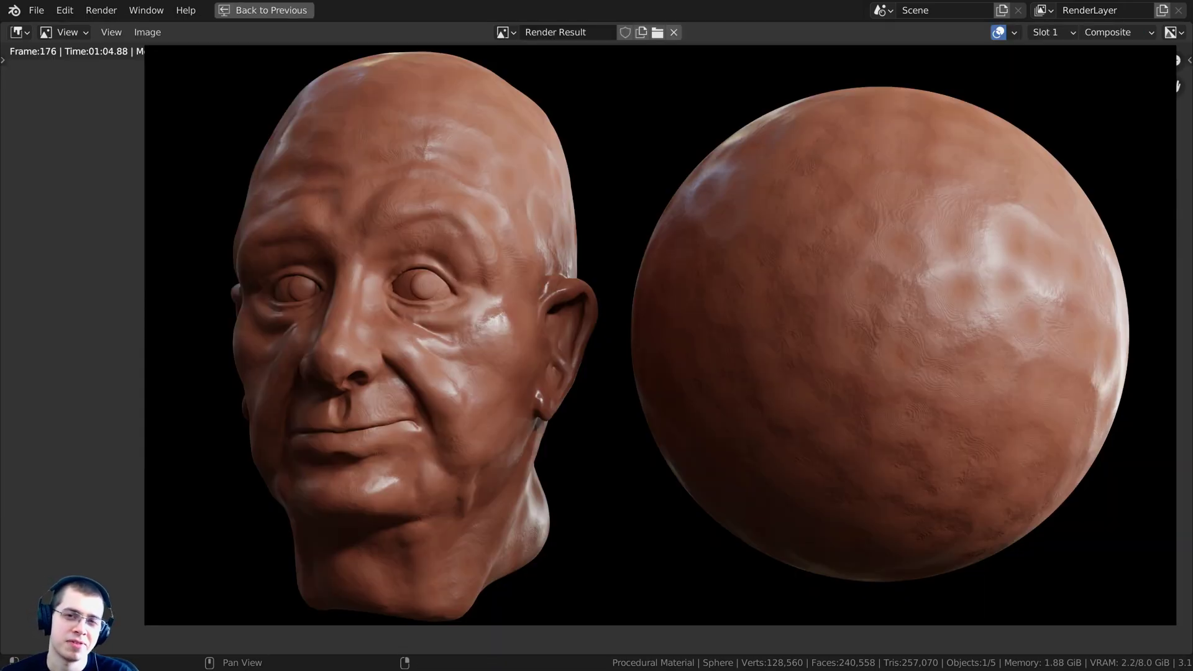